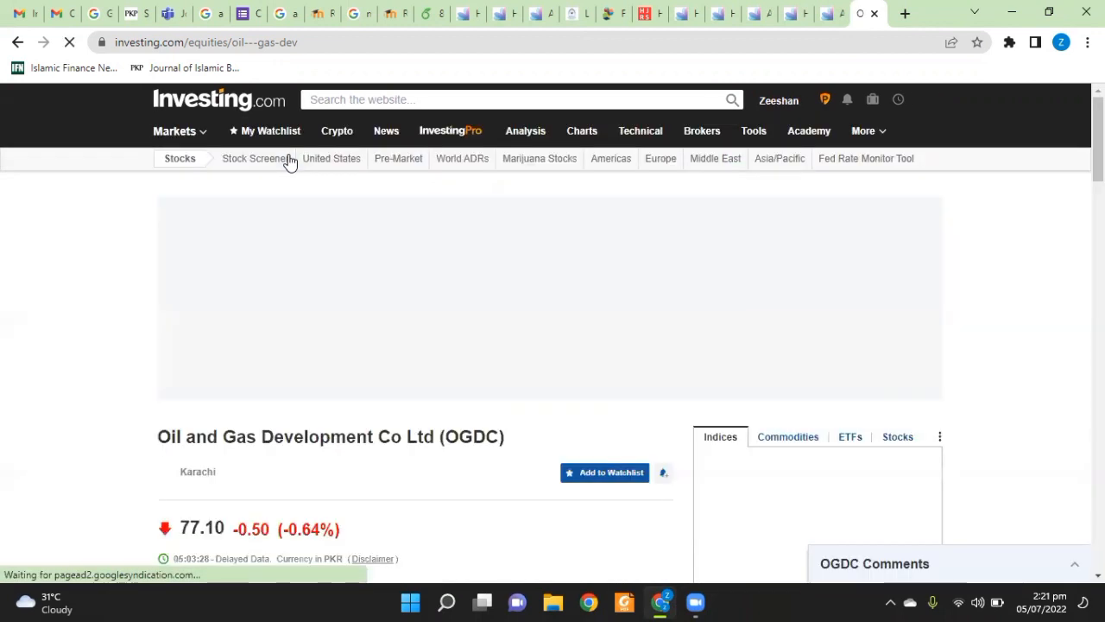
- Open the historical data page of Oil and Gas Development Co Ltd (OGDC)
scroll(46, 335, down, 3)
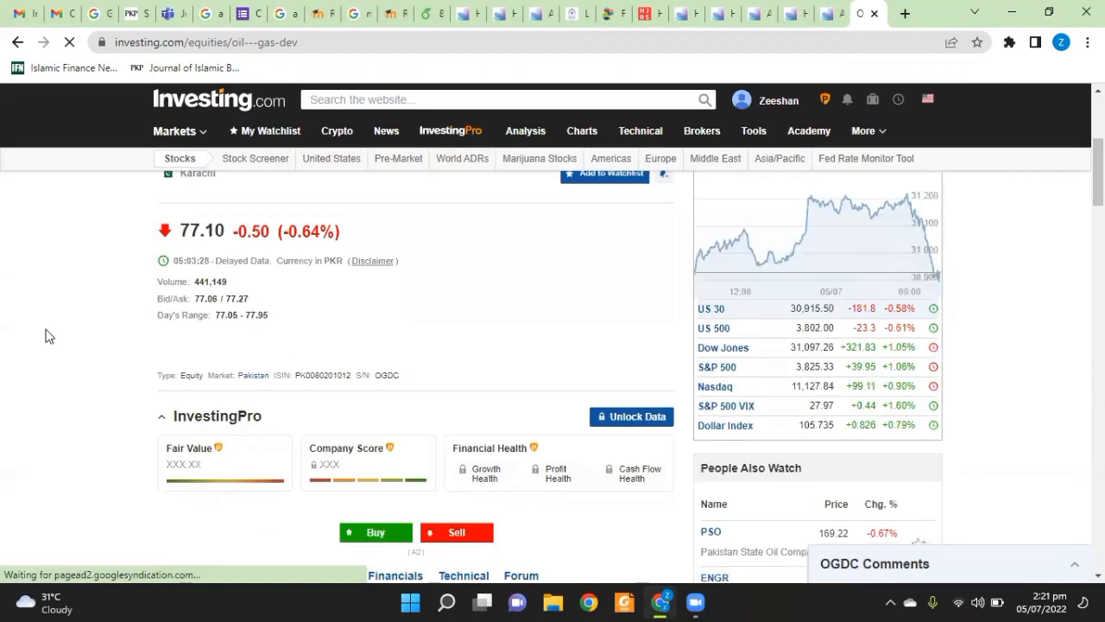
scroll(46, 335, down, 5)
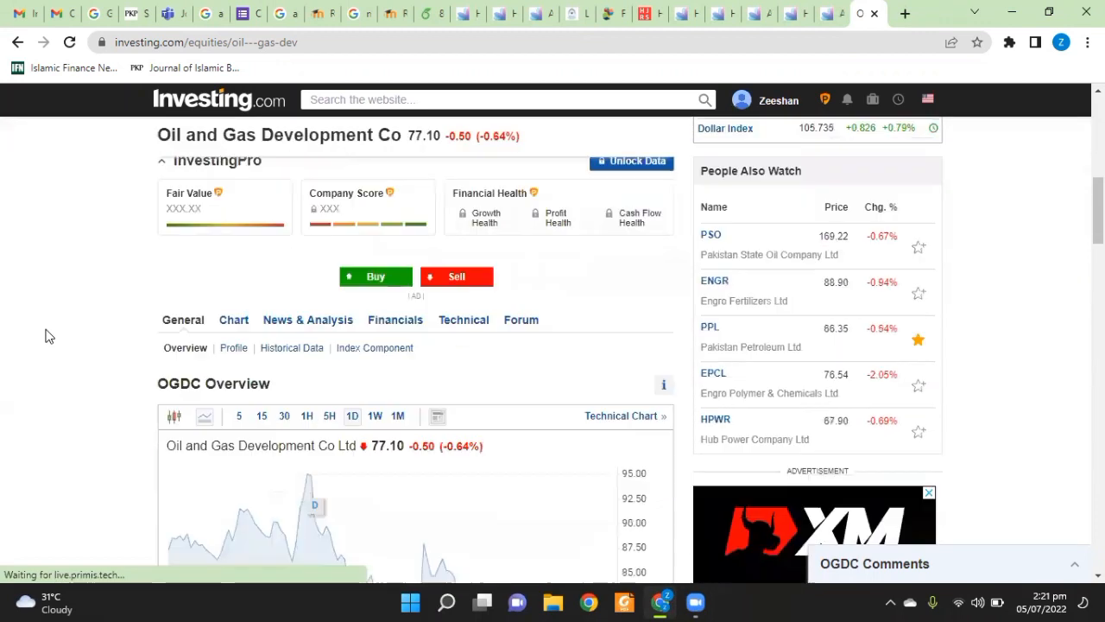
scroll(47, 335, down, 1)
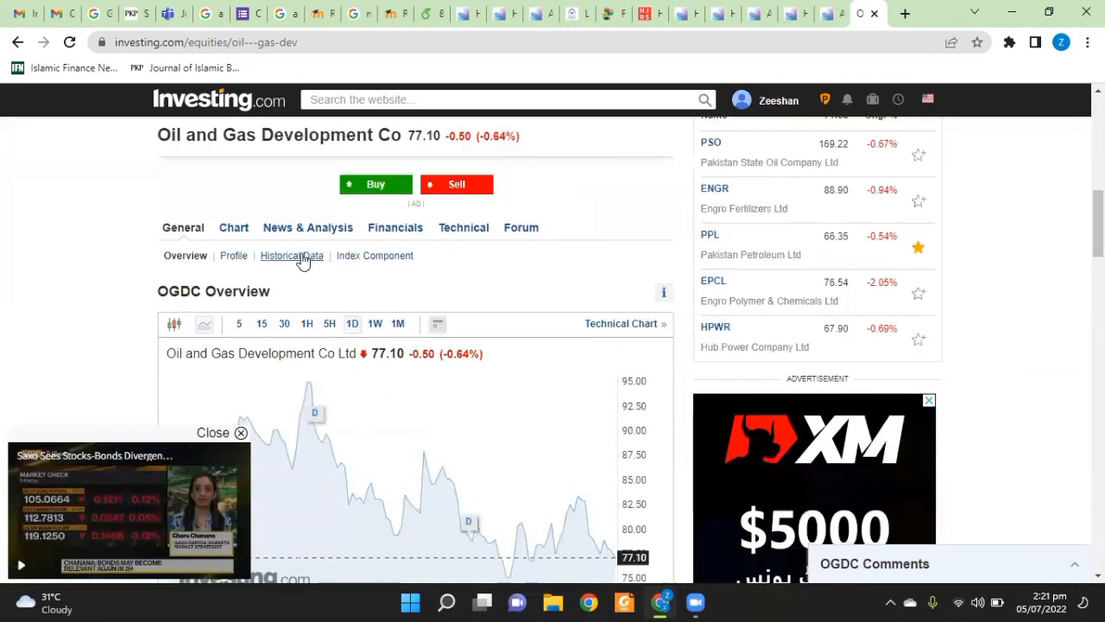
click(302, 261)
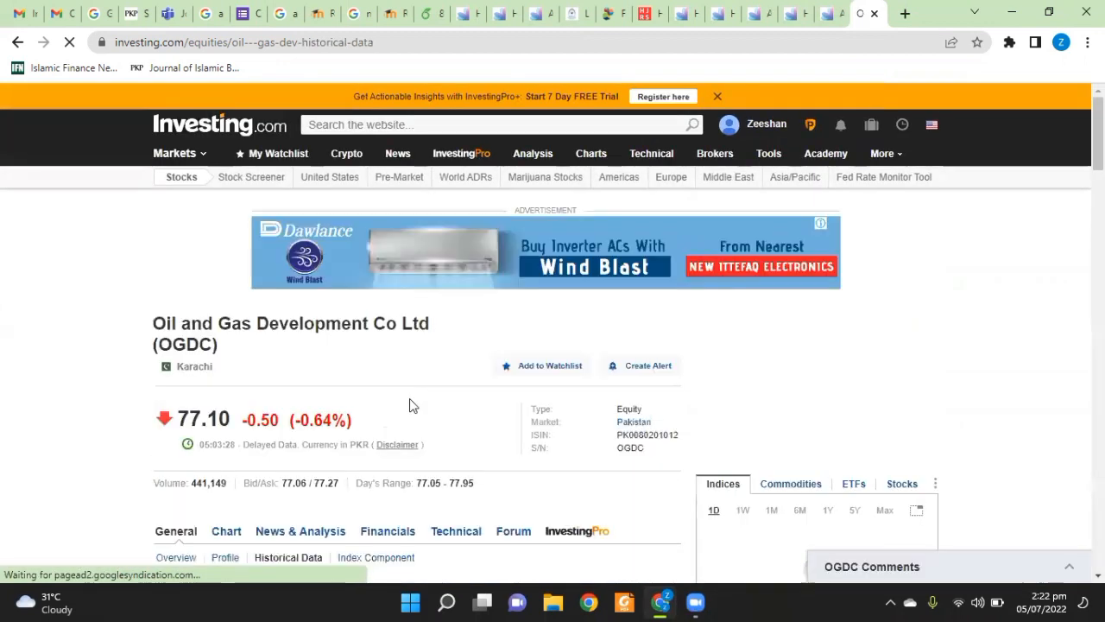
- Set the start date of OGDC's daily historical data to 06/06/2021 and download the data
scroll(410, 406, down, 4)
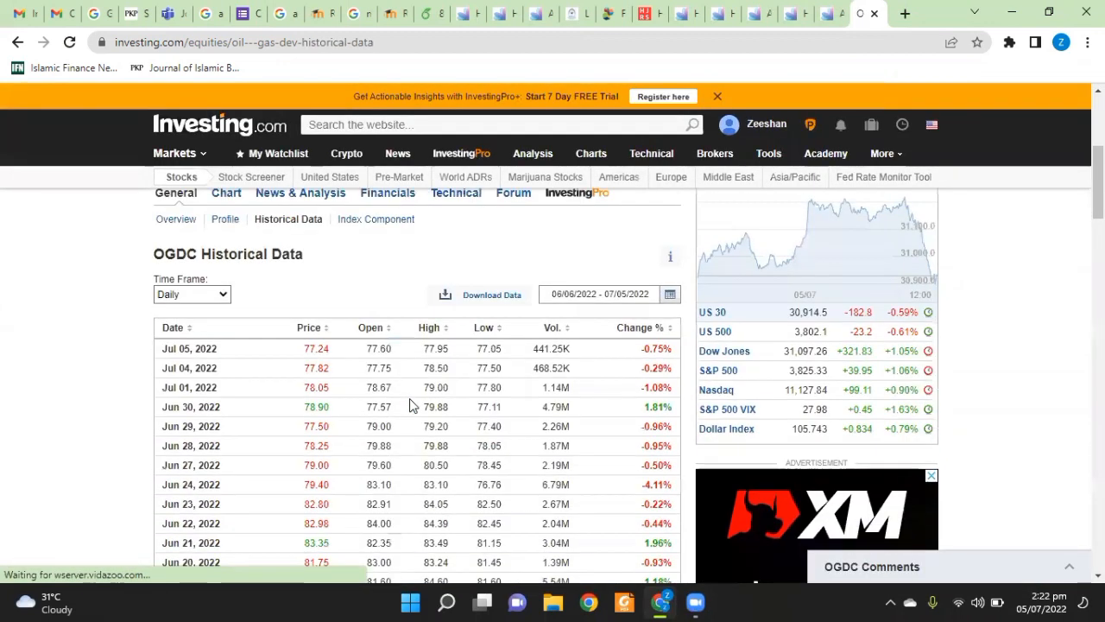
click(670, 285)
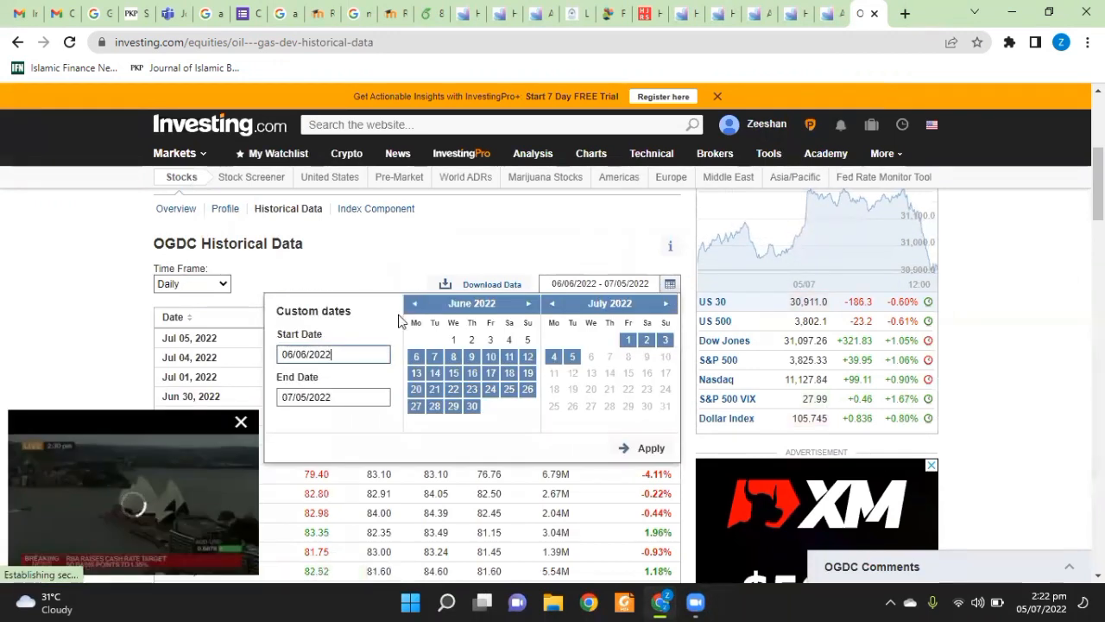
key(BackSpace)
text(1)
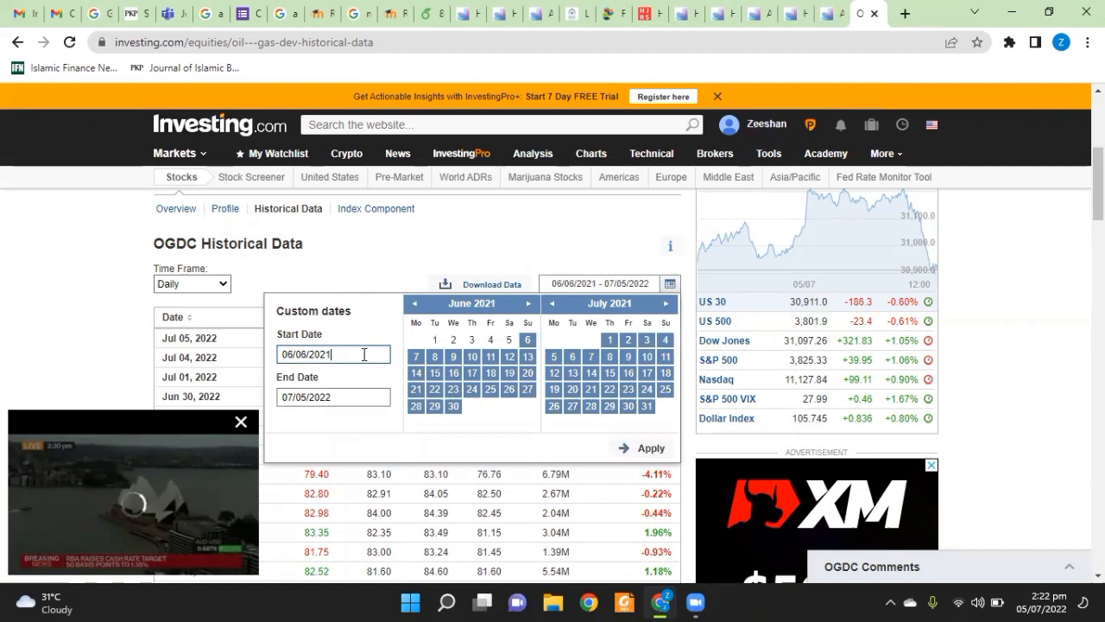
key(Return)
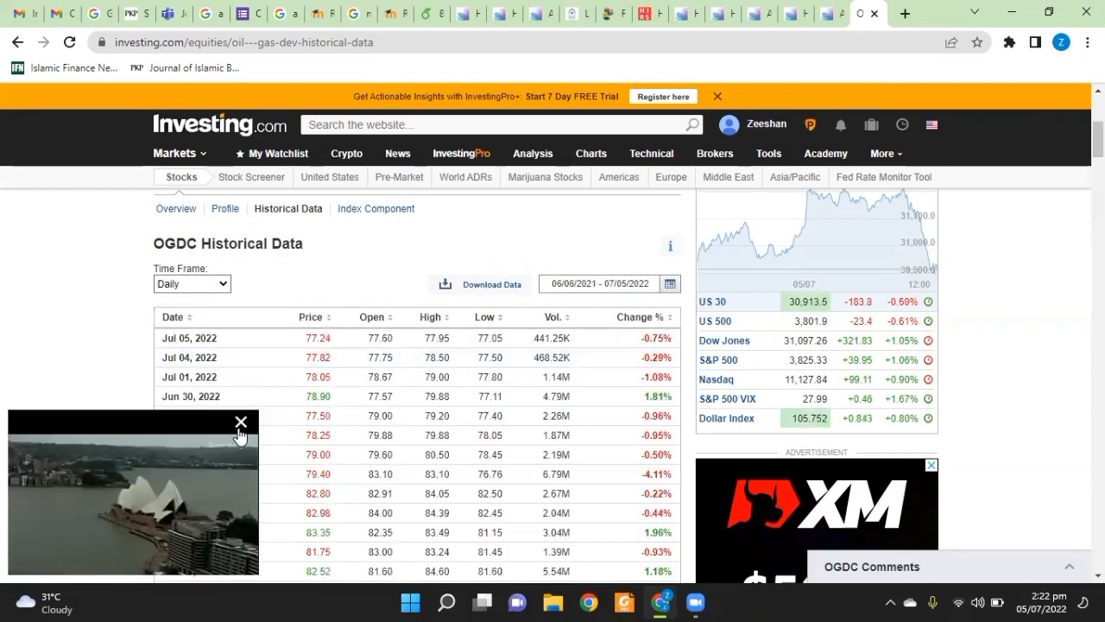
click(241, 424)
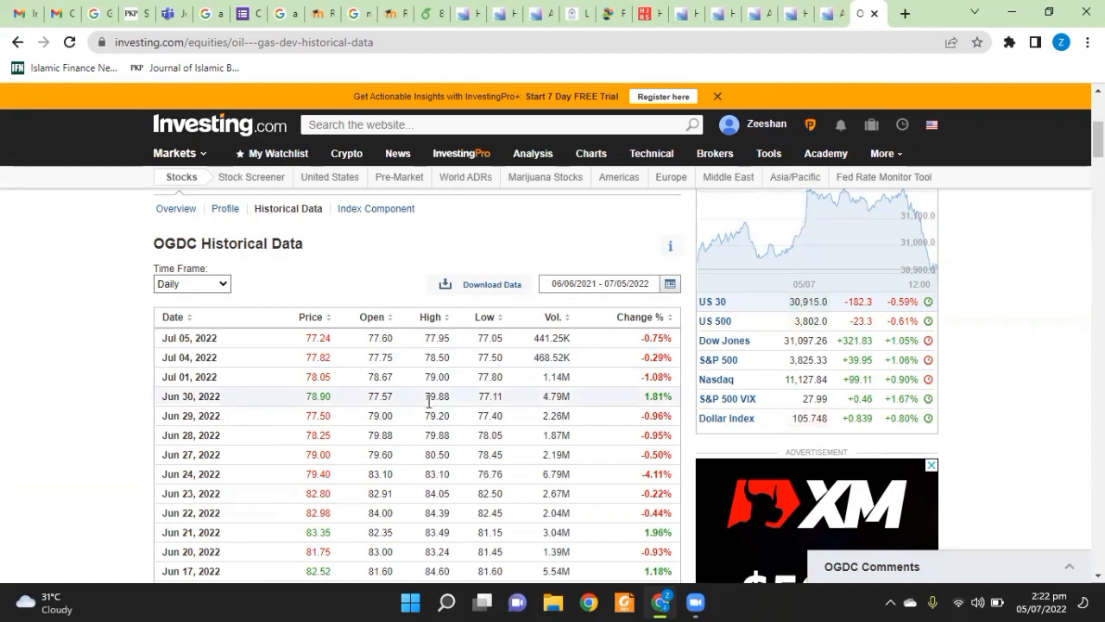
click(488, 285)
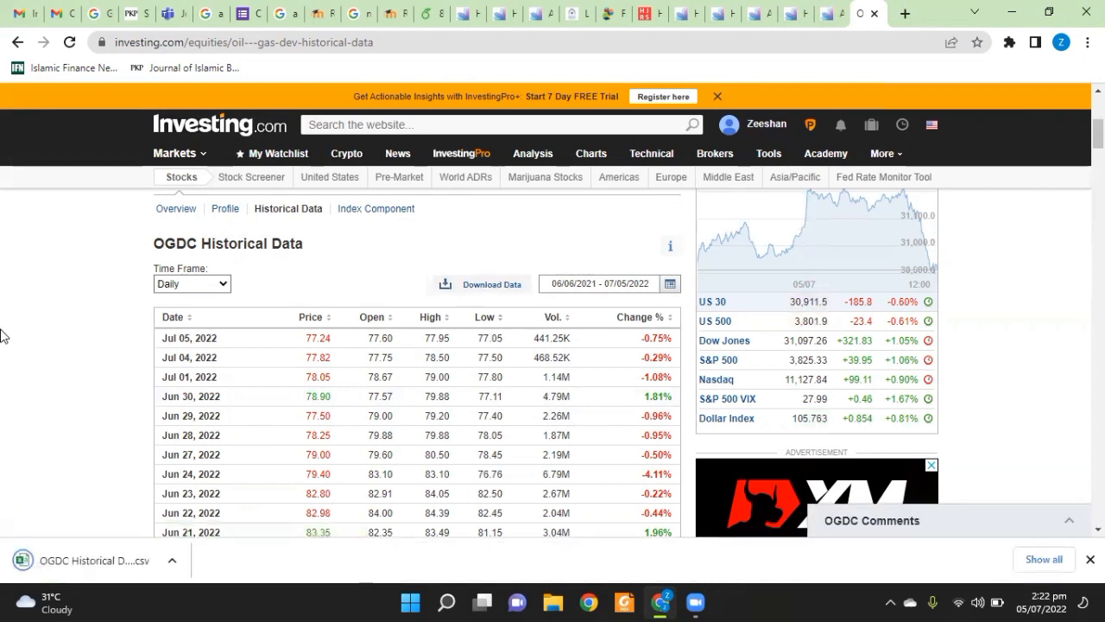
scroll(0, 335, up, 2)
scroll(0, 335, up, 2)
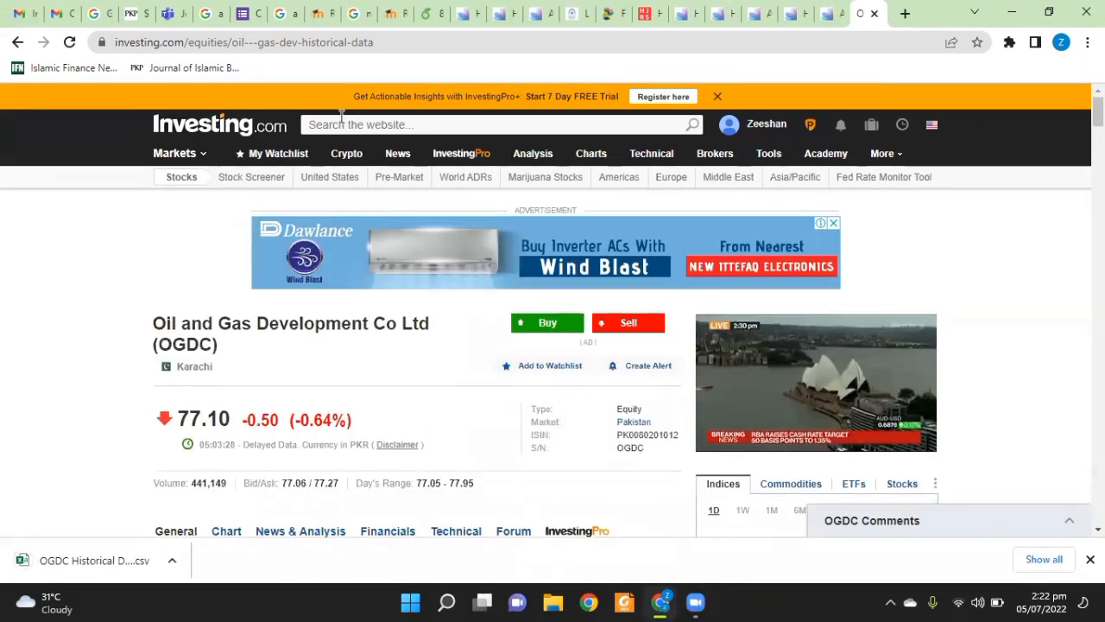
click(341, 124)
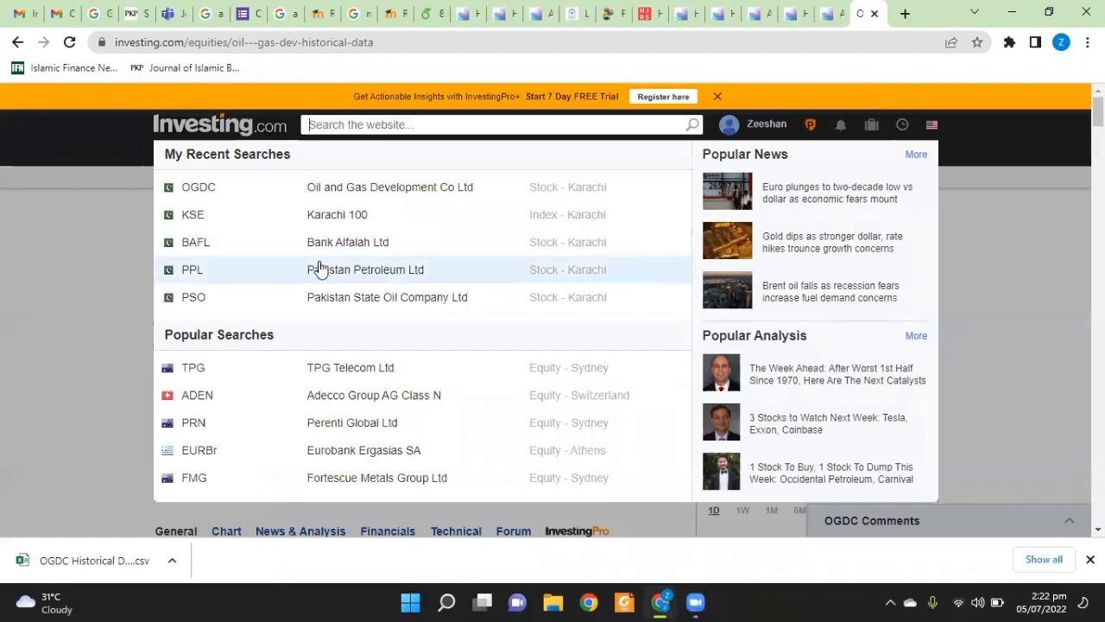
click(371, 249)
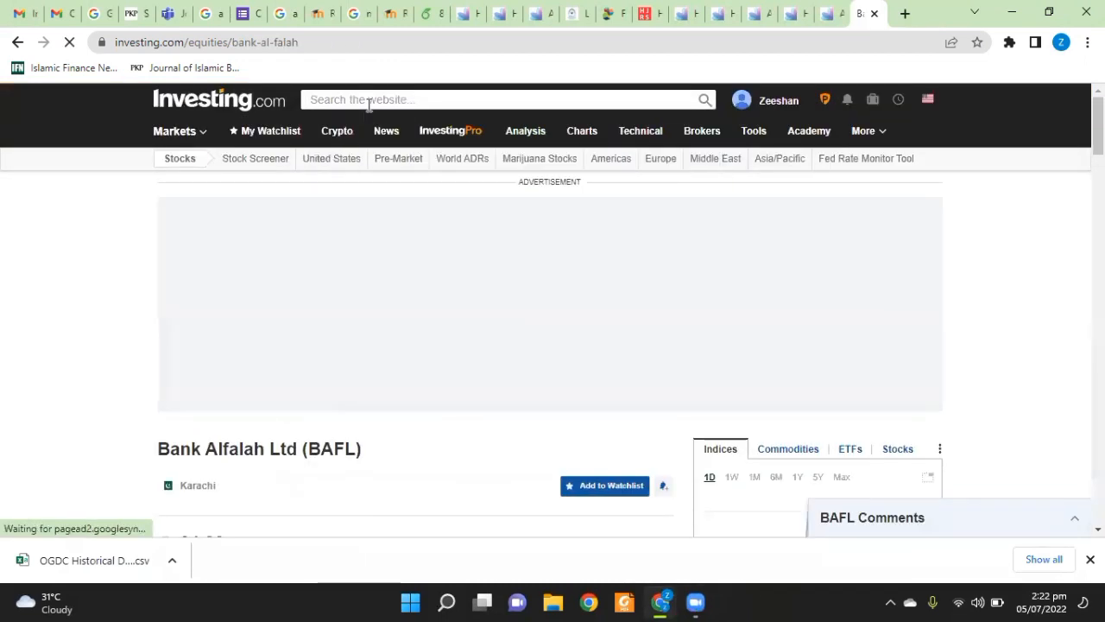
- Find the Karachi 100 (KSE) index through the site search and open its historical data
click(369, 101)
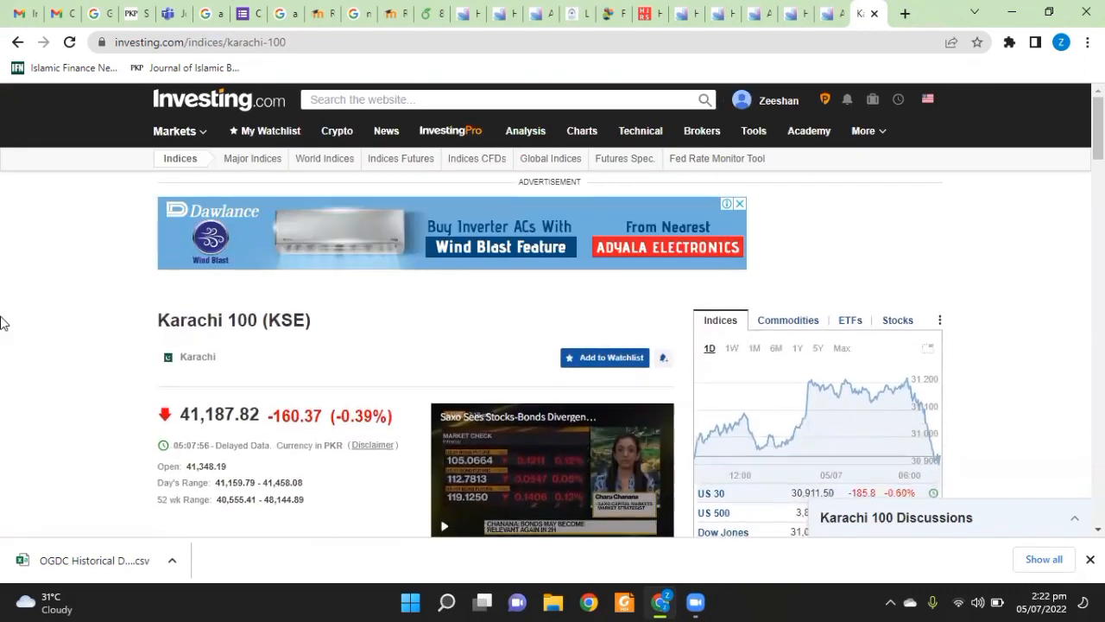
scroll(3, 322, down, 5)
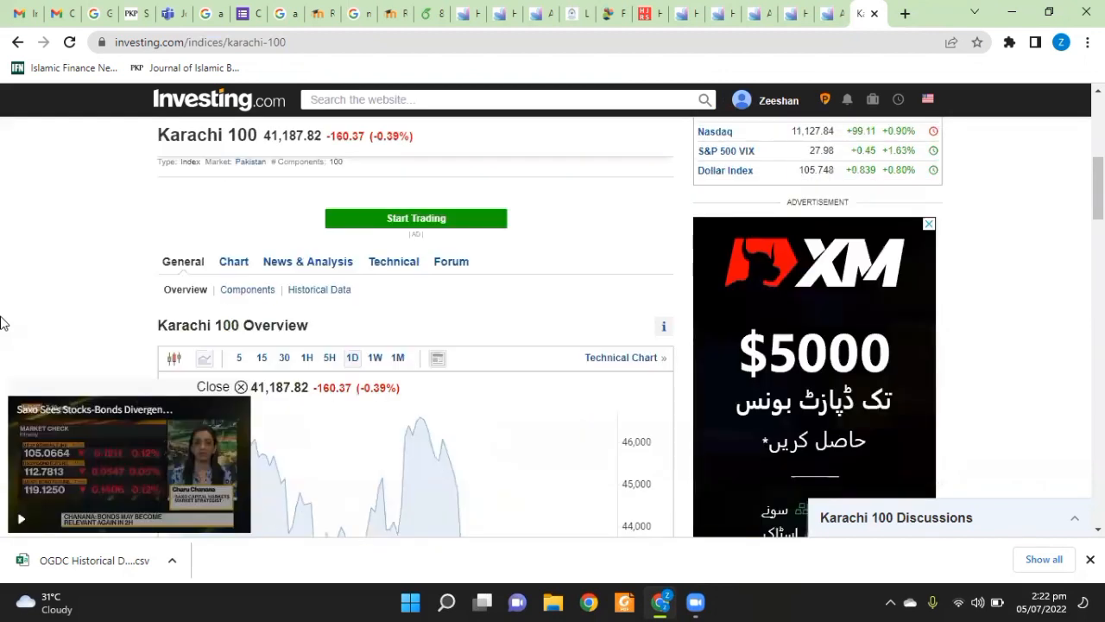
click(319, 291)
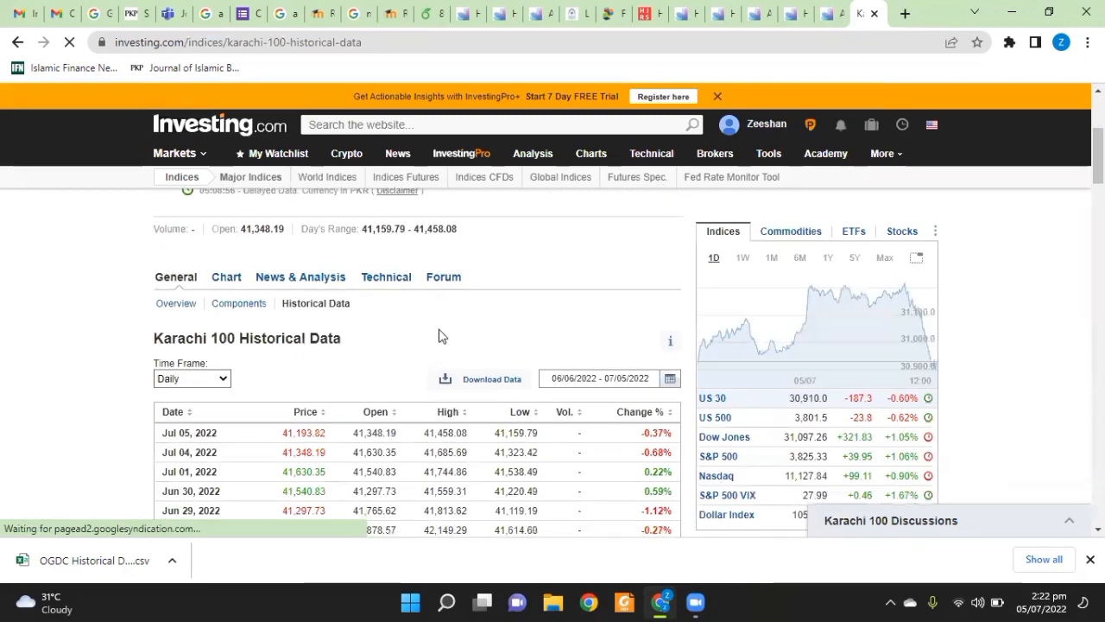
- Set the start date of the Karachi 100 historical data to 06/06/2021 and close the floating video
click(670, 381)
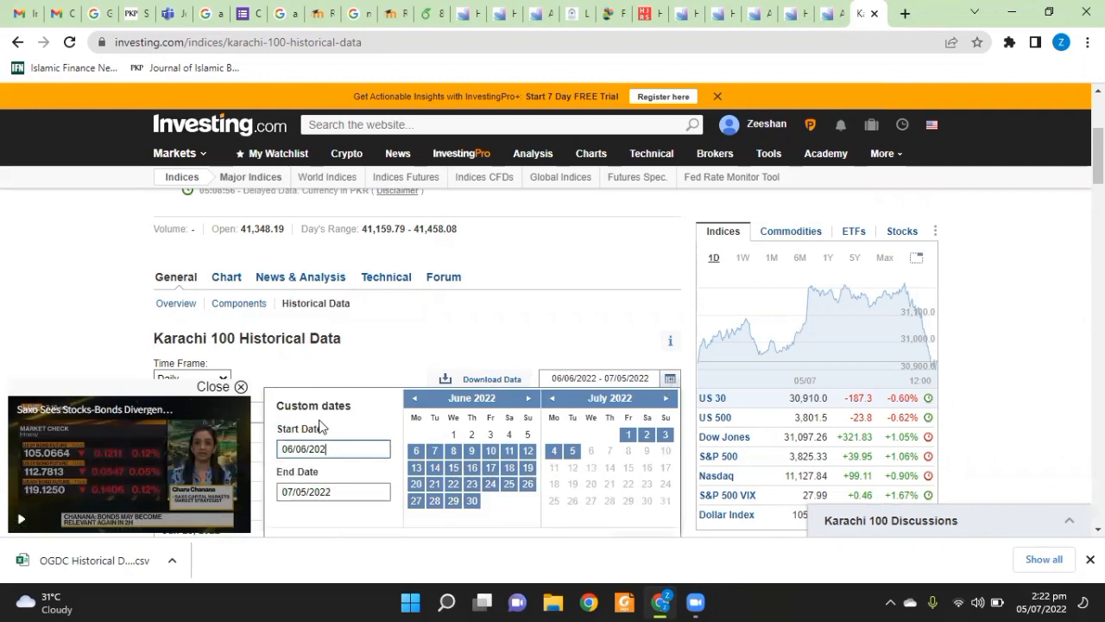
text(1)
key(Return)
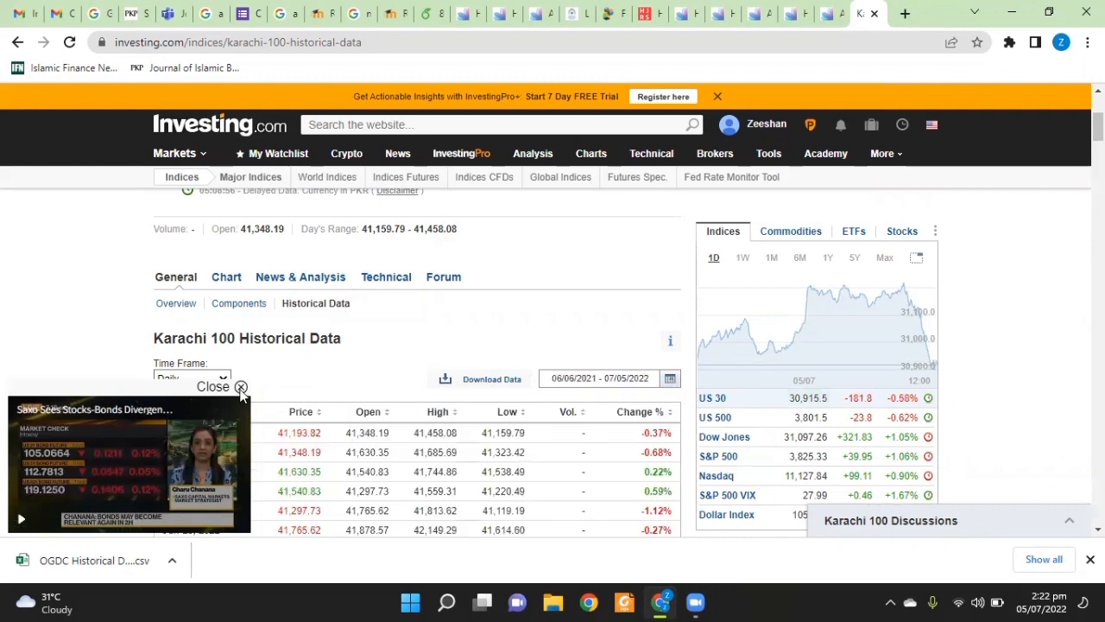
click(241, 387)
- Sort the Karachi 100 historical data by date from oldest to newest and download it
scroll(239, 389, down, 2)
scroll(384, 297, up, 1)
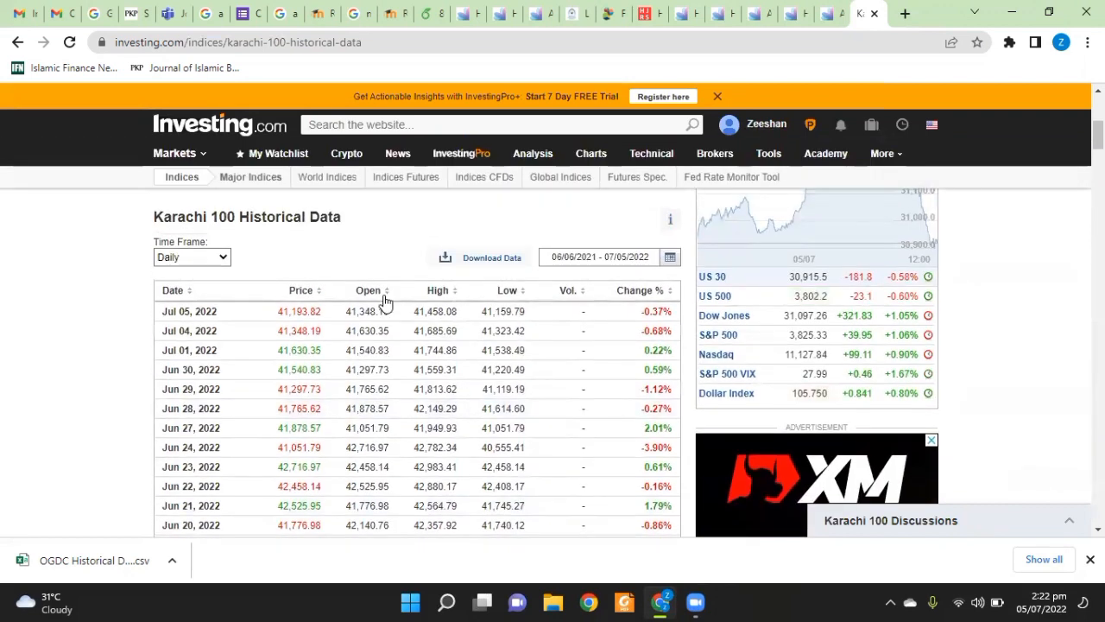
click(193, 294)
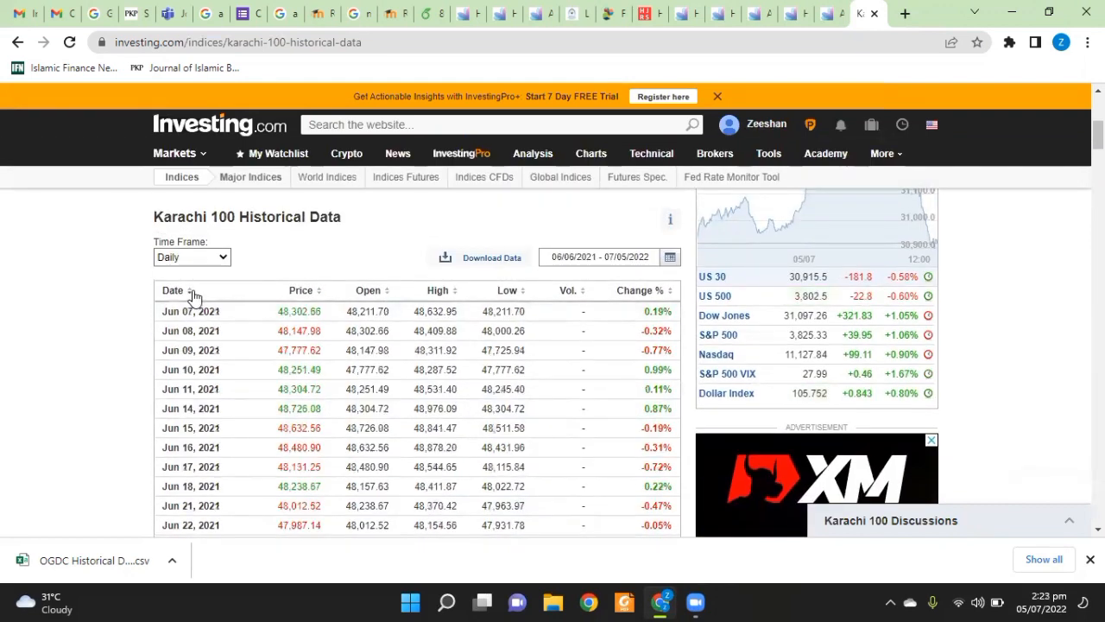
click(492, 258)
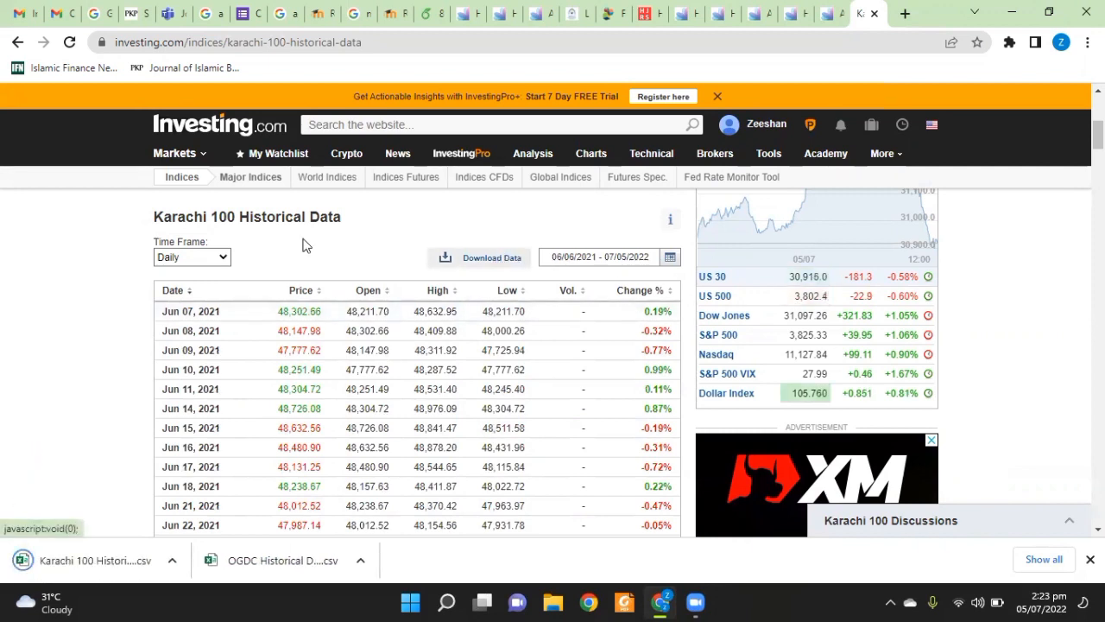
- Return to the Oil and Gas Development Co Ltd stock page through the site's recent searches
scroll(23, 349, up, 5)
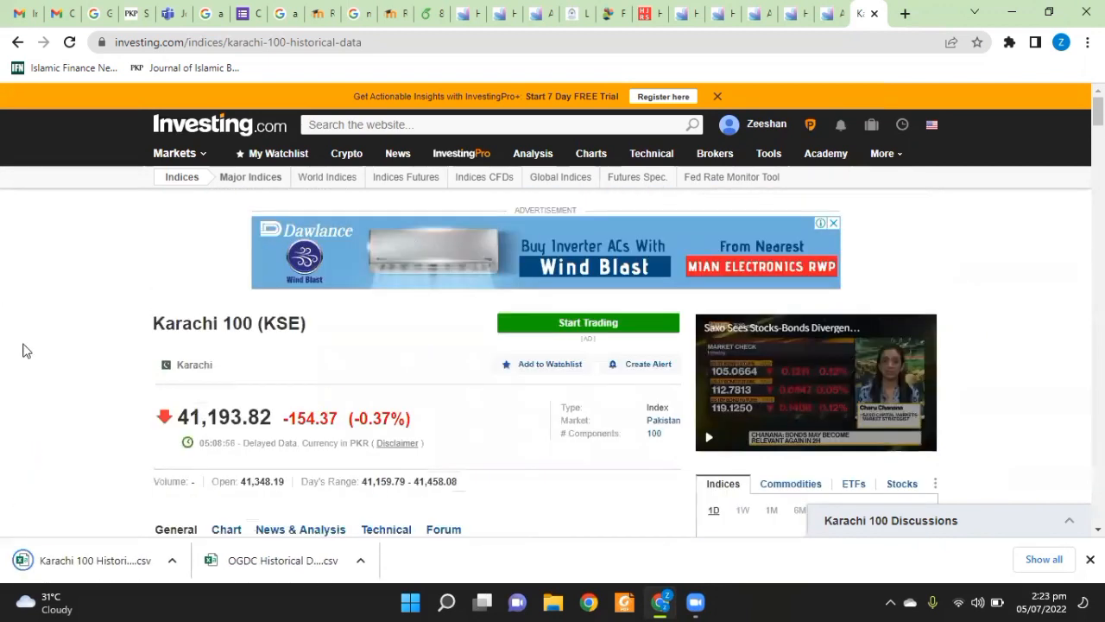
click(513, 123)
text(ogd)
key(BackSpace)
key(BackSpace)
key(BackSpace)
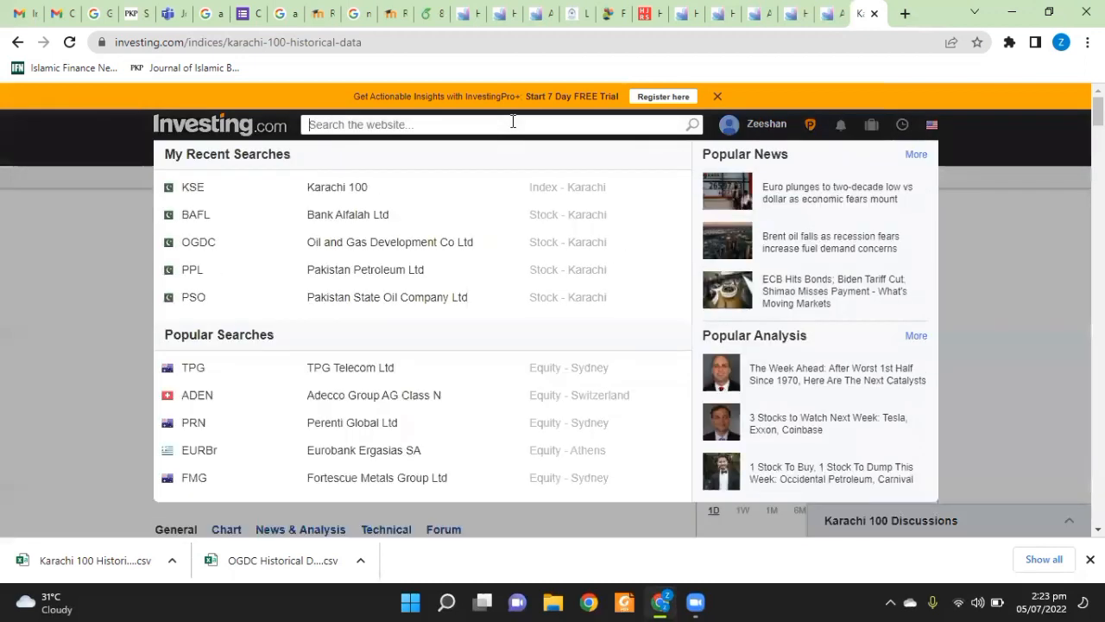
click(371, 242)
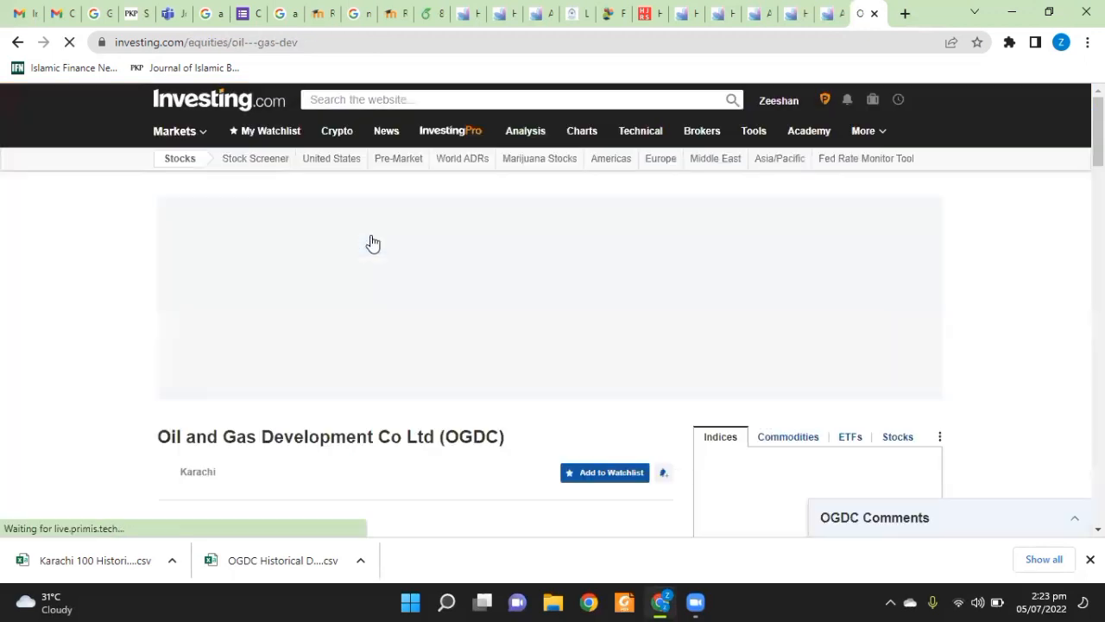
- Open the historical data section of the OGDC stock
scroll(453, 277, down, 3)
scroll(453, 278, down, 6)
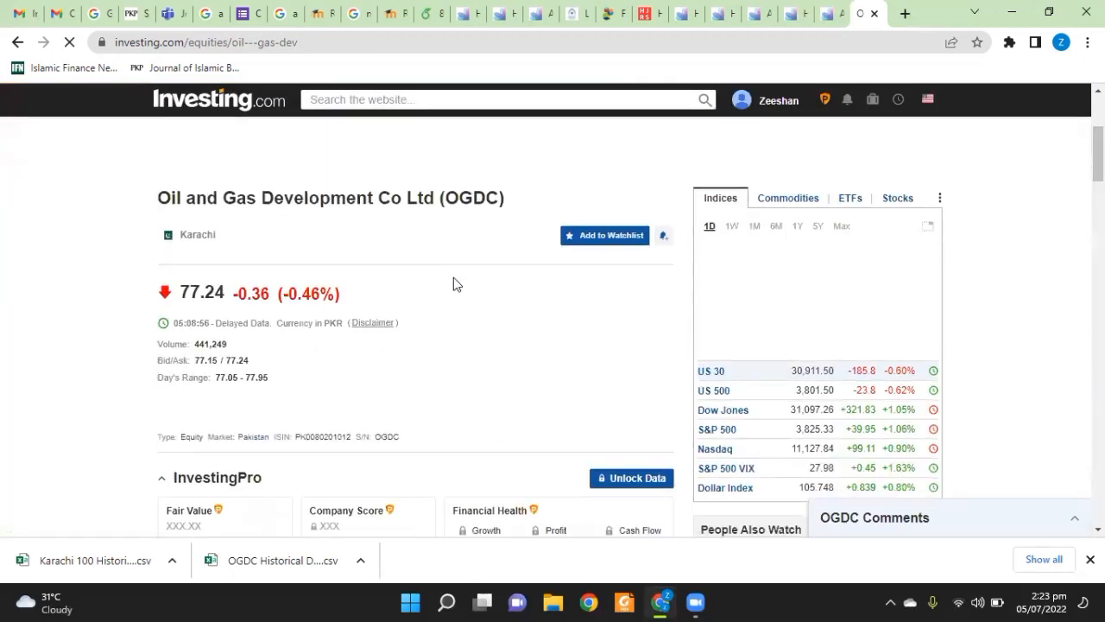
scroll(453, 284, down, 5)
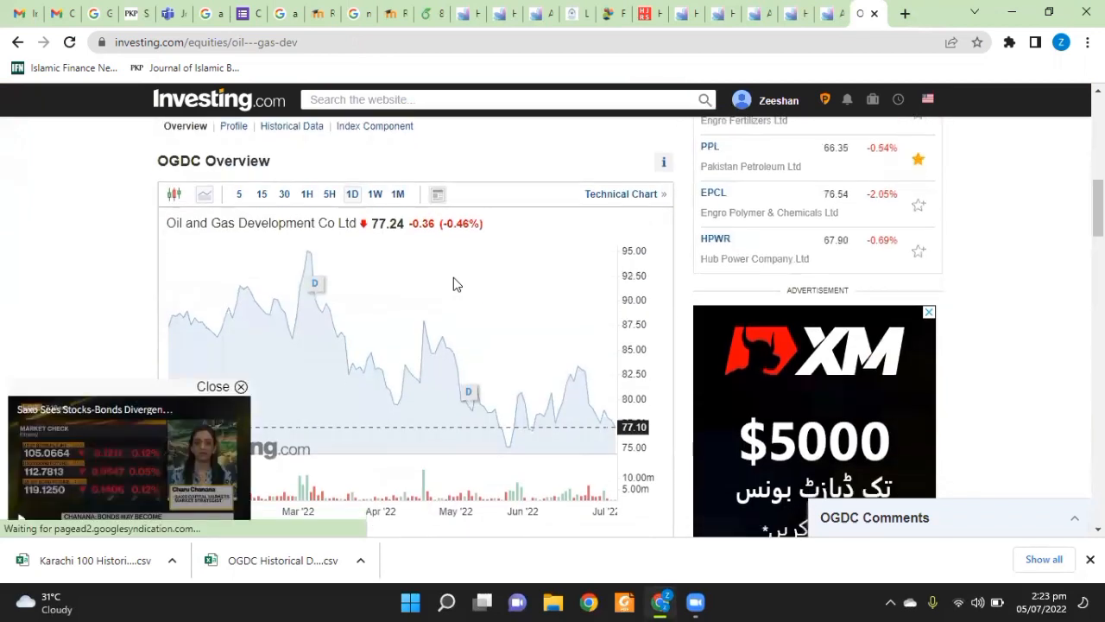
scroll(453, 284, up, 5)
scroll(453, 284, up, 1)
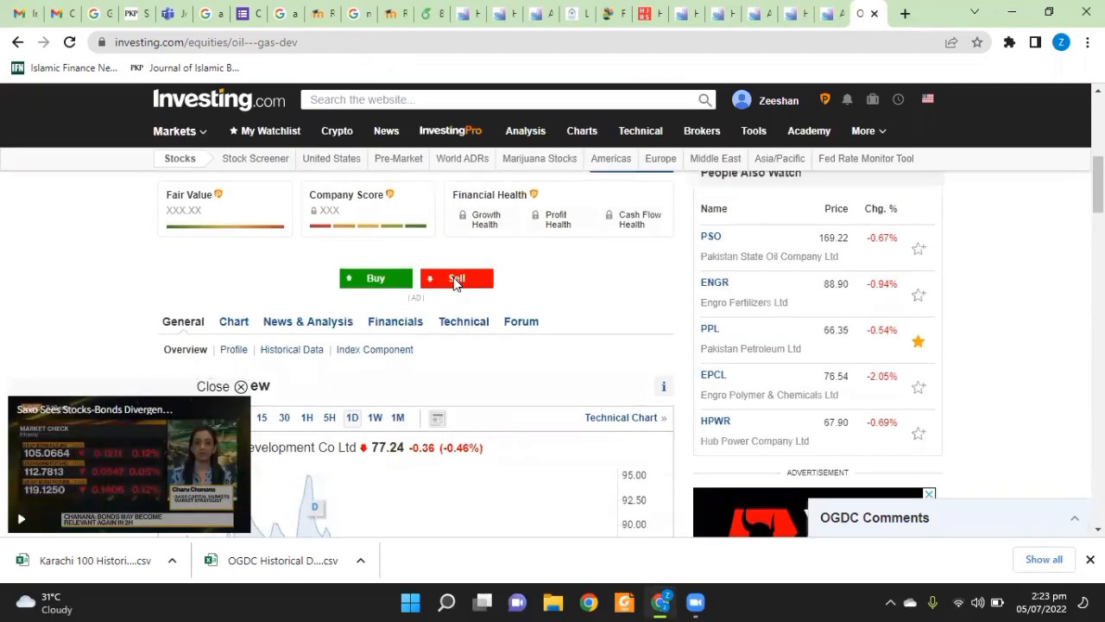
click(291, 349)
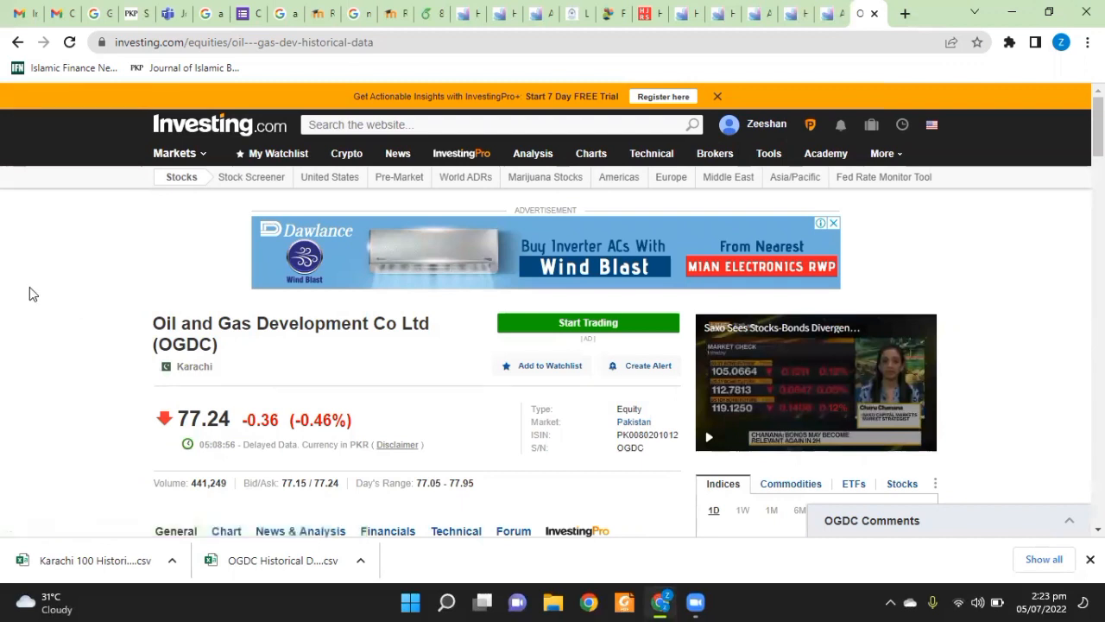
- Close the floating video and sort the OGDC historical data by date, oldest first
scroll(29, 293, down, 3)
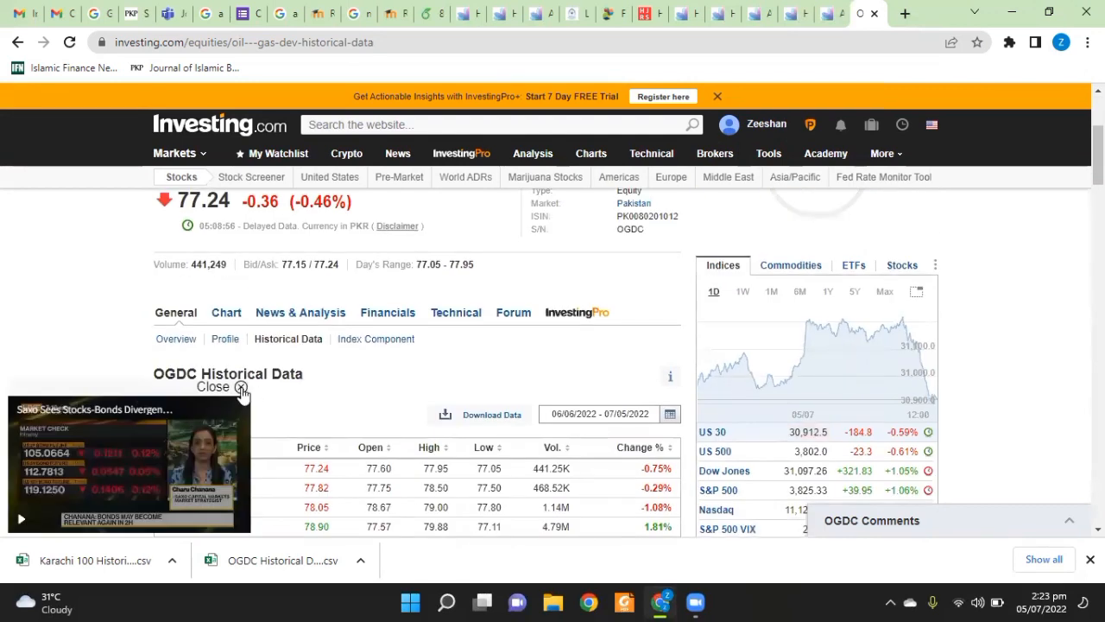
click(241, 389)
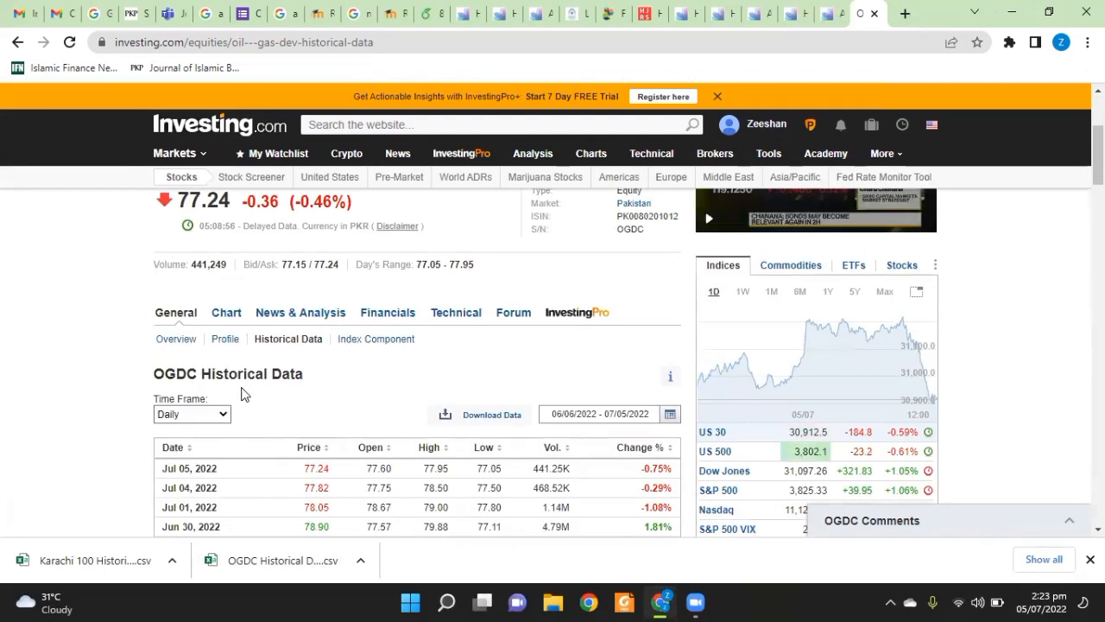
click(192, 449)
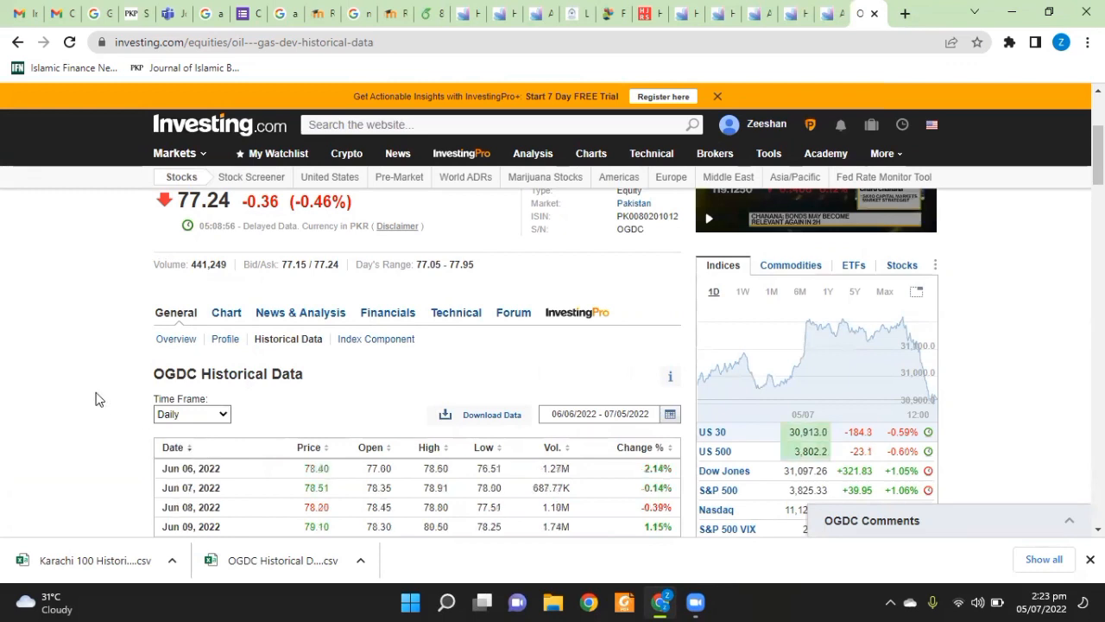
- Set the start date of the OGDC historical data range to 06/06/2021 and apply it
scroll(97, 399, down, 2)
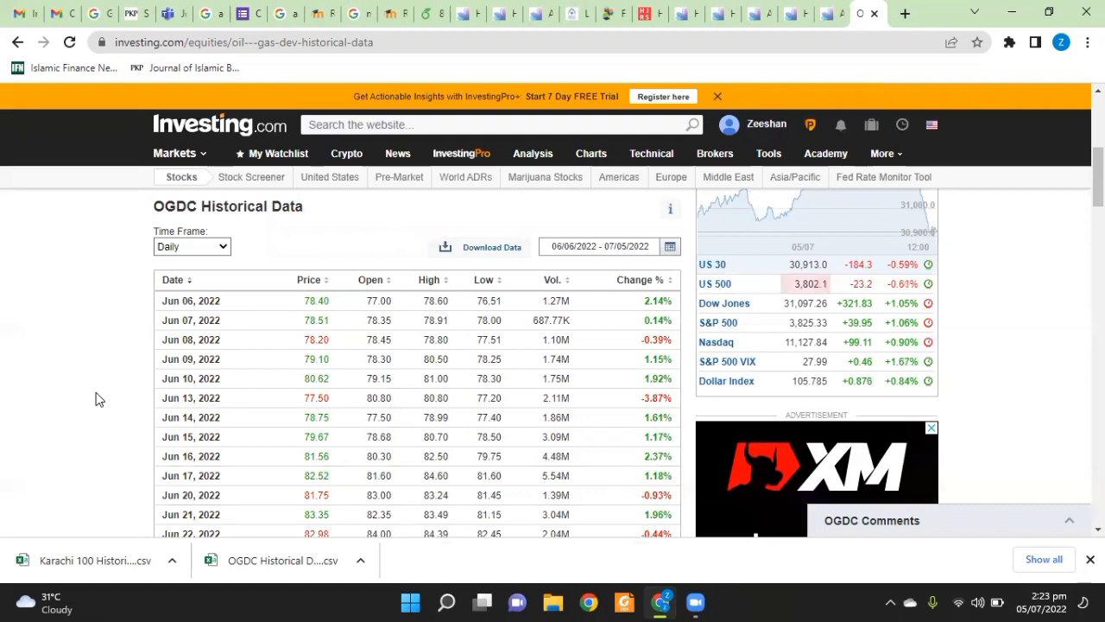
key(ctrl+plus)
key(ctrl+plus)
key(ctrl+plus)
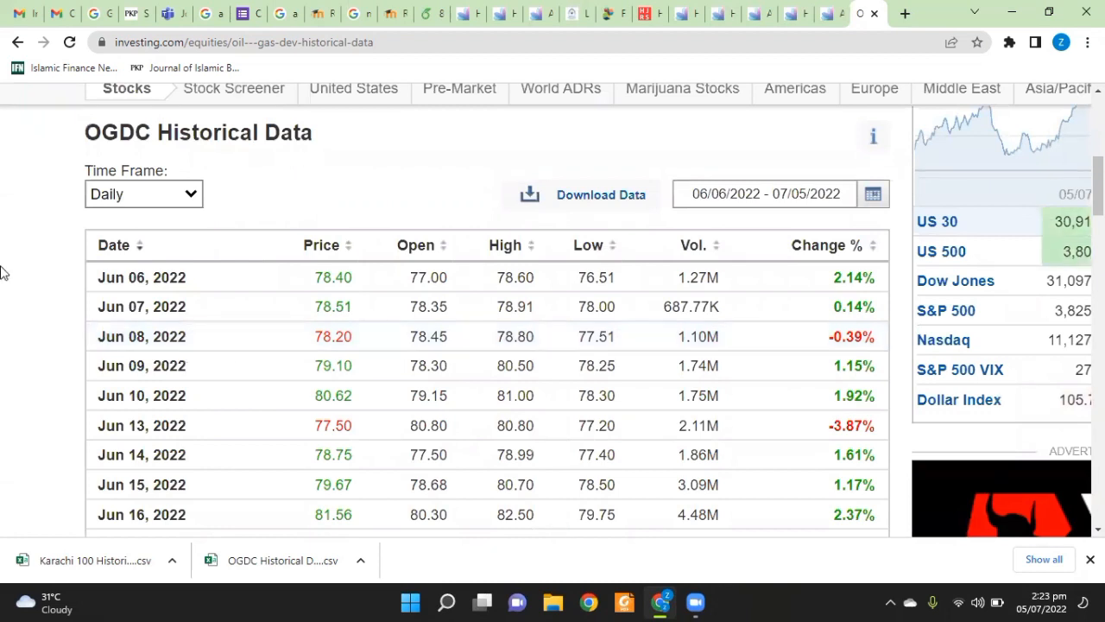
scroll(1, 272, up, 2)
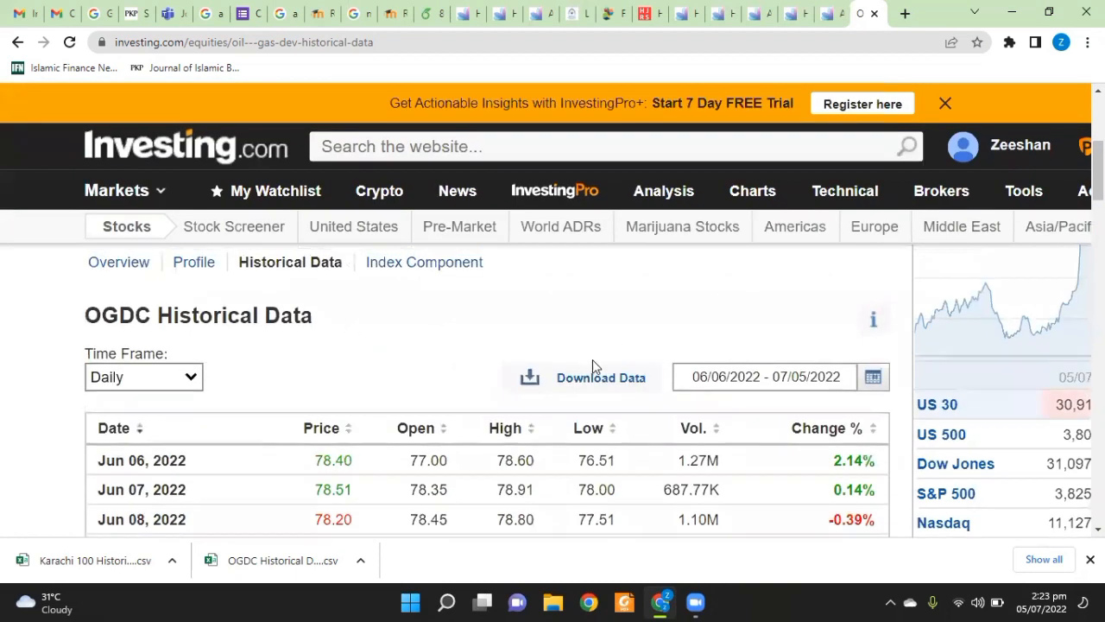
click(874, 377)
key(BackSpace)
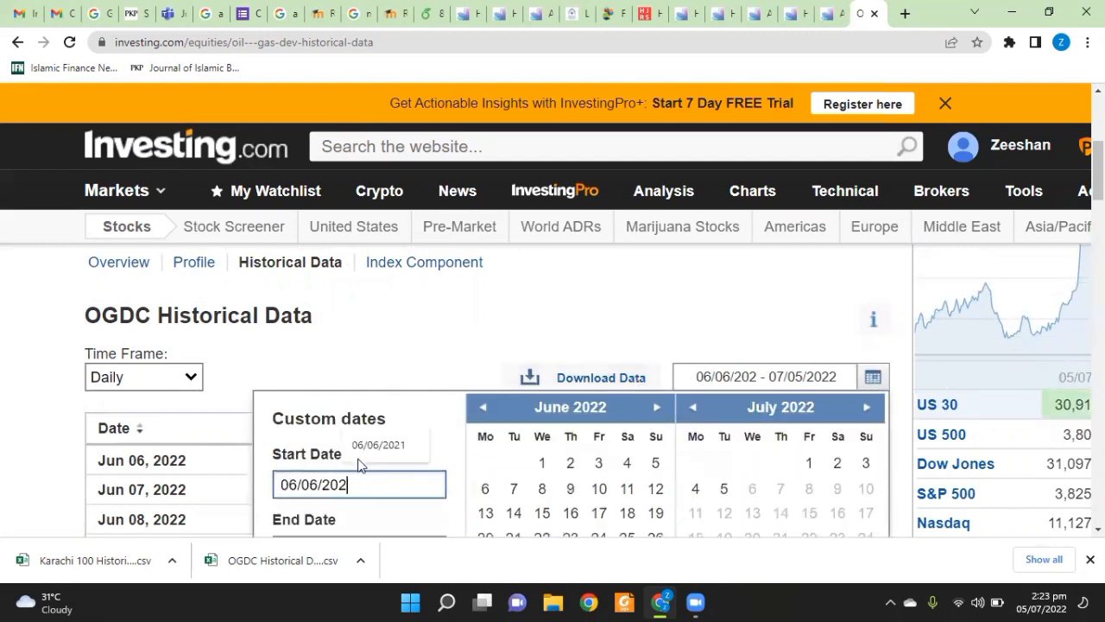
text(1)
key(Return)
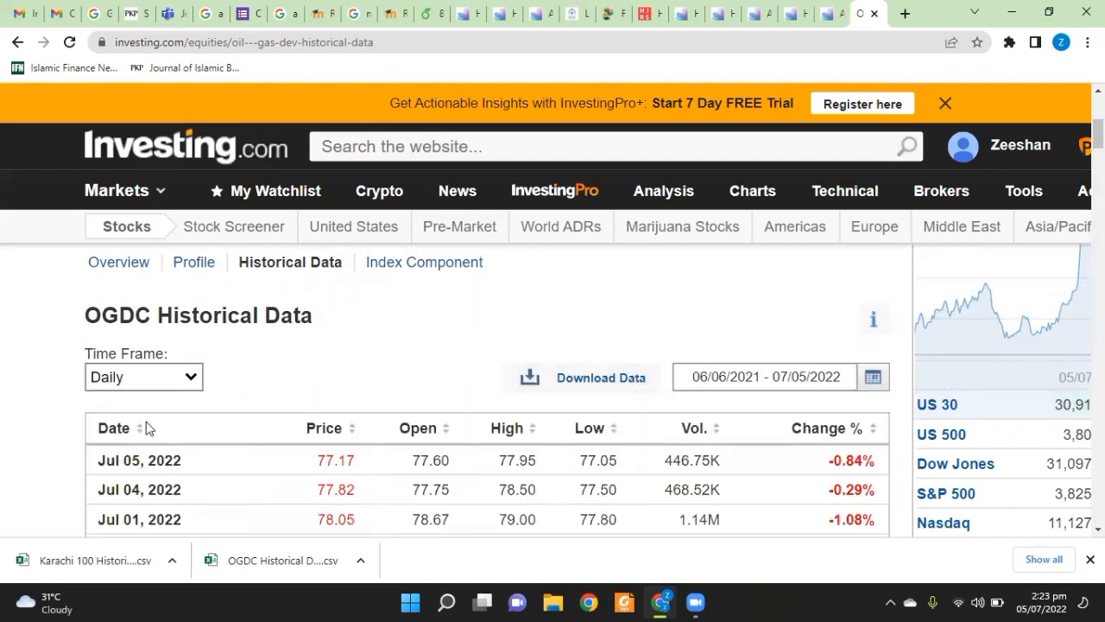
- Sort the OGDC data by date, oldest first, then download it and open the file in Excel
click(142, 430)
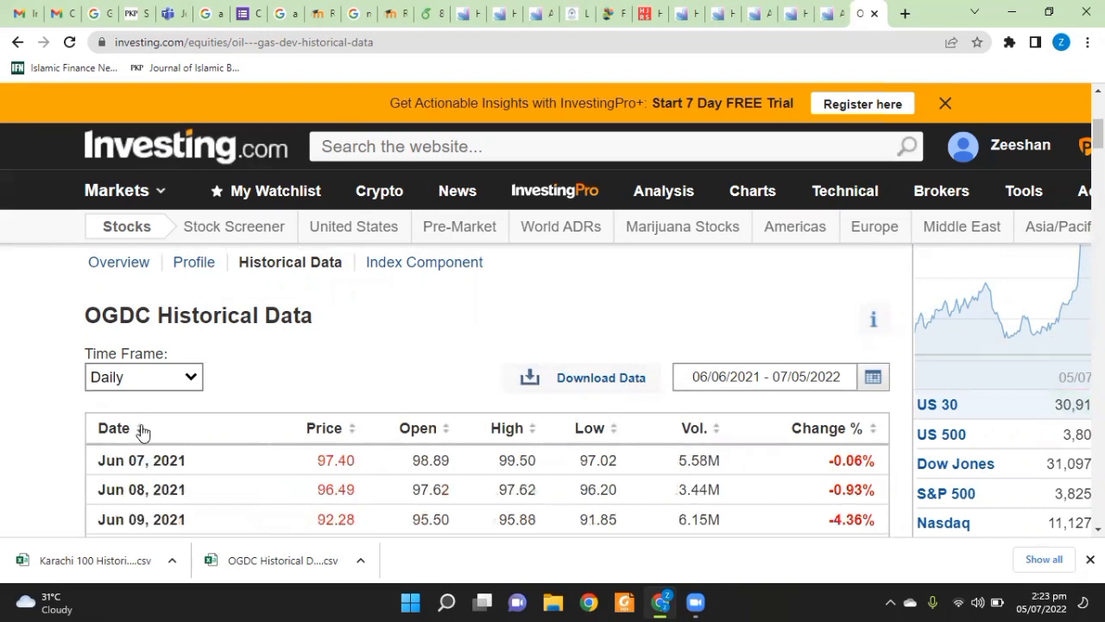
click(605, 388)
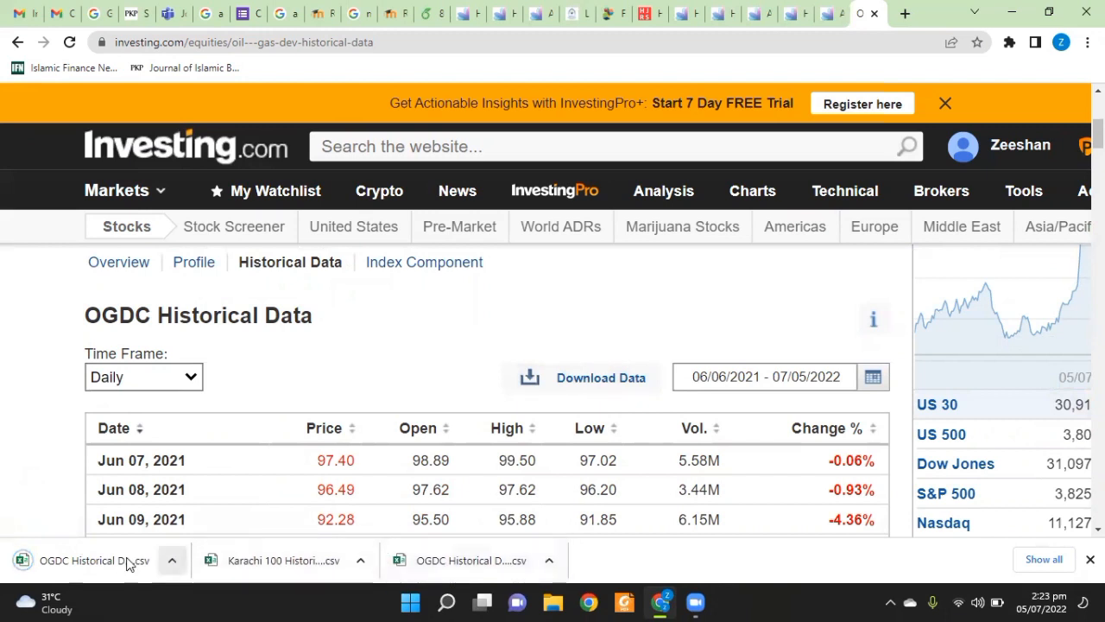
click(116, 562)
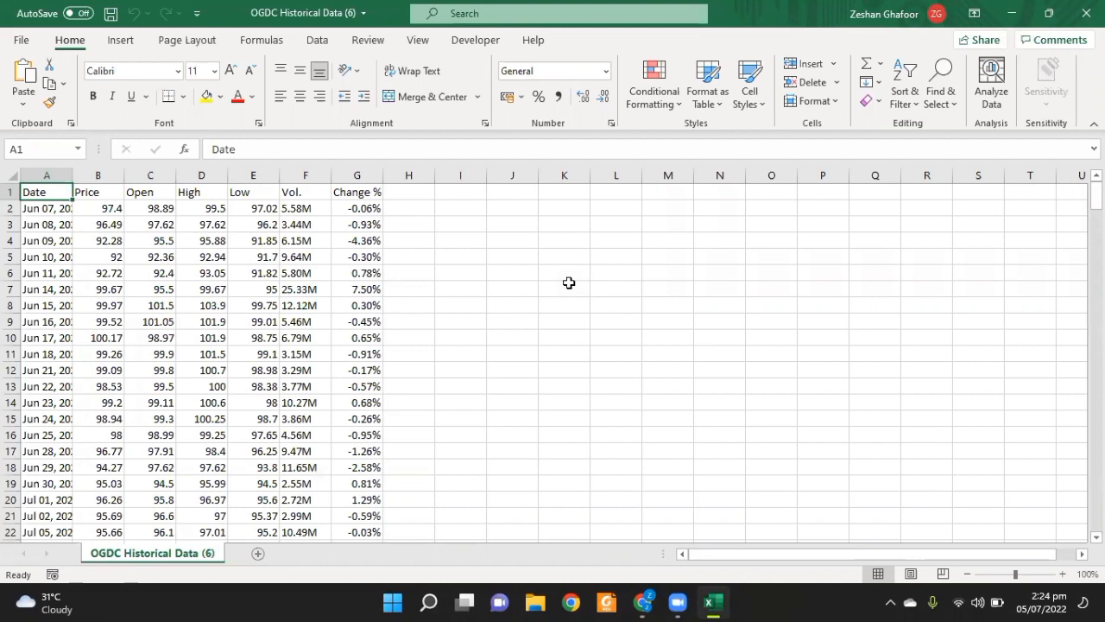
- Delete columns C to G, Open through Change %, from the OGDC sheet
drag(150, 176, 350, 183)
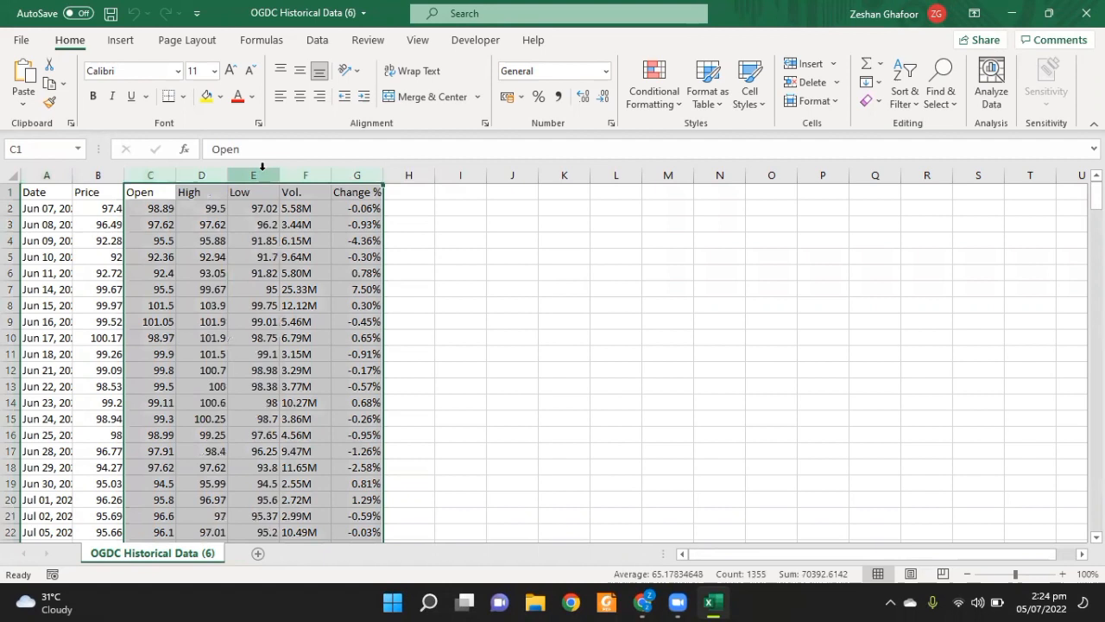
right_click(262, 166)
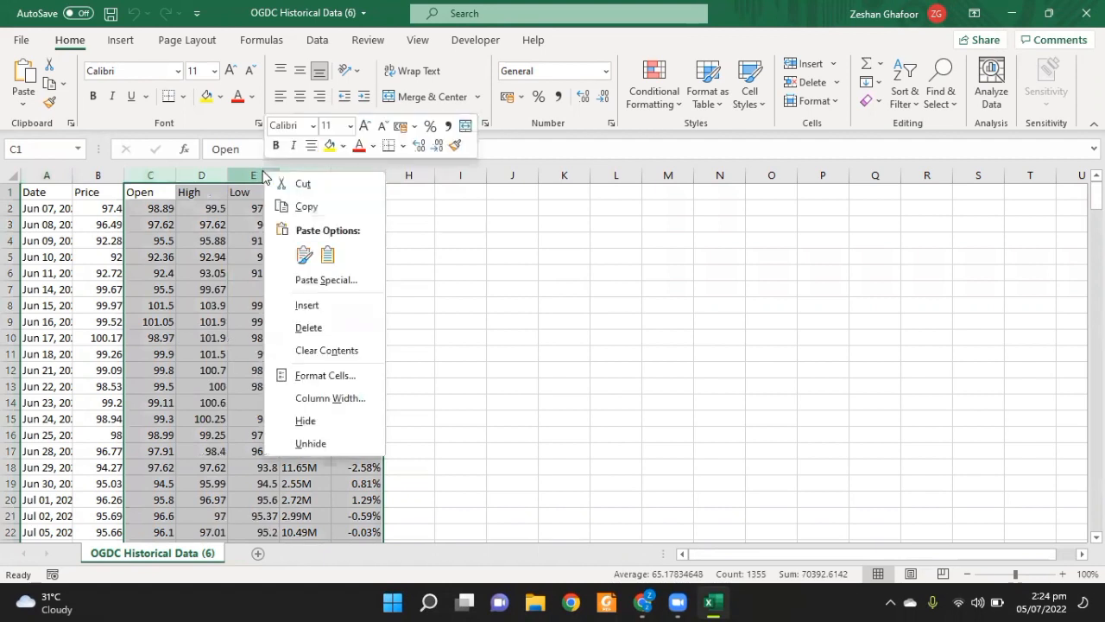
click(303, 329)
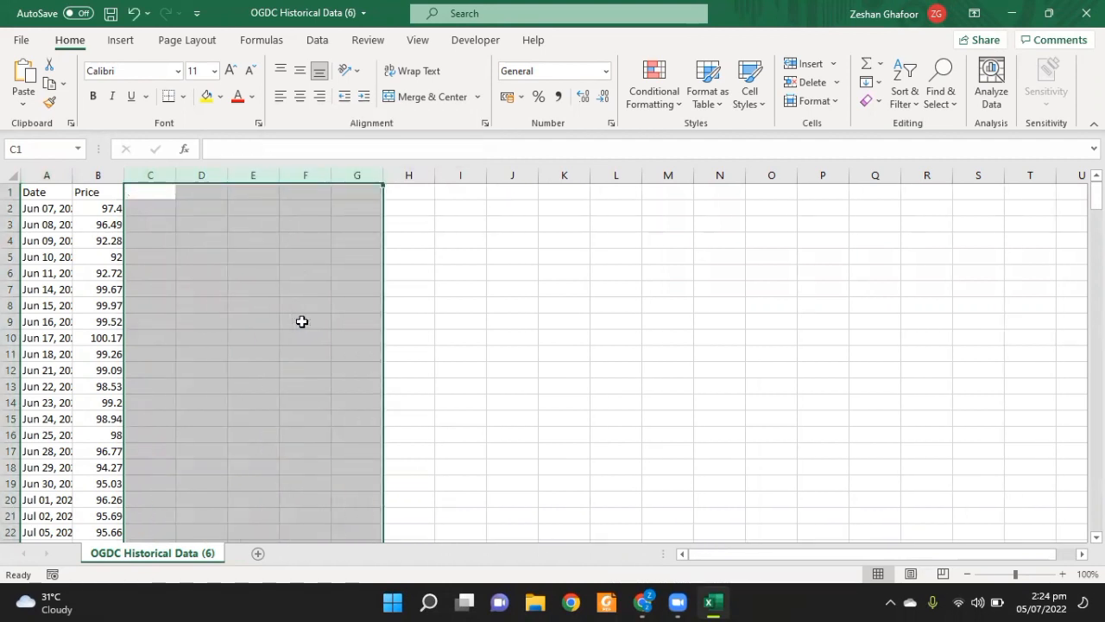
- Rename the Price header in cell B1 as OGDCL
ctrl+scroll(260, 309, up, 2)
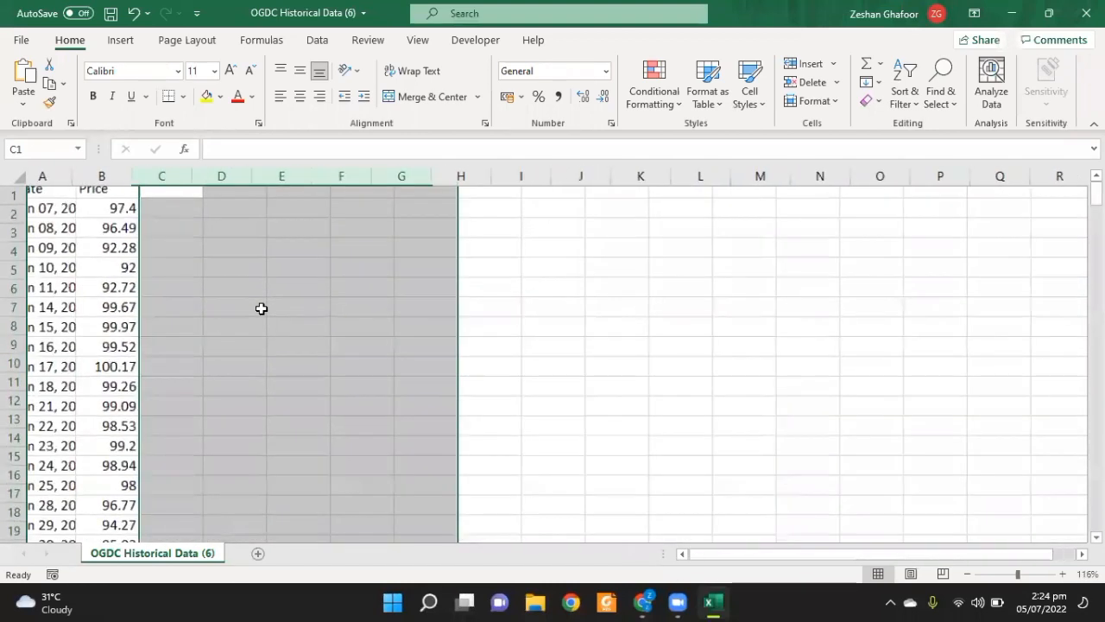
ctrl+scroll(261, 308, up, 4)
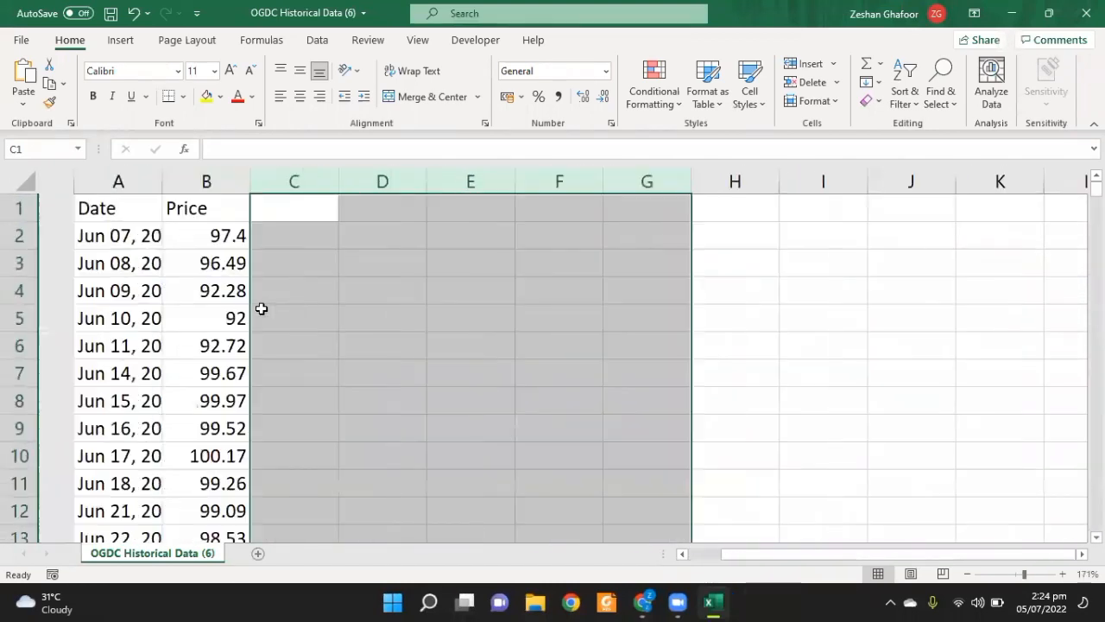
click(195, 213)
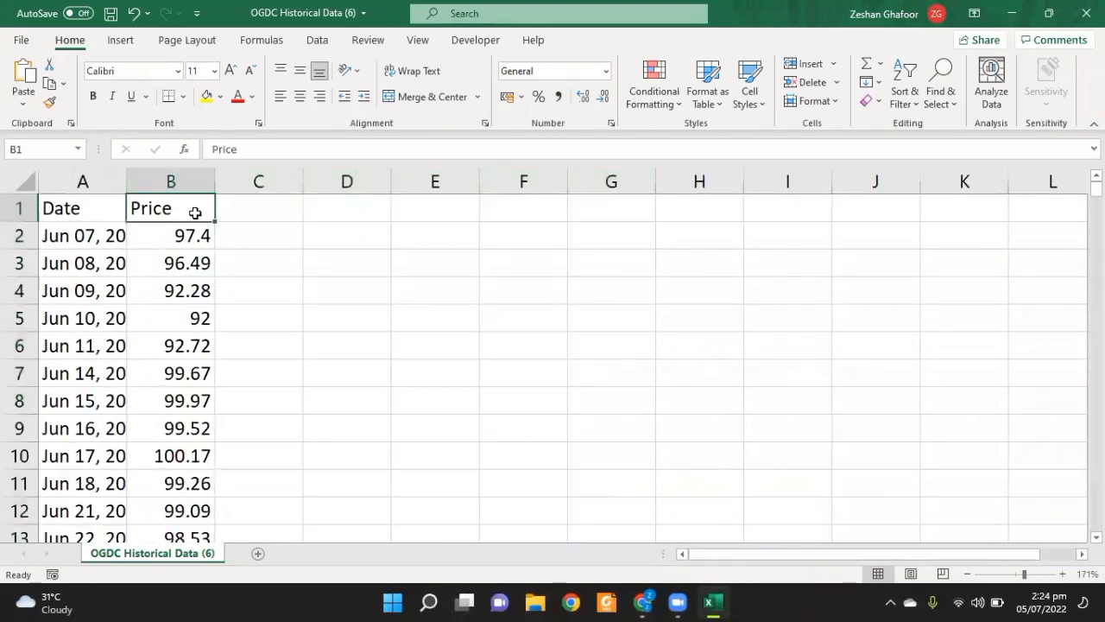
text(OG)
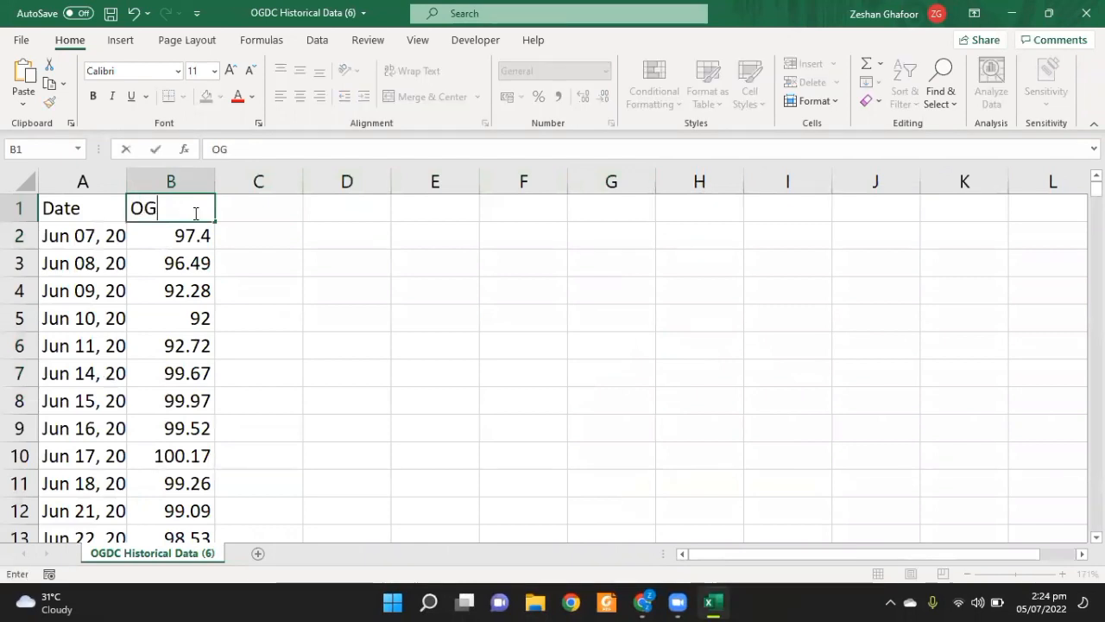
text(DCl)
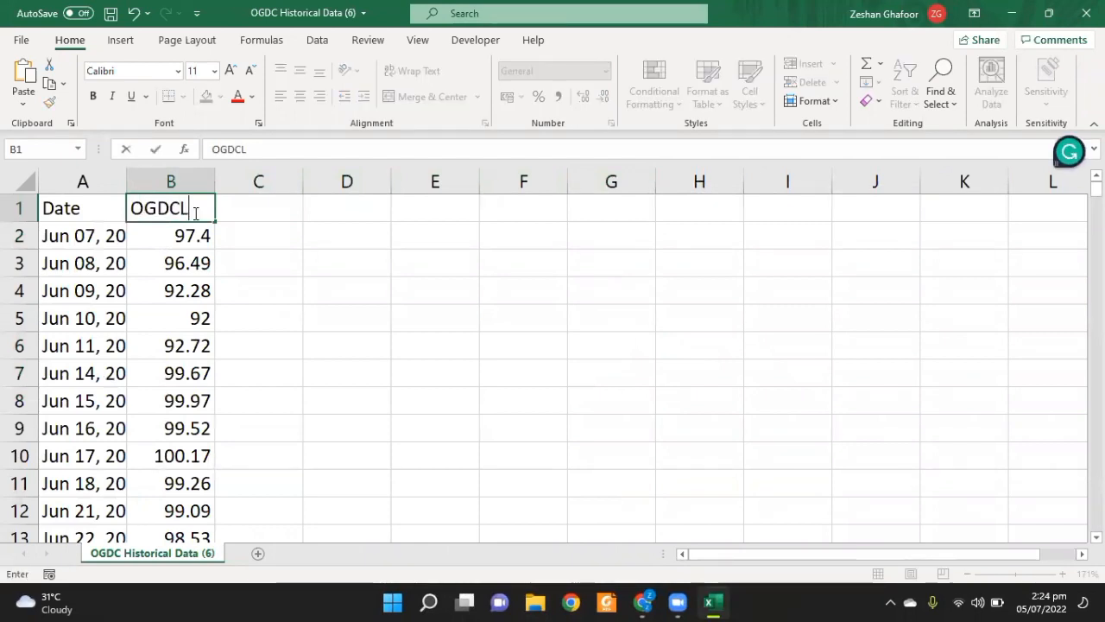
key(Return)
- Copy the Price column from the Karachi 100 workbook into column C of the OGDC sheet and fit its width
key(alt+Tab)
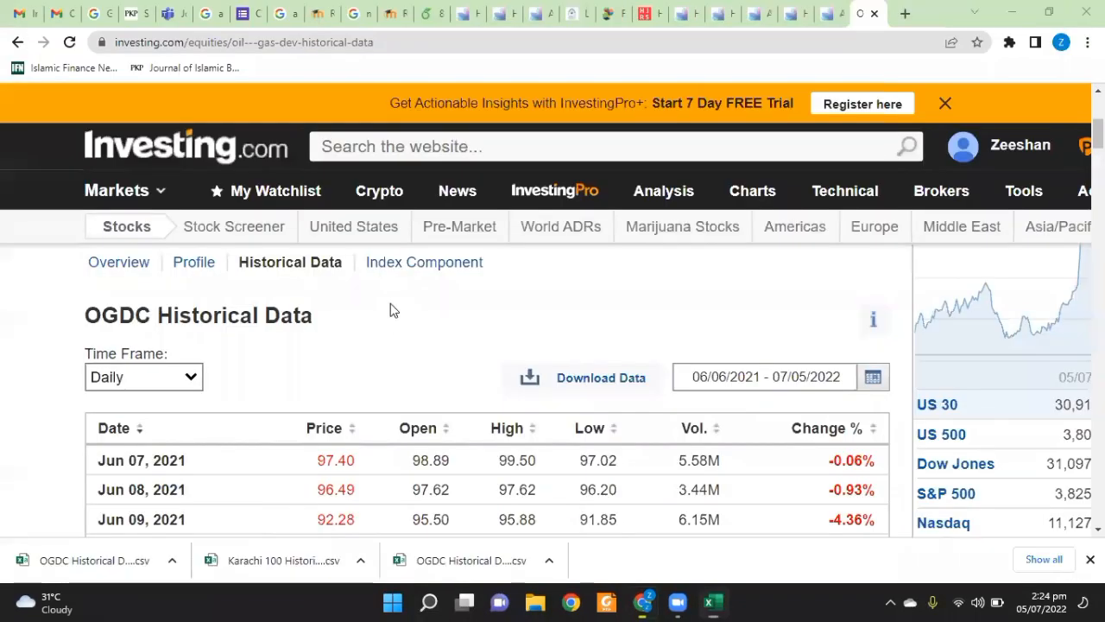
key(alt+Tab)
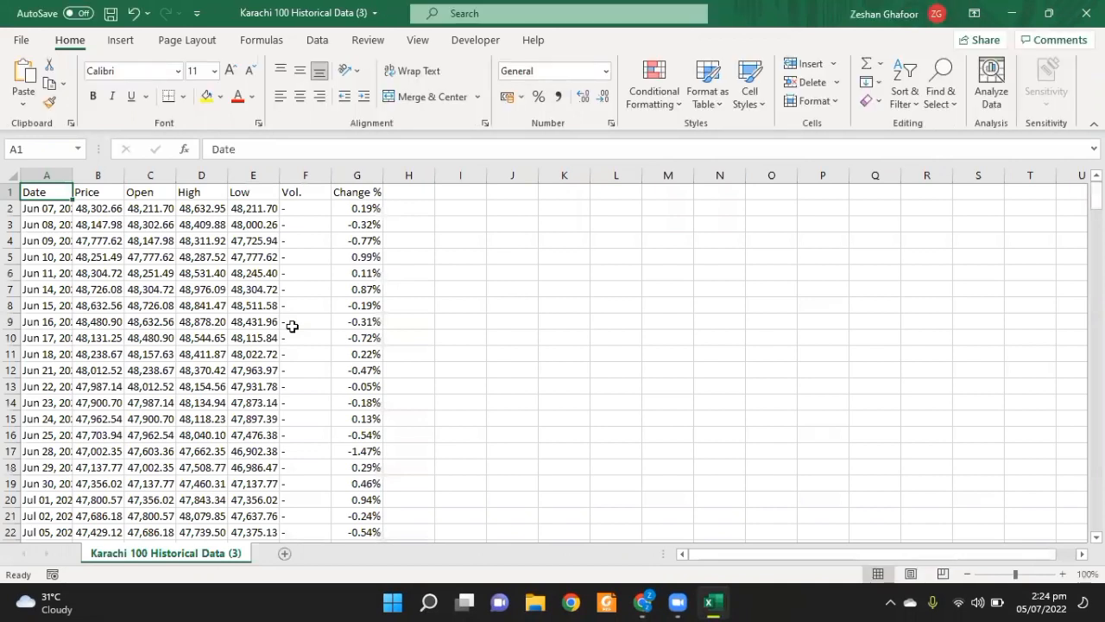
click(101, 175)
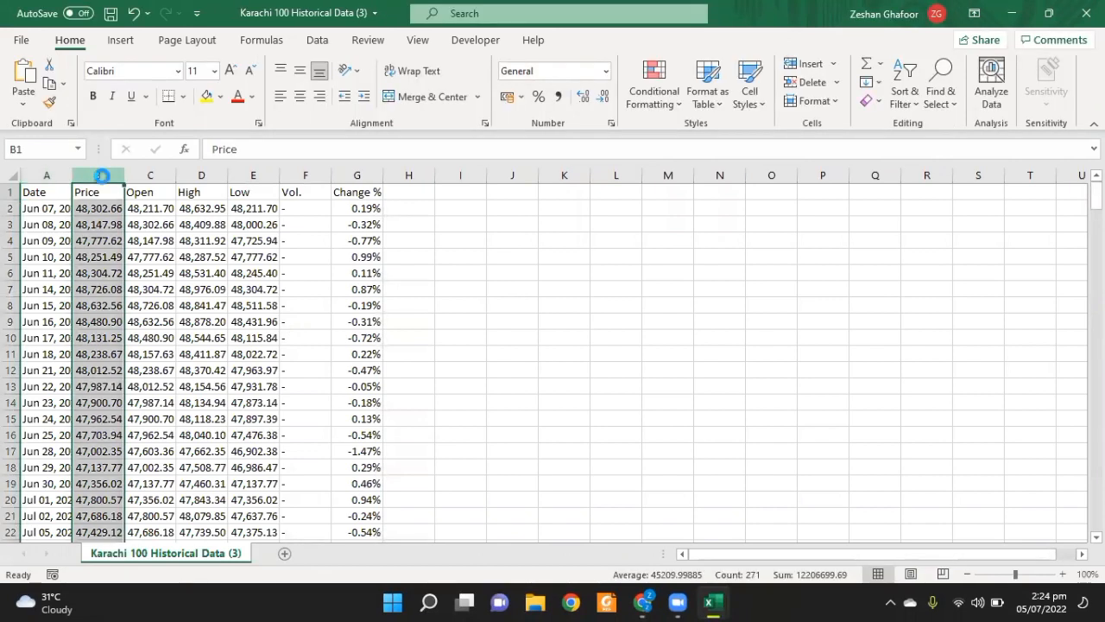
key(ctrl+c)
key(alt+Tab)
click(258, 207)
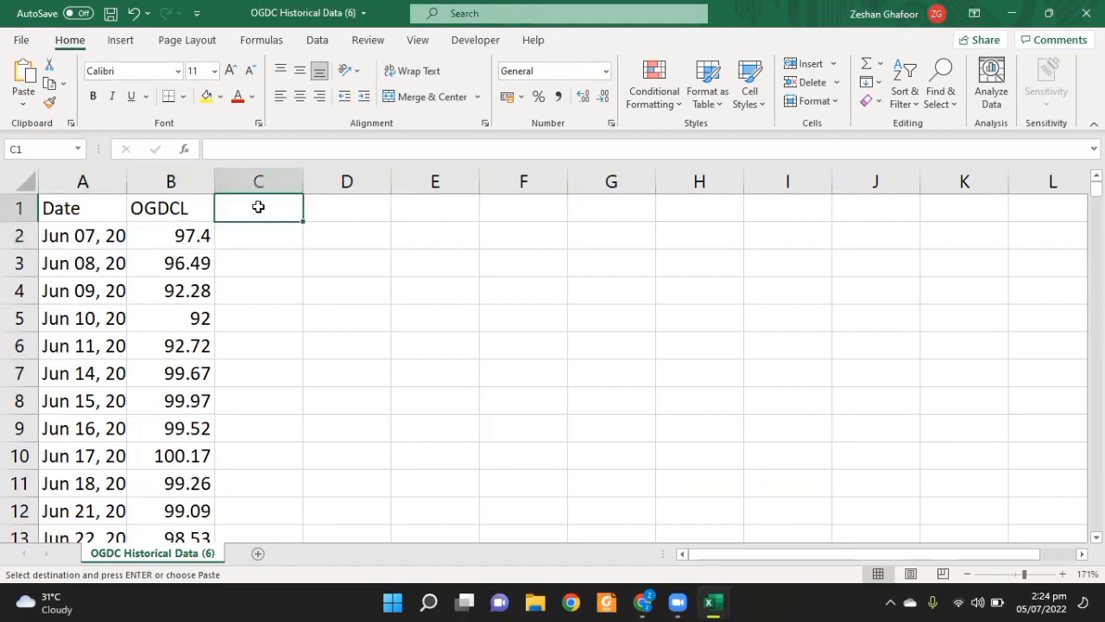
key(ctrl+v)
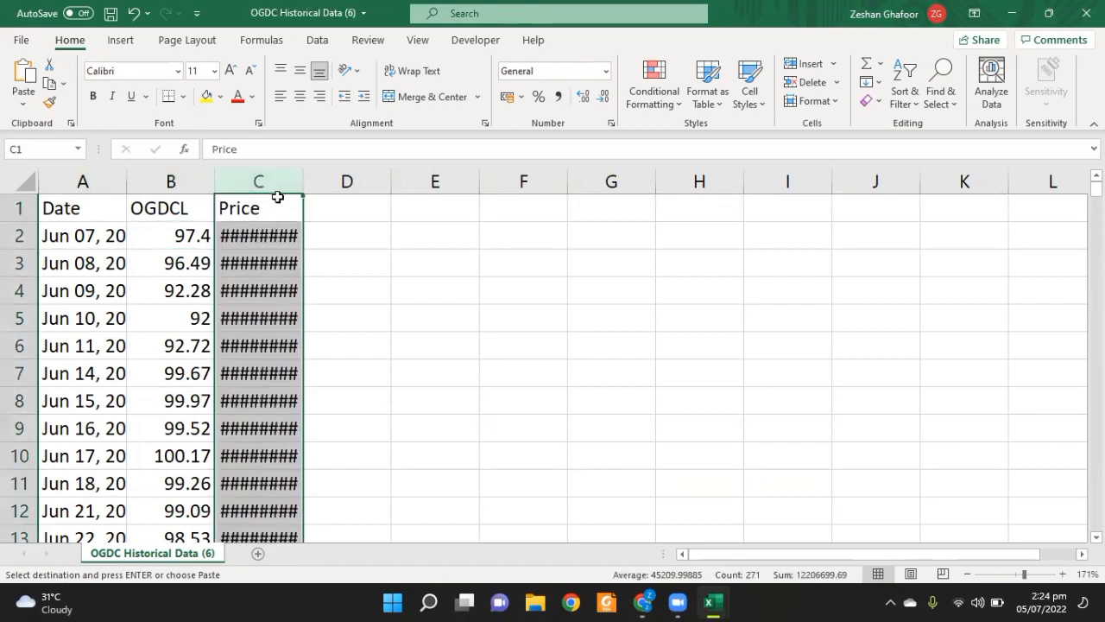
double_click(300, 179)
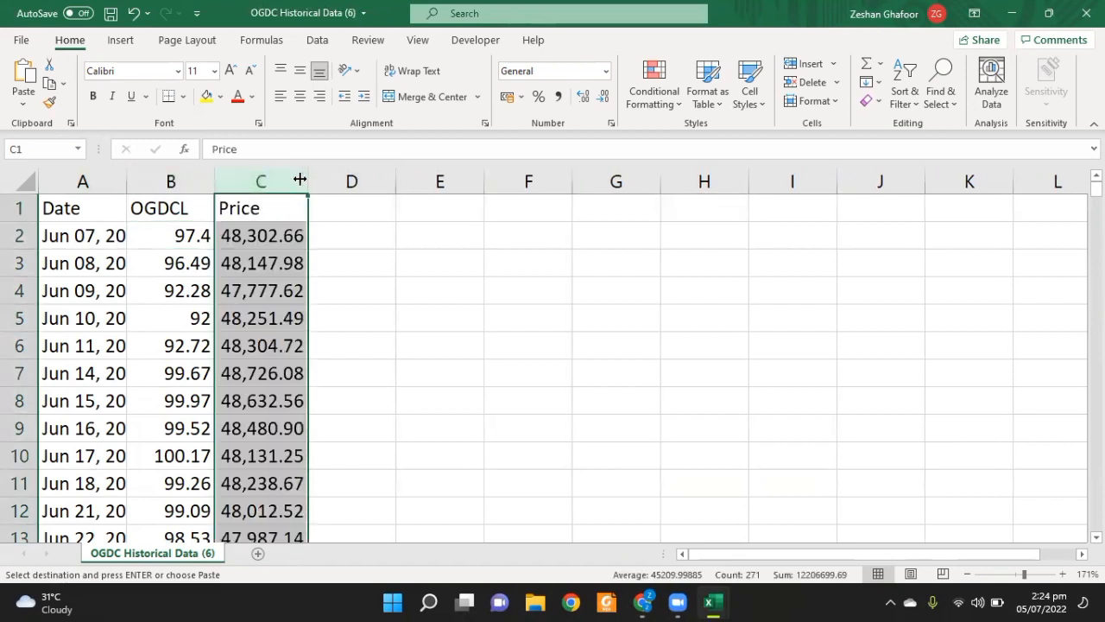
- Check the last rows of the combined data and fit column A's width to the dates
key(Down)
key(ctrl+Down)
key(Down)
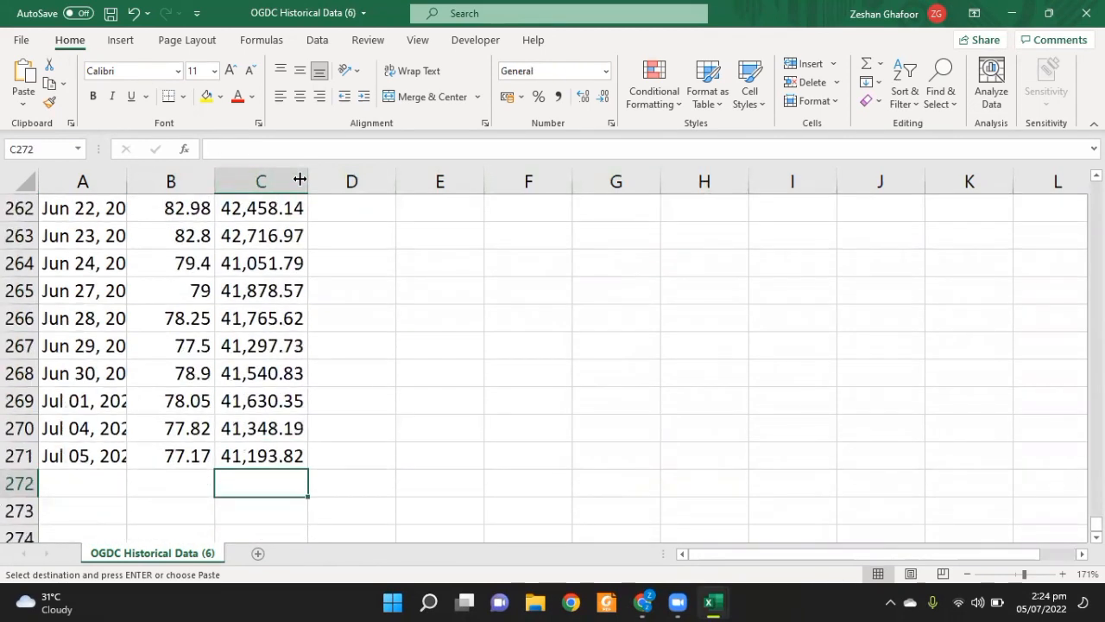
double_click(126, 179)
- Rename the Price header in cell C1 as KSE100
scroll(341, 266, up, 7)
scroll(275, 291, up, 2)
click(265, 298)
key(ctrl+Up)
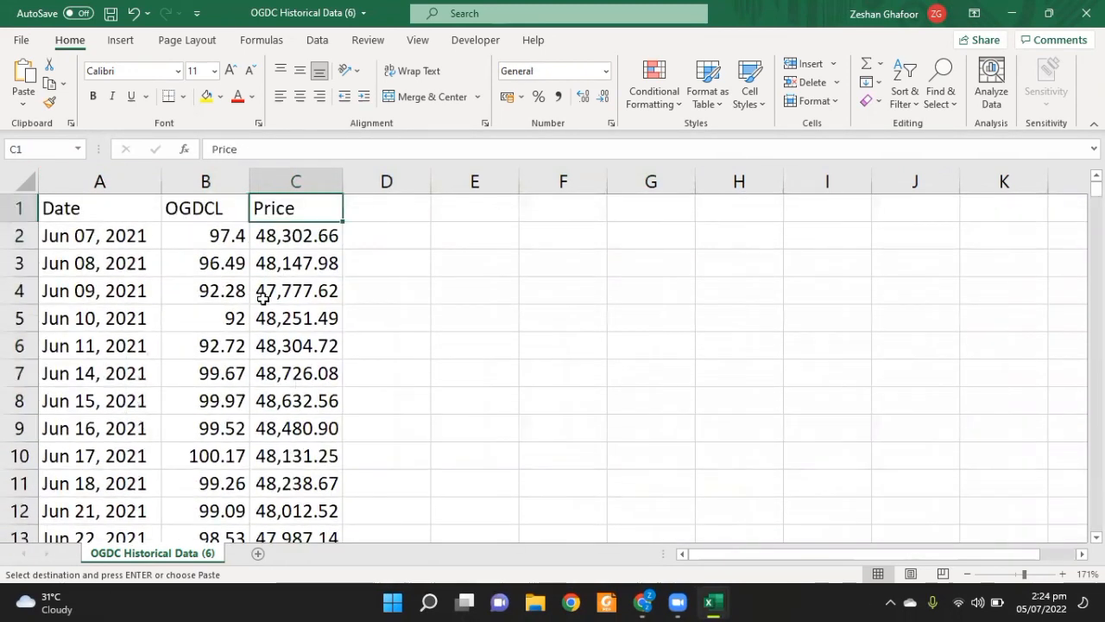
text(KSE10)
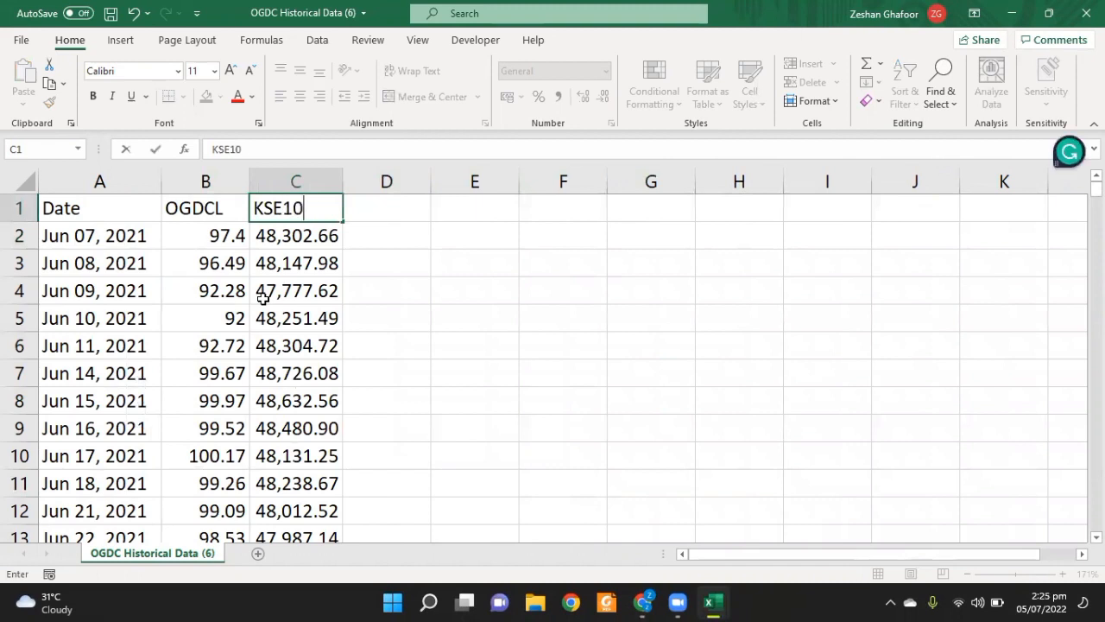
text(0)
key(Return)
- Enter the OGDCL log return formula =LN(B3/B2) in cell D3
key(Down)
key(Right)
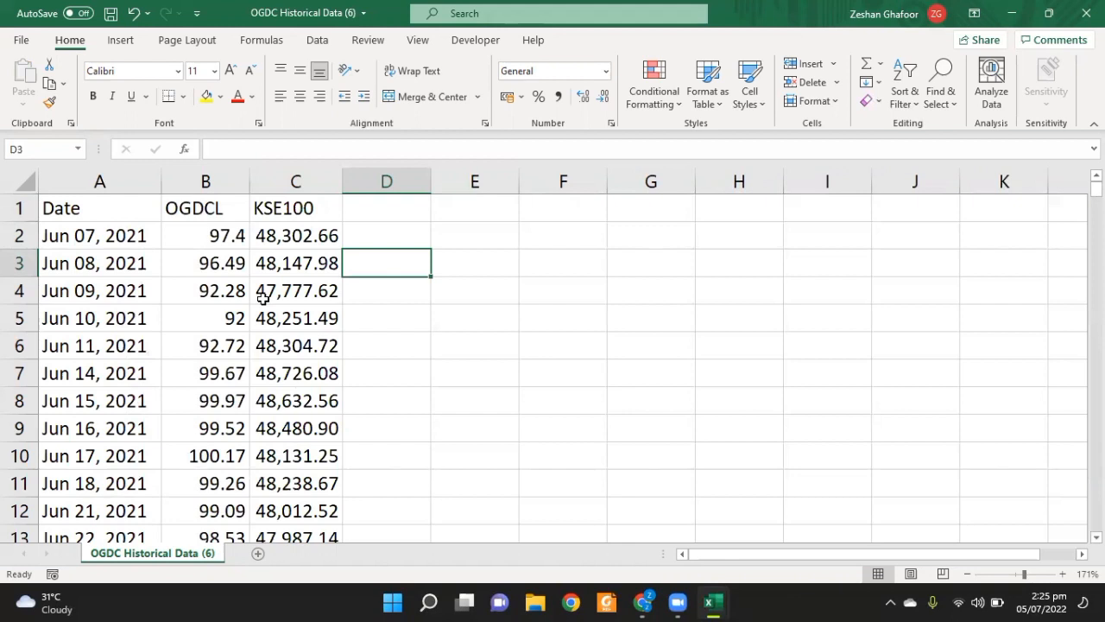
text(In)
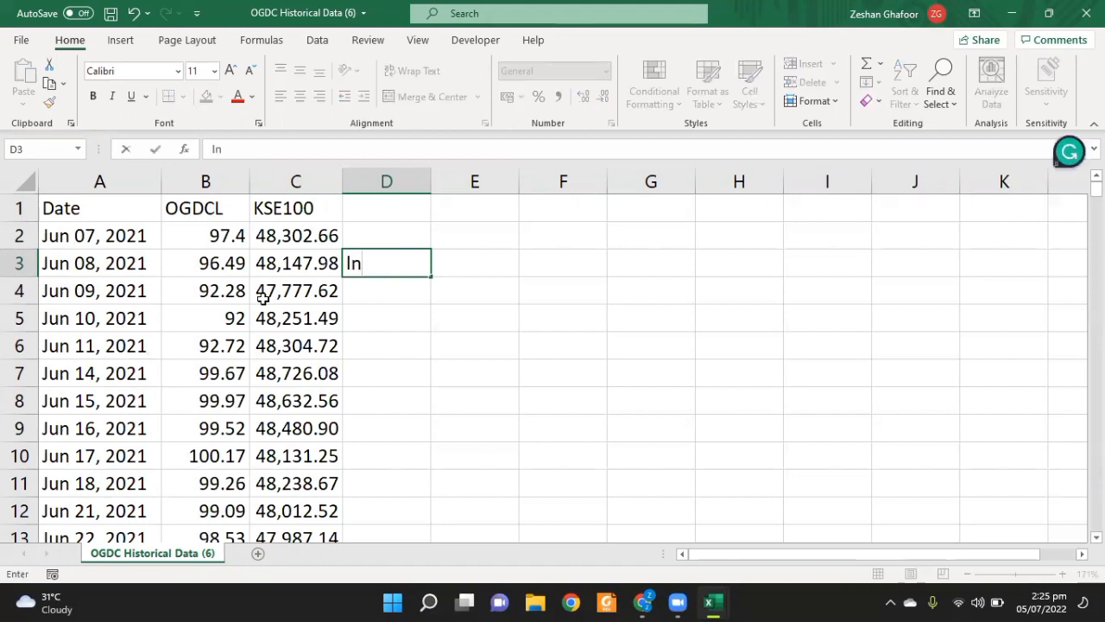
key(BackSpace)
key(BackSpace)
text(=ln)
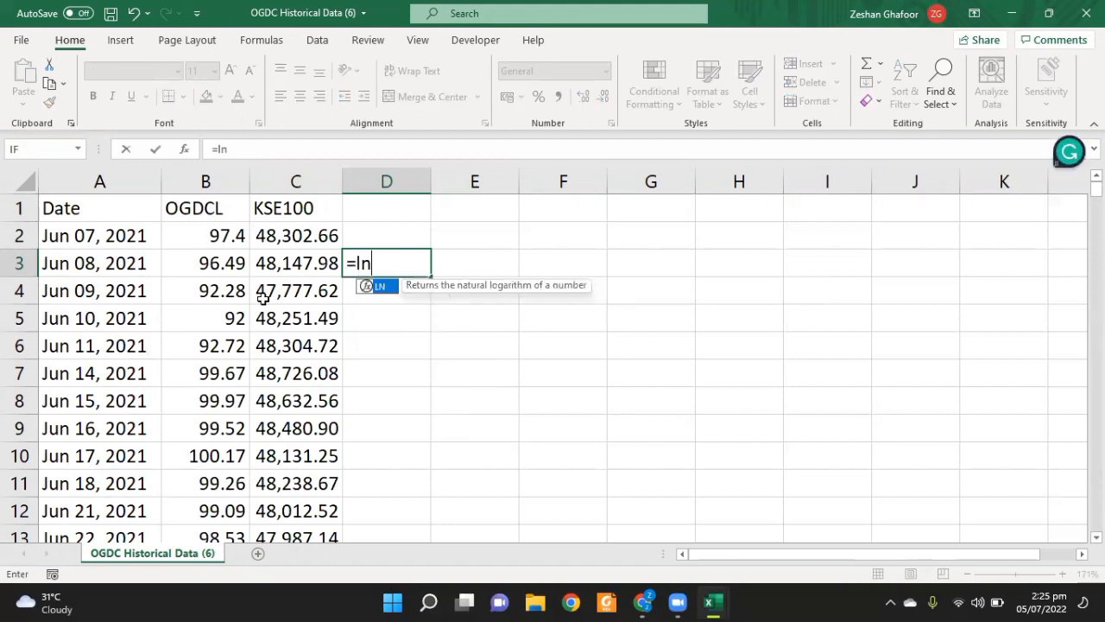
double_click(386, 288)
click(234, 262)
text(/)
click(210, 235)
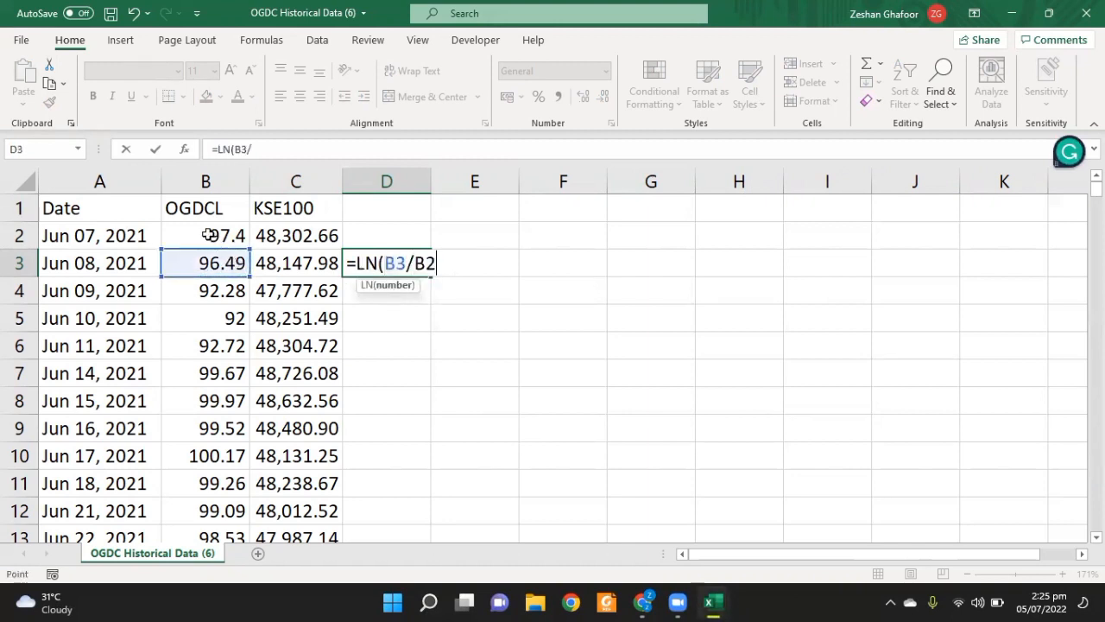
text())
key(Return)
key(Up)
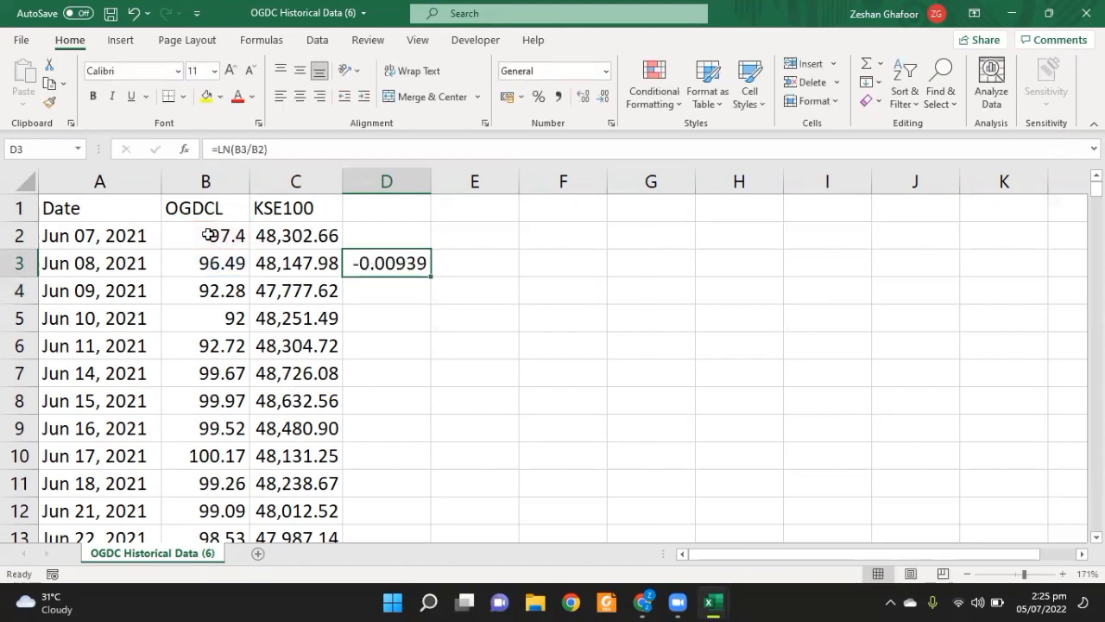
- Fill the log return formula down column D and copy it to column E for KSE100, checking E3's formula
double_click(431, 278)
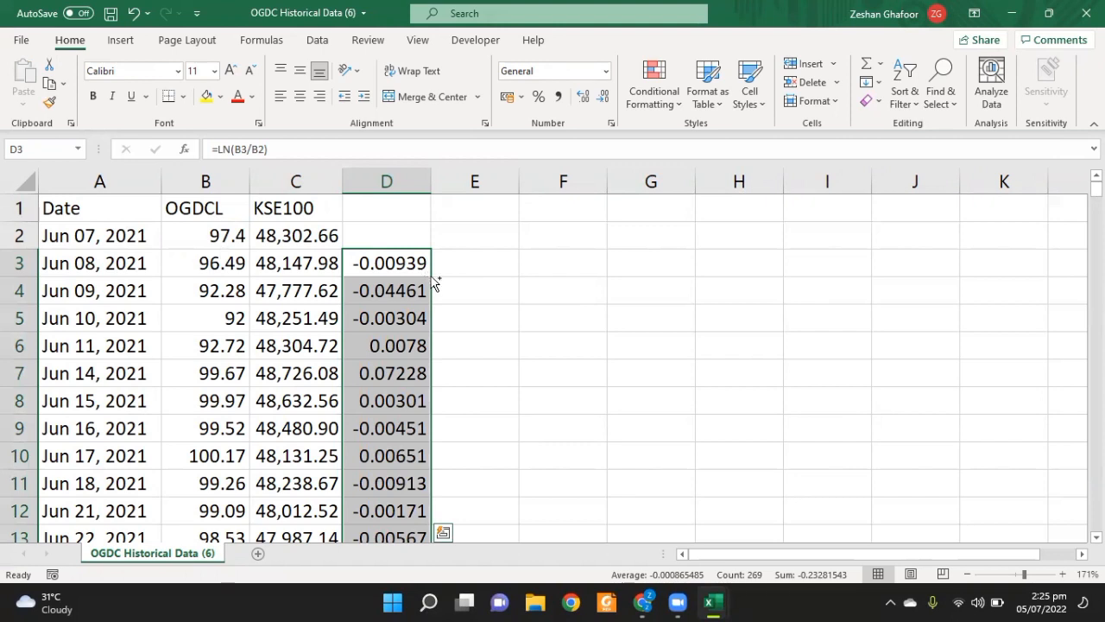
key(ctrl+c)
key(Right)
key(ctrl+v)
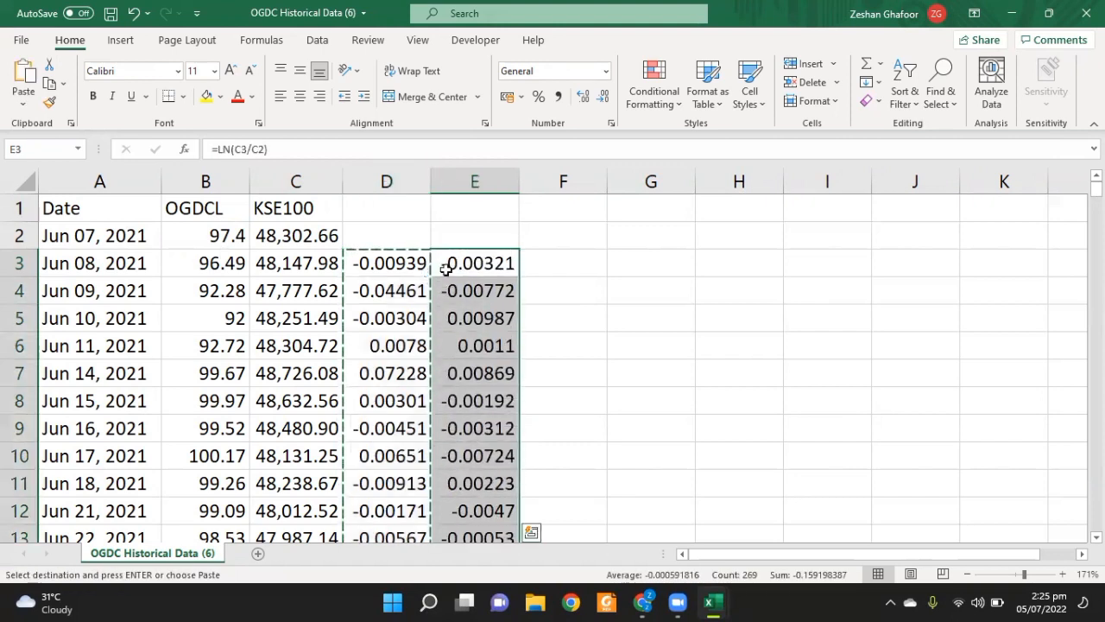
double_click(472, 264)
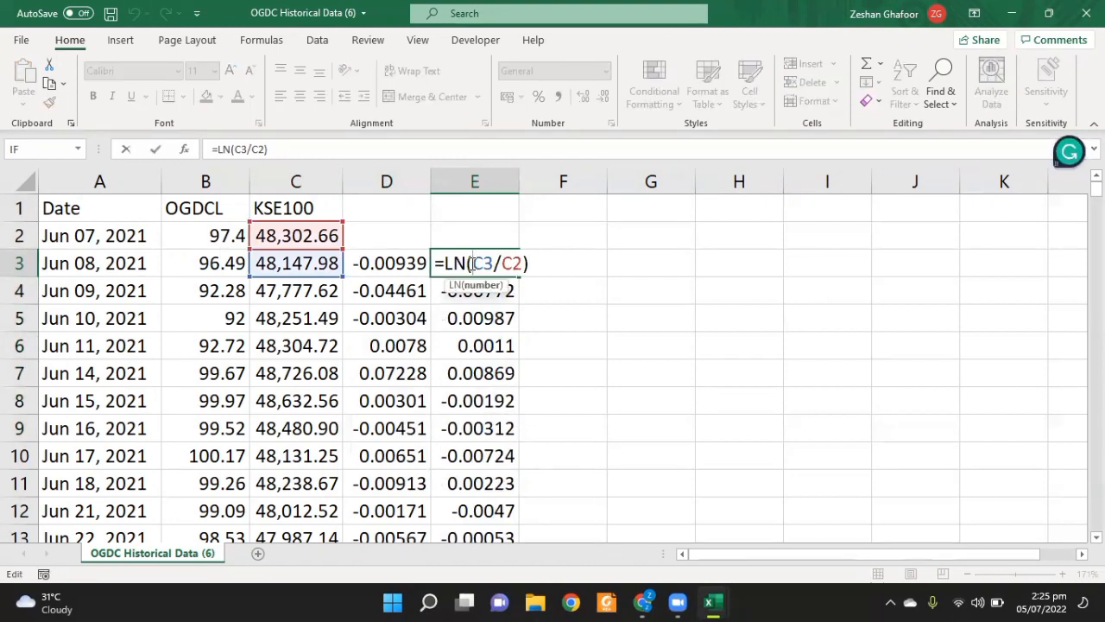
key(Return)
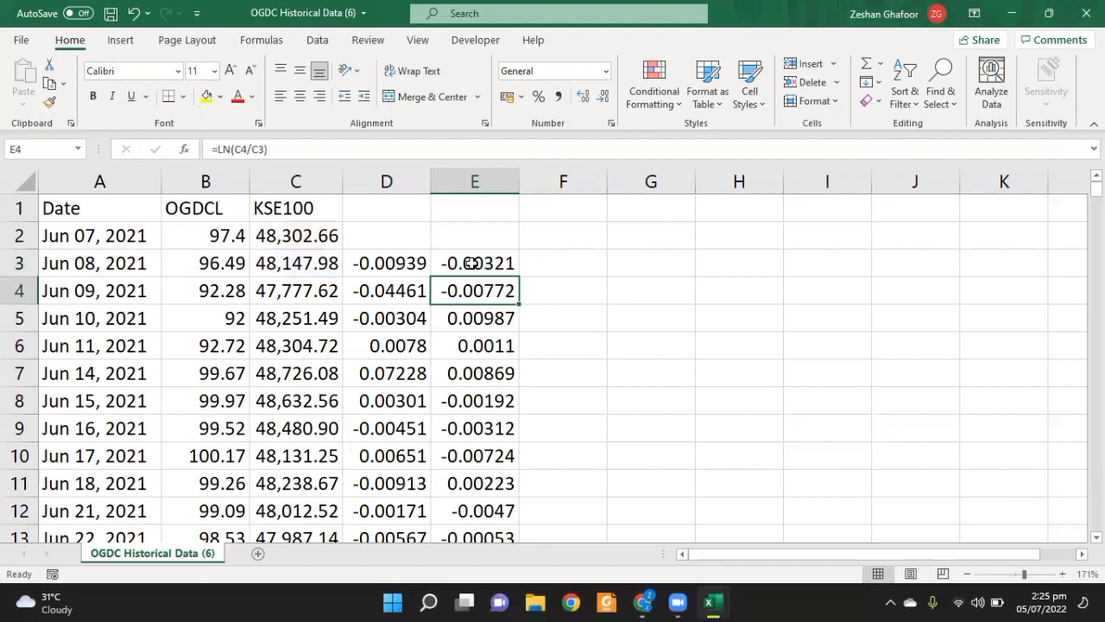
- Enter the return column headers Ret OGDCL in cell D1 and Ret KSE in cell E1
click(386, 205)
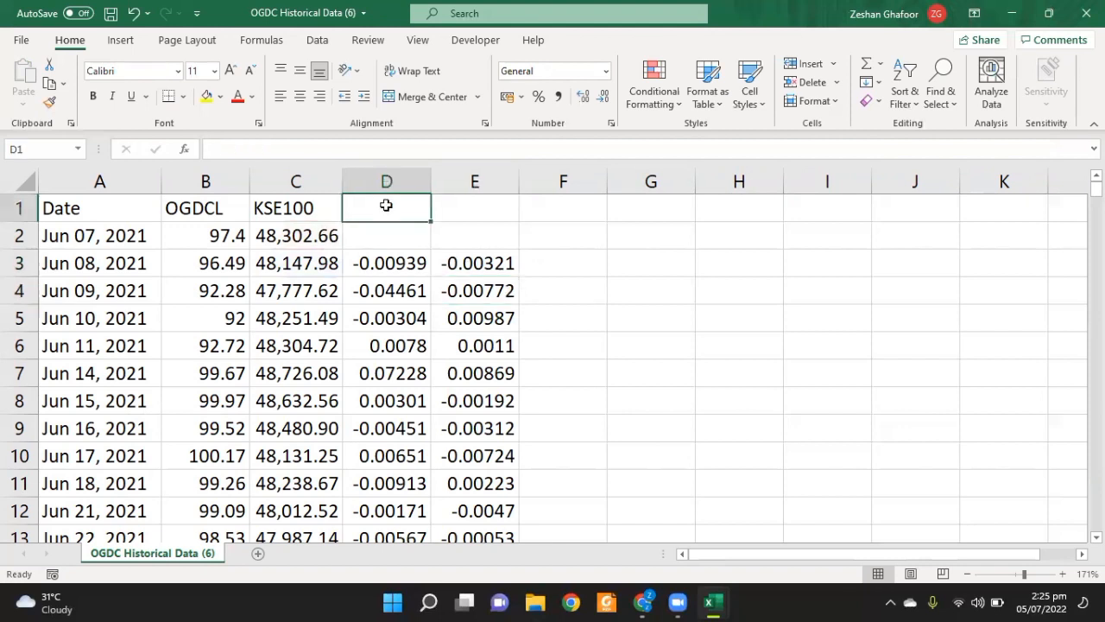
text(R)
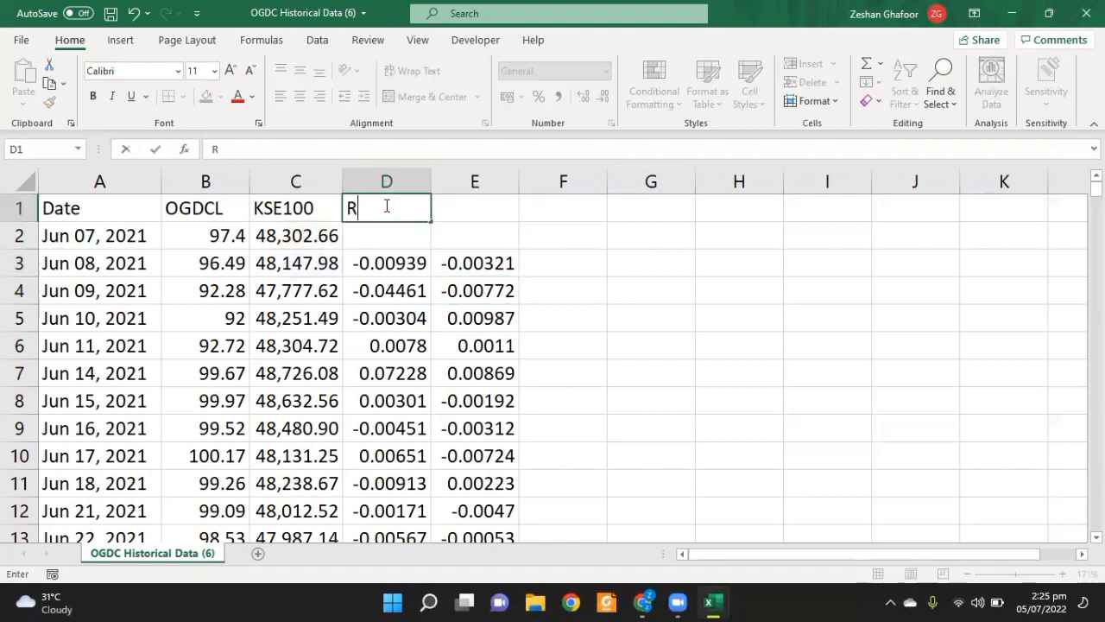
text(et OG)
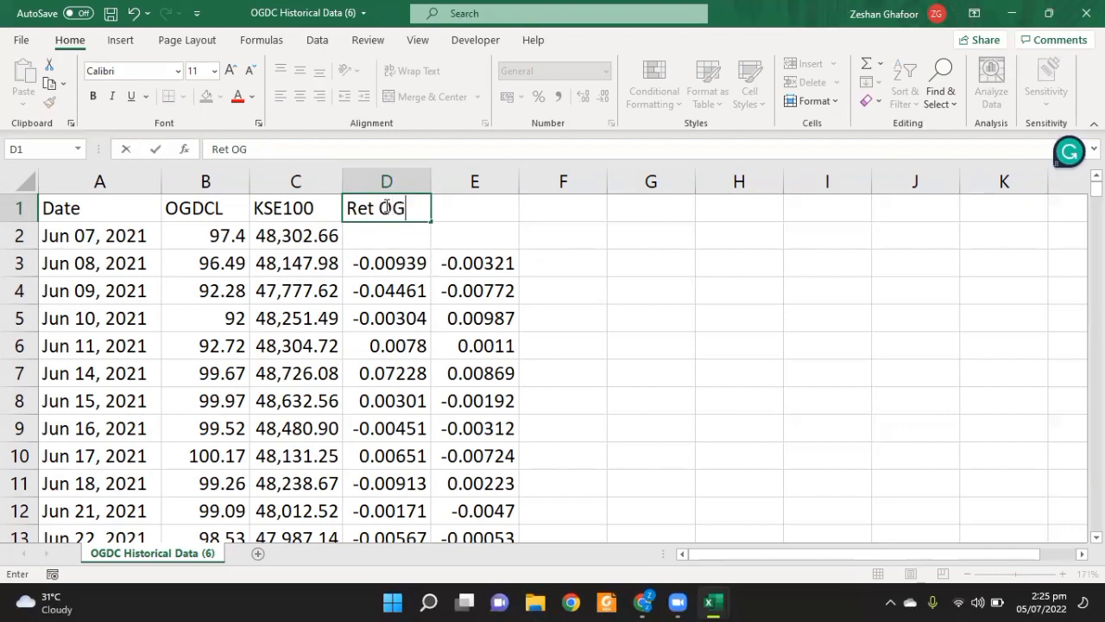
text(DCL)
key(Tab)
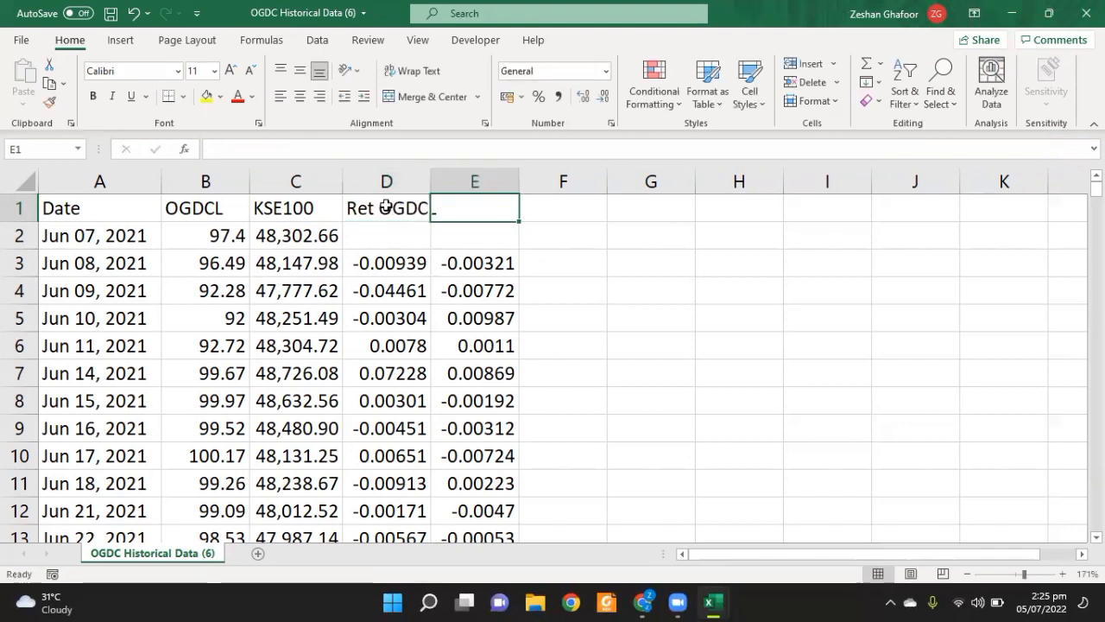
text(RE)
key(BackSpace)
text(et )
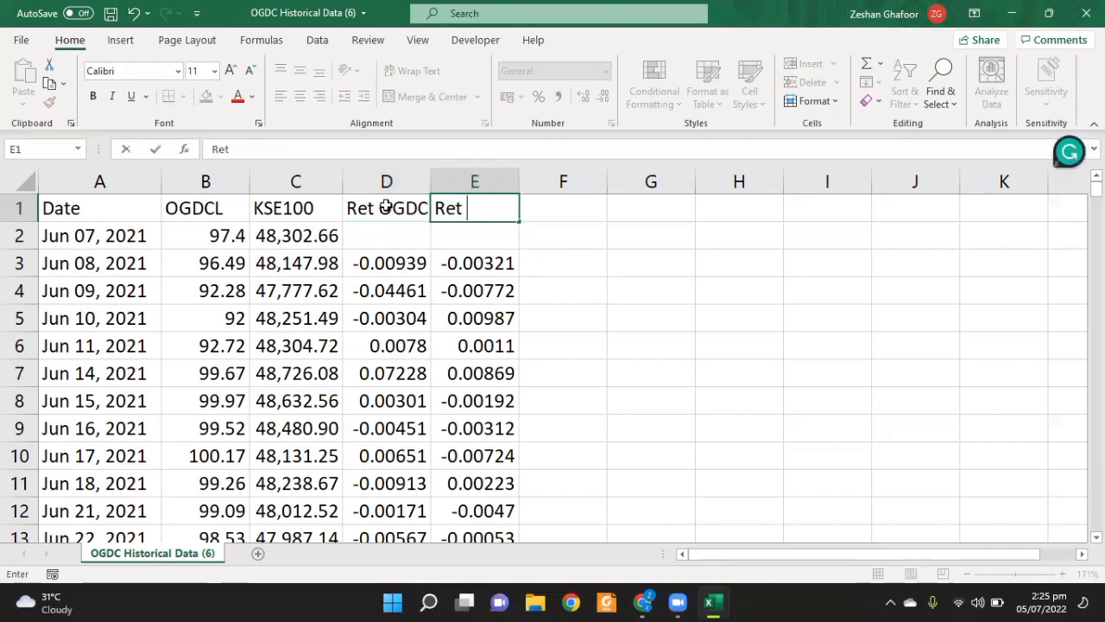
text(KSE)
key(Return)
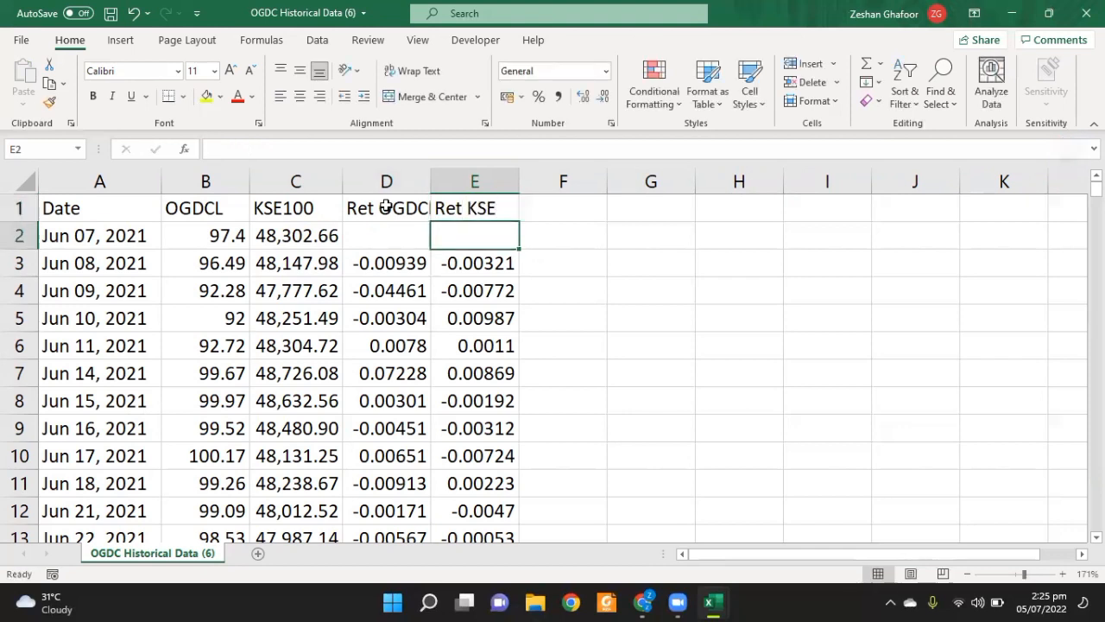
- Calculate the average OGDCL return below the column D data in cell D272 with =AVERAGE(D3:D271)
click(405, 353)
key(ctrl+Down)
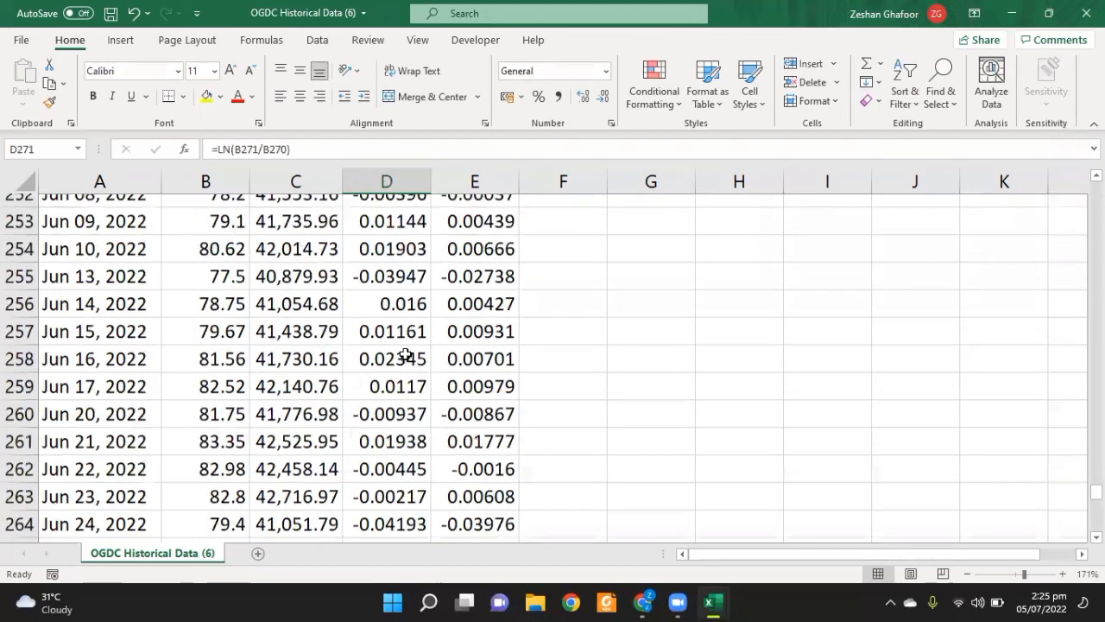
key(Down)
text(=aver)
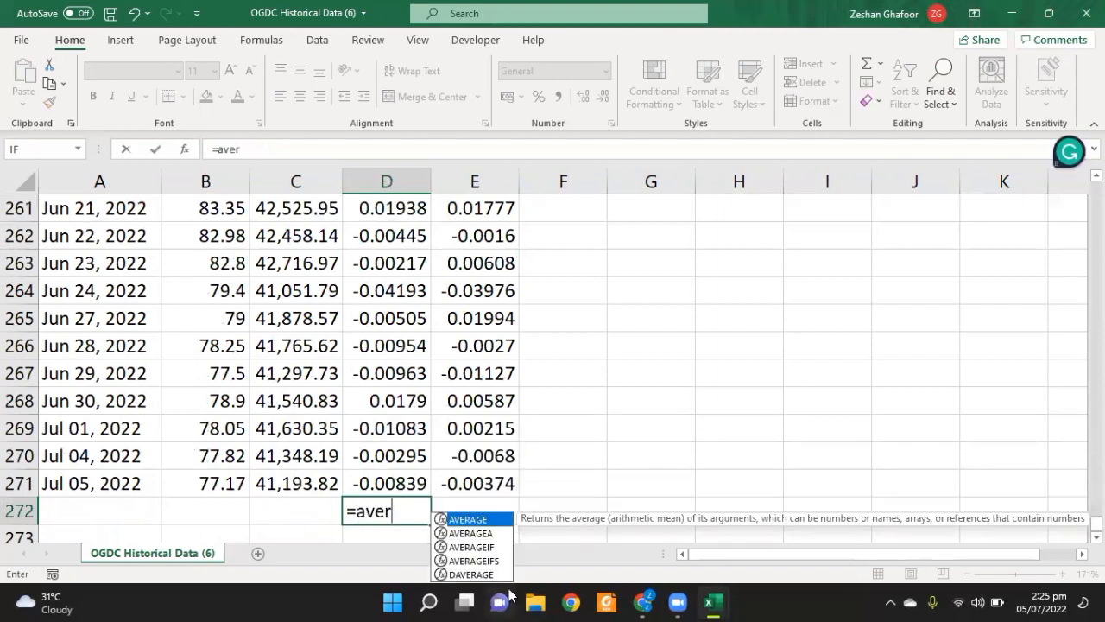
double_click(469, 519)
key(Up)
key(ctrl+shift+Up)
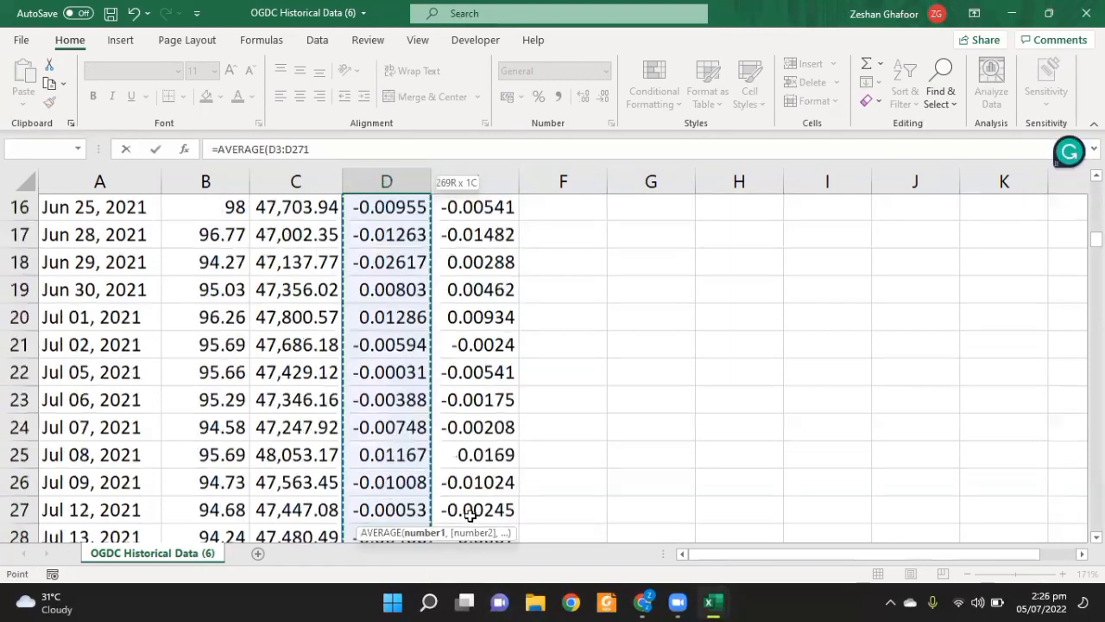
text())
key(Return)
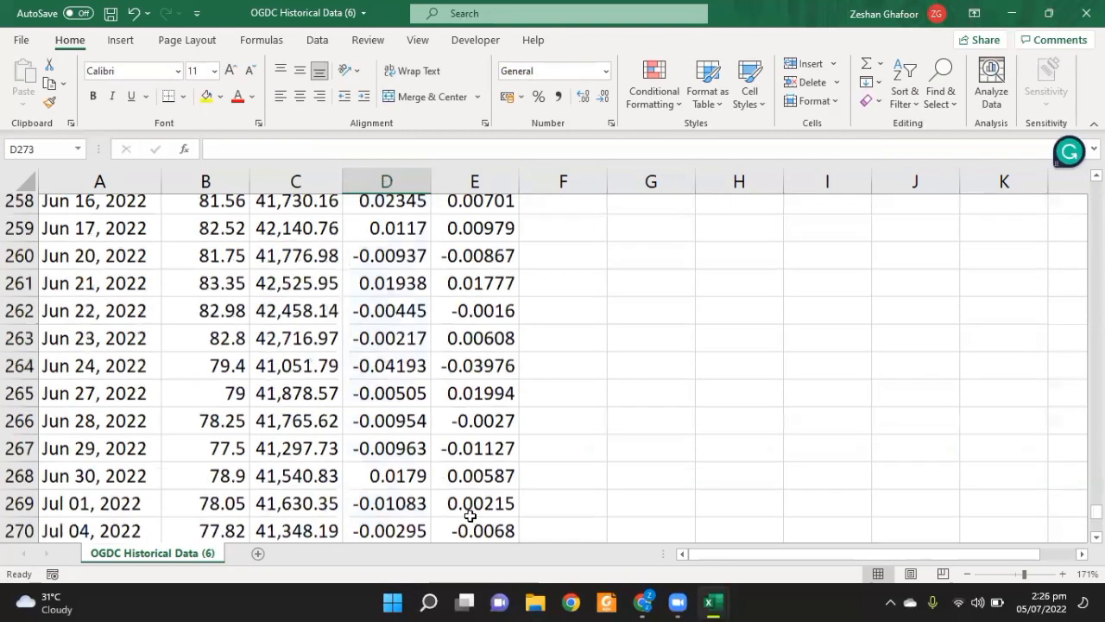
- Copy the average formula from D272 to E272 for the KSE returns and check its range
key(Up)
key(ctrl+c)
key(Right)
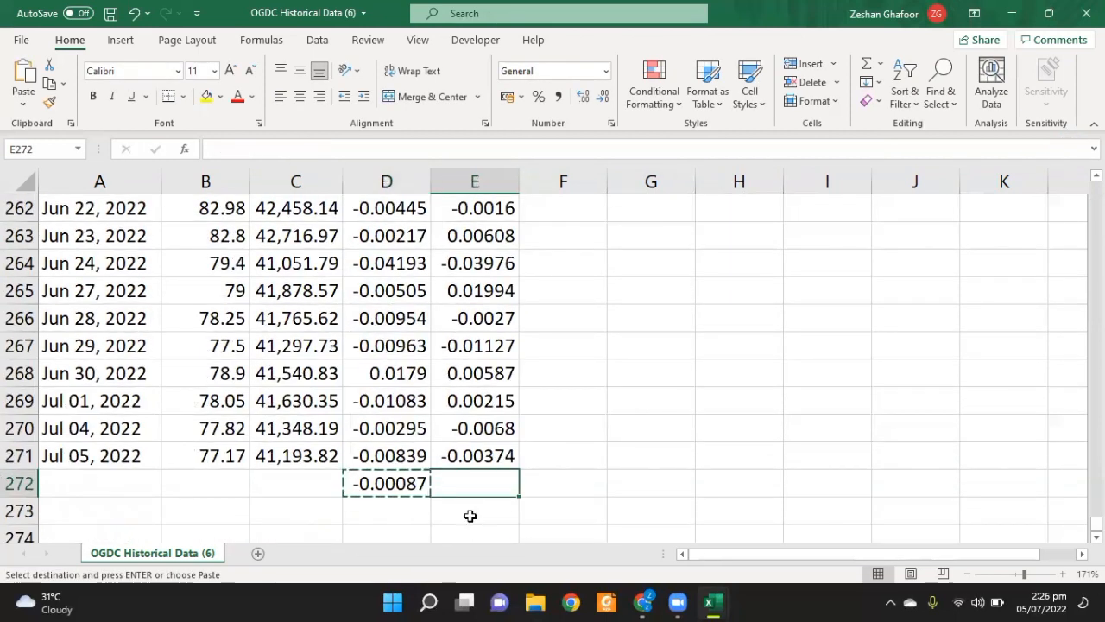
key(ctrl+v)
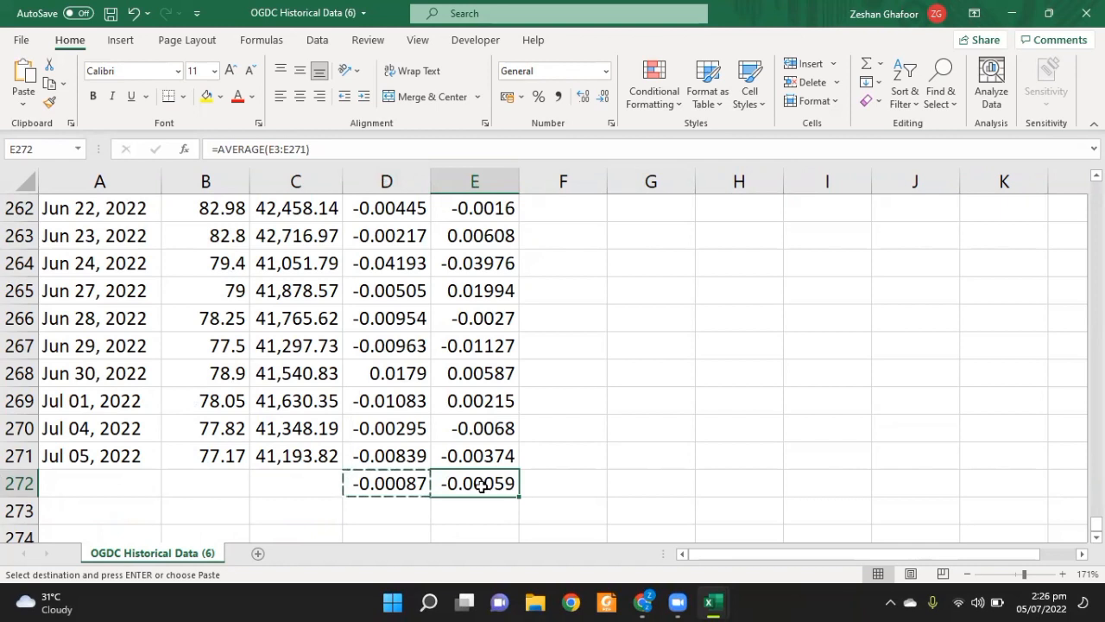
key(F2)
key(Return)
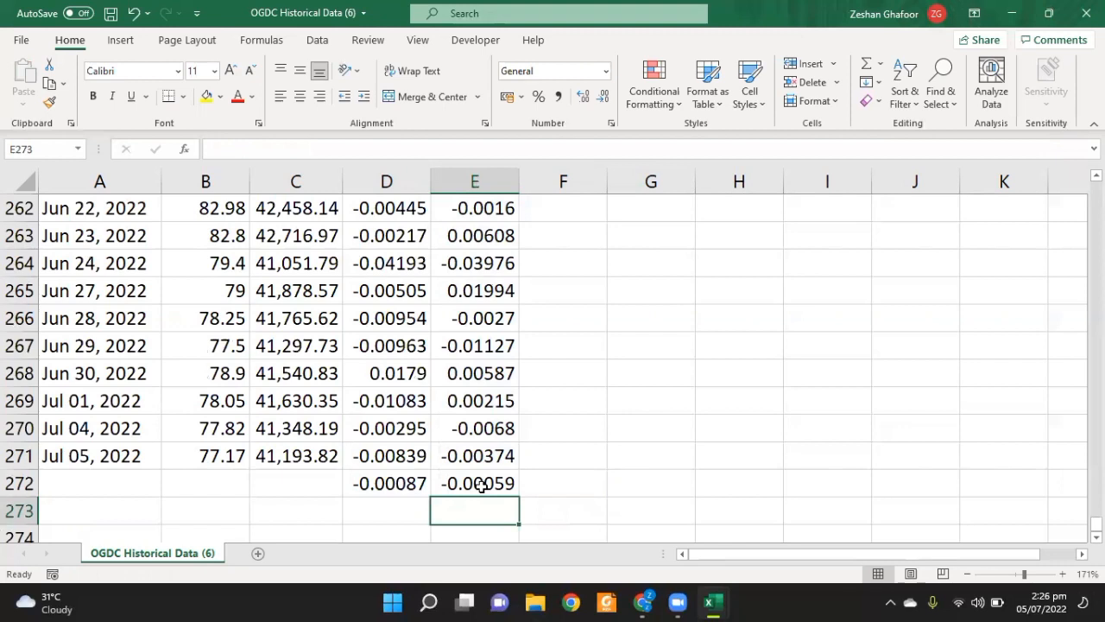
click(480, 486)
key(Right)
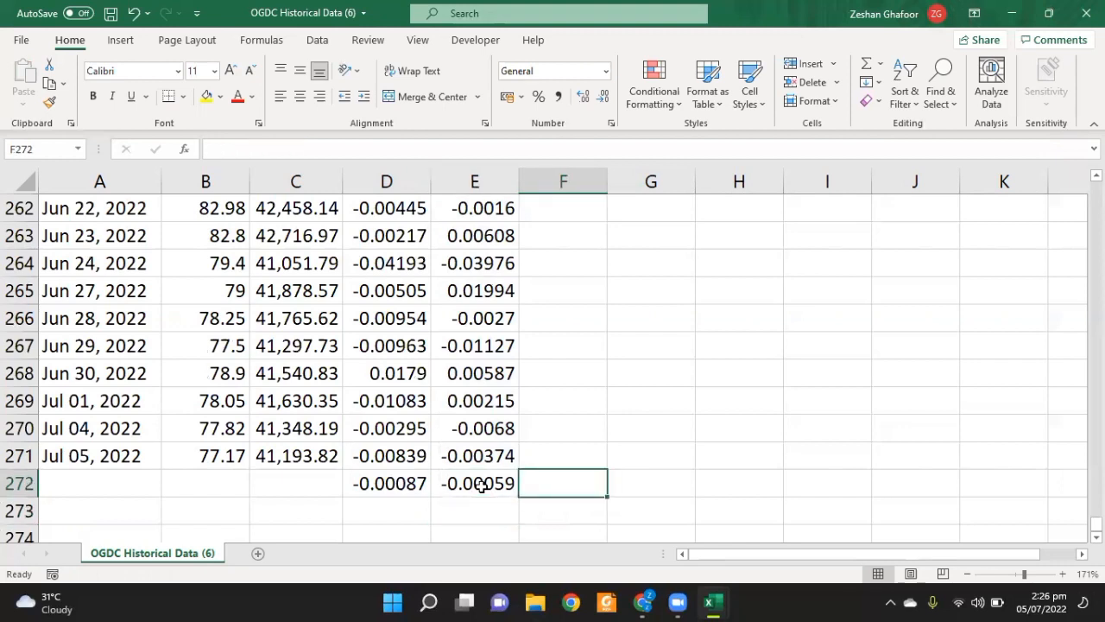
key(ctrl+Up)
key(Down)
key(Down)
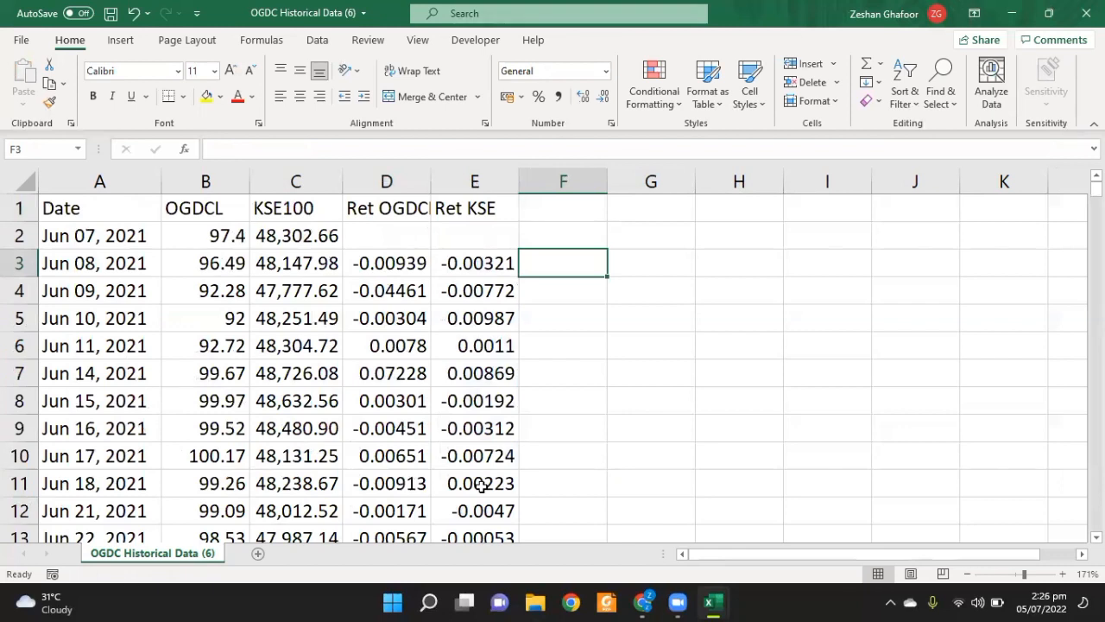
key(Right)
key(Right)
key(Right)
key(Right)
key(Left)
key(Left)
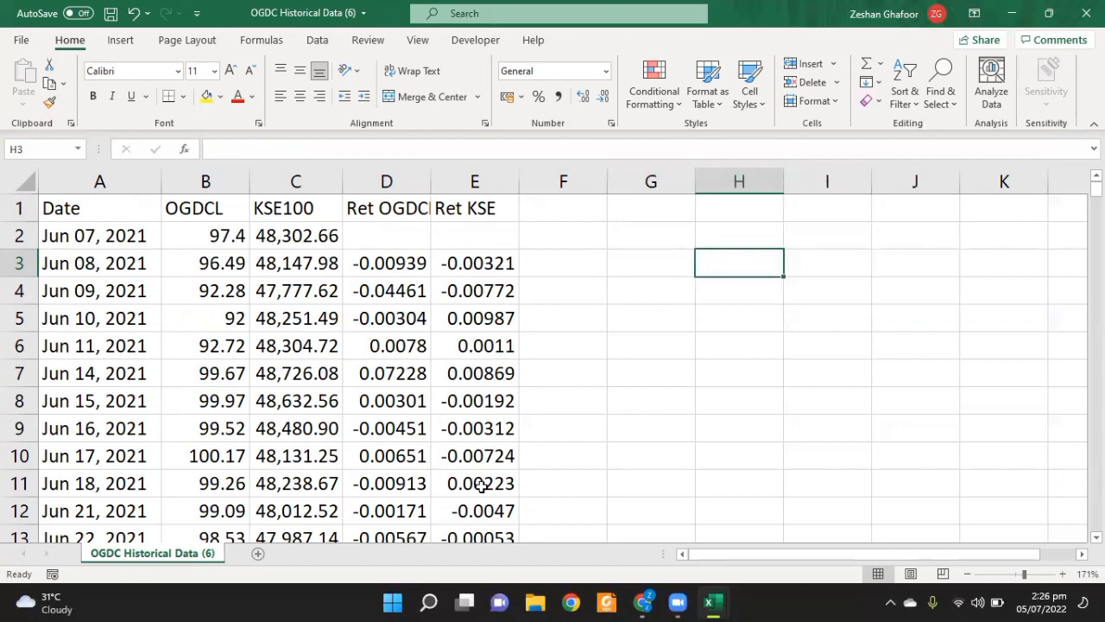
- Start a covariance formula note below the data in cell B277 with the text COV ogdc,kse = R-Av.R
key(Home)
key(ctrl+Down)
key(Down)
key(Down)
key(Down)
key(Down)
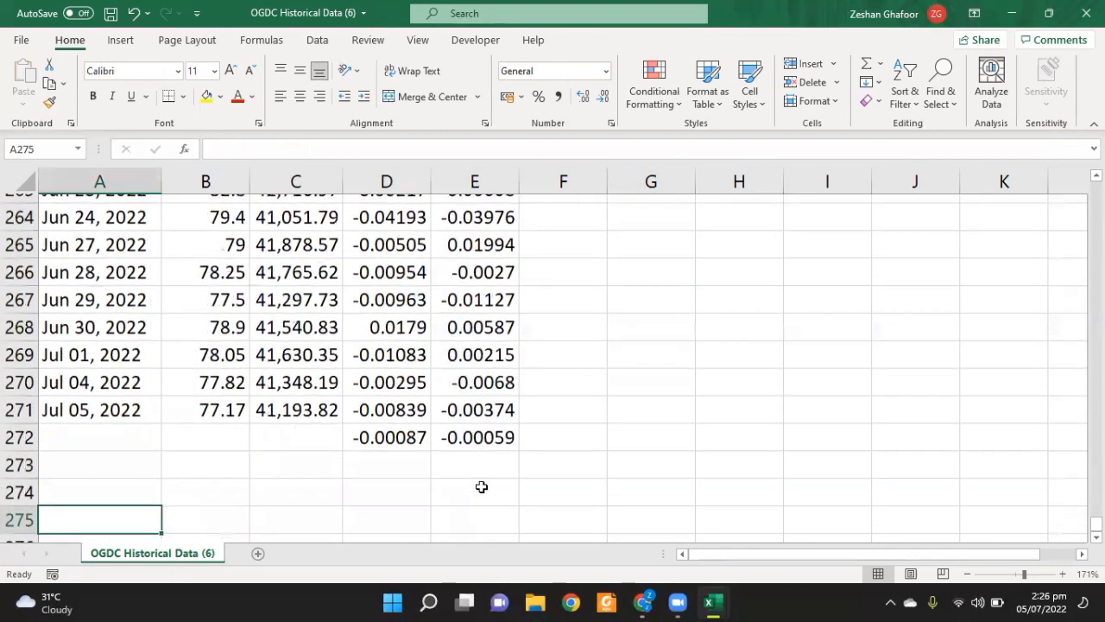
key(Down)
key(Down)
key(Right)
text(C)
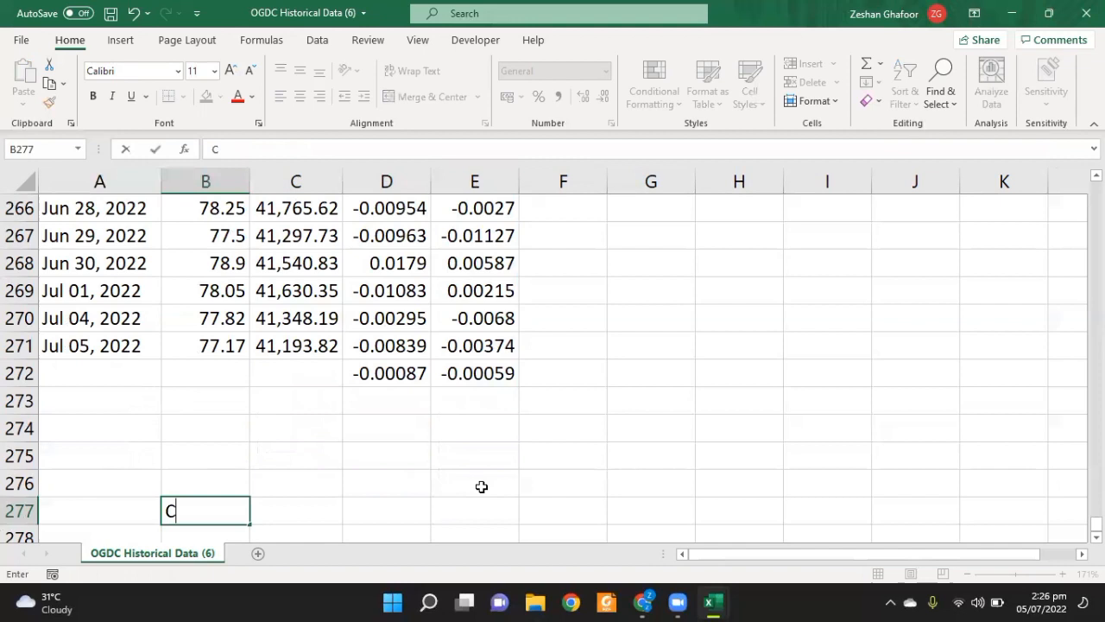
text(OV )
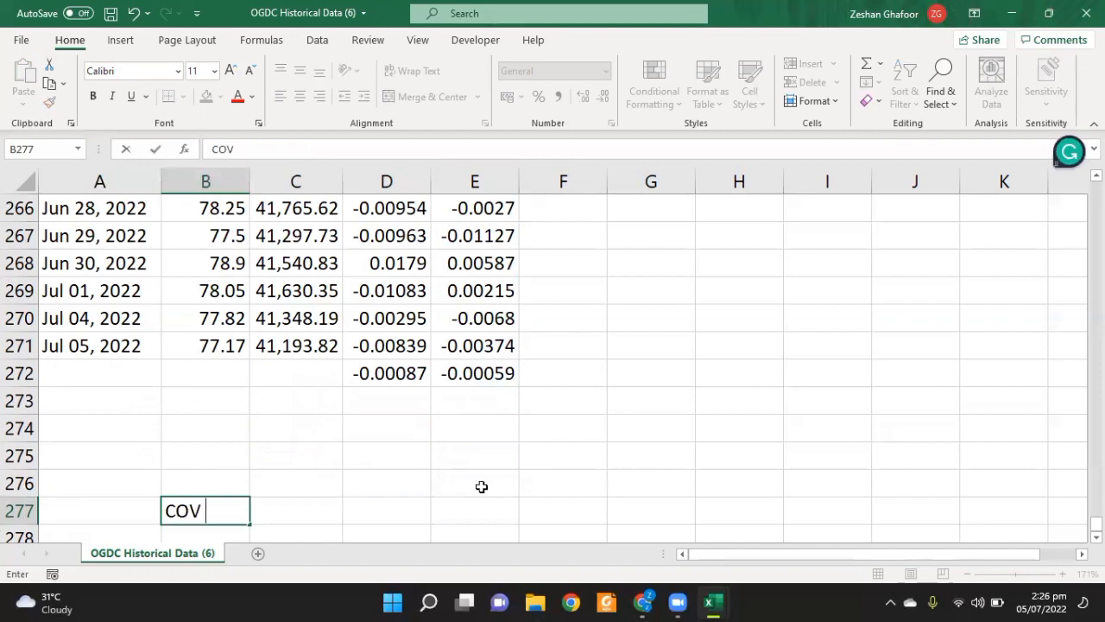
text(ogdc,kse)
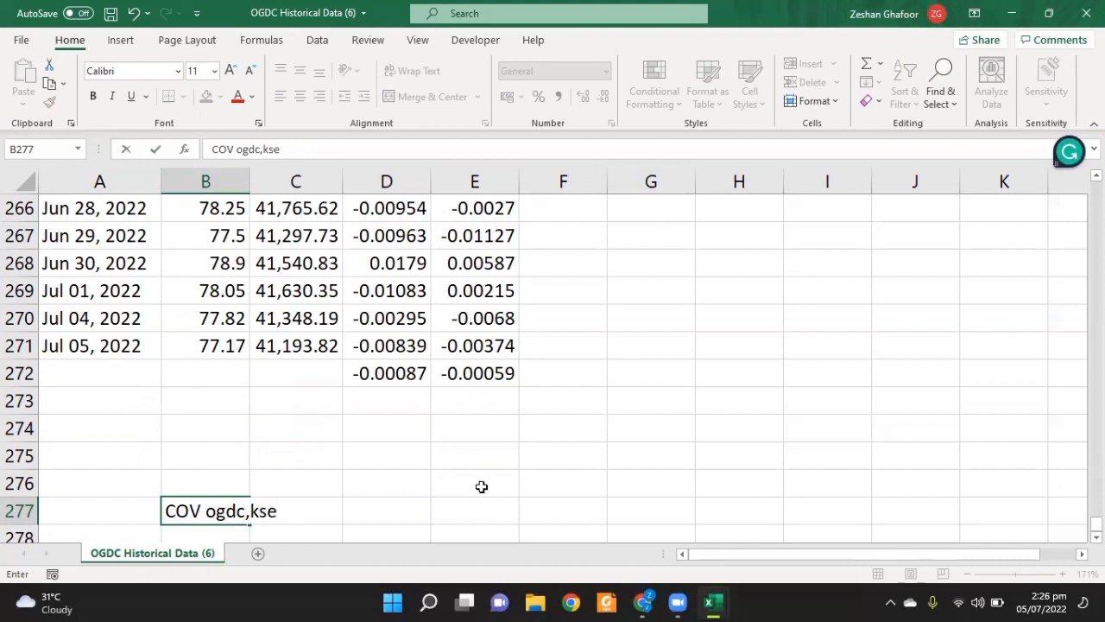
text( = R-Avr)
key(BackSpace)
text(.R)
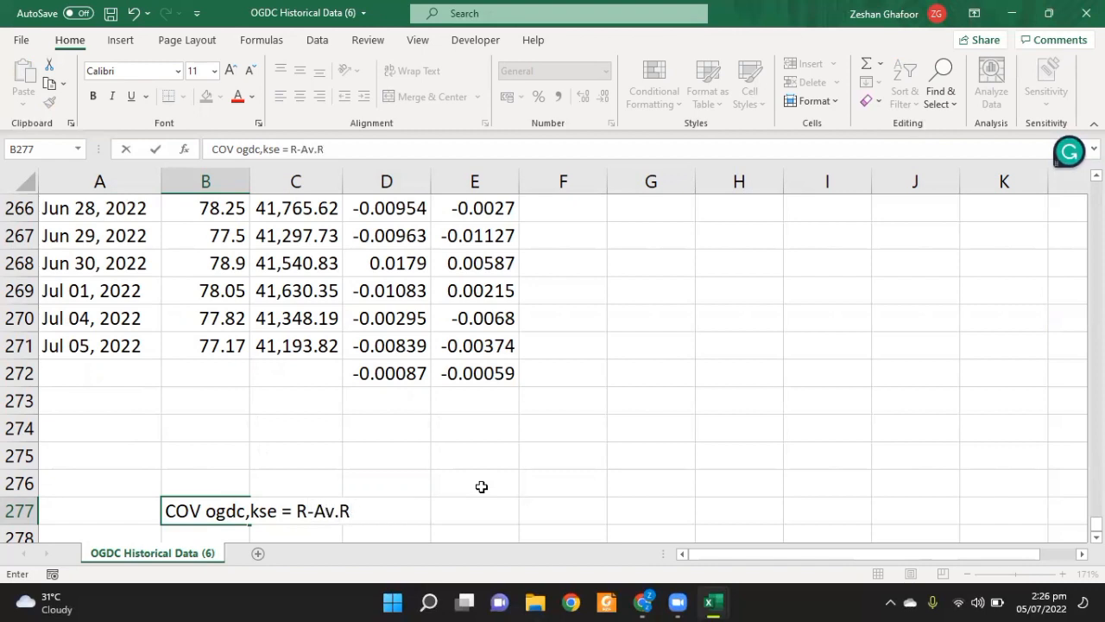
- Expand the right side of the covariance note to (R ogdc - Av.R ogdc)*(R kse - Av. R KSE) /
click(310, 511)
text(ogdc)
key(Left)
key(Left)
key(Left)
key(Left)
key(Right)
key(Right)
key(Right)
key(Right)
key(Right)
key(Right)
key(Right)
key(Right)
key(Right)
text(ogdc))
key(Left)
key(Left)
key(Left)
key(Left)
key(Left)
key(Left)
key(Left)
key(Left)
key(Left)
key(Left)
key(Left)
key(Left)
key(Left)
key(Left)
key(Left)
key(Left)
key(Left)
key(Left)
key(Left)
text(()
key(Right)
key(Right)
key(Right)
key(Right)
key(Right)
key(Right)
key(Right)
key(Right)
key(Right)
key(Right)
key(Right)
key(Right)
key(Right)
key(Right)
key(Right)
key(Right)
key(Right)
key(Right)
key(Right)
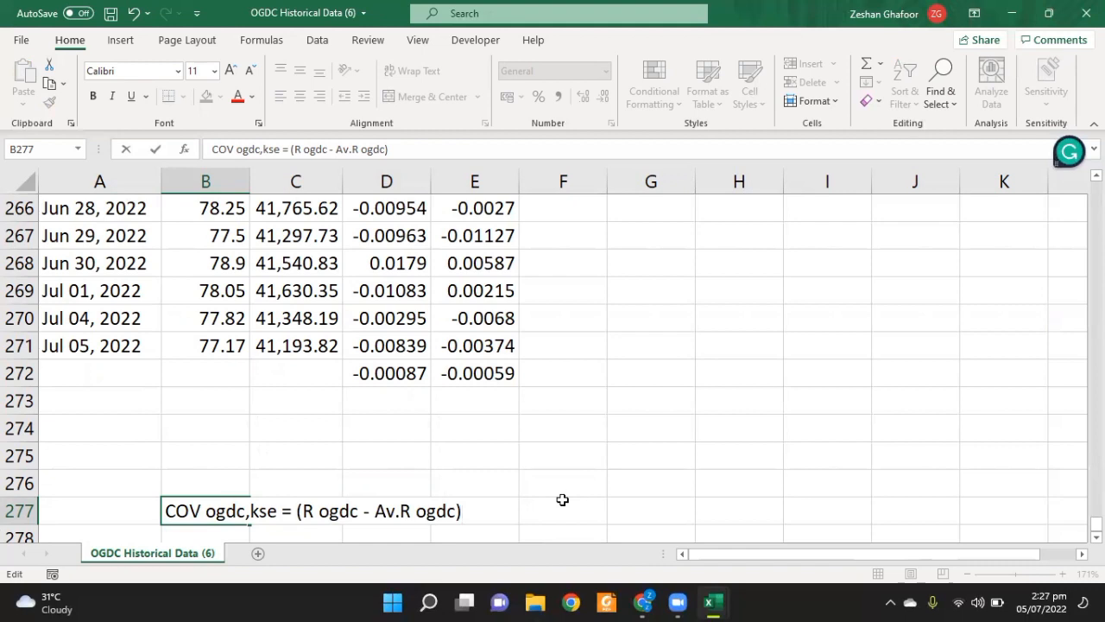
text(*(R kse - Av. R)
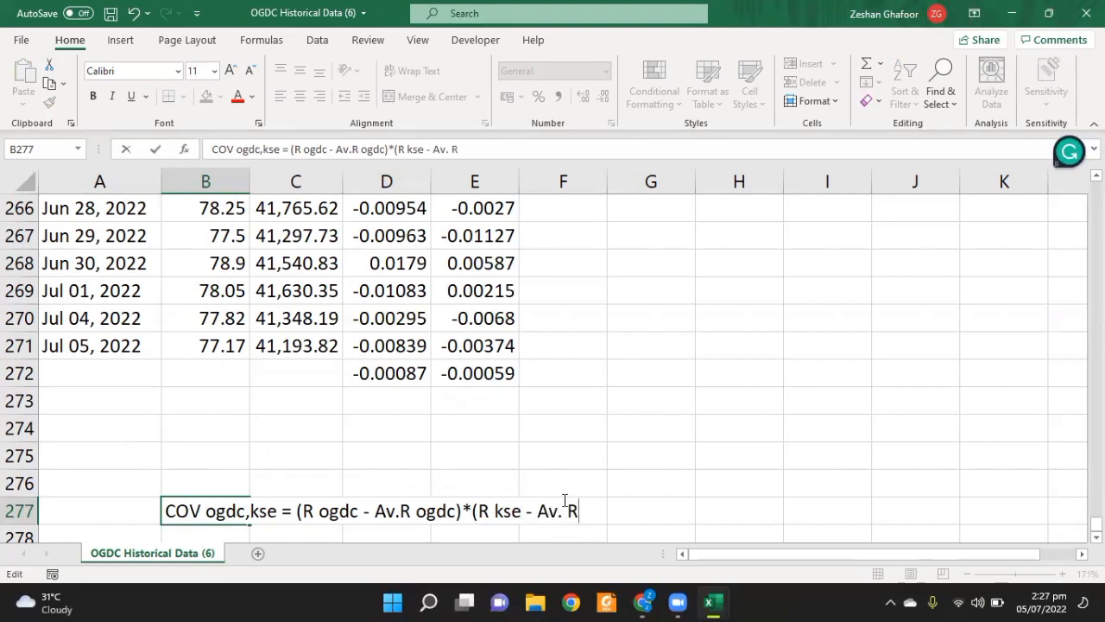
text( KSE)  /)
- Insert Sum before the product in the covariance note and finish it with n as the divisor
click(297, 511)
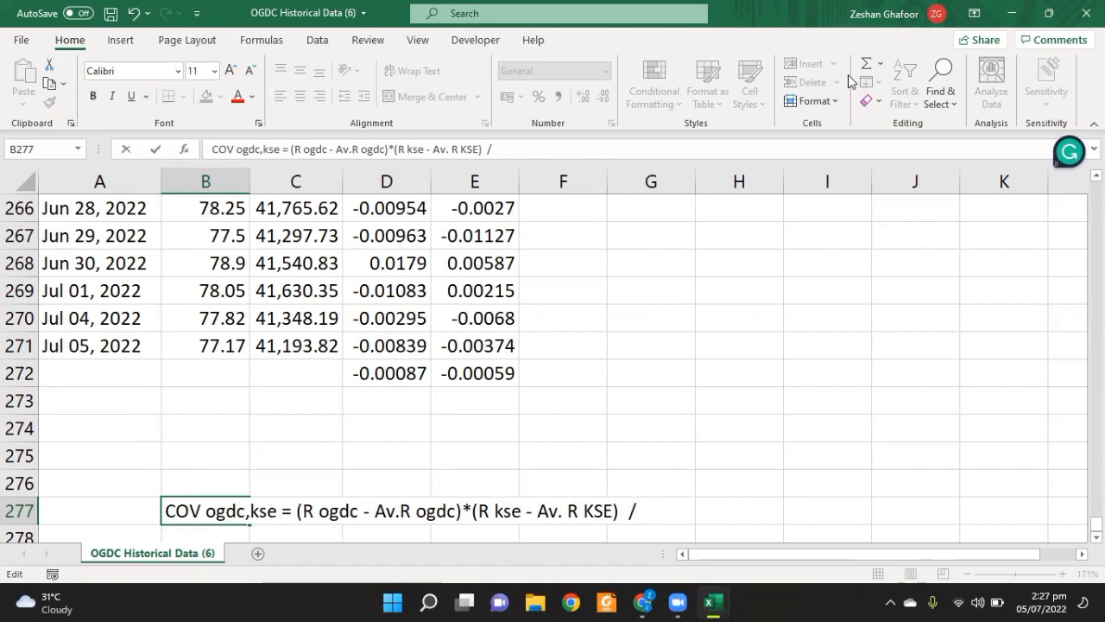
text(Sum)
key(Right)
key(Right)
key(Right)
key(Right)
key(Right)
key(Right)
key(Right)
key(Right)
key(Right)
key(Right)
key(Right)
key(Right)
key(Right)
key(Right)
key(Right)
key(Right)
key(Right)
key(Right)
key(Right)
key(Right)
key(Right)
key(Right)
key(Right)
key(Right)
key(Right)
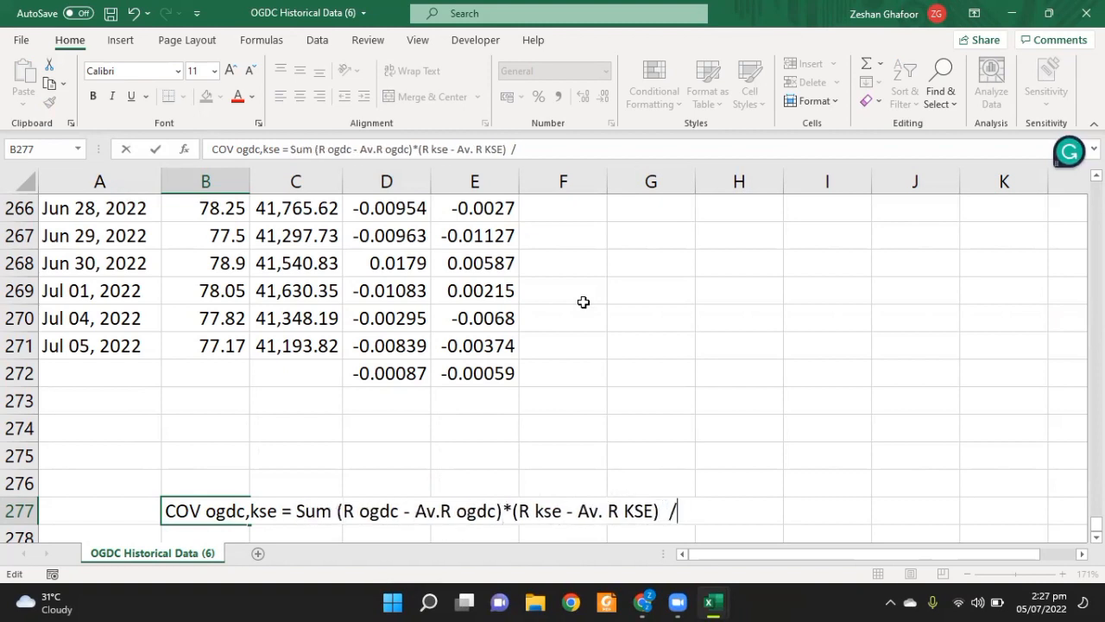
text(n)
scroll(583, 301, down, 1)
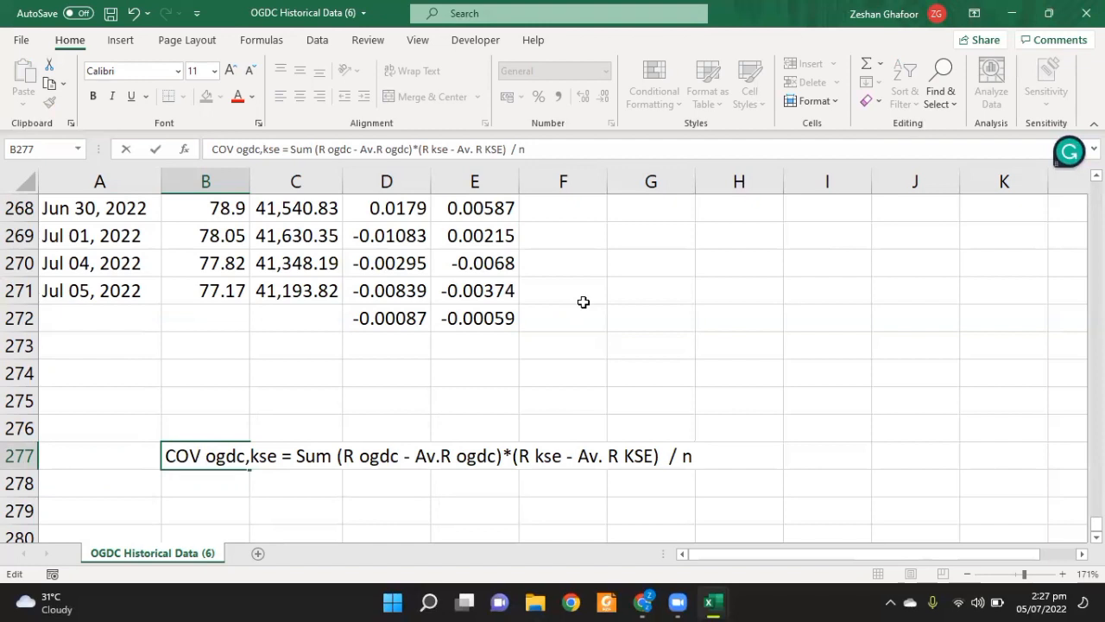
key(Return)
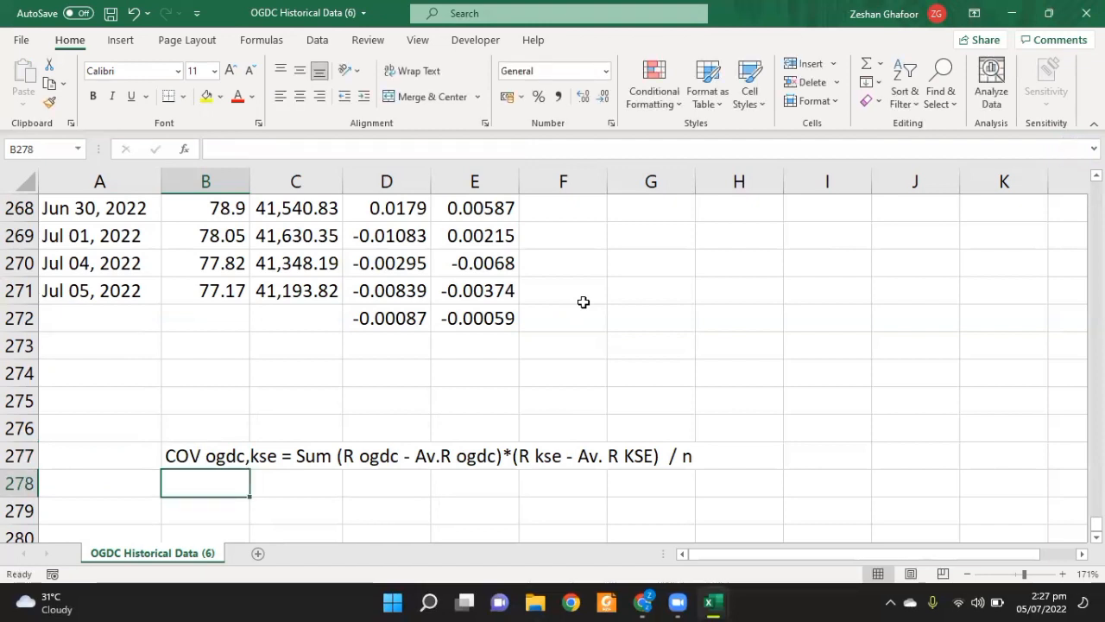
- Enter the beta formula note Beta ogdc = Cov ogdc,kse / Var kse in cell B278
text(Beta =)
key(BackSpace)
text(og)
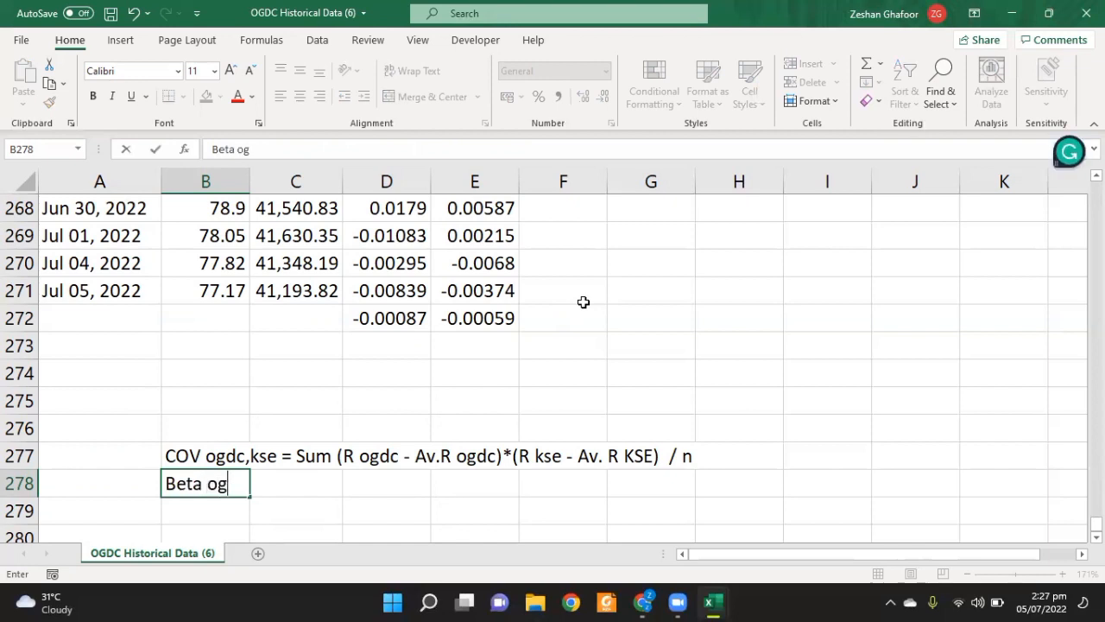
text(dc = Cov)
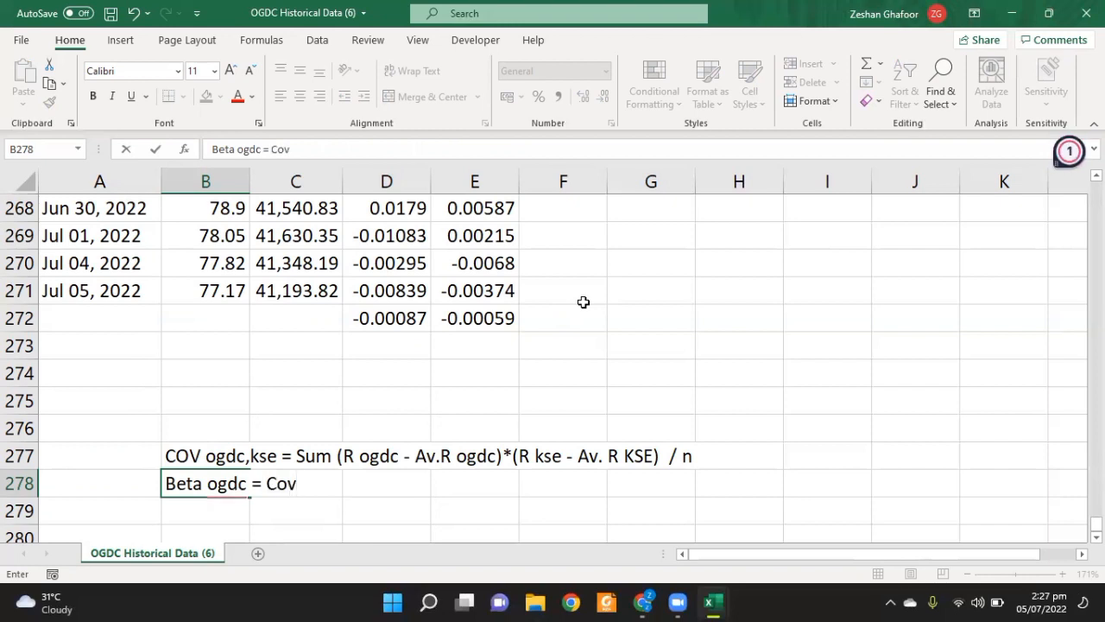
text( ogdc)
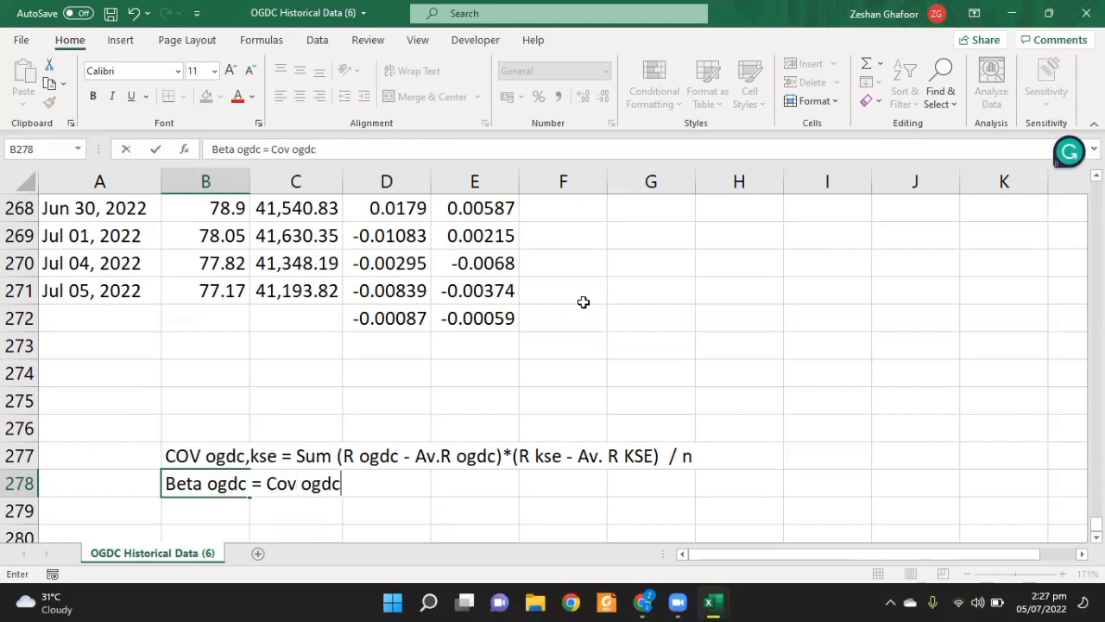
text(,kse / Var kse)
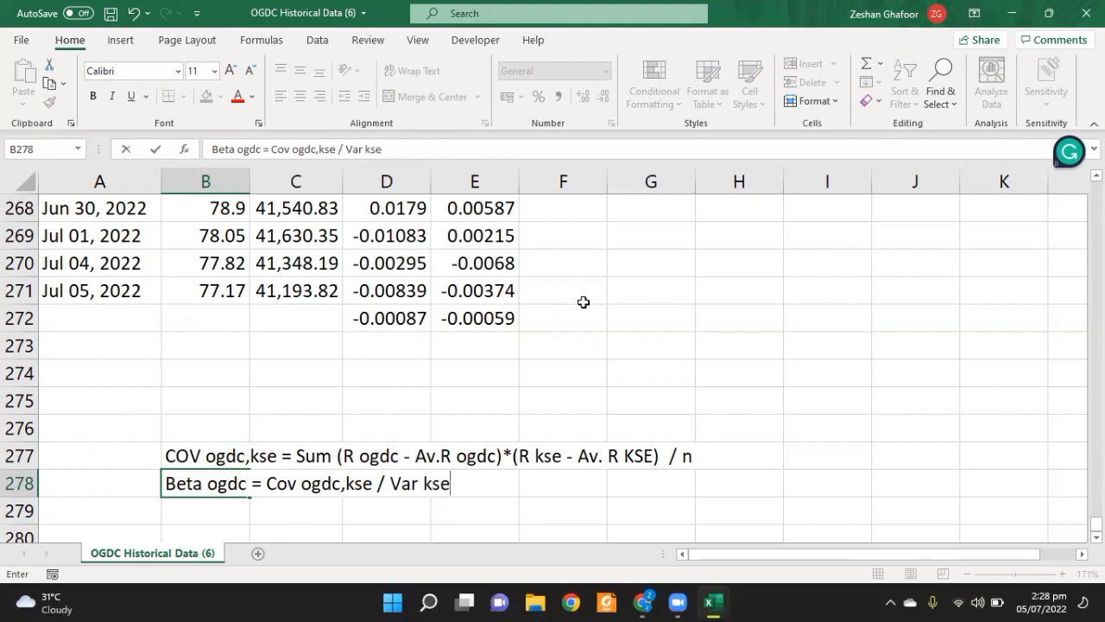
key(Return)
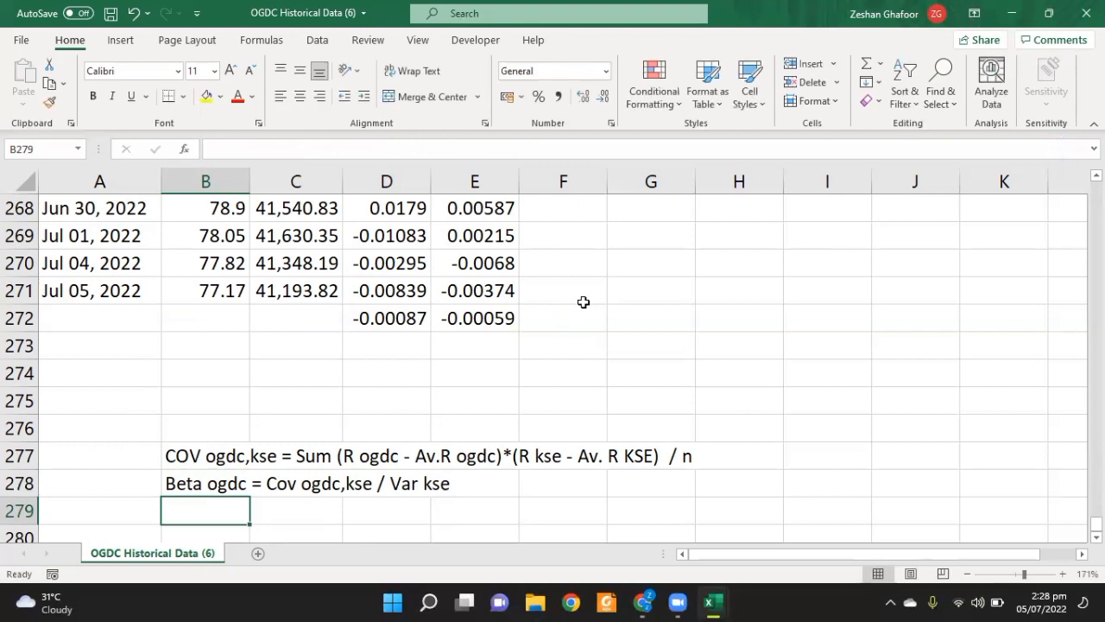
scroll(583, 302, up, 1)
scroll(584, 302, down, 2)
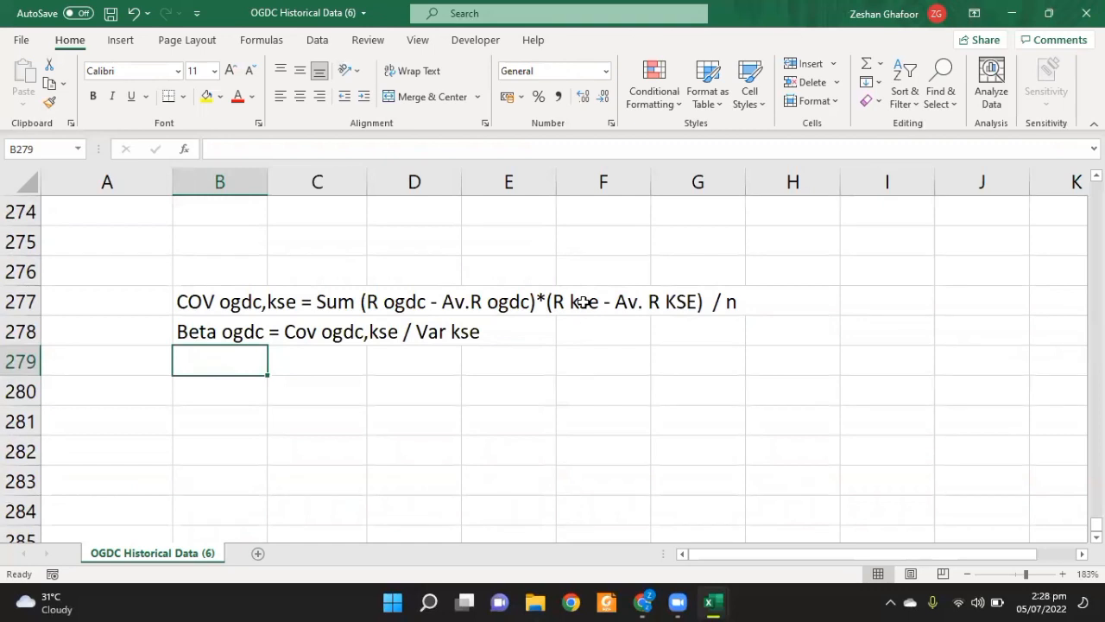
scroll(583, 302, up, 3)
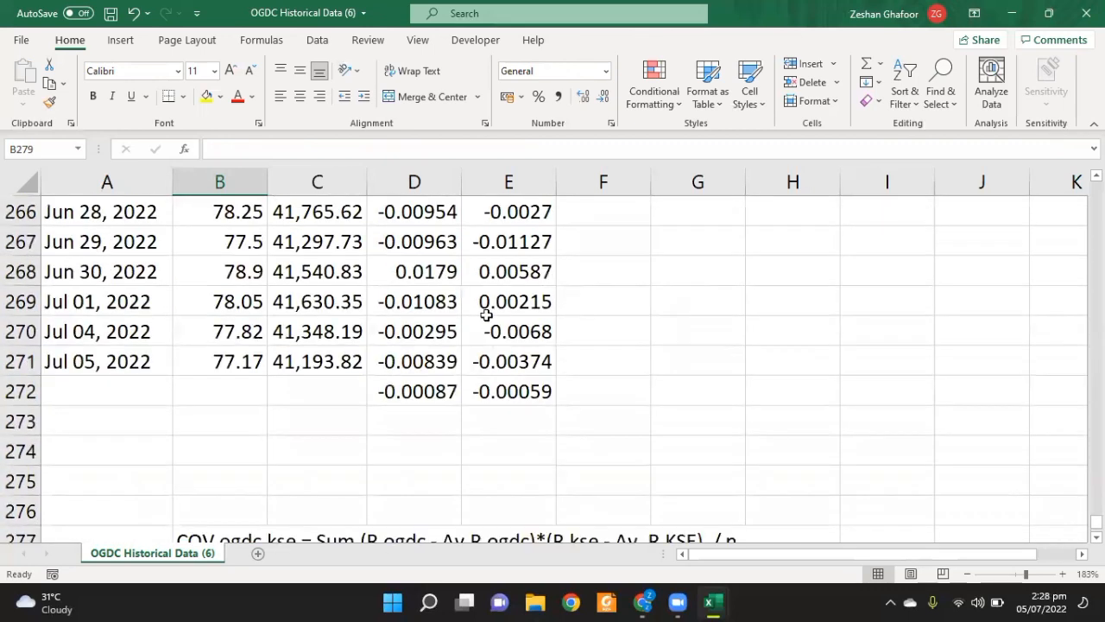
click(486, 317)
scroll(486, 318, down, 1)
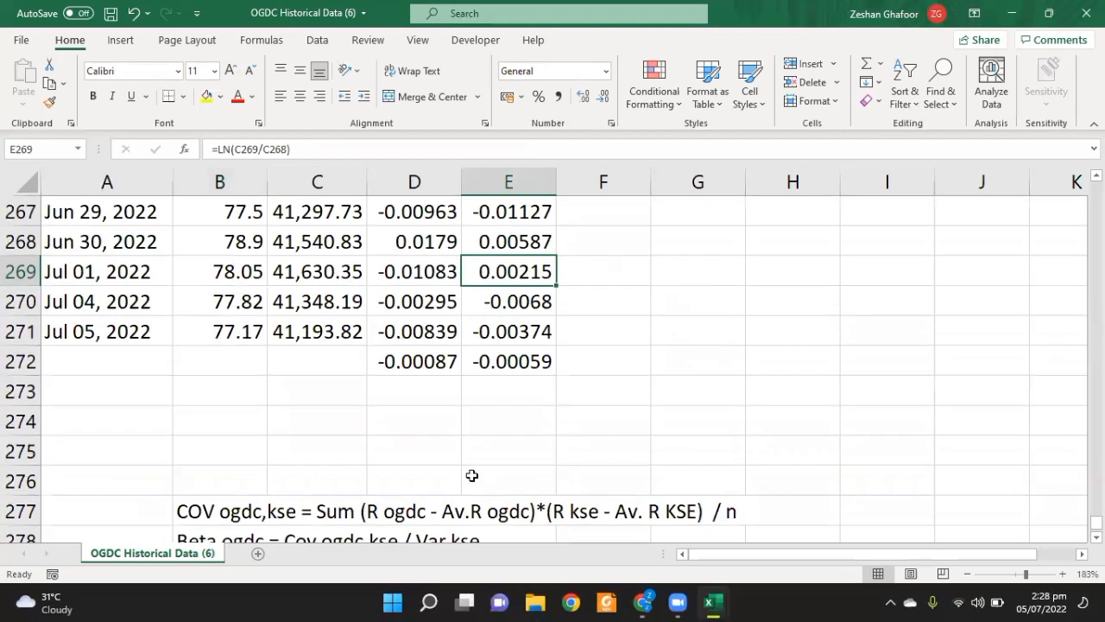
- Enter the formula =D3-D272 in cell F3 to subtract the average OGDC return from the first daily return
click(397, 511)
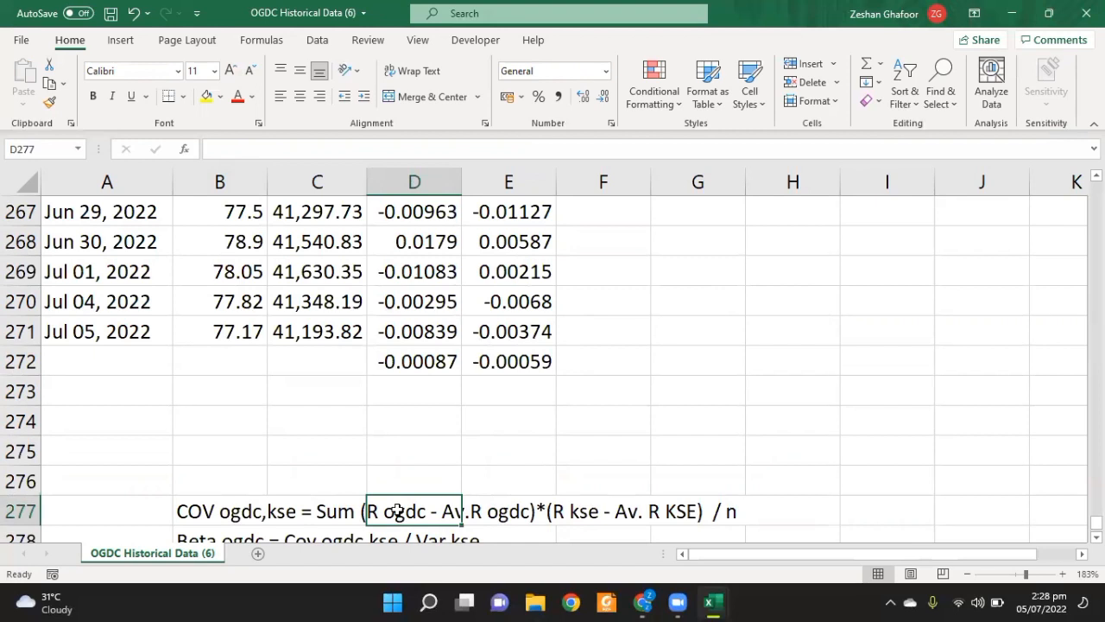
key(Up)
key(Up)
key(Up)
key(Up)
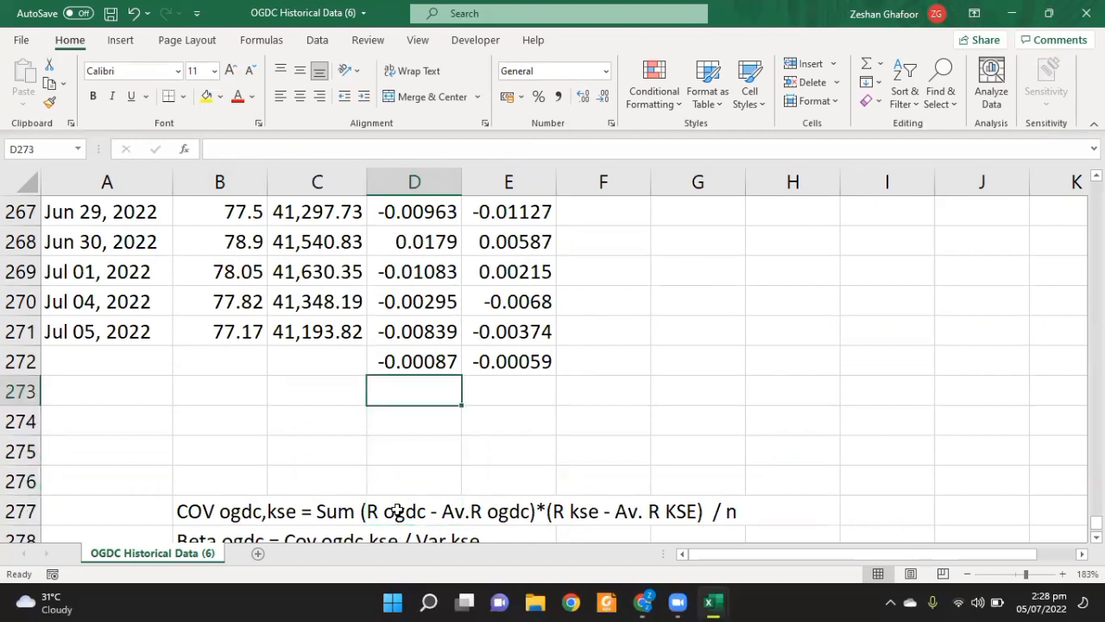
key(Up)
key(Up)
key(ctrl+Up)
key(ctrl+Up)
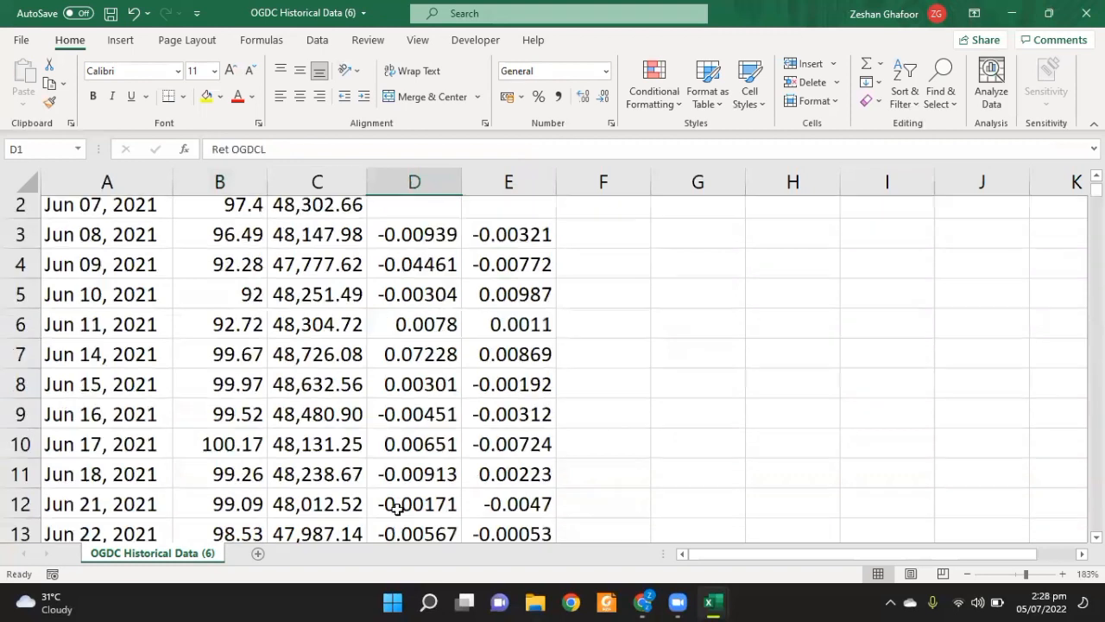
key(Down)
key(Down)
key(Right)
key(Right)
text(=)
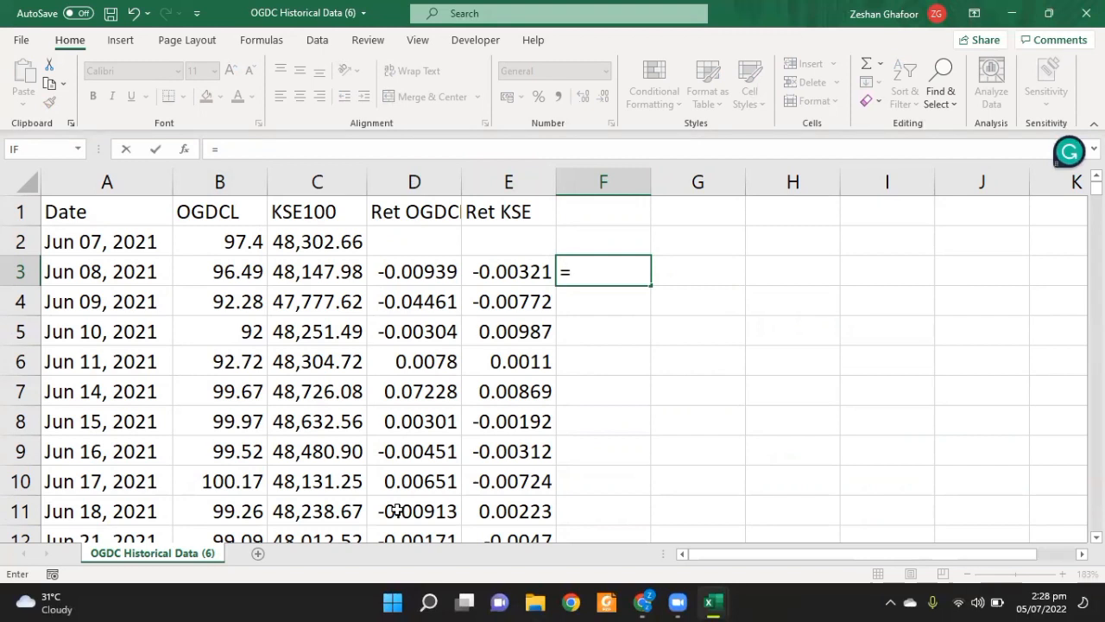
key(Left)
key(Left)
text(-)
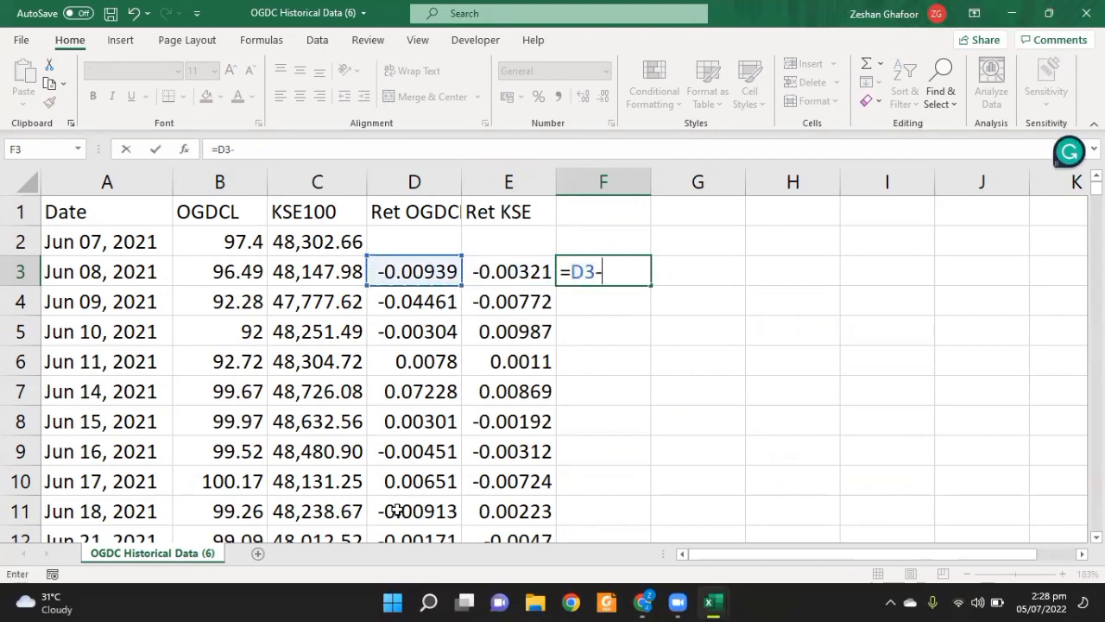
key(Left)
key(Left)
key(ctrl+Down)
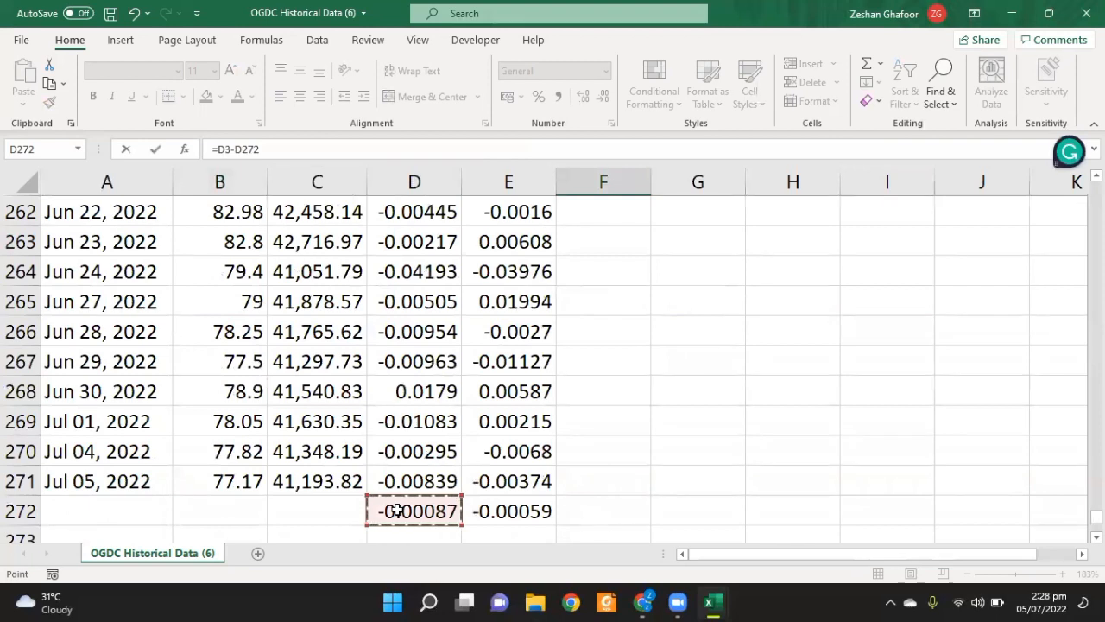
key(Return)
- Fill the deviation formula in F3 down through F8
key(Up)
key(Up)
key(Up)
key(Down)
key(Down)
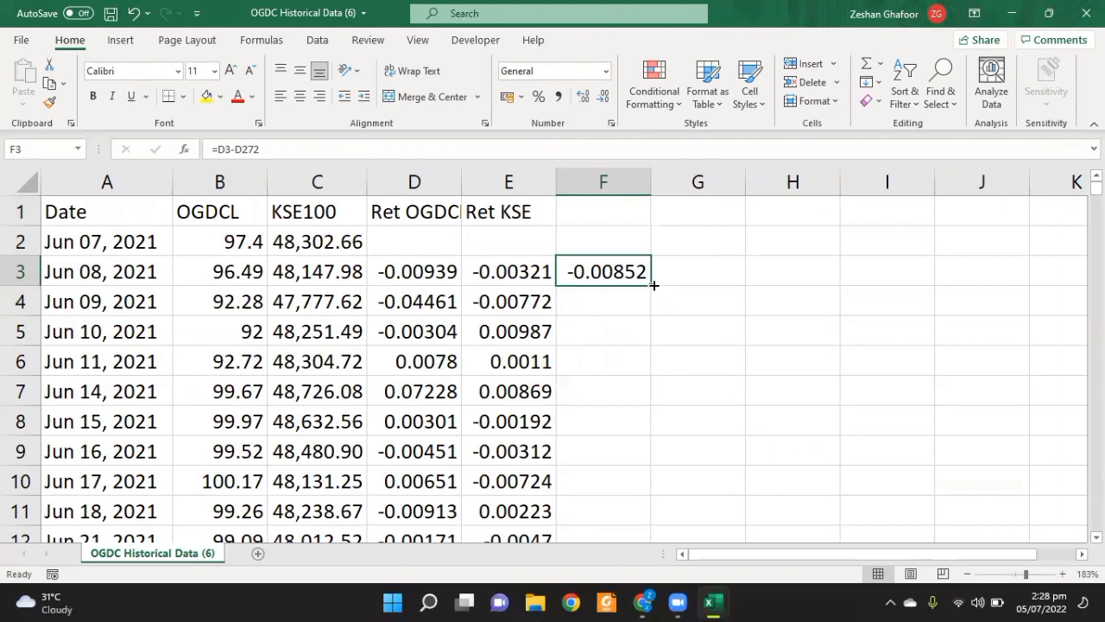
drag(652, 285, 646, 431)
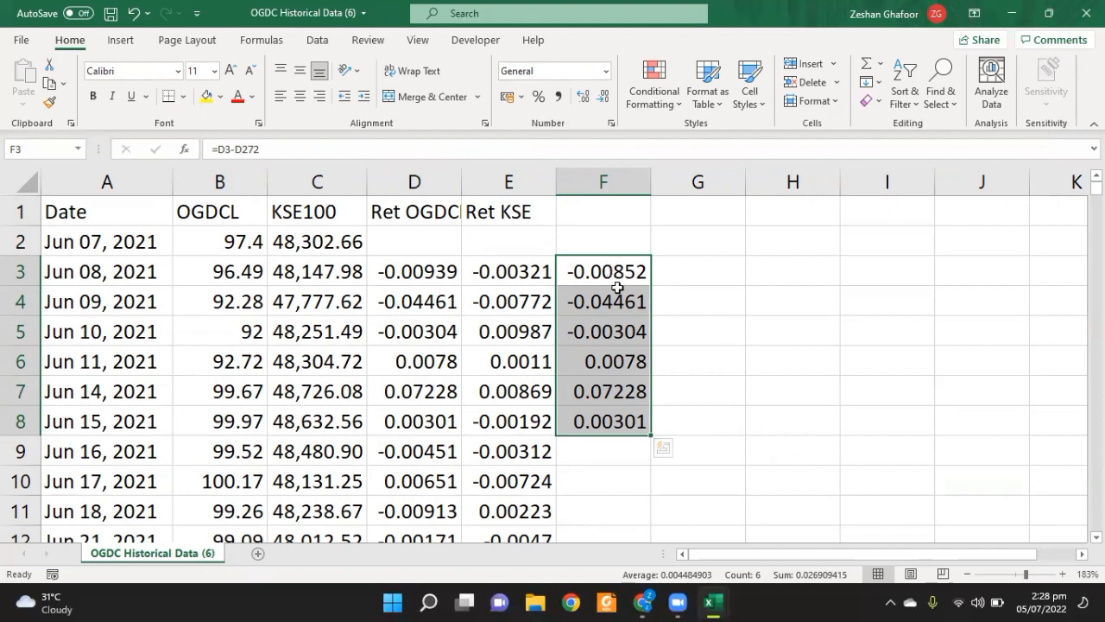
- Inspect the copied formula in F6 to check which cells it references below the data
double_click(618, 363)
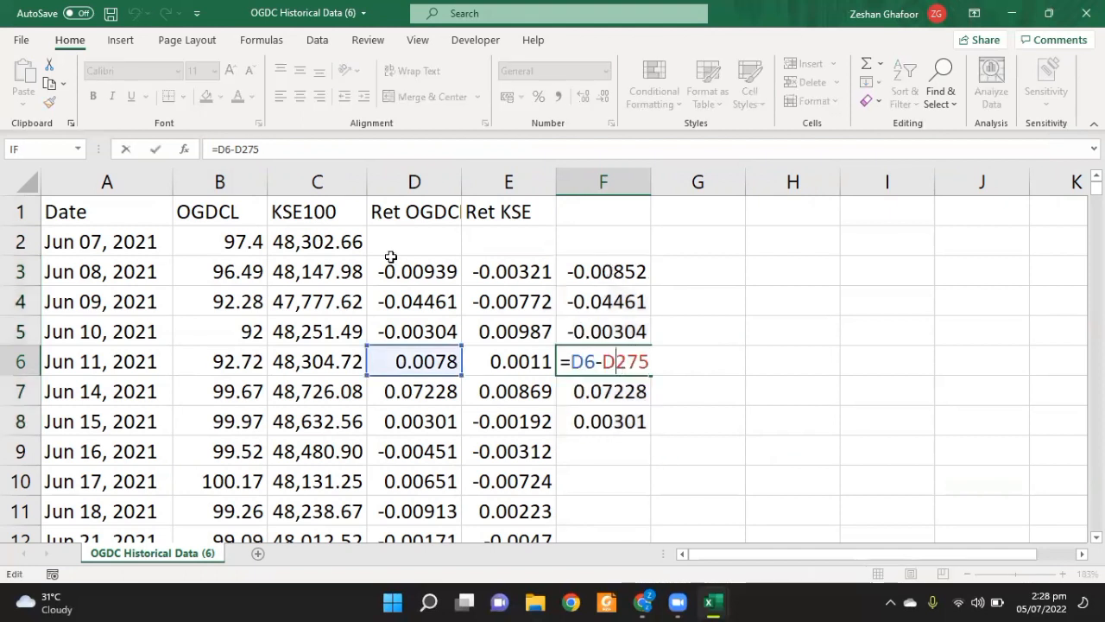
drag(1097, 188, 1097, 521)
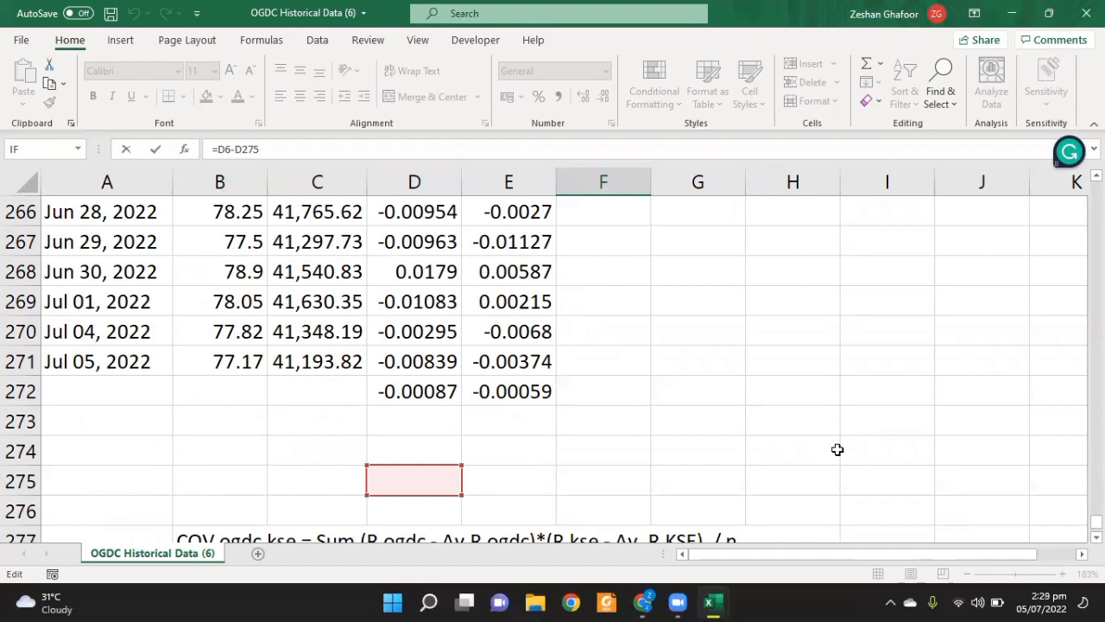
key(Return)
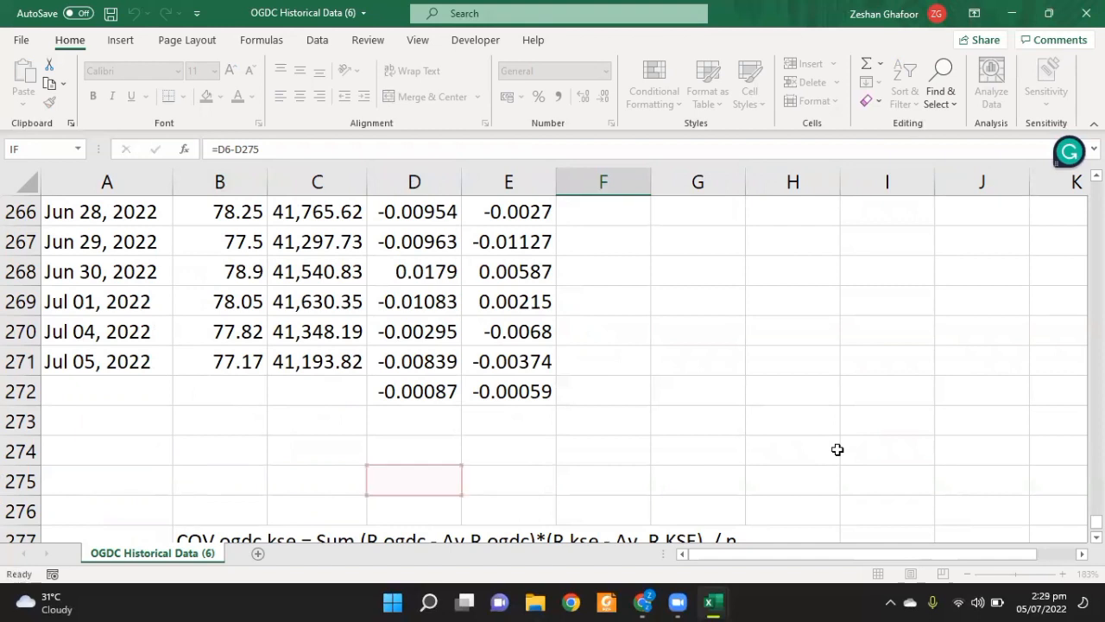
- Make the average reference in F3 absolute so that the formula reads =D3-$D$272
key(Up)
key(Up)
key(Up)
key(Up)
key(Up)
key(Up)
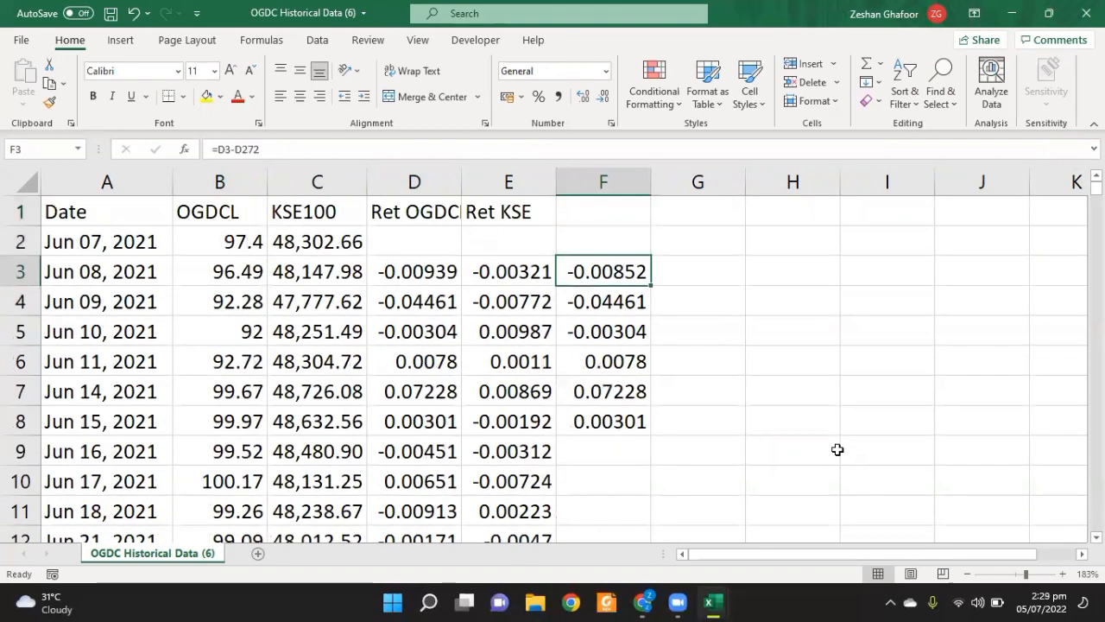
key(F2)
key(Left)
key(Left)
key(Left)
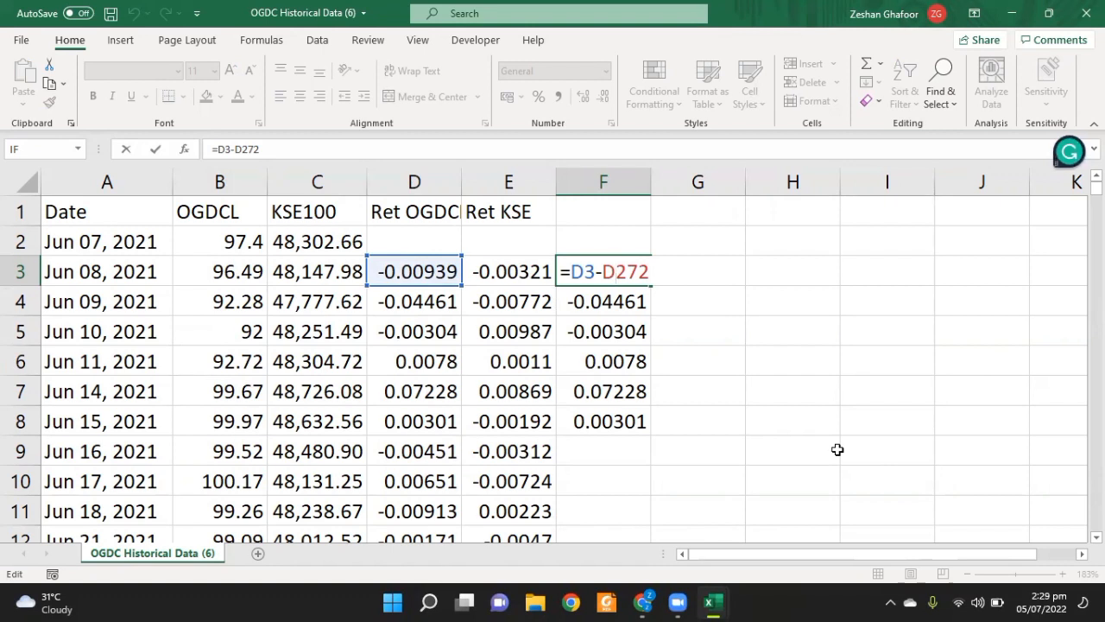
text($)
key(Left)
key(Left)
text($)
key(Return)
key(Up)
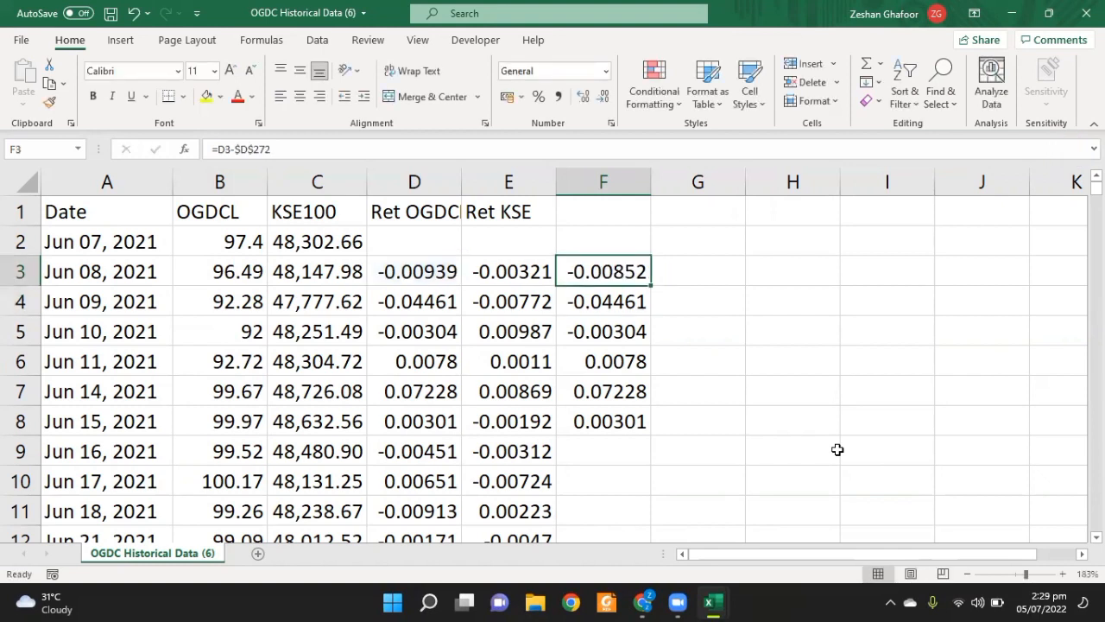
- Fill the F3 formula down through row 271 and check the references of the copied formula in F270
double_click(651, 291)
drag(644, 427, 628, 461)
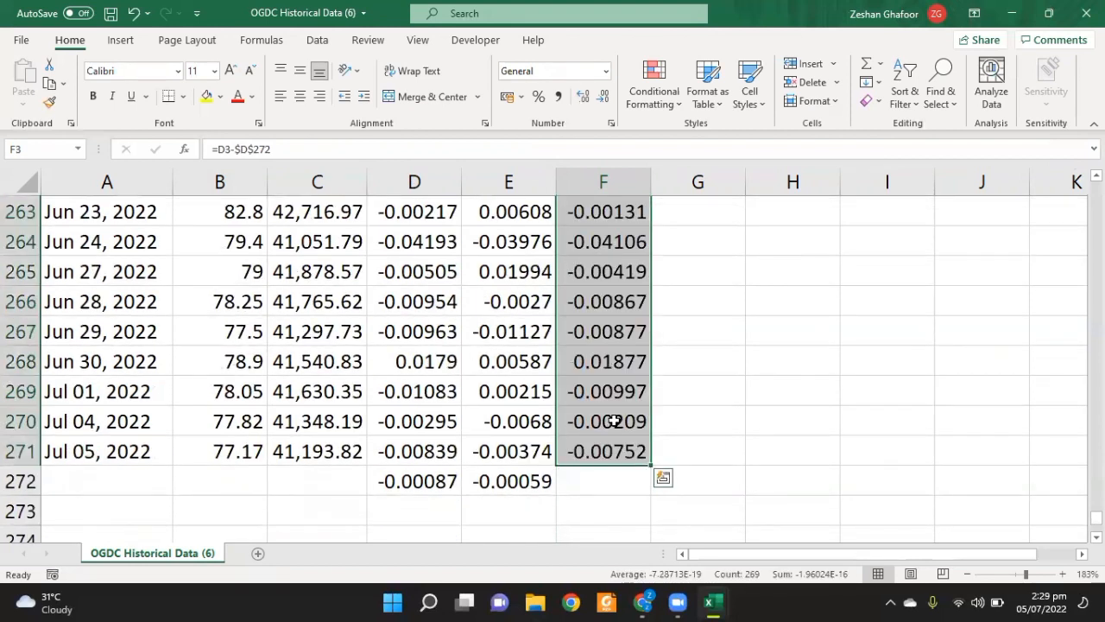
double_click(617, 422)
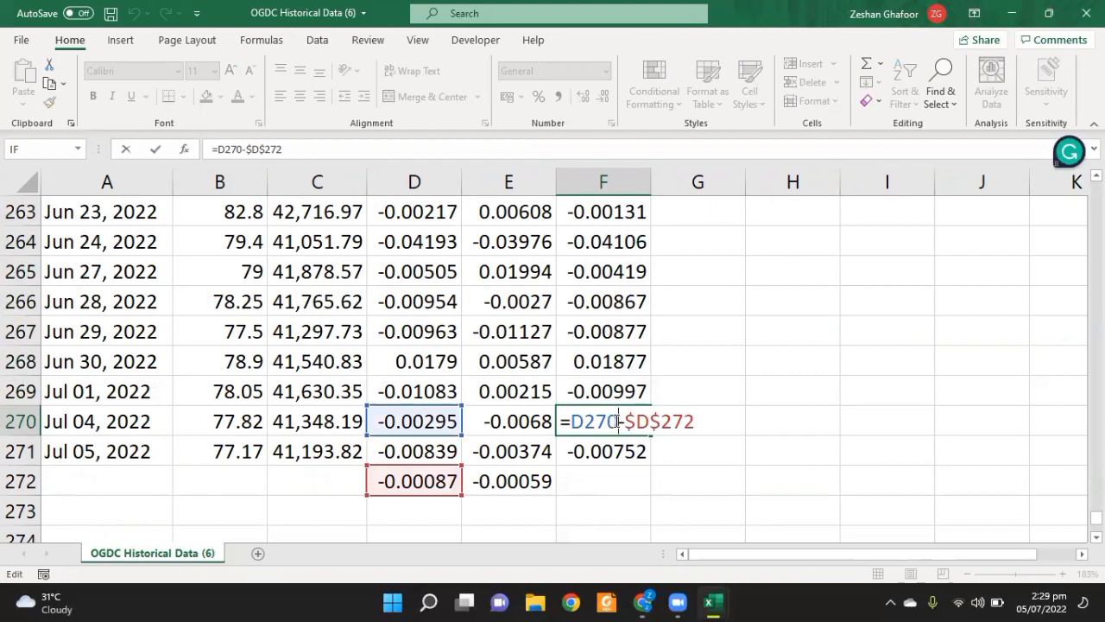
key(Return)
- Copy the OGDC deviation formula from F3 into G3
key(ctrl+Home)
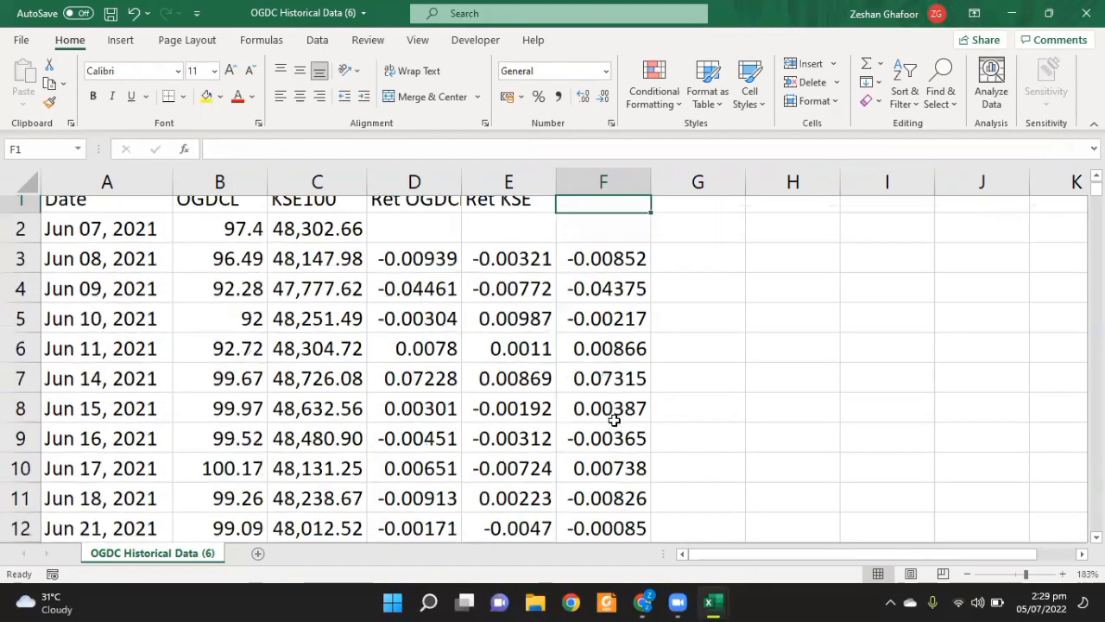
key(Down)
key(Down)
key(ctrl+c)
key(Right)
key(ctrl+v)
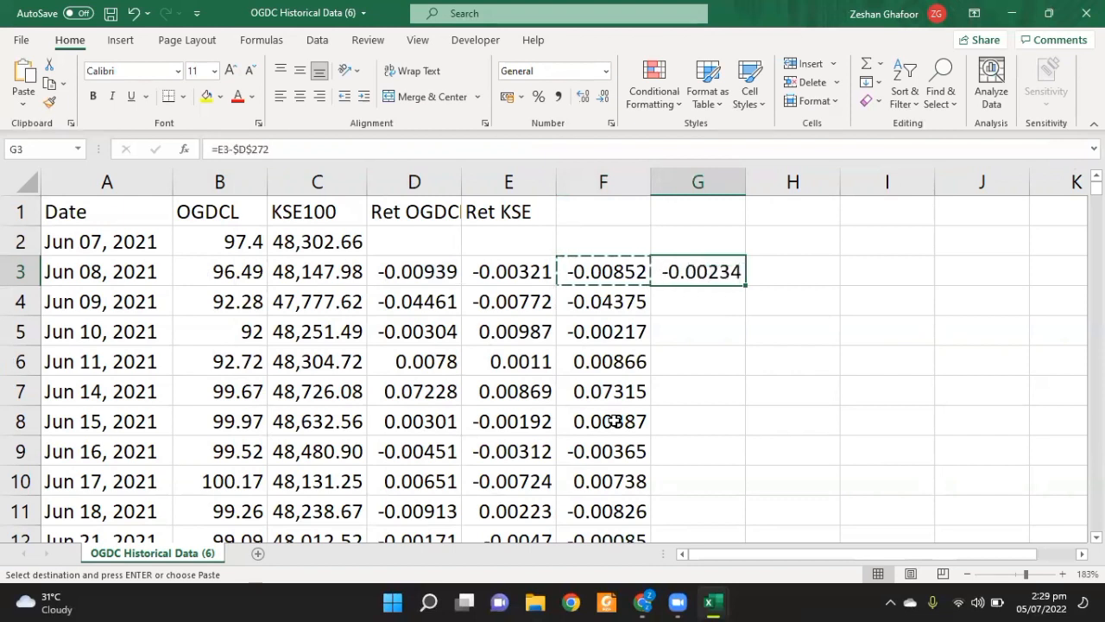
- Change the average reference in G3 to the KSE column so that the formula reads =E3-$E$272
key(F2)
key(Left)
key(Left)
key(BackSpace)
text(E)
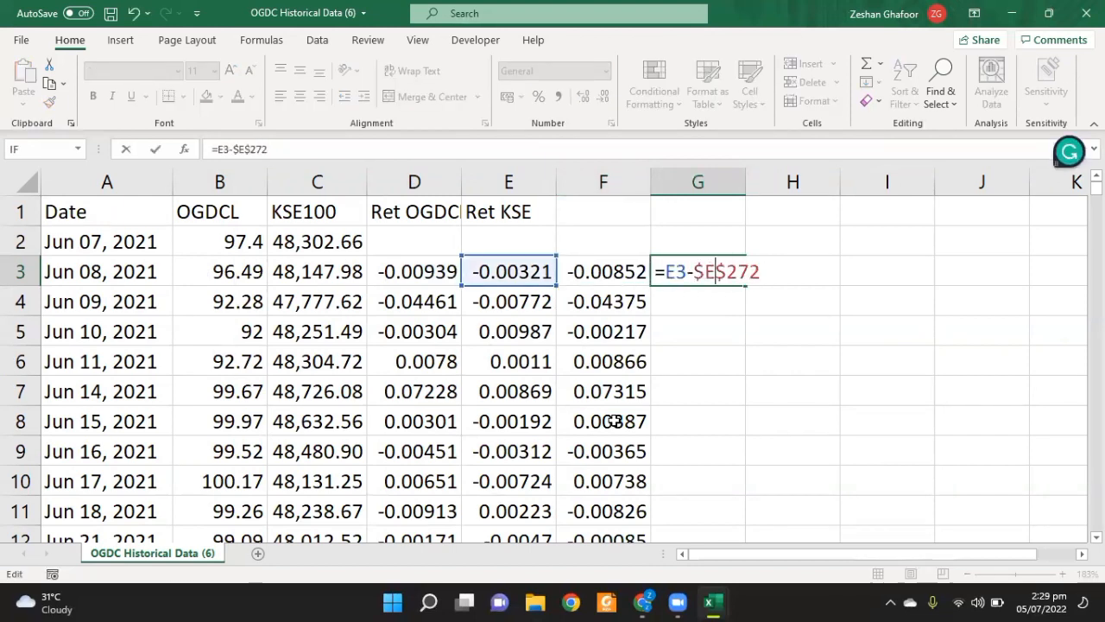
key(Return)
- Fill the KSE deviation formula in G3 down through row 271 and check the references in G271
key(Up)
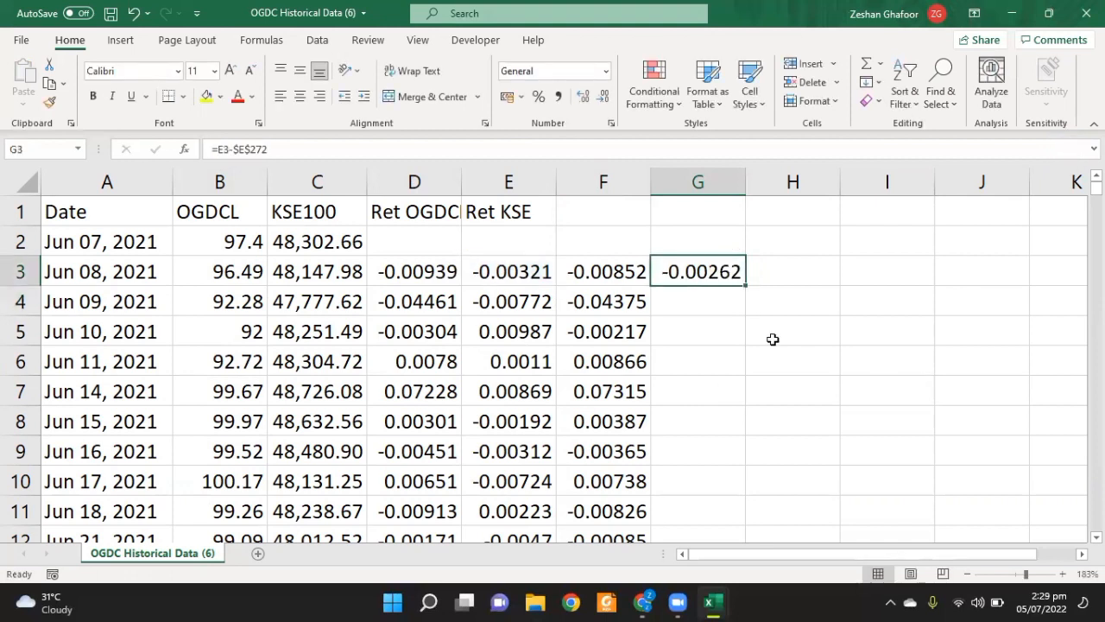
double_click(748, 281)
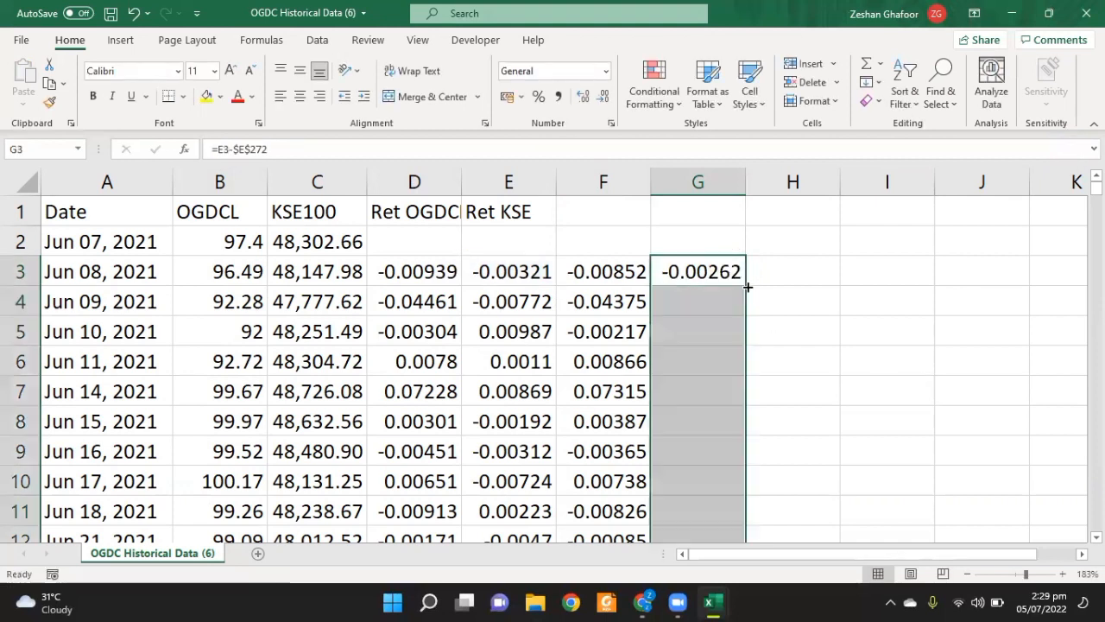
click(721, 429)
key(ctrl+Down)
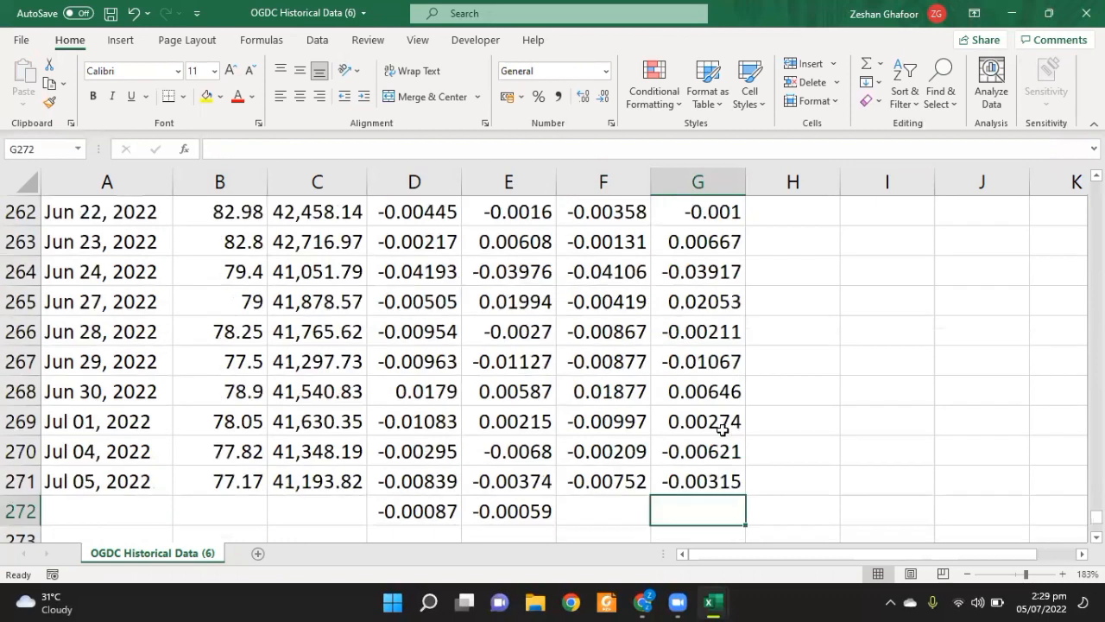
key(F2)
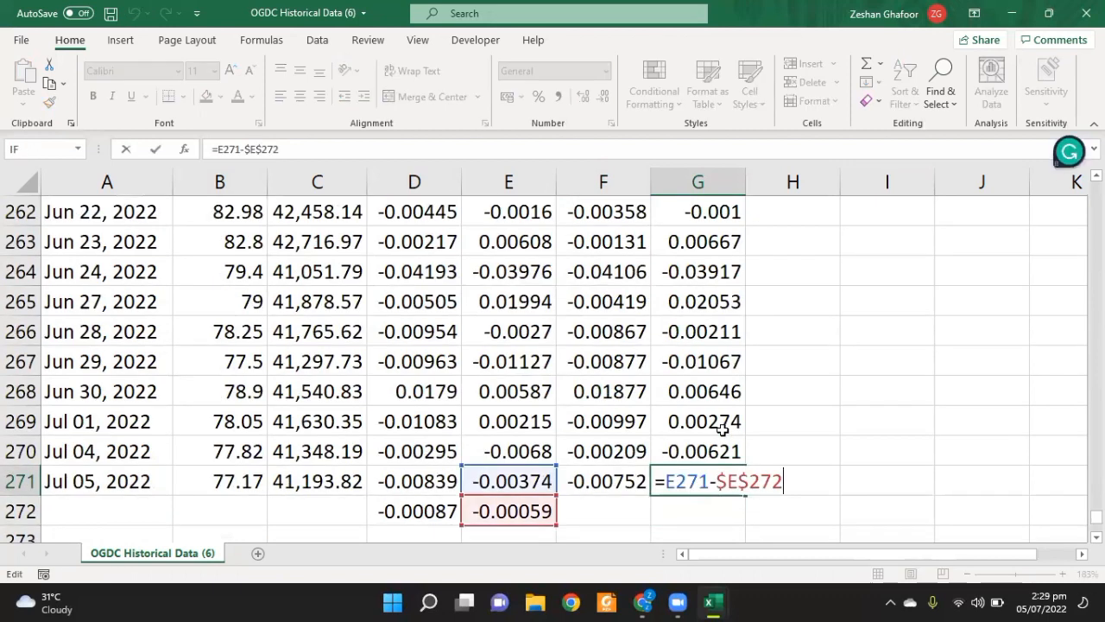
key(Return)
- Look over the deviation values in columns F and G from the first rows to the end of the data
key(Up)
key(Up)
key(ctrl+Up)
key(ctrl+Up)
key(Left)
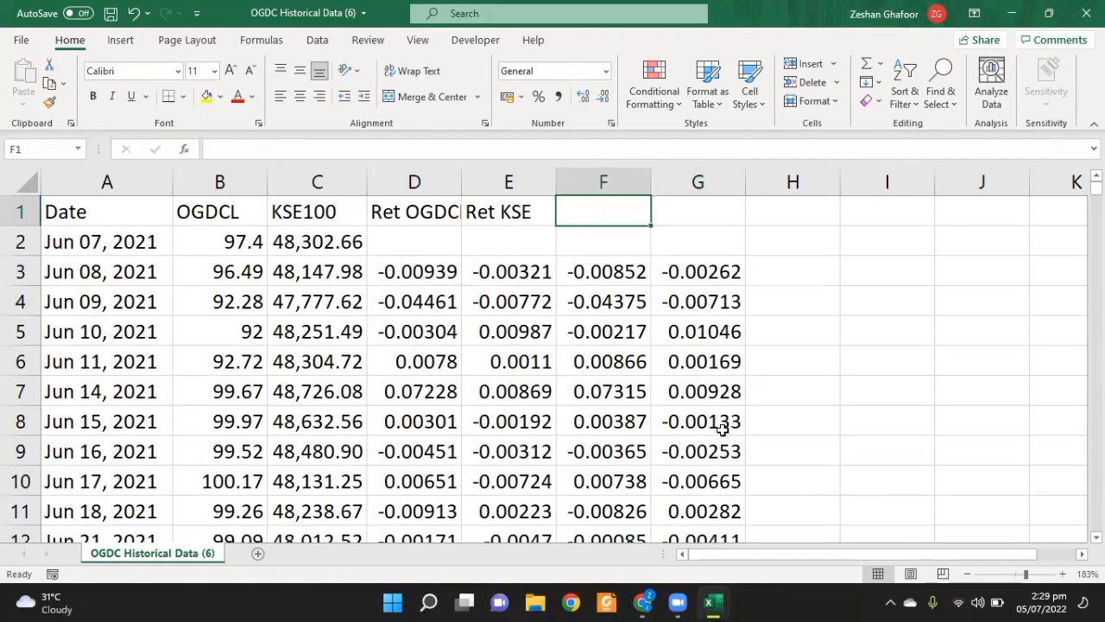
key(Down)
key(Down)
key(Down)
key(ctrl+Down)
key(Down)
key(Down)
key(Down)
key(Down)
key(Down)
key(Down)
key(Down)
key(Down)
key(Down)
key(Down)
key(Down)
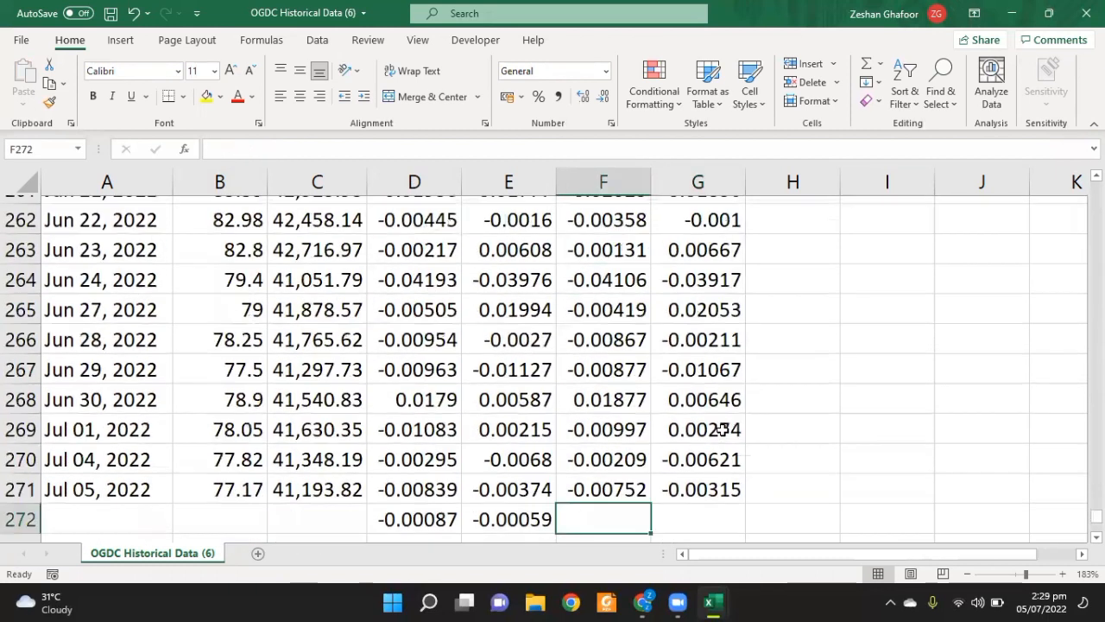
- Copy the text "(R ogdc - Av.R ogdc)*(R kse - Av. R KSE)" out of the covariance formula note in B277
key(Left)
key(Left)
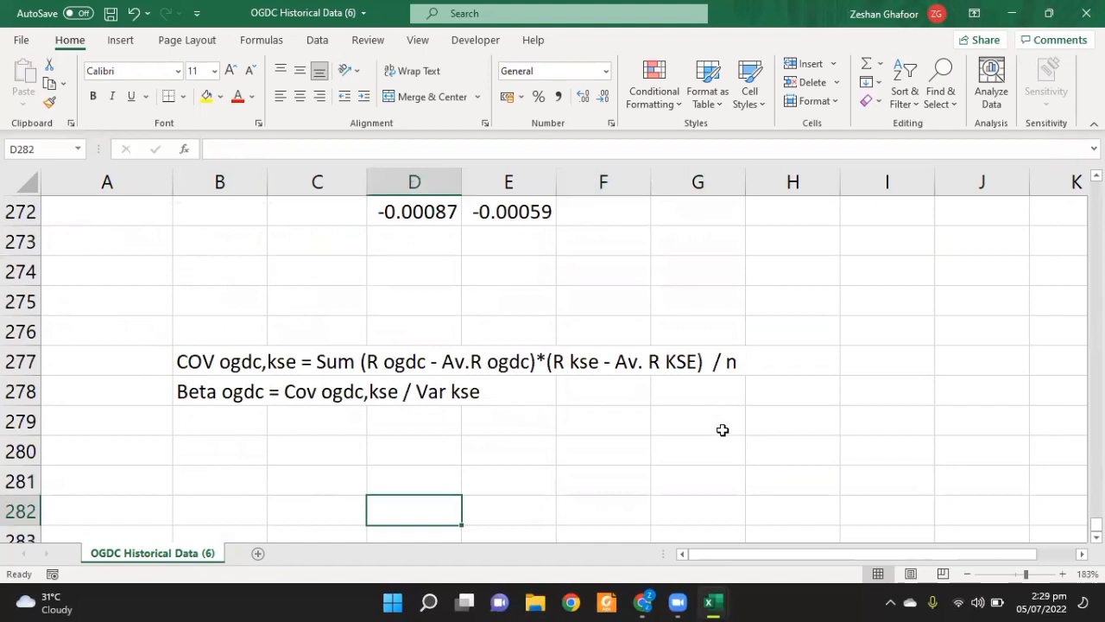
key(Up)
key(Up)
key(Up)
key(Up)
key(Up)
key(Left)
key(Left)
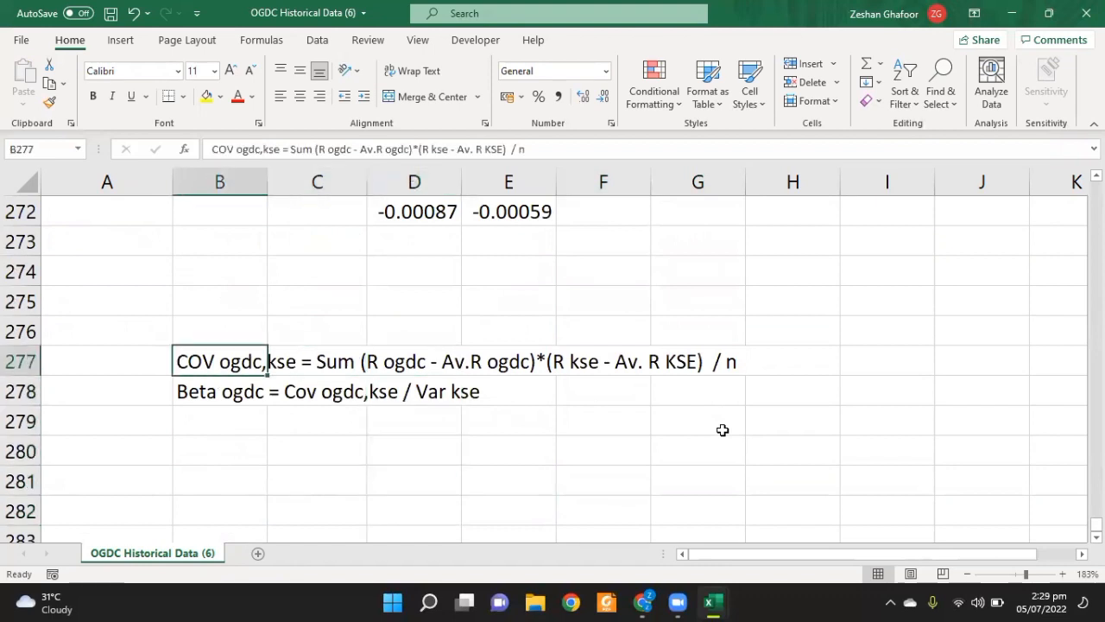
key(F2)
key(Left)
key(Left)
key(Left)
key(Left)
key(Left)
key(Left)
key(Left)
key(Left)
key(Left)
key(Left)
key(Left)
key(Left)
key(Left)
key(Left)
key(Left)
key(Left)
key(Left)
key(Left)
key(Left)
key(Left)
key(Left)
key(Left)
key(Left)
key(Left)
key(Left)
key(shift+Left)
key(shift+Left)
key(shift+Left)
key(shift+Left)
key(shift+Left)
key(shift+Left)
key(shift+Left)
key(shift+Left)
key(shift+Left)
key(shift+Left)
key(shift+Left)
key(shift+Left)
key(shift+Left)
key(shift+Left)
key(shift+Left)
key(shift+Left)
key(shift+Left)
key(shift+Left)
key(shift+Left)
key(shift+Left)
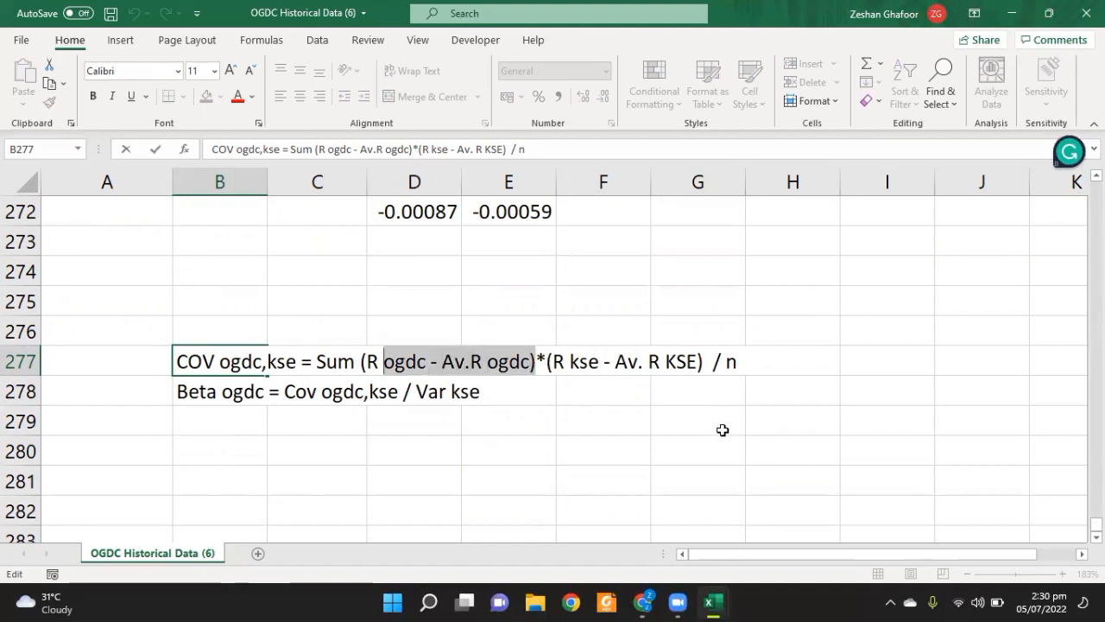
key(Left)
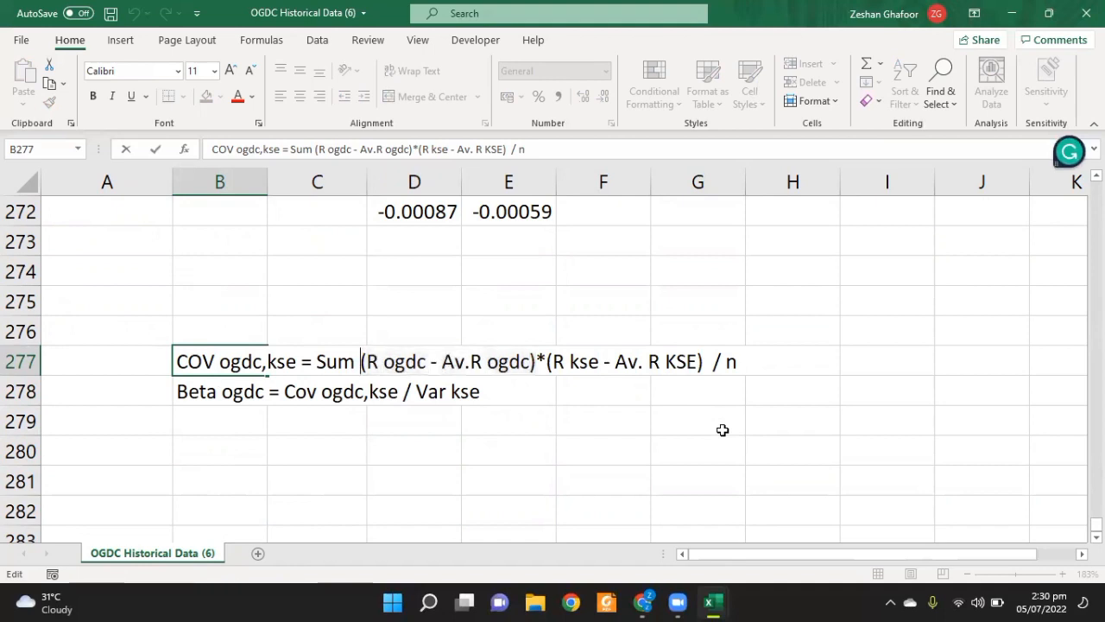
key(shift+Right)
key(shift+Right)
key(shift+Right)
key(shift+Right)
key(shift+Right)
key(shift+Right)
key(shift+Right)
key(shift+Right)
key(shift+Right)
key(shift+Right)
key(shift+Right)
key(shift+Right)
key(shift+Right)
key(shift+Right)
key(shift+Right)
key(shift+Right)
key(shift+Right)
key(shift+Right)
key(shift+Right)
key(shift+Right)
key(shift+Right)
key(shift+Right)
key(shift+Right)
key(shift+Right)
key(ctrl+c)
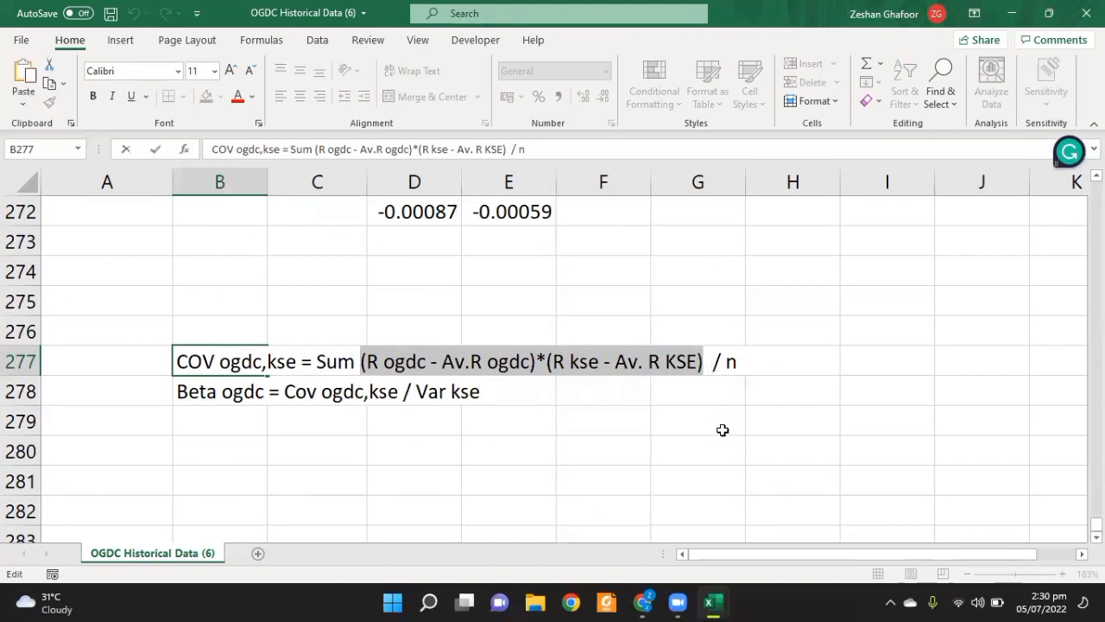
key(Escape)
- Paste the copied deviation expression into F1 as a header
key(Up)
key(Up)
key(Up)
key(Up)
key(Up)
key(Up)
key(ctrl+Up)
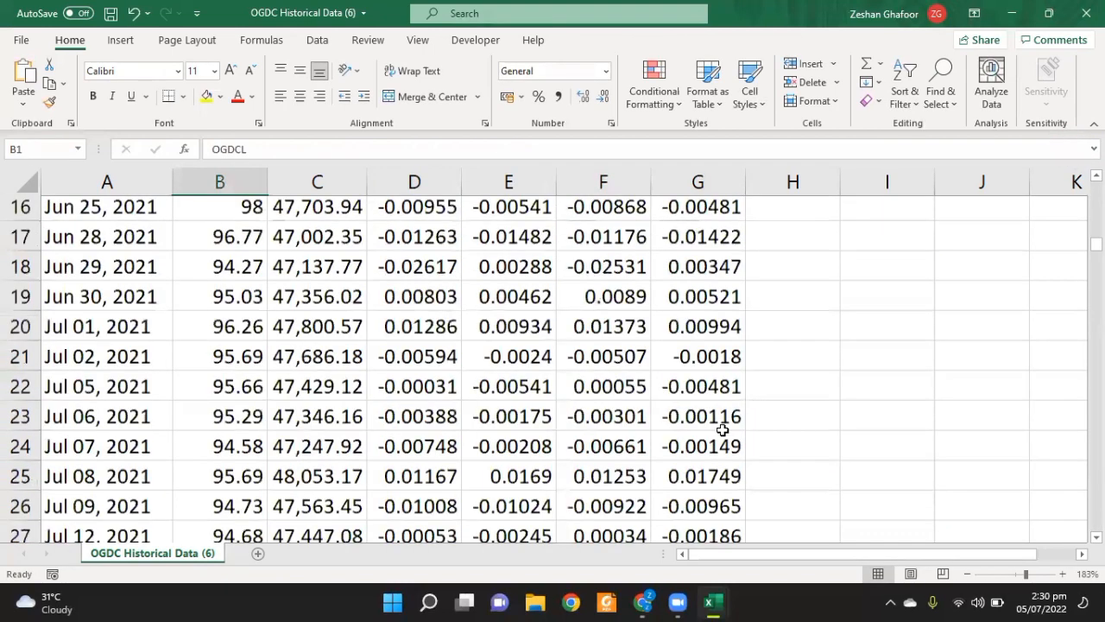
key(Down)
key(Right)
key(Right)
key(Right)
key(Right)
key(Up)
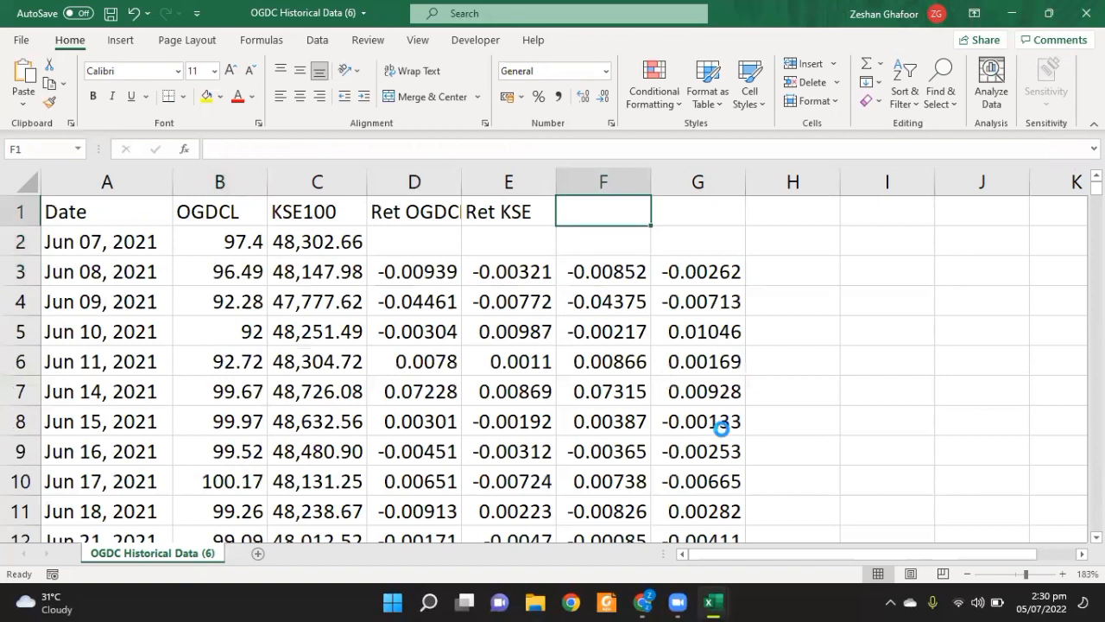
key(ctrl+v)
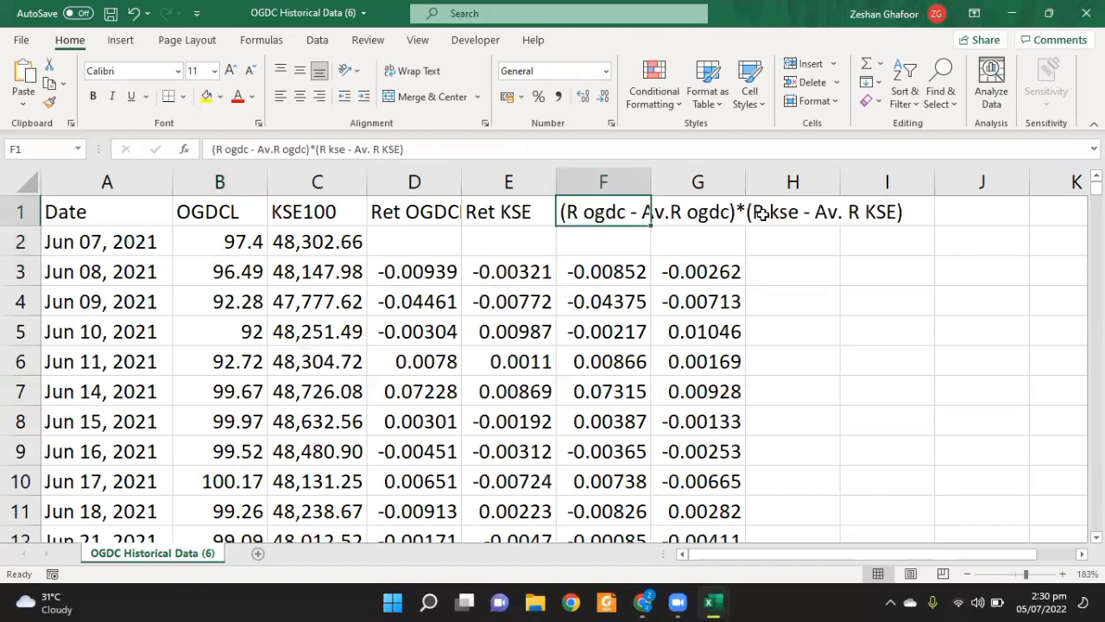
- Cut "*(R kse - Av. R KSE)" from the F1 header, leaving "(R ogdc - Av.R ogdc)", and autofit column F
double_click(625, 216)
key(Right)
key(Right)
key(Right)
key(Right)
key(Right)
key(Right)
key(Right)
key(Right)
key(Right)
key(Right)
key(Right)
key(Right)
key(Right)
key(shift+Right)
key(shift+End)
key(ctrl+x)
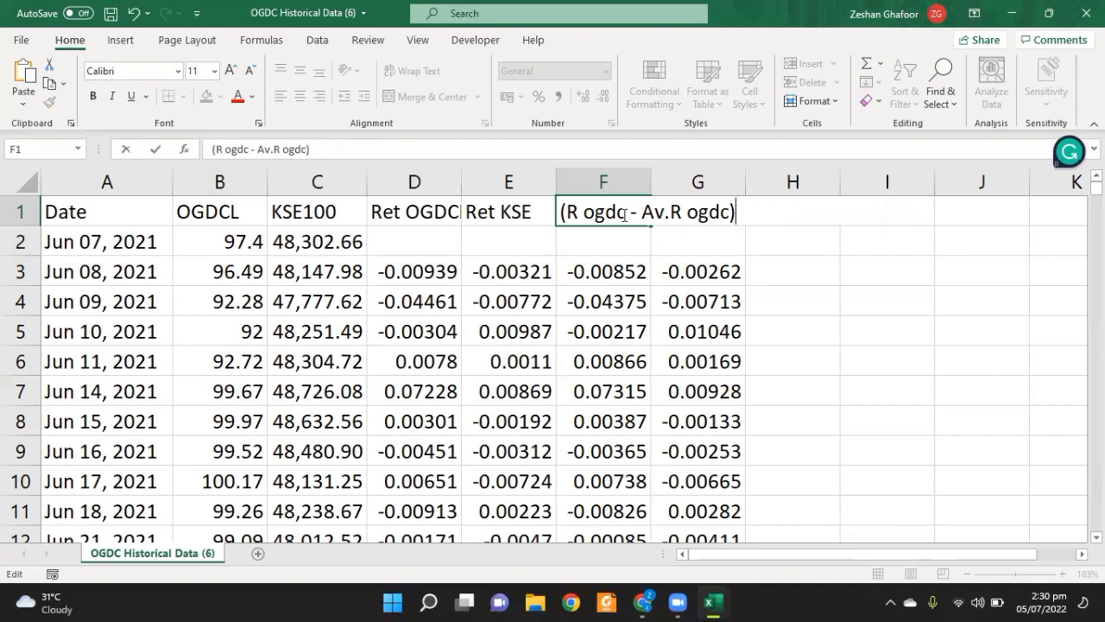
key(Return)
double_click(651, 181)
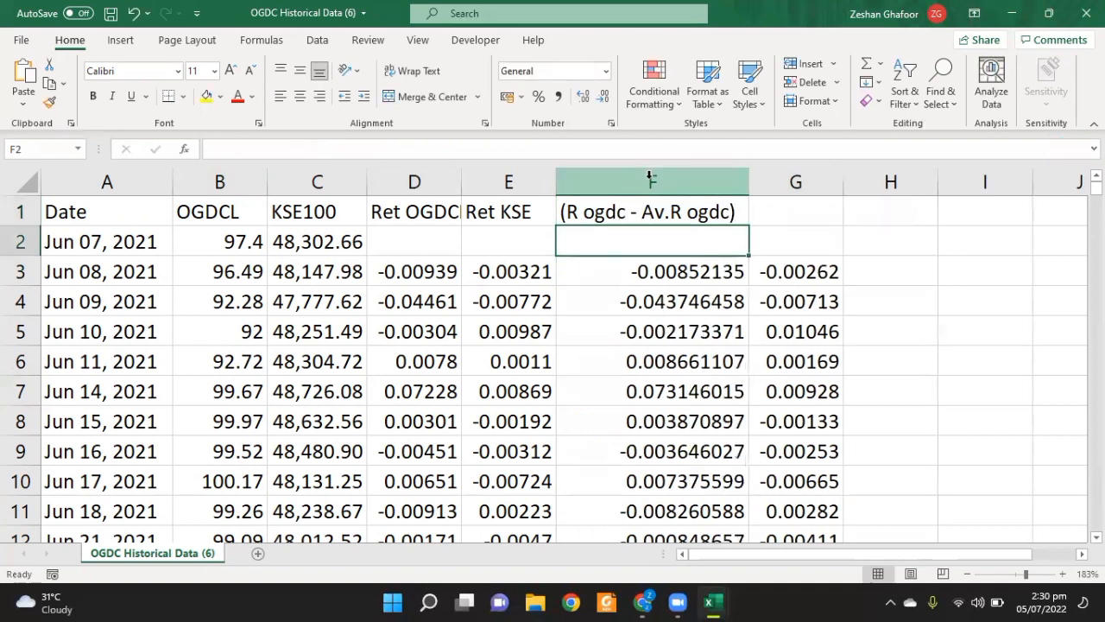
- Paste the cut text into G1, remove its leading asterisk to leave "(R kse - Av. R KSE)", and autofit column G
click(779, 202)
double_click(779, 201)
key(ctrl+v)
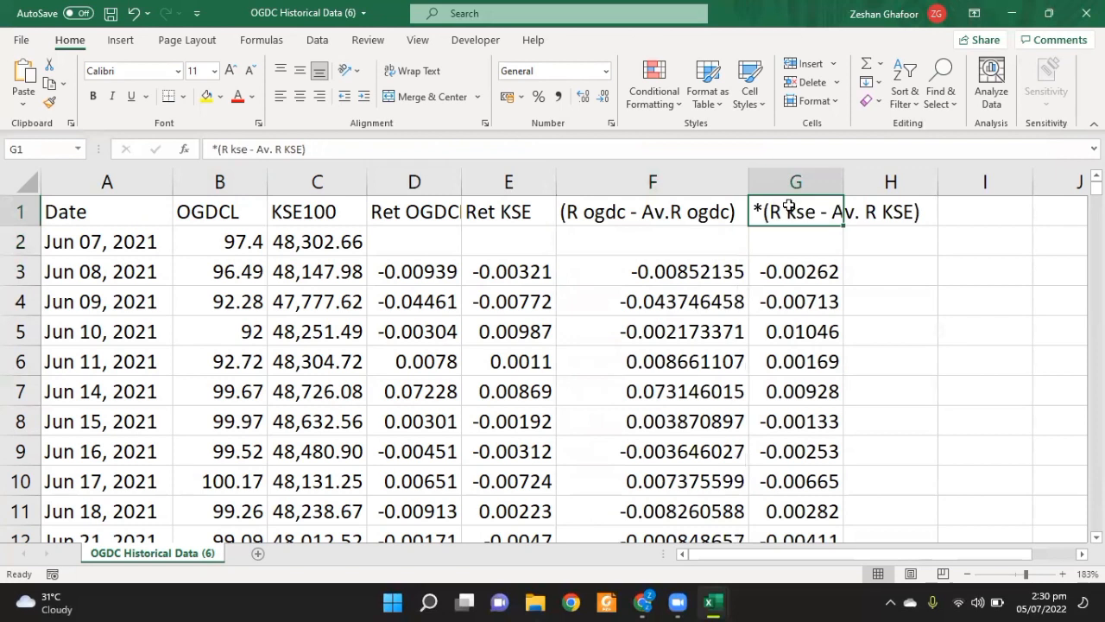
click(765, 210)
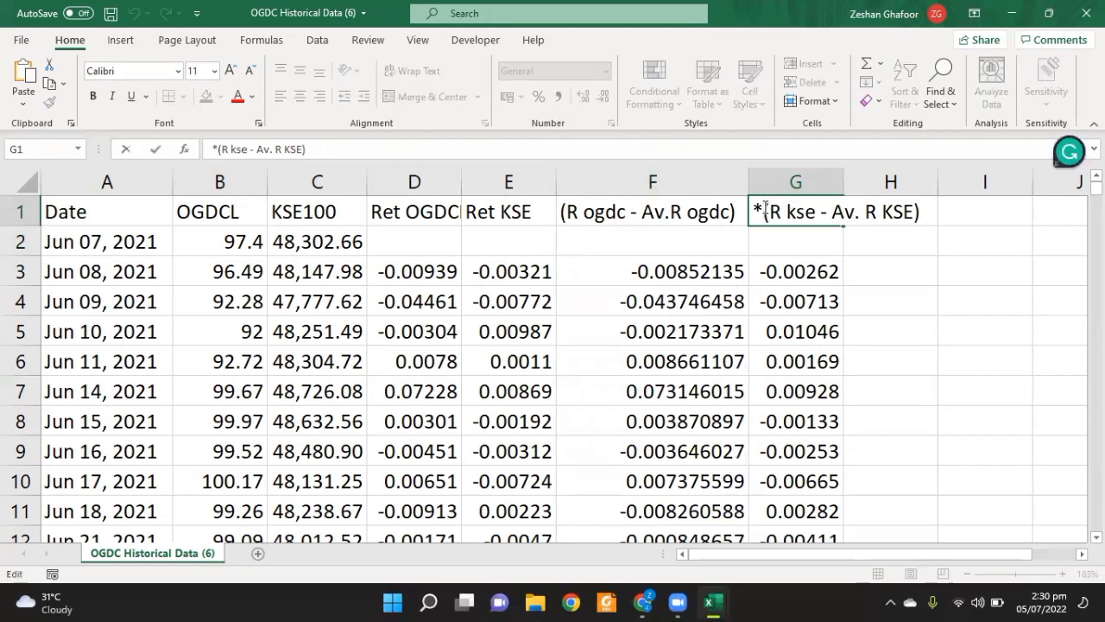
key(BackSpace)
key(Return)
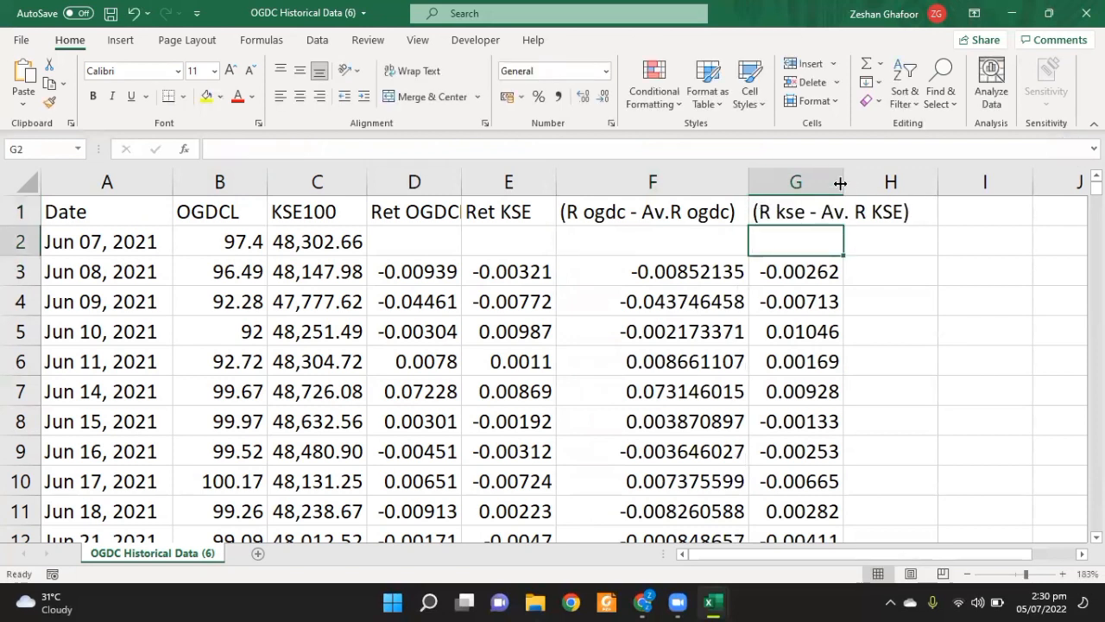
double_click(842, 182)
click(872, 309)
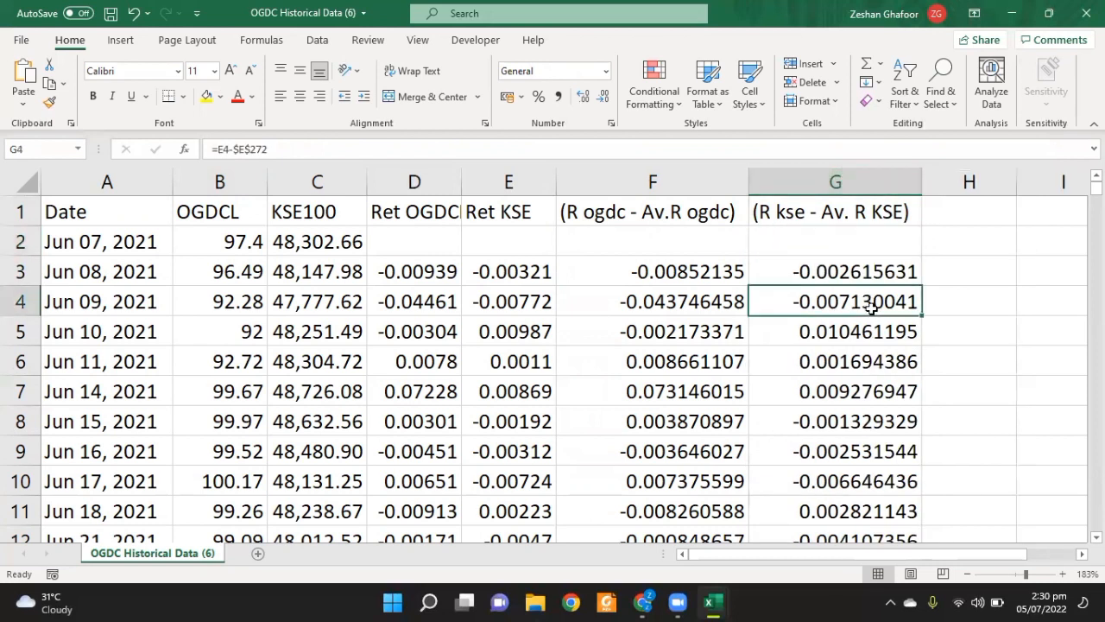
- Review the covariance formula note in row 277 to see how the two deviation columns are combined
key(ctrl+Down)
key(Down)
key(Down)
key(Down)
key(Down)
key(Down)
key(Down)
key(Down)
key(Down)
key(Down)
key(Down)
key(Left)
key(Left)
key(Left)
key(Up)
key(Up)
key(Up)
key(Up)
key(Right)
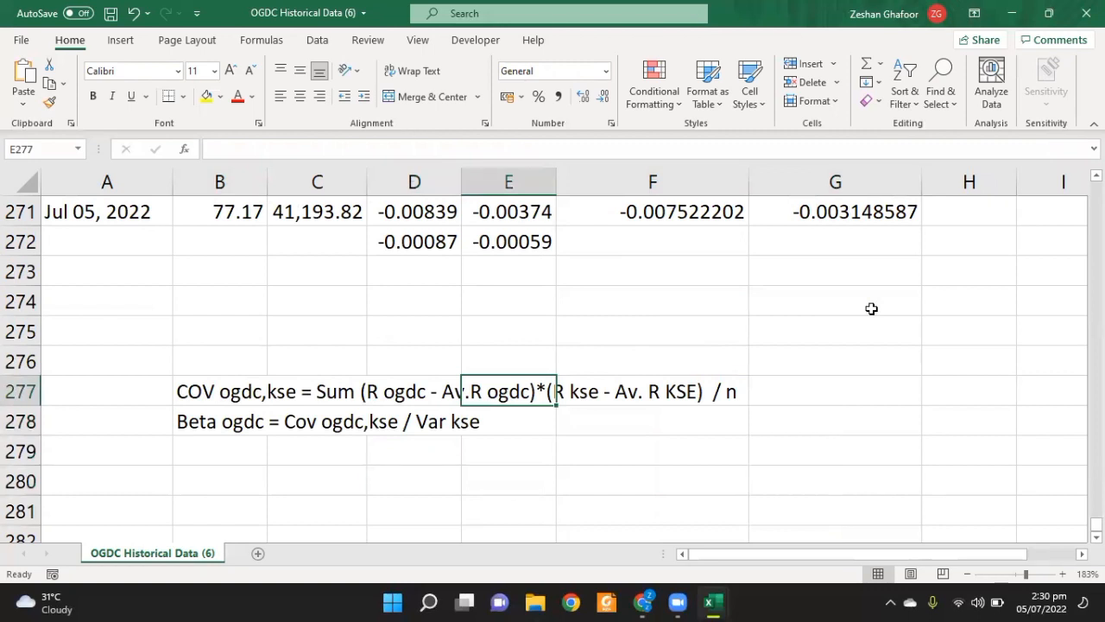
- Enter the formula =F3*G3 in H3 to multiply the OGDC and KSE deviations
key(ctrl+Up)
key(ctrl+Up)
key(ctrl+Up)
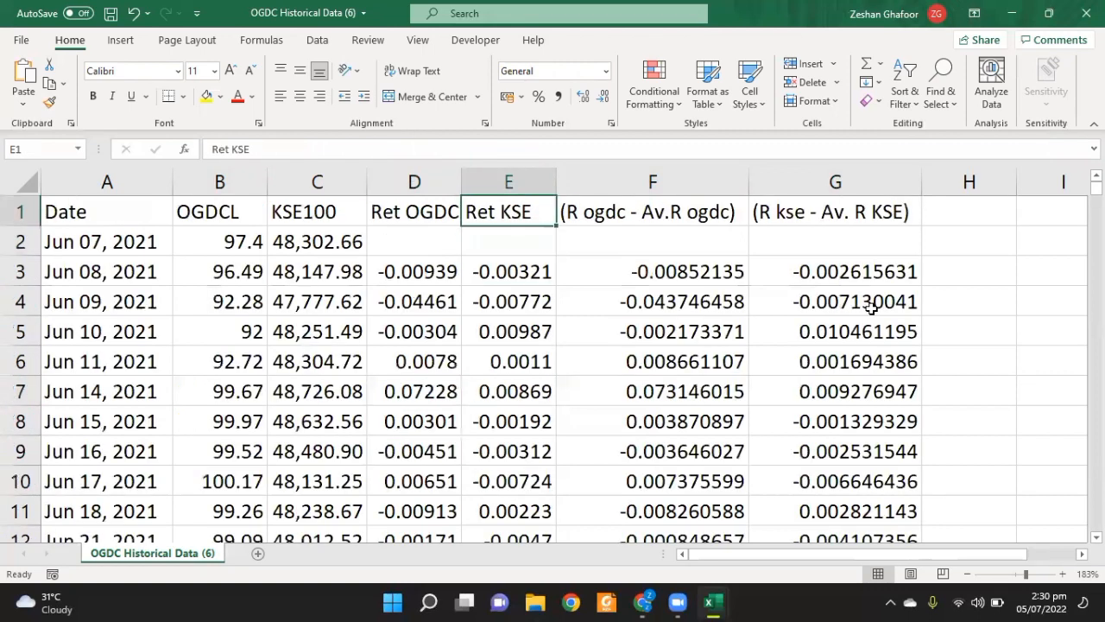
key(Right)
key(Right)
key(Right)
key(Down)
key(Down)
text(=)
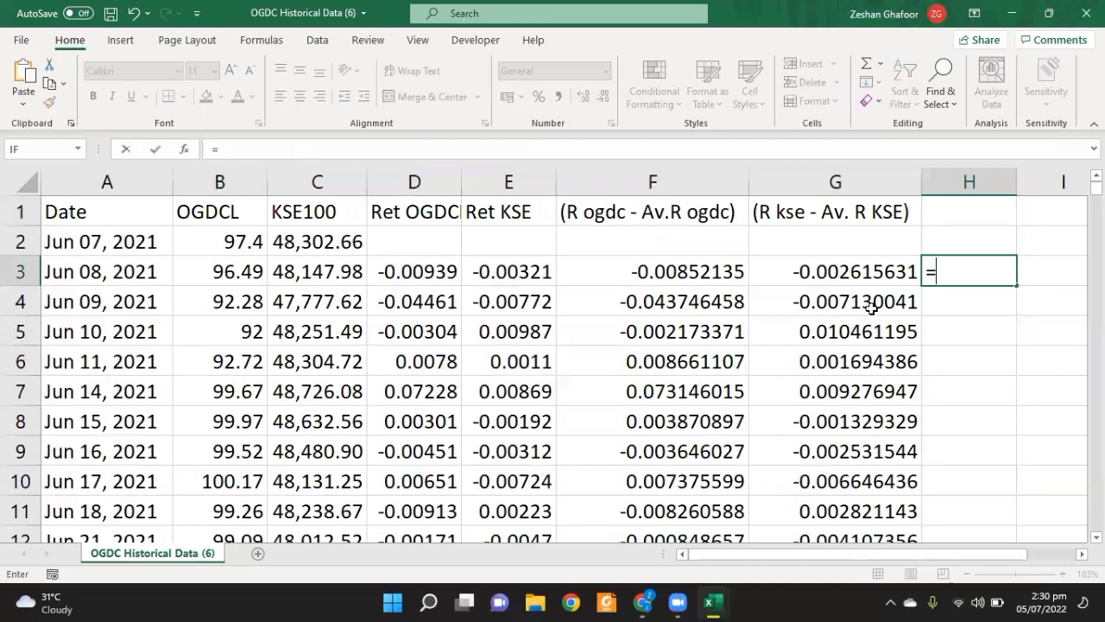
key(Left)
key(Left)
text(*)
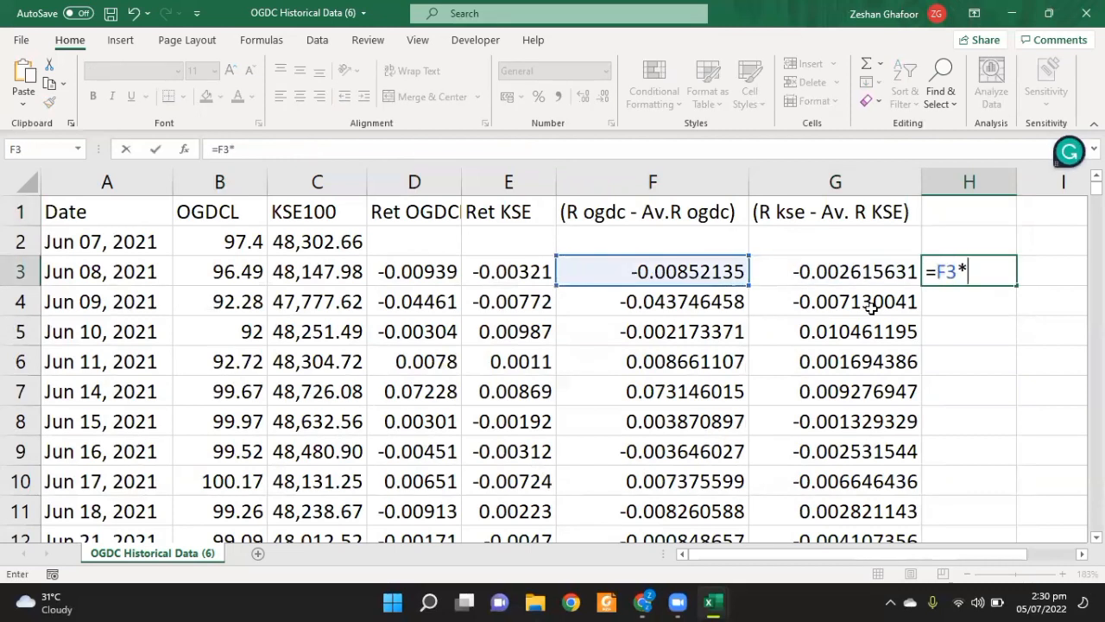
key(Left)
key(Return)
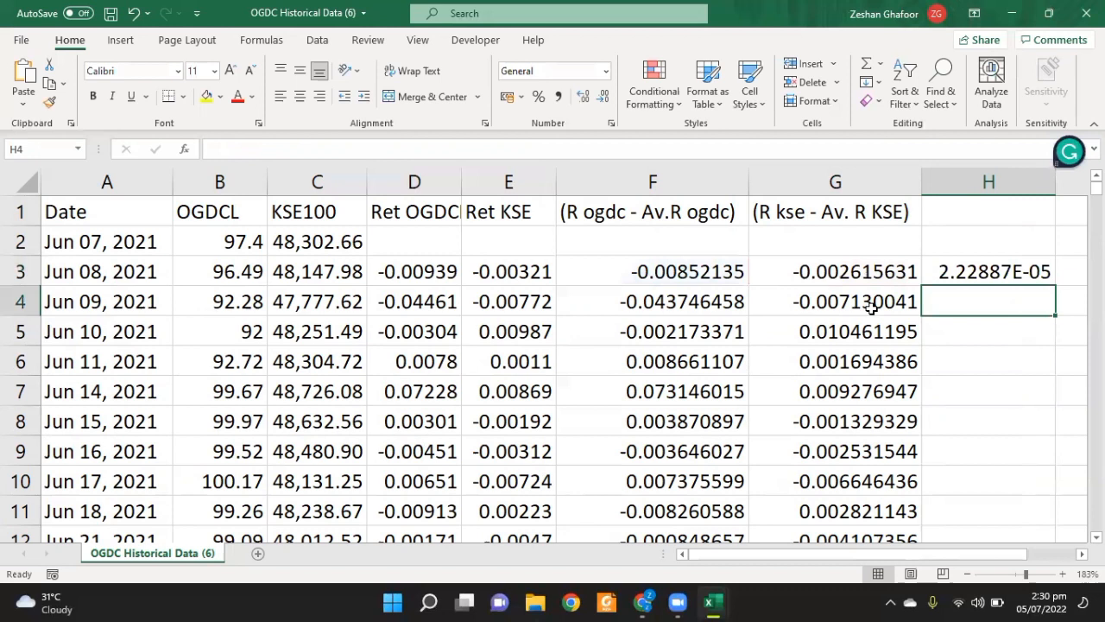
- Fill the deviation product formula from H3 down column H and check the references in H6
key(Up)
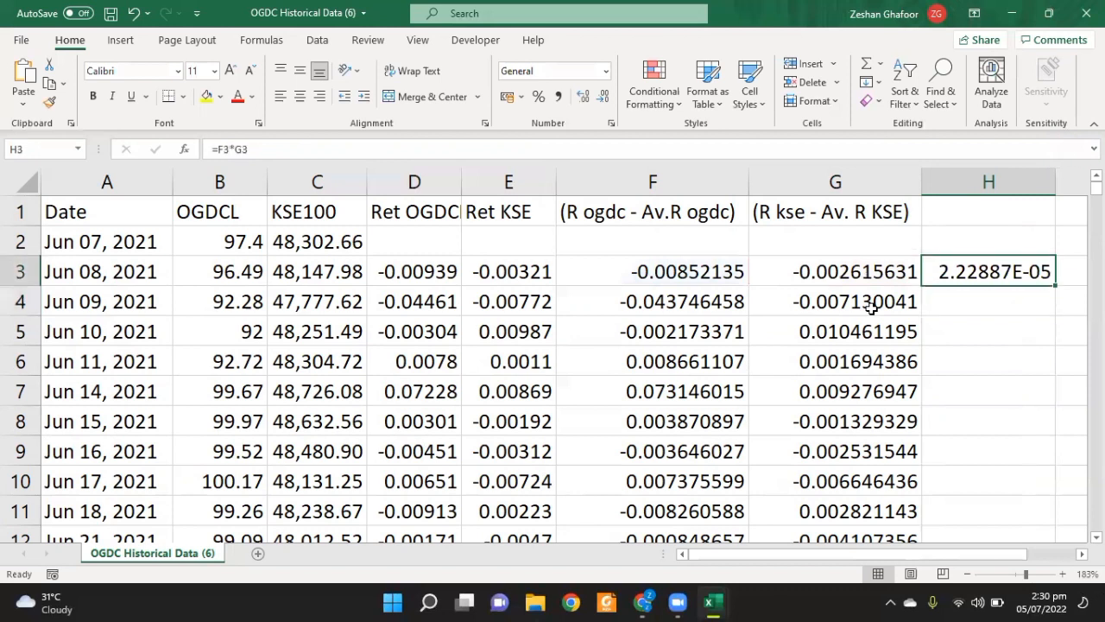
double_click(1057, 284)
click(1019, 361)
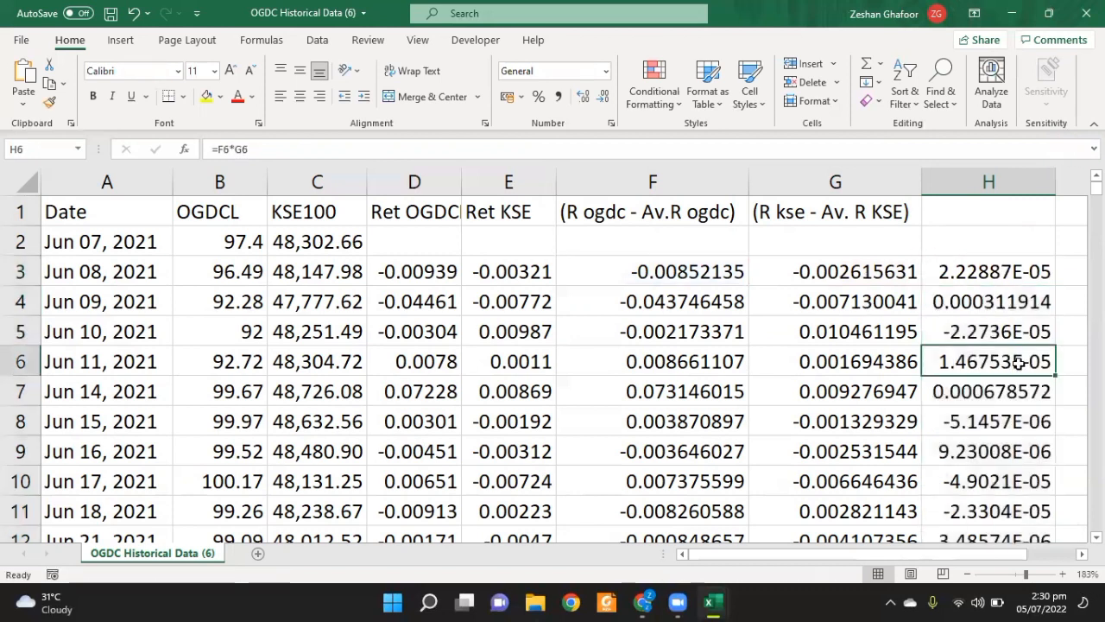
- Enter =AVERAGE(H3:H271) in H272 to average the deviation products into the covariance
key(ctrl+Down)
key(Down)
key(Down)
key(Down)
key(Down)
key(Down)
key(Down)
key(Down)
key(Down)
key(Down)
key(Down)
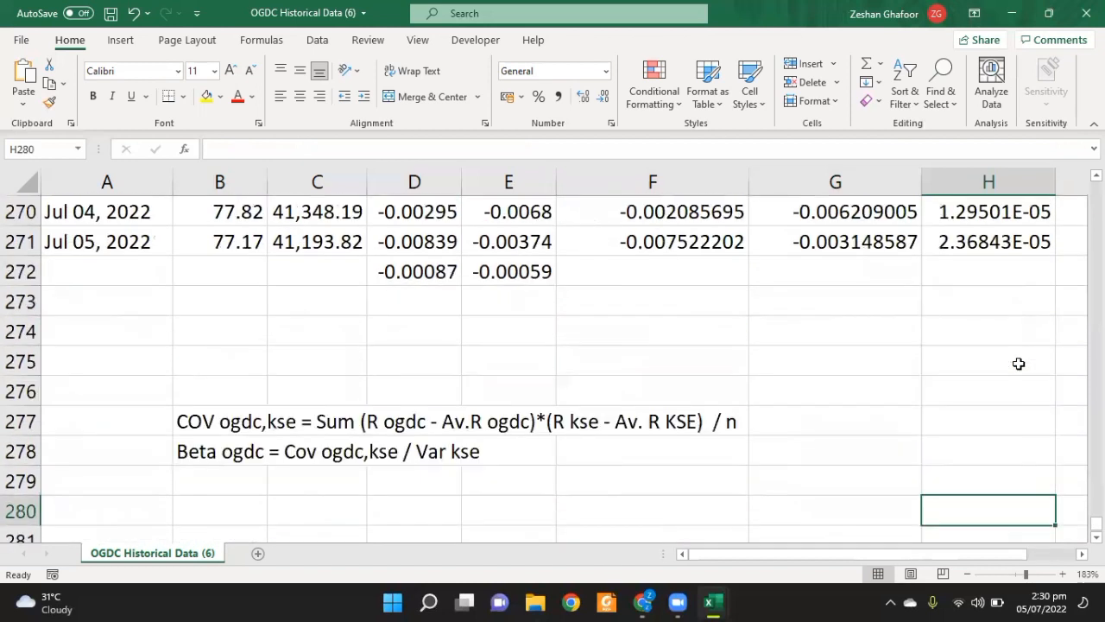
key(shift+Up)
key(Up)
key(Up)
key(Up)
key(Up)
key(Up)
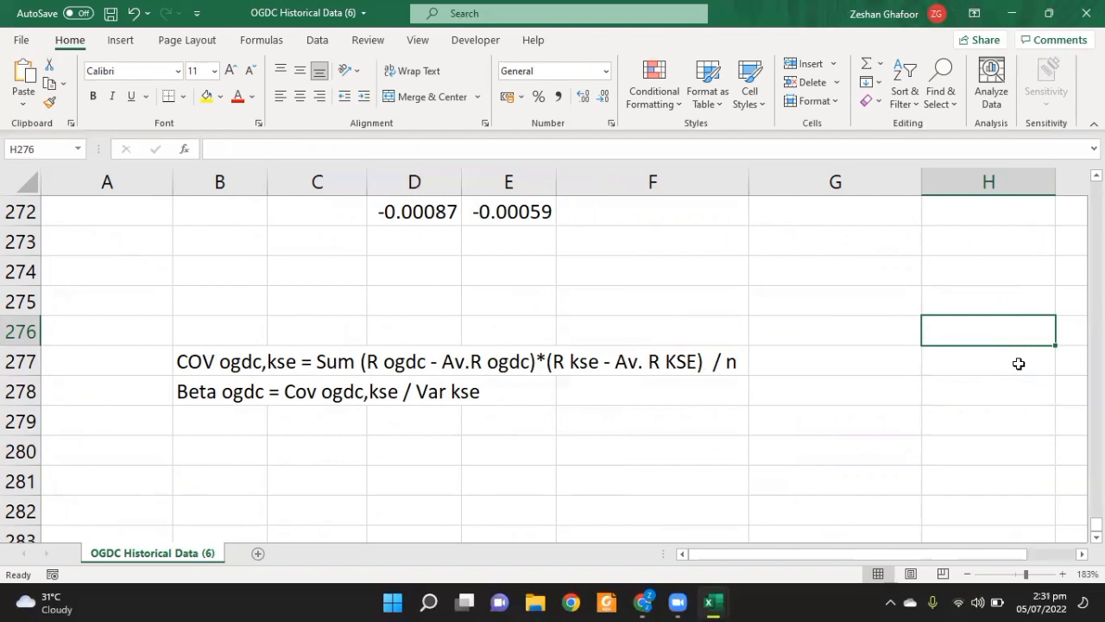
key(Up)
key(Up)
key(Up)
key(Up)
text(=a)
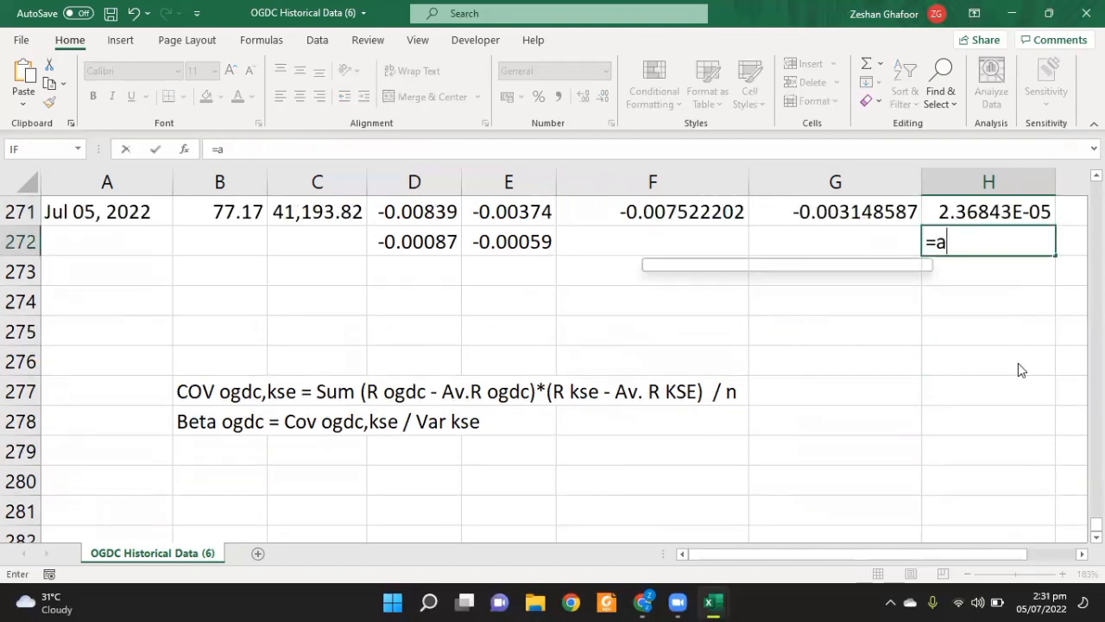
text(ver)
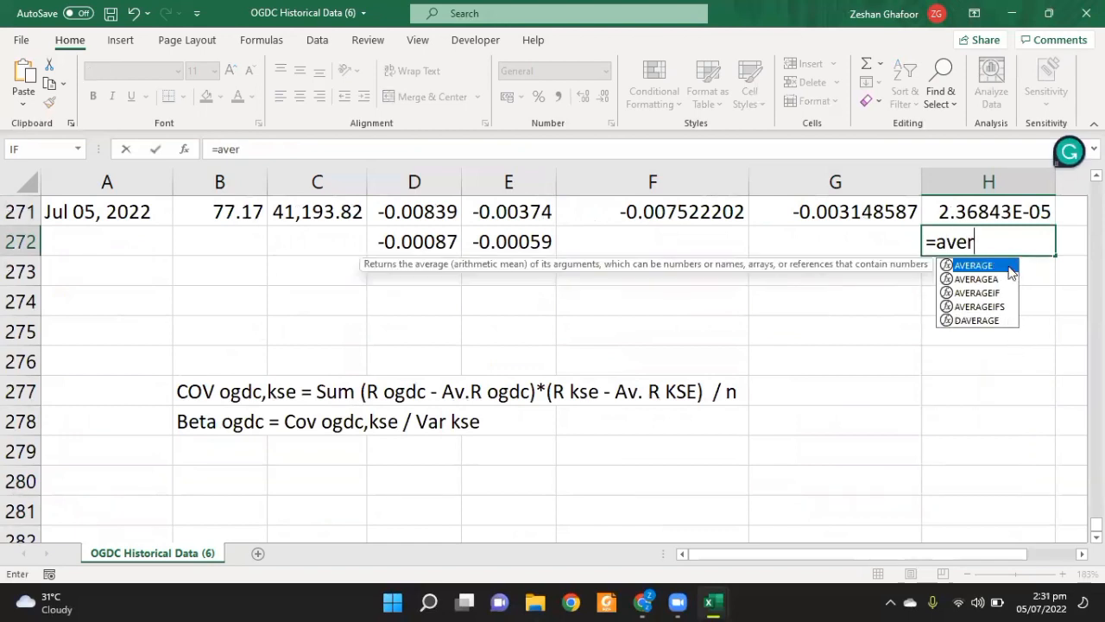
double_click(1007, 268)
key(Up)
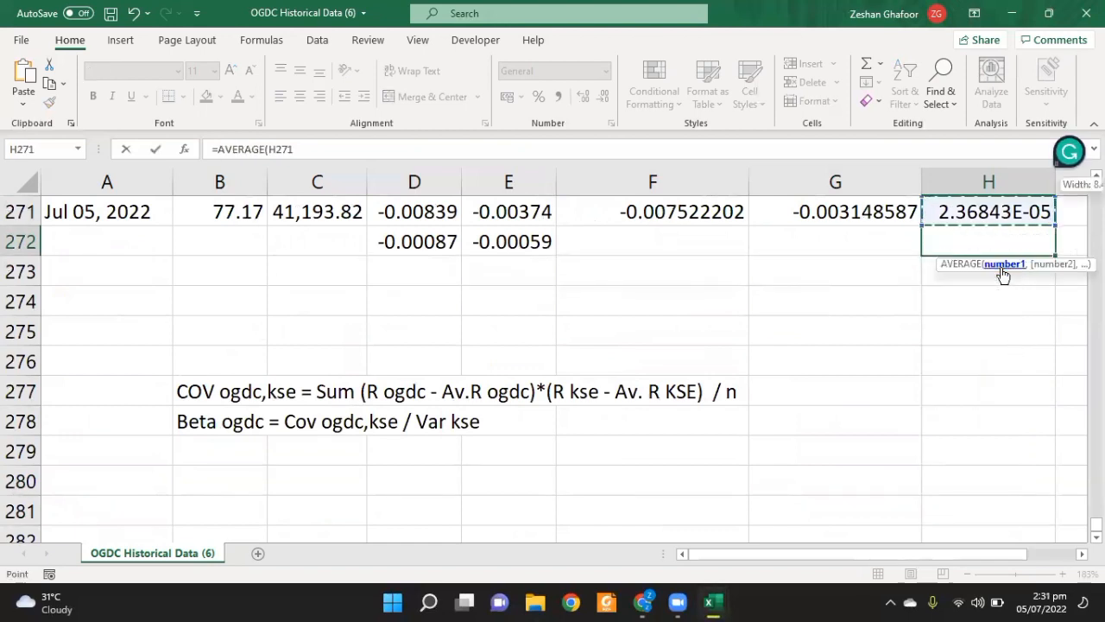
key(ctrl+shift+Up)
text())
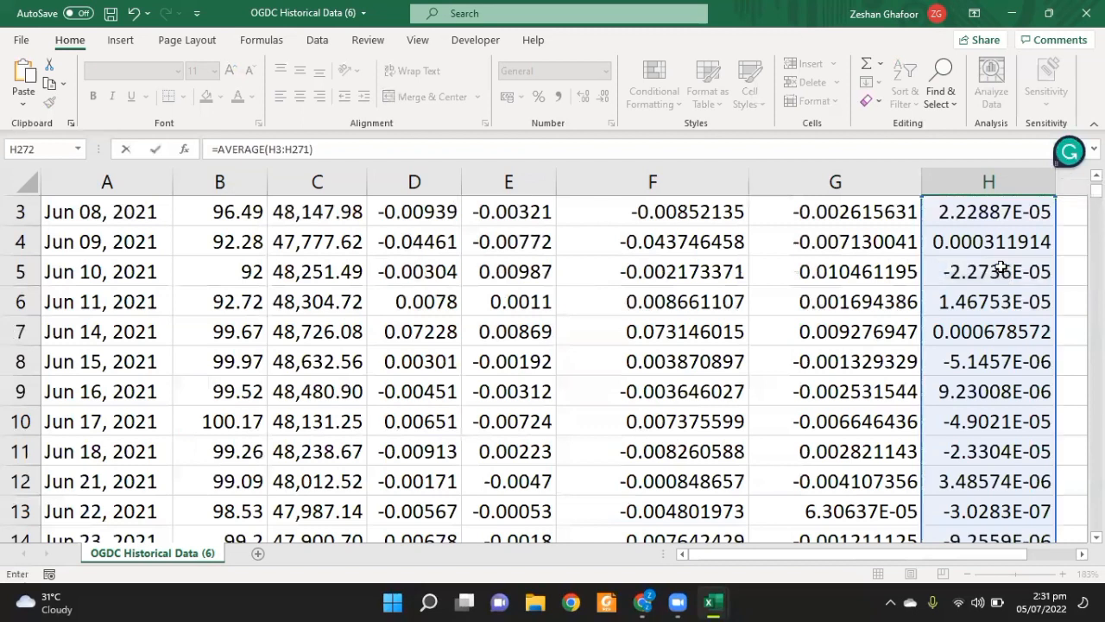
key(Return)
key(Up)
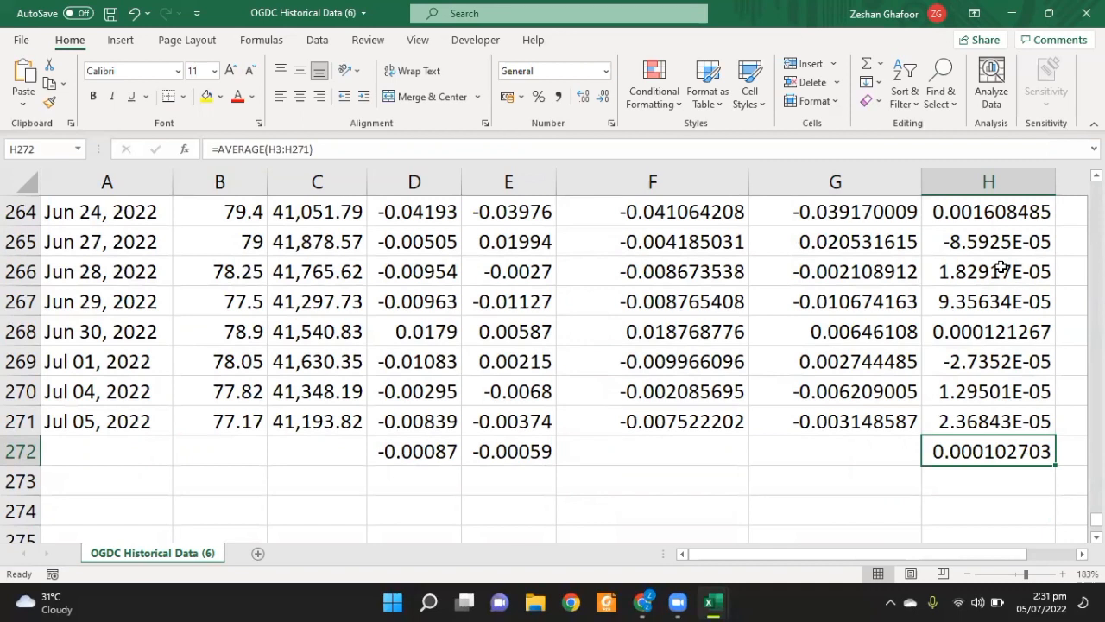
- Label the averaged deviation products by entering "Cov" in G272
key(Left)
text(Cov)
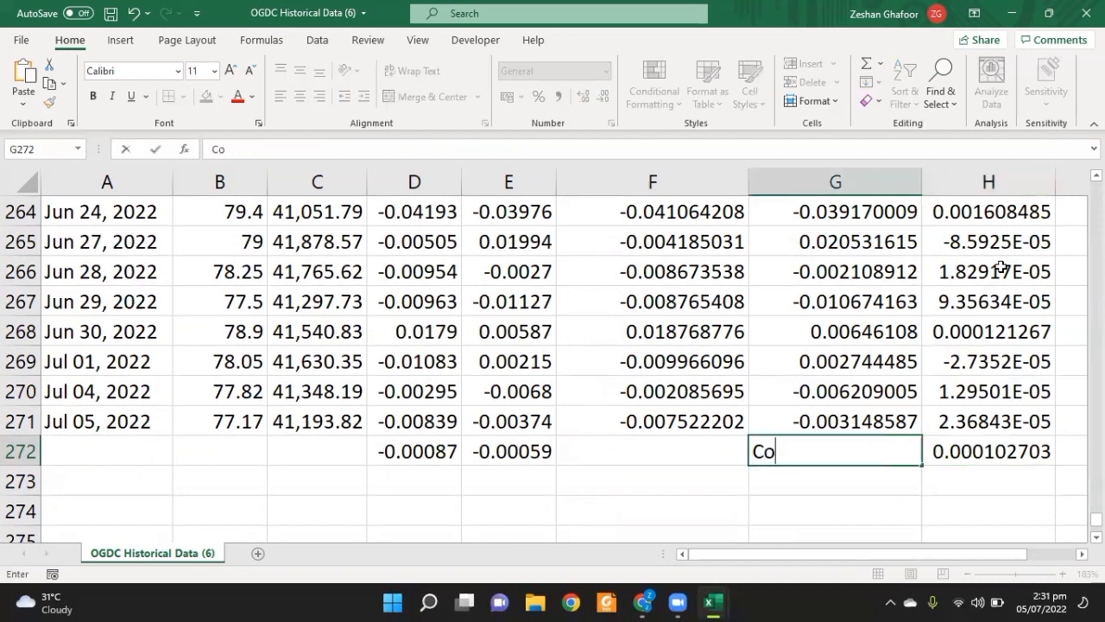
key(Tab)
key(Left)
key(Down)
key(Down)
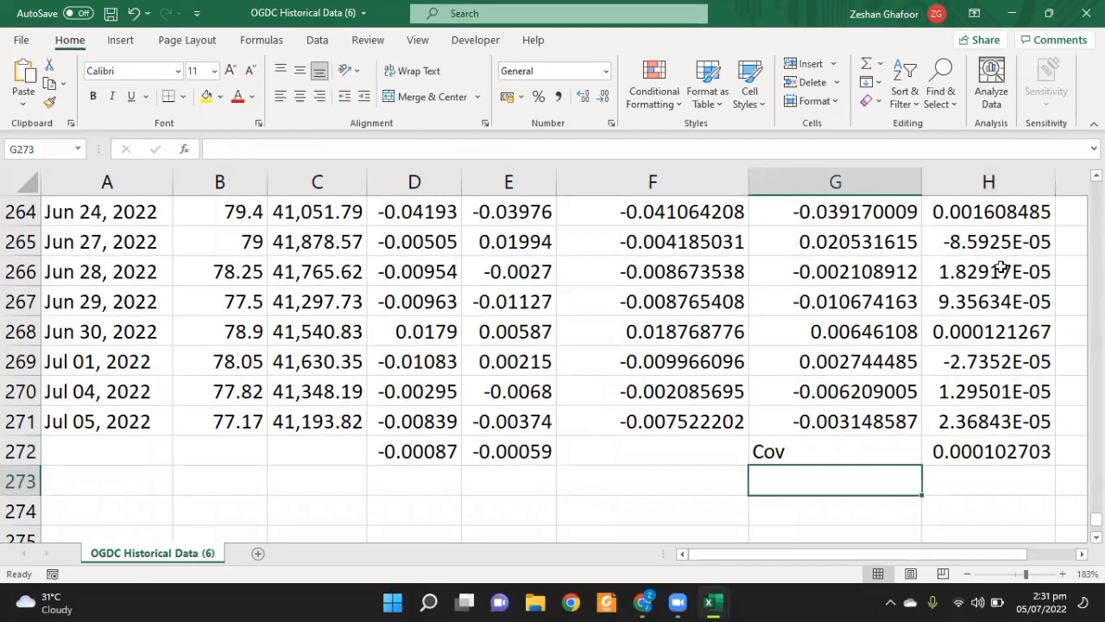
scroll(1002, 269, down, 1)
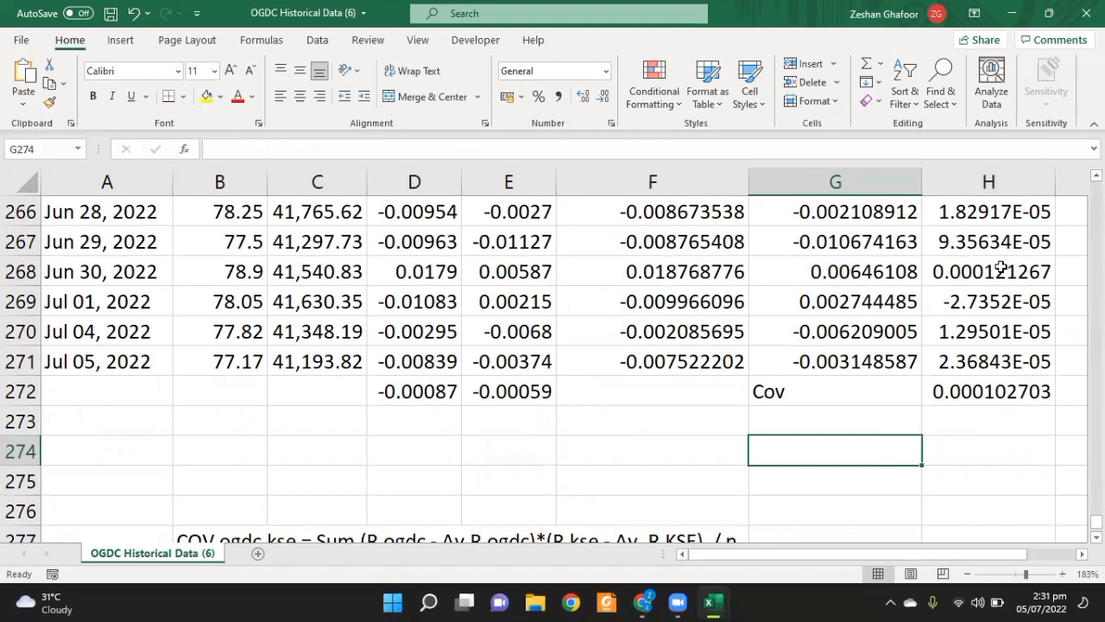
- Start a COVARIANCE.P formula in H273 with the OGDC returns D3:D271 as the first array
key(Up)
key(Right)
text(=)
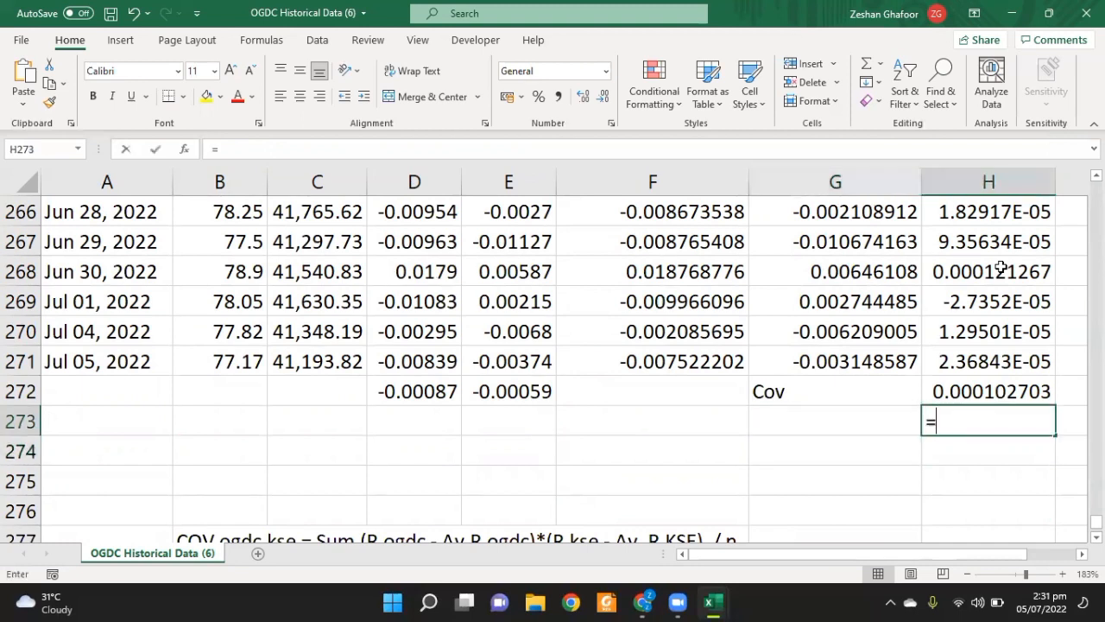
text(cov)
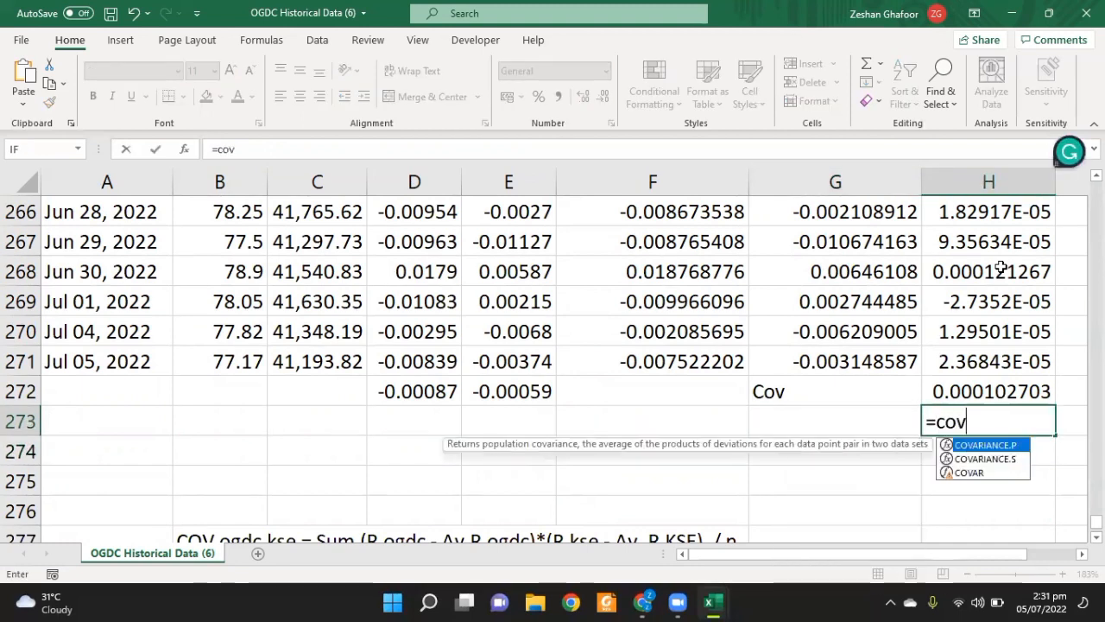
double_click(993, 445)
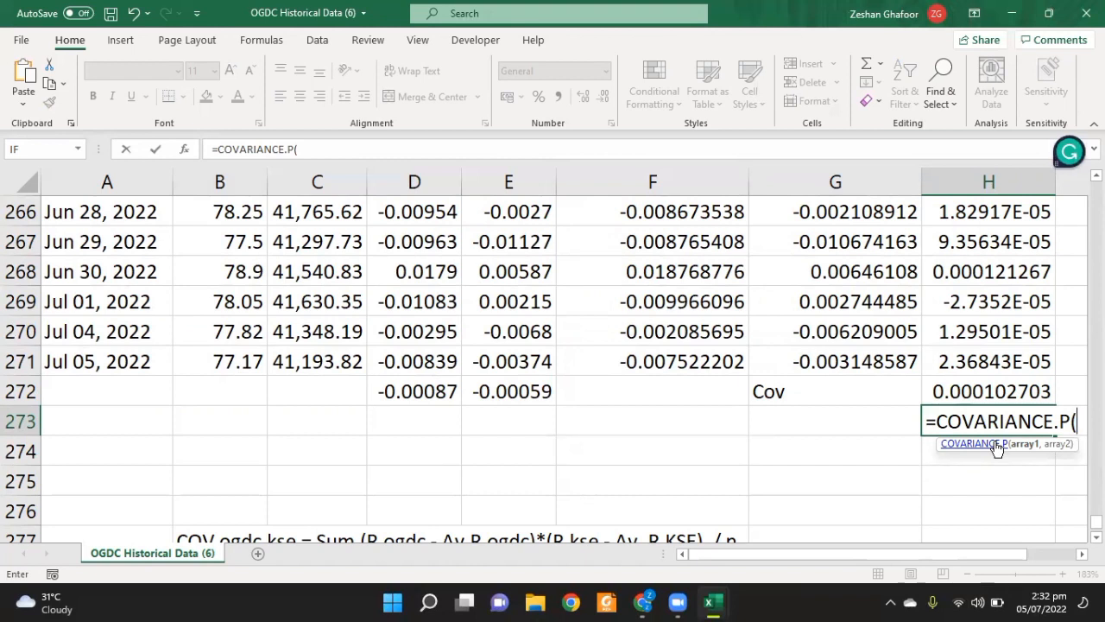
key(Up)
key(Up)
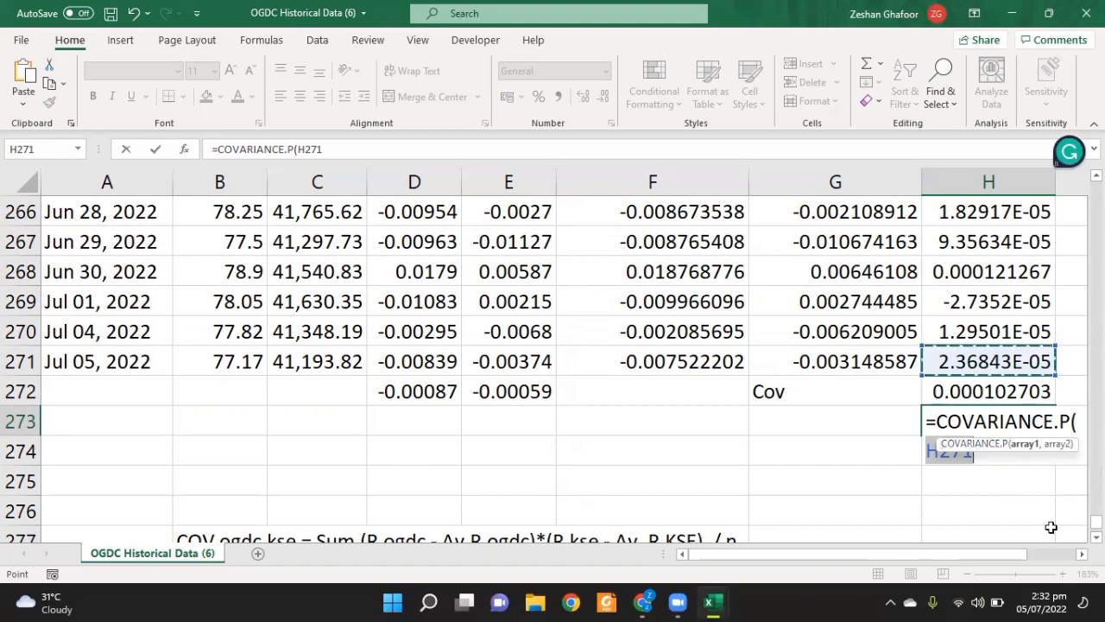
scroll(1051, 527, right, 3)
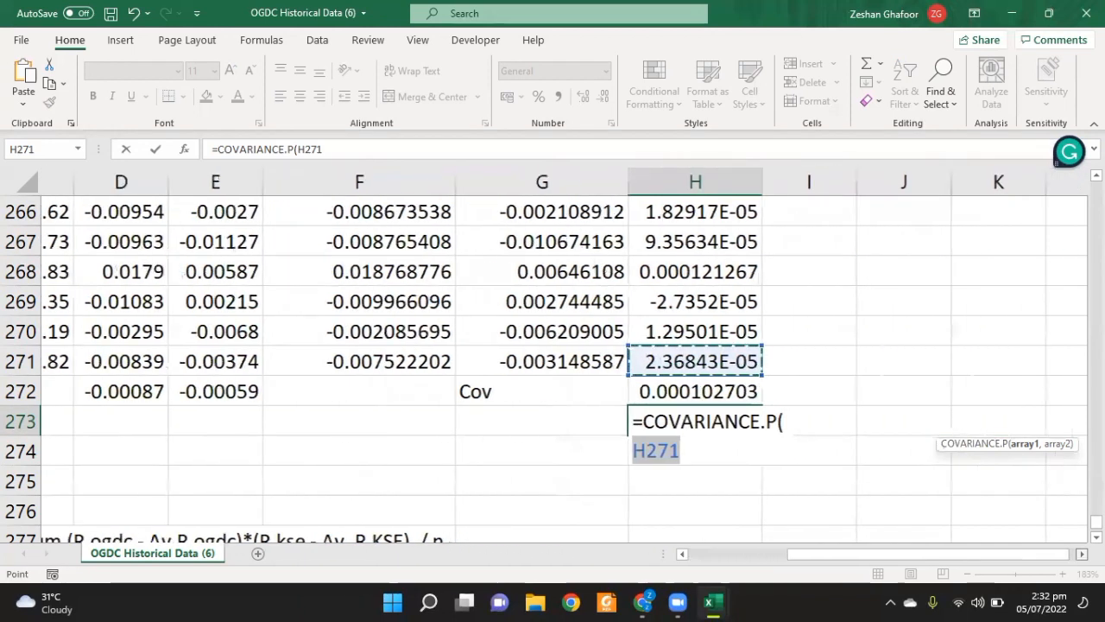
scroll(564, 354, right, 3)
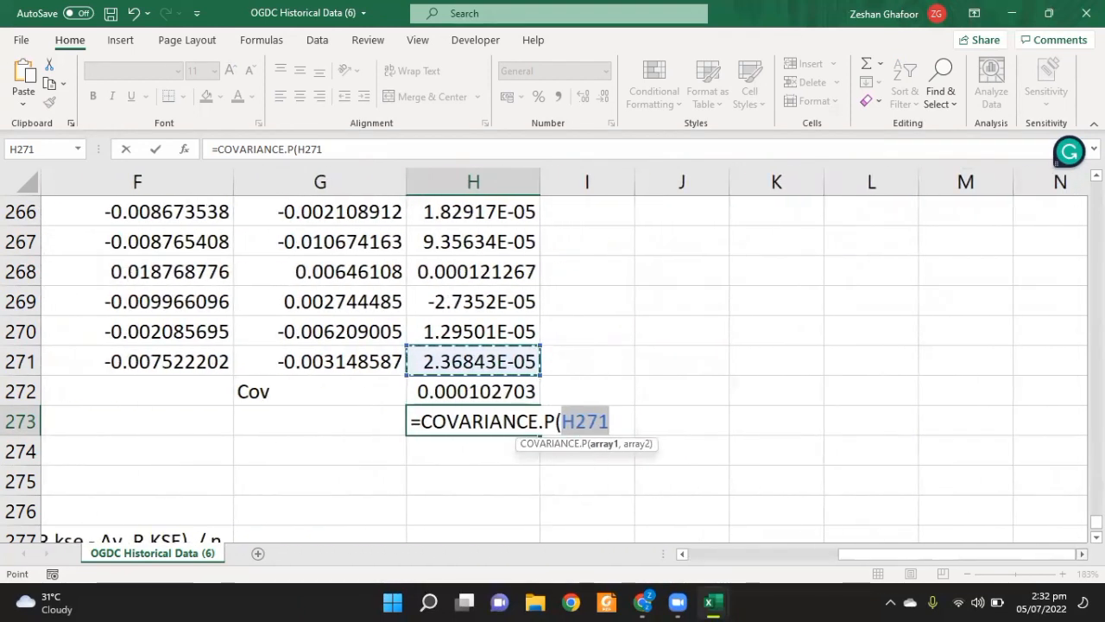
key(BackSpace)
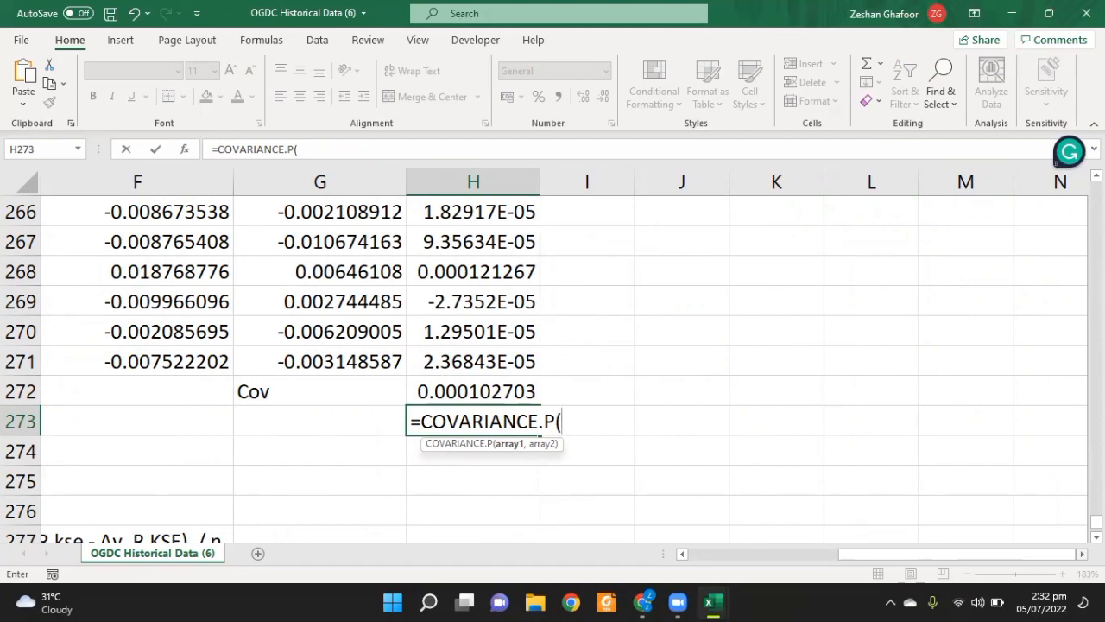
key(Left)
key(Left)
key(Left)
key(Left)
key(Left)
key(Left)
key(Left)
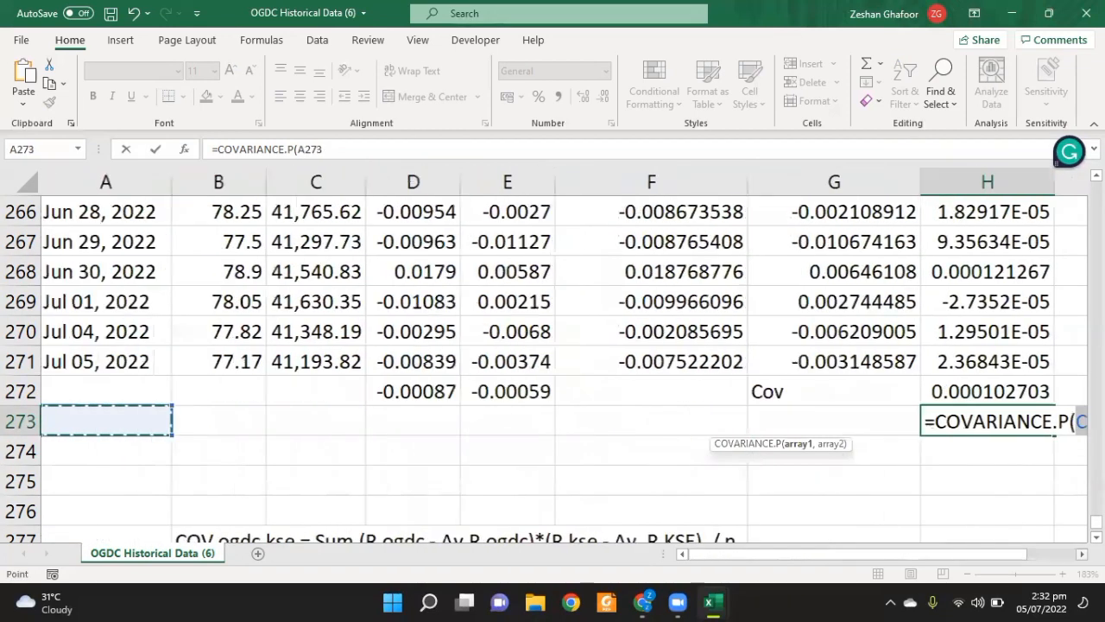
key(Right)
key(Right)
key(Right)
key(Up)
key(Down)
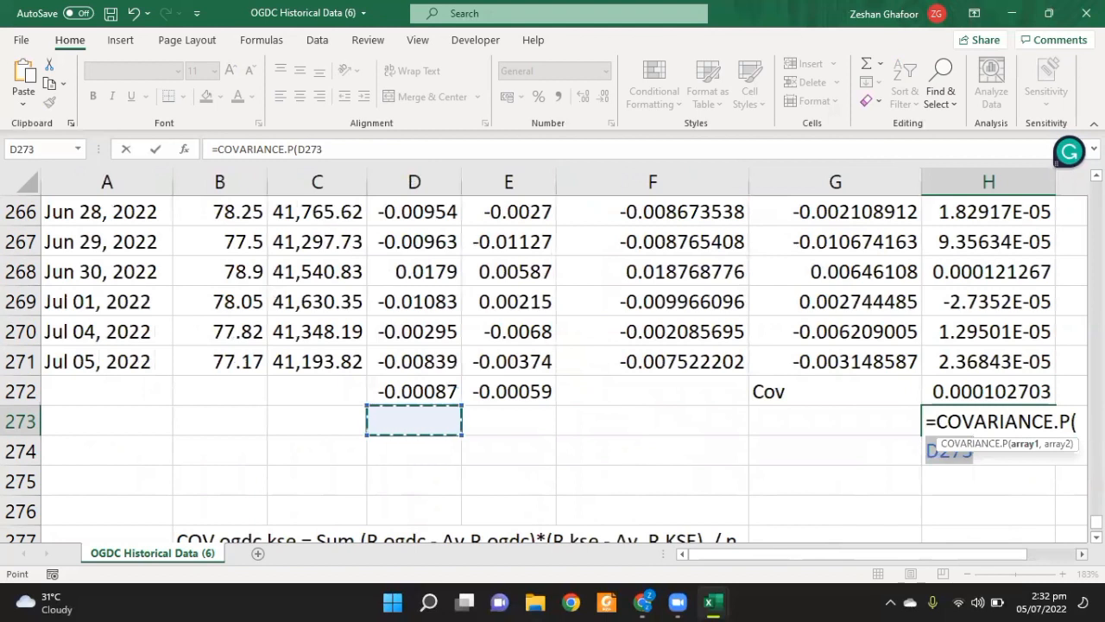
key(Up)
key(Up)
key(ctrl+shift+Up)
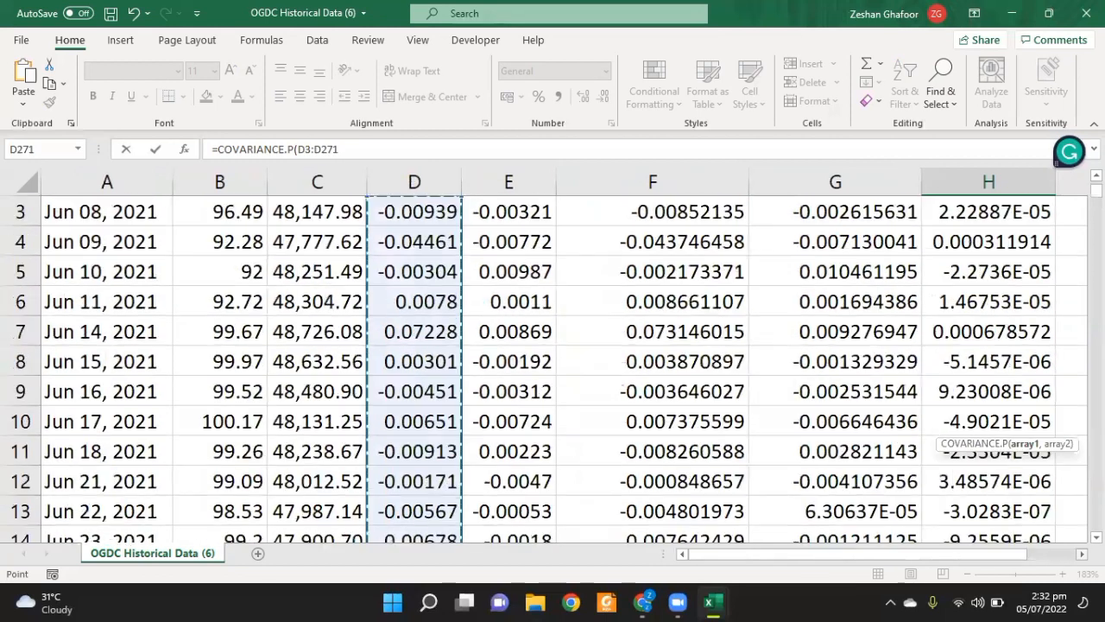
- Add the KSE returns E3:E271 as the second array and complete the COVARIANCE.P formula in H273
text(,)
key(Left)
key(Left)
key(Left)
key(Up)
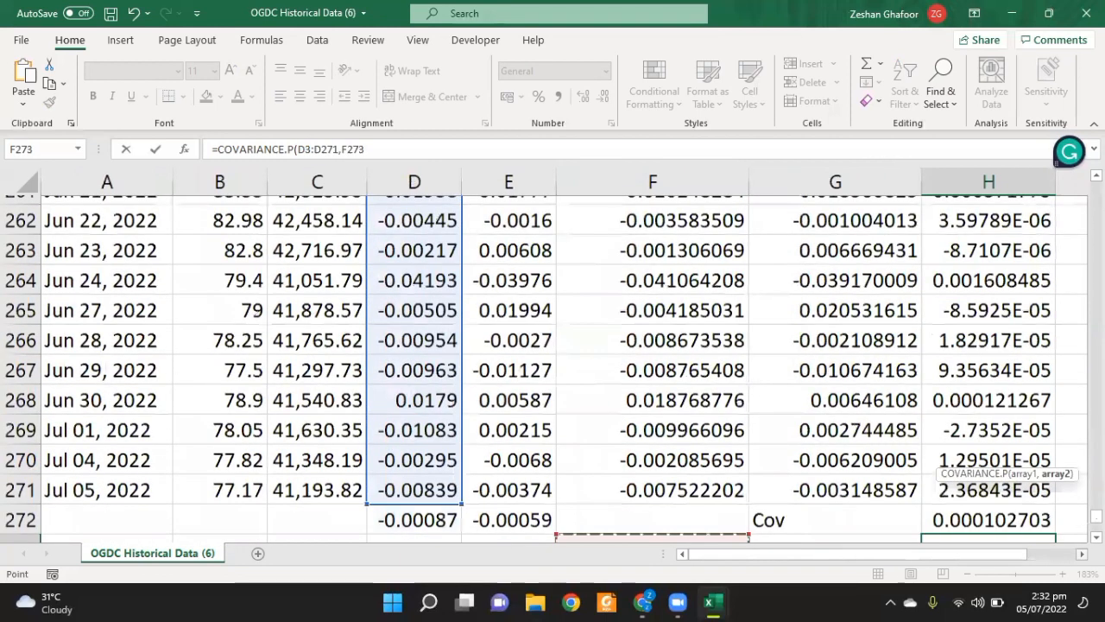
key(Up)
key(ctrl+shift+Up)
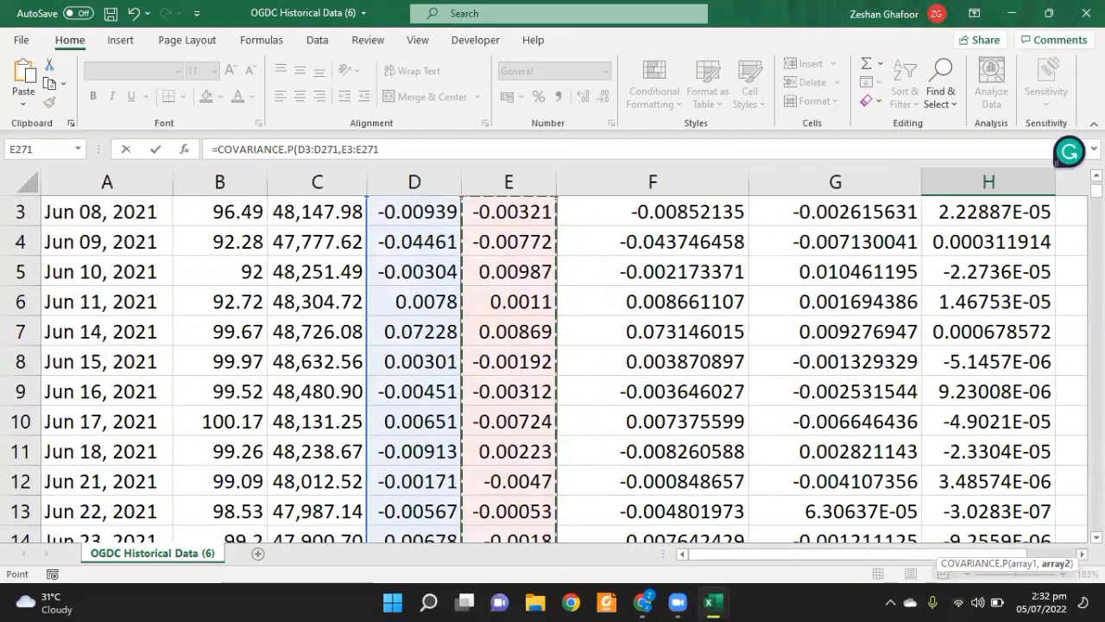
text())
key(ctrl+Return)
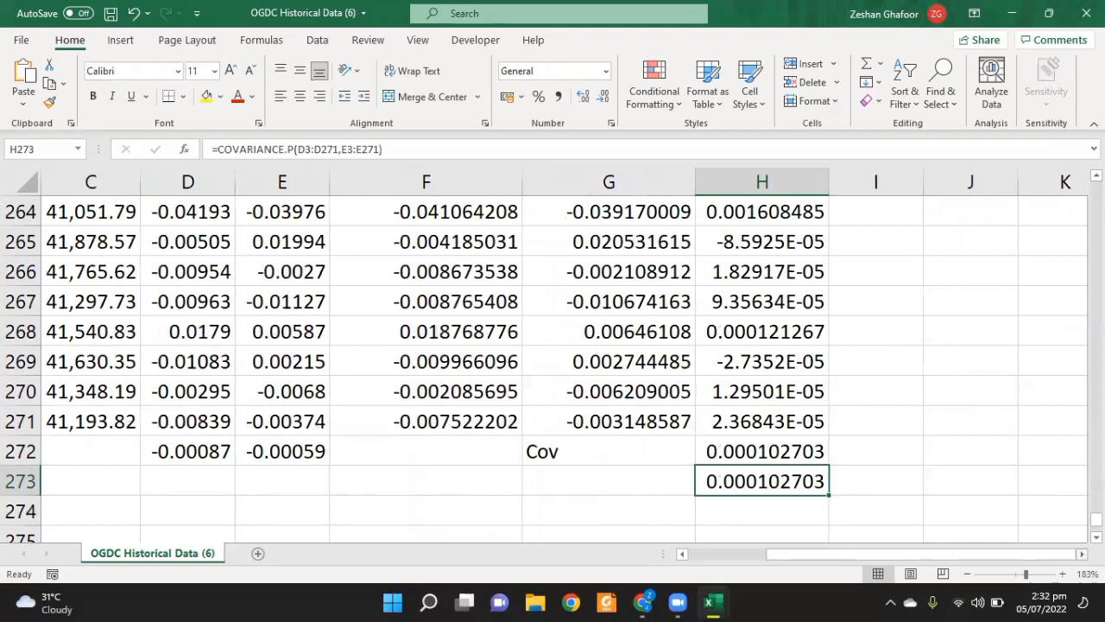
- Label the function-based covariance by entering "Cov by function" in G273
key(Left)
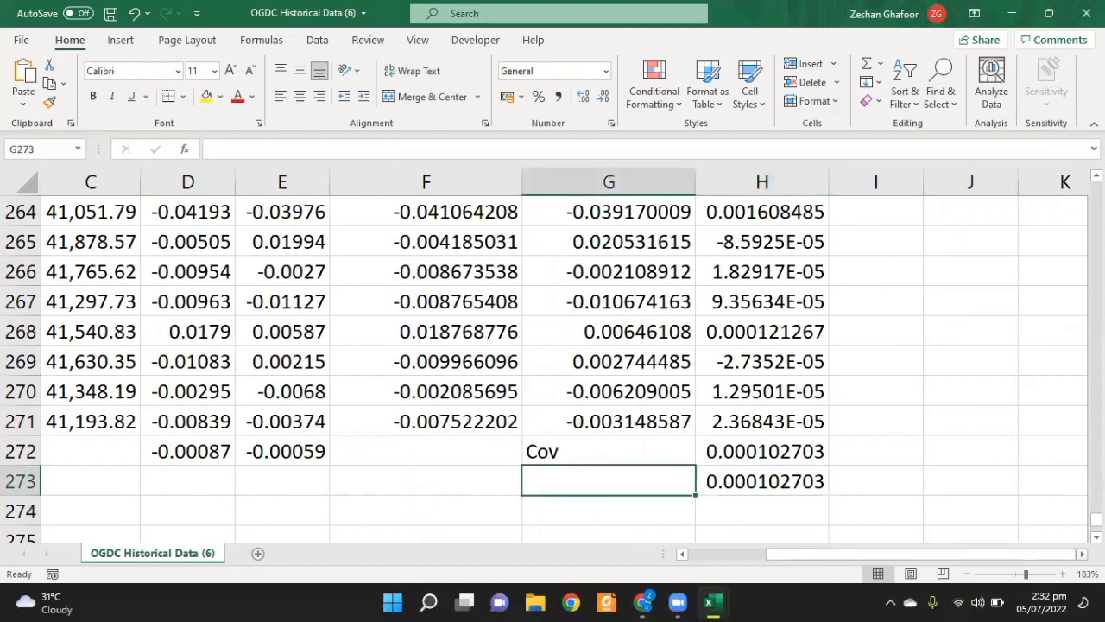
text(Cov by function)
key(Return)
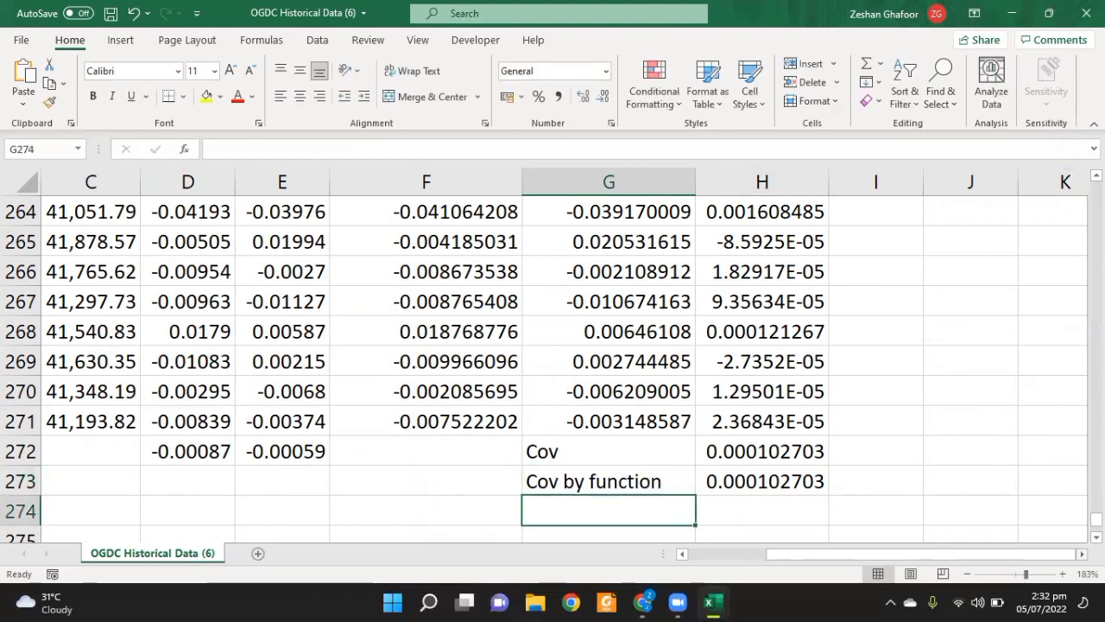
- Enter the note "Var kse =" in B279, below the beta formula note
scroll(561, 362, down, 3)
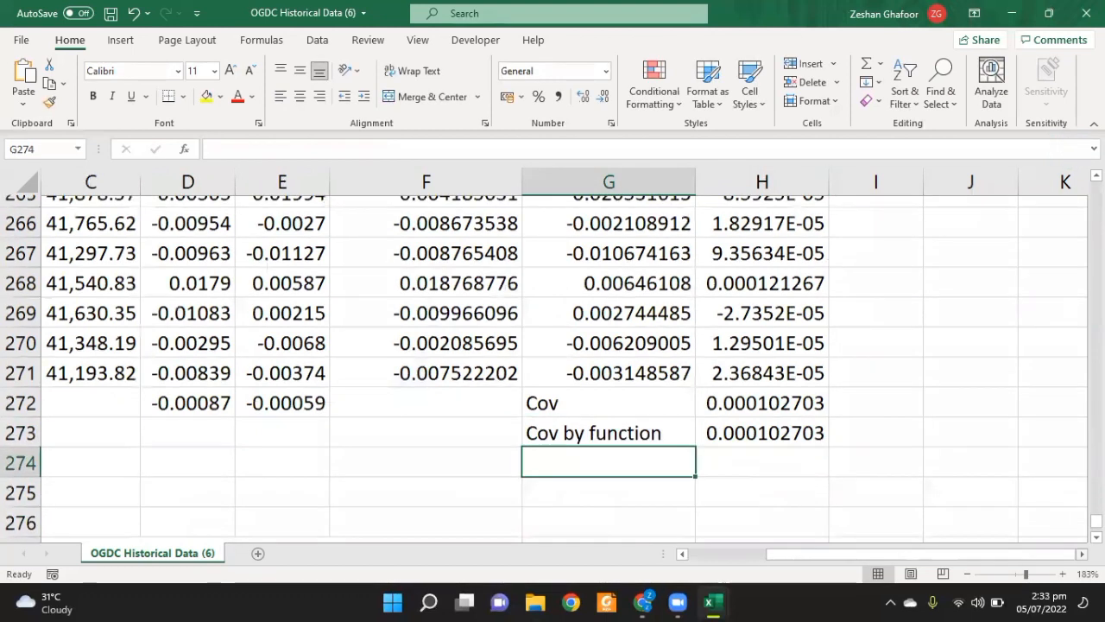
scroll(561, 363, left, 2)
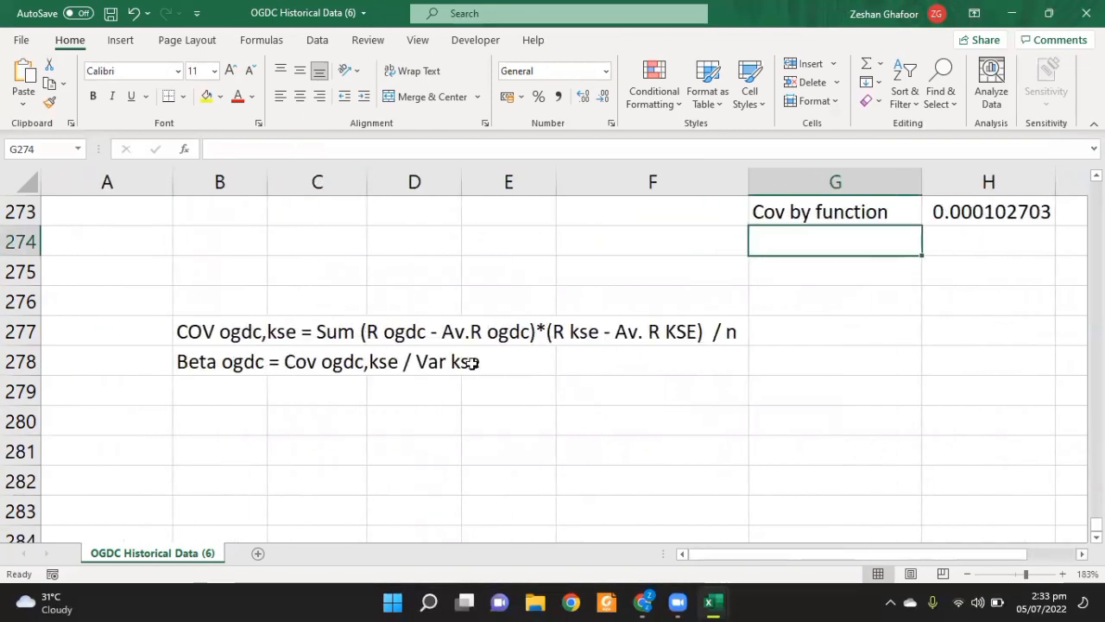
scroll(851, 328, up, 3)
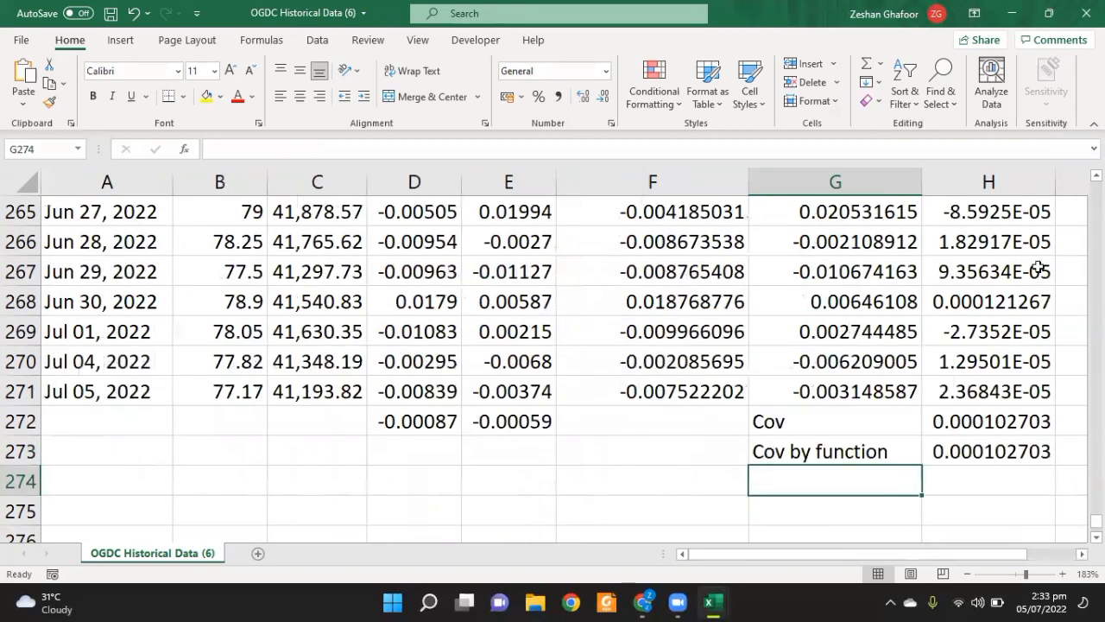
click(995, 248)
scroll(378, 461, down, 2)
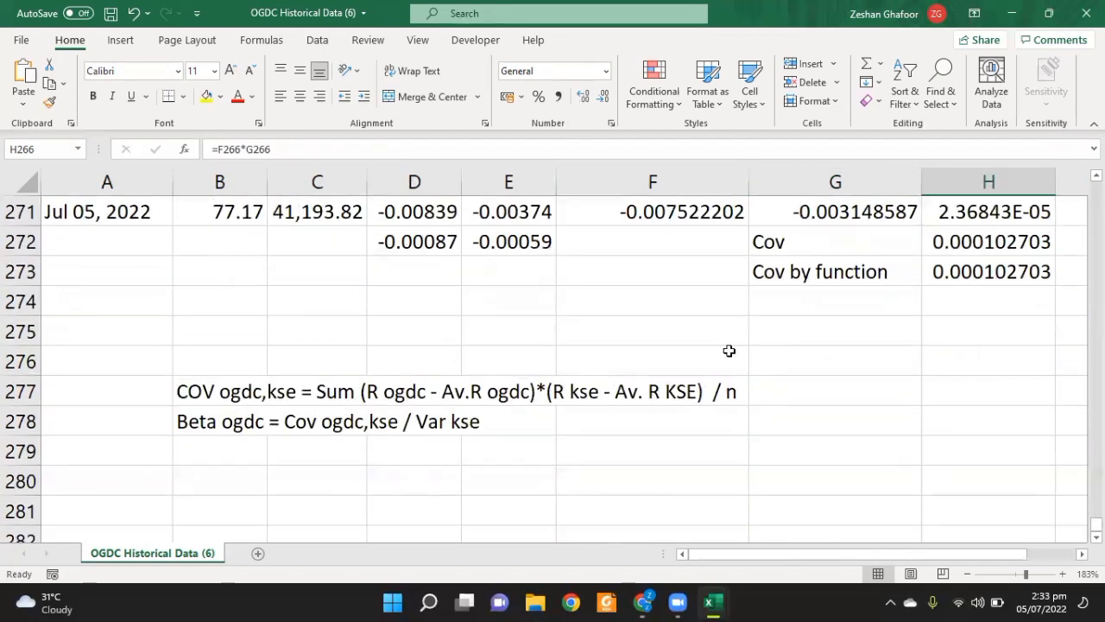
click(224, 452)
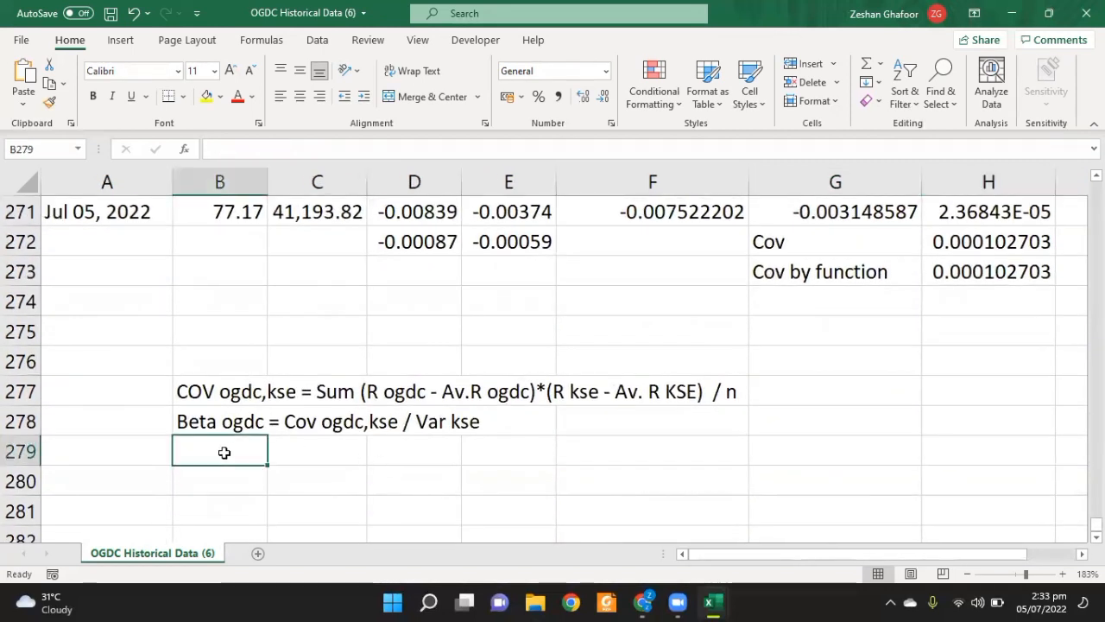
text(Vaq)
text(r)
key(BackSpace)
key(BackSpace)
text(r kse =)
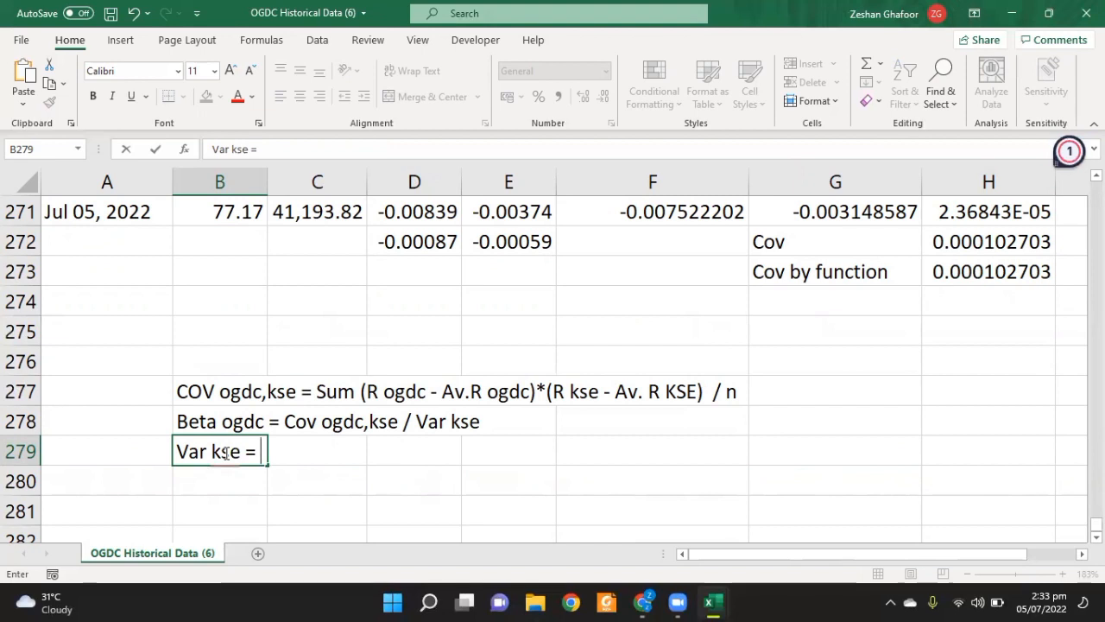
key(ctrl+Return)
- Copy the KSE deviation term "(R kse - Av. R KSE)" from the covariance note in B277, leaving that note as it is
key(Down)
key(Up)
key(Up)
key(Up)
key(F2)
key(Left)
key(Left)
key(Left)
key(Left)
key(Left)
key(Left)
key(Left)
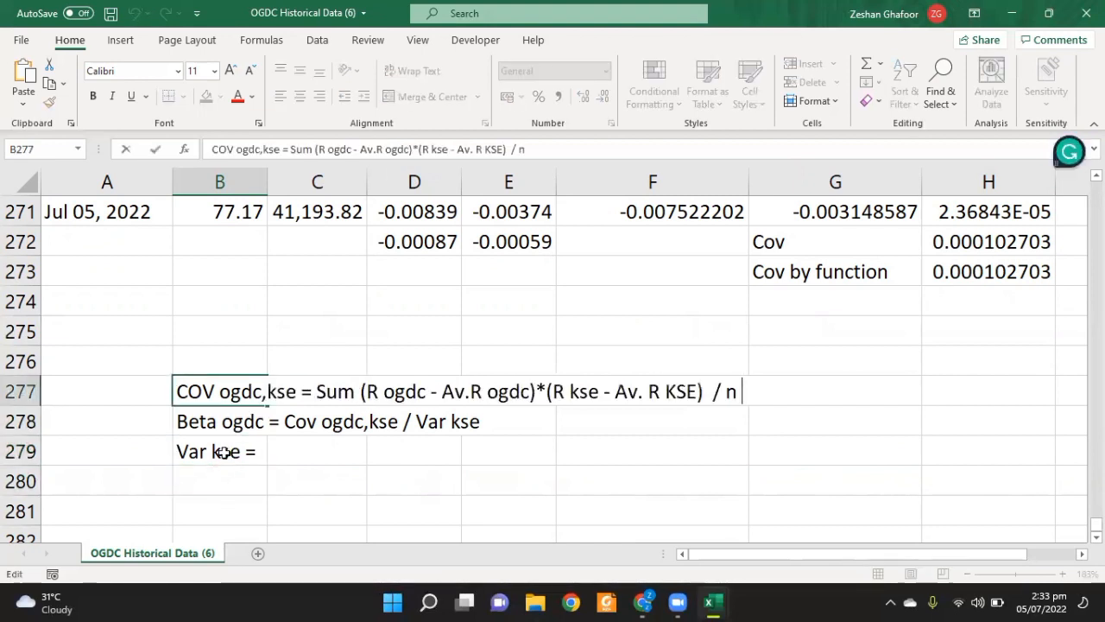
key(shift+Left)
key(shift+Left)
key(shift+Left)
key(shift+Left)
key(shift+Left)
key(shift+Left)
key(shift+Left)
key(shift+Left)
key(shift+Left)
key(shift+Left)
key(shift+Left)
key(shift+Left)
key(shift+Left)
key(shift+Left)
key(shift+Left)
key(shift+Left)
key(shift+Left)
key(shift+Left)
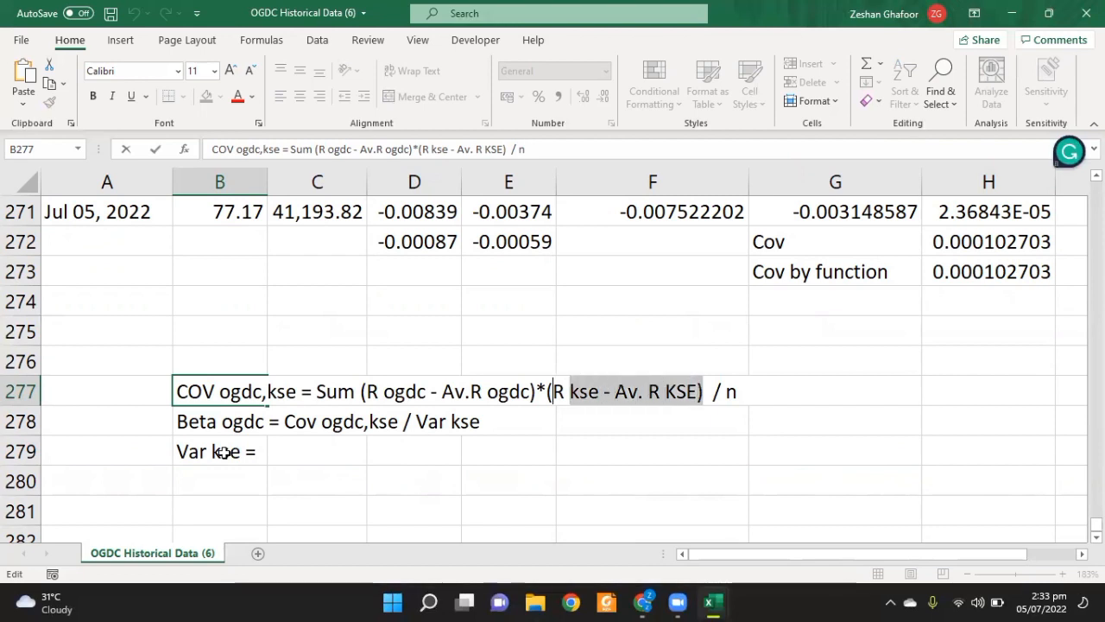
key(Return)
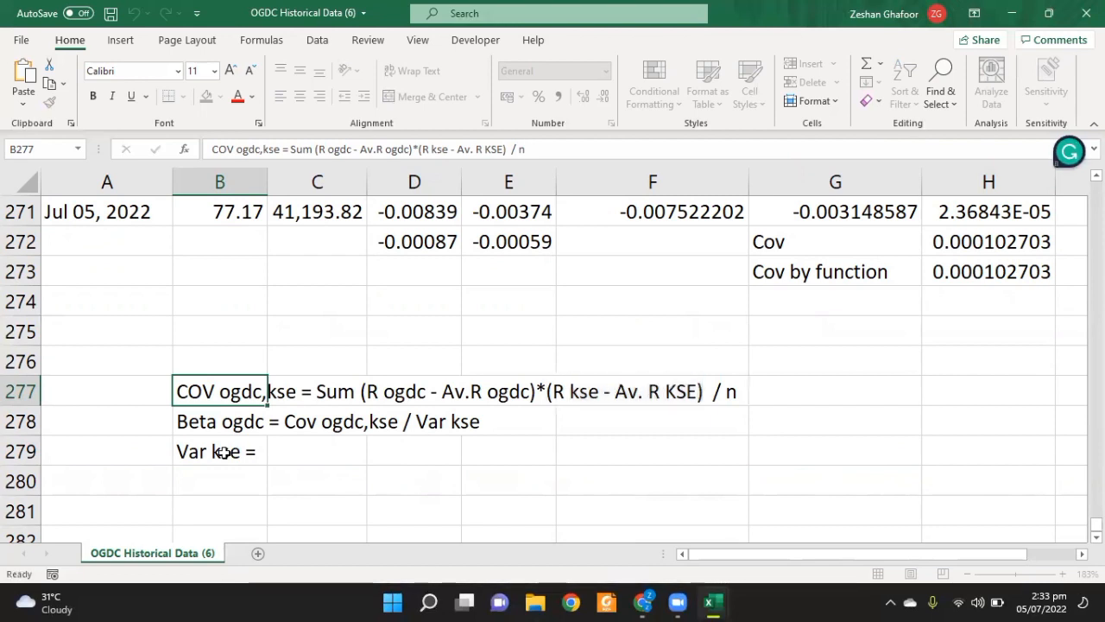
- Complete the variance note in B279 as "Var kse = sum (R kse - Av. R KSE)^2 / n"
key(Down)
key(Right)
key(Left)
key(F2)
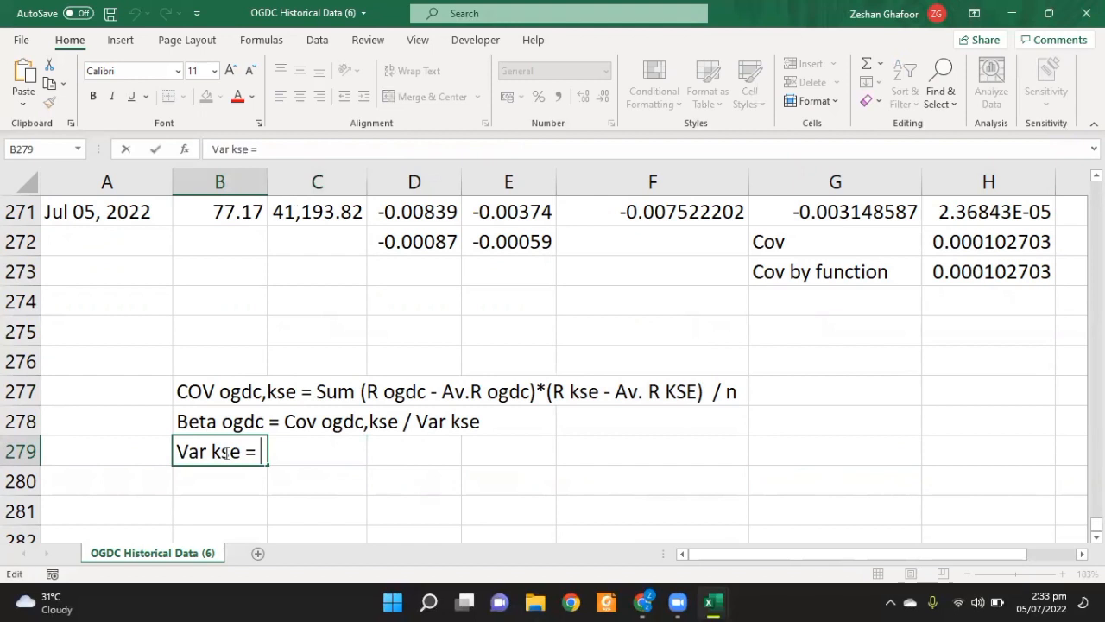
text((R kse - Av. R KSE))
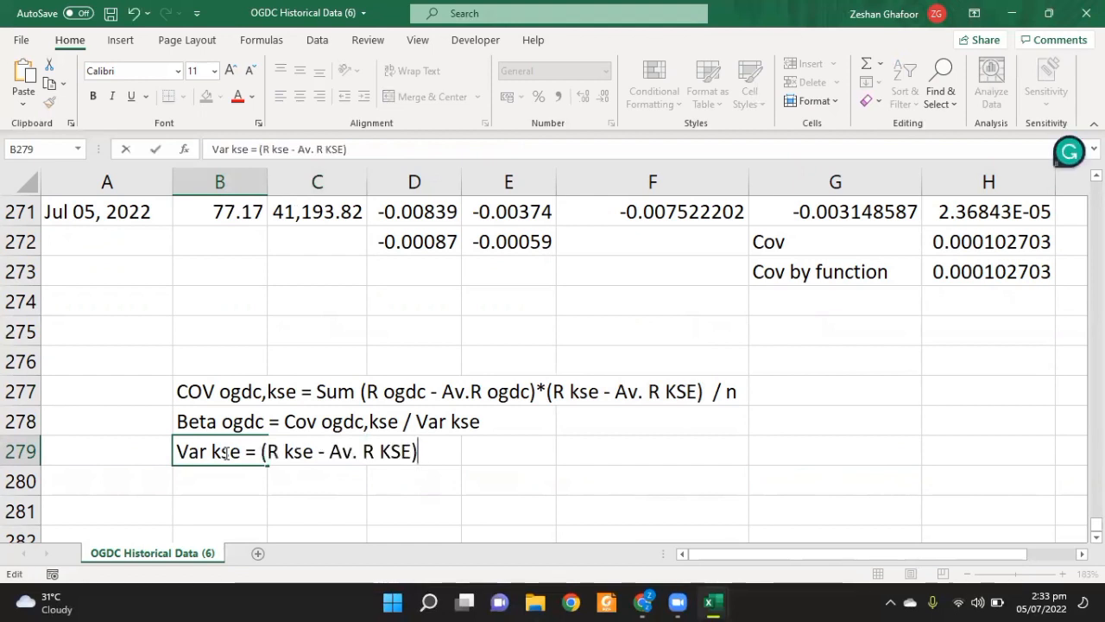
text(^2)
click(257, 451)
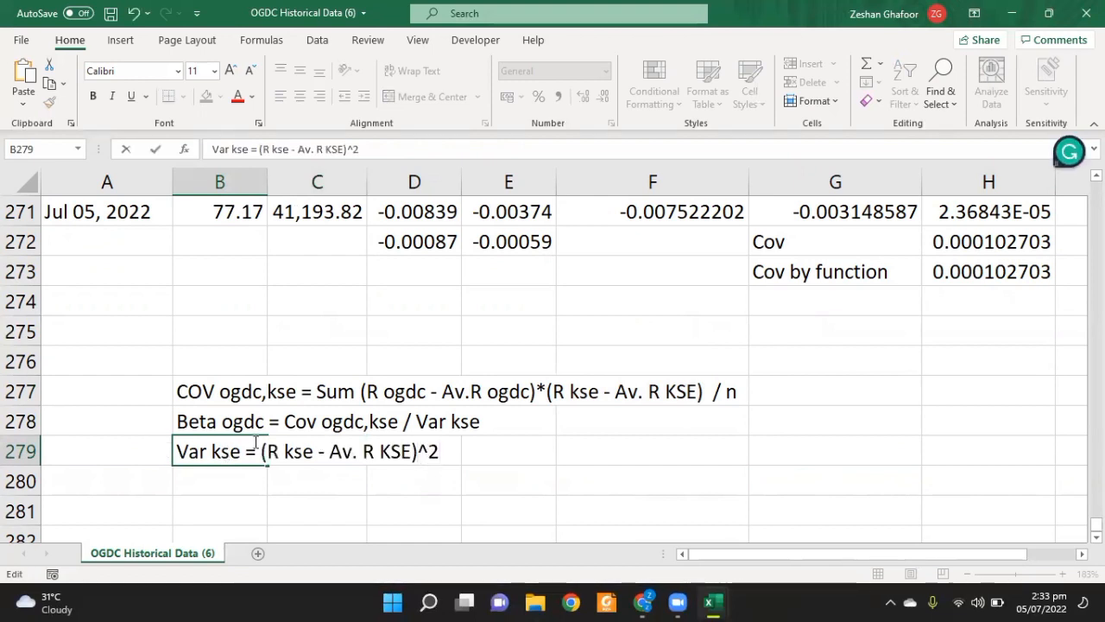
text(sum)
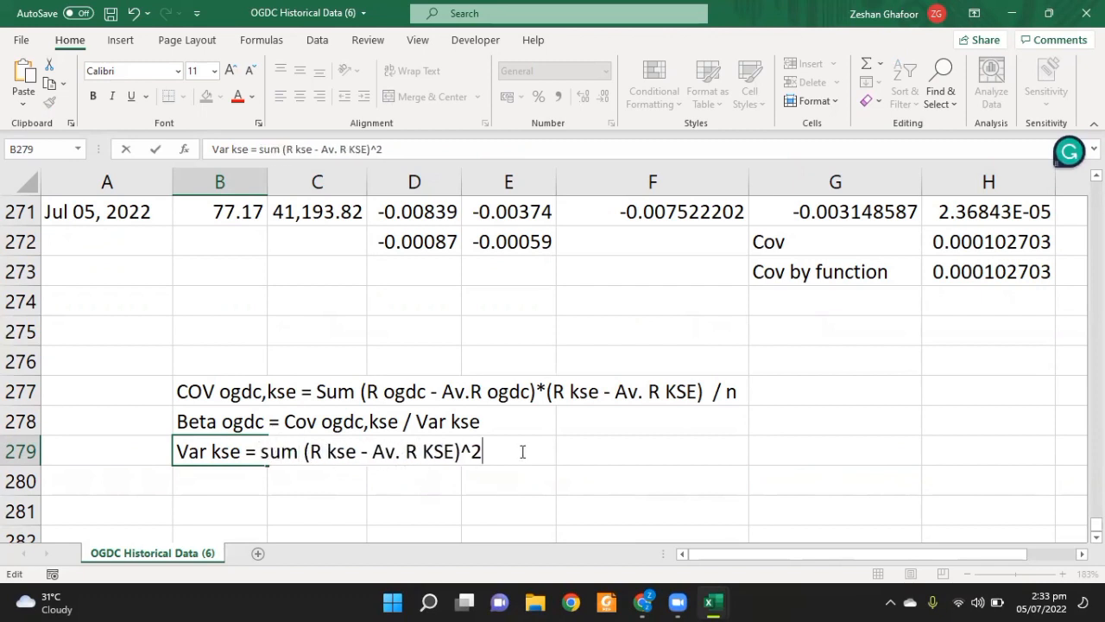
text( / n)
key(Return)
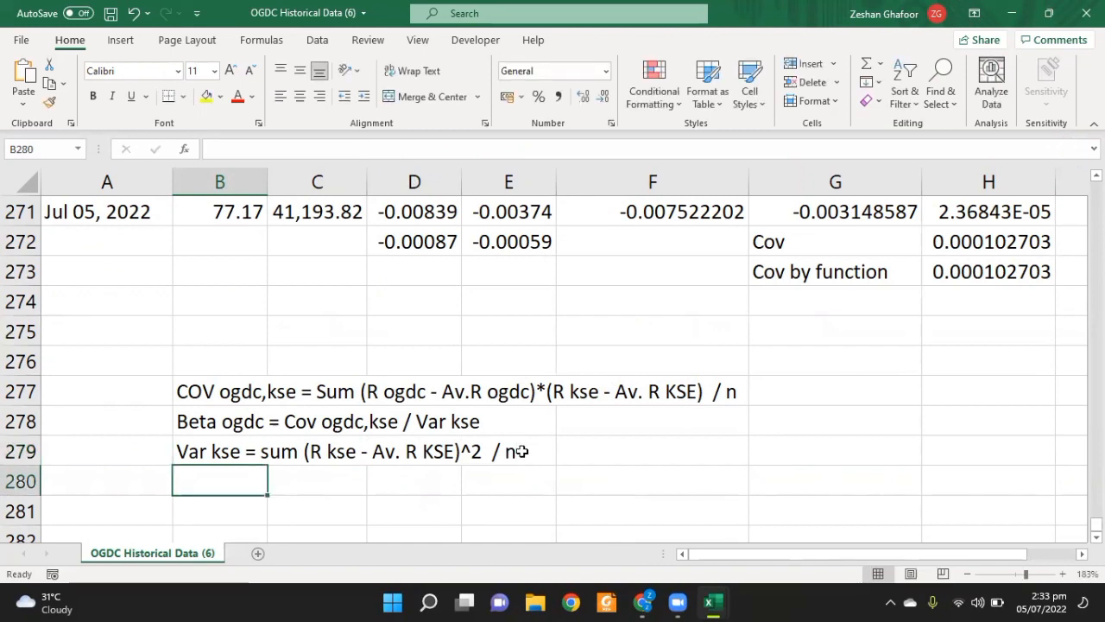
key(Up)
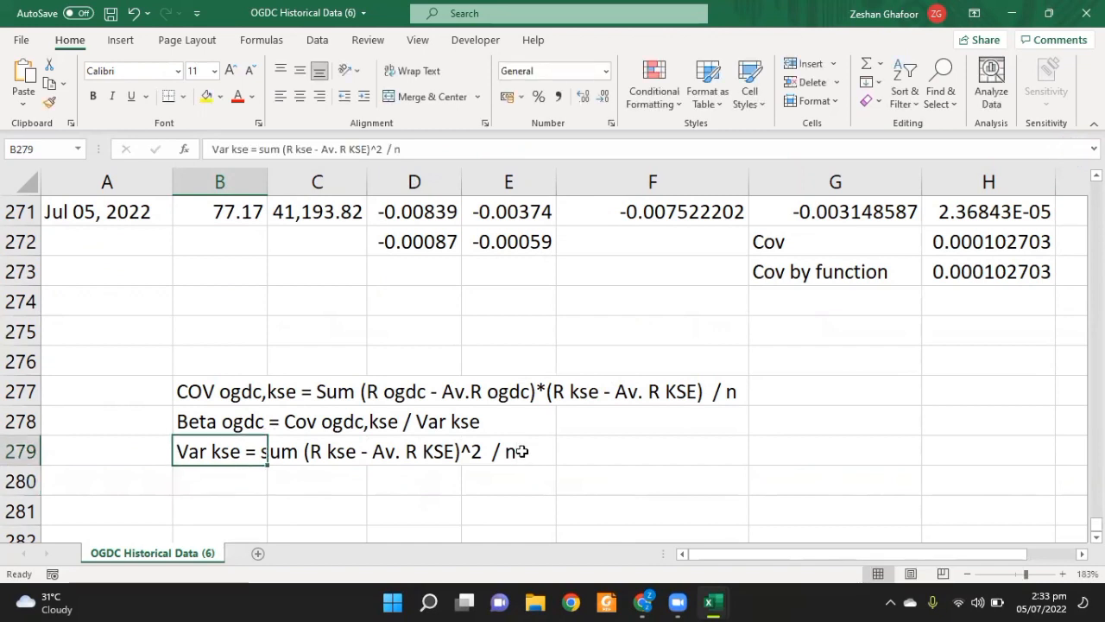
- Copy the heading "(R kse - Av. R KSE)" from G1 into I1
key(Up)
key(ctrl+Up)
key(ctrl+Up)
key(ctrl+Up)
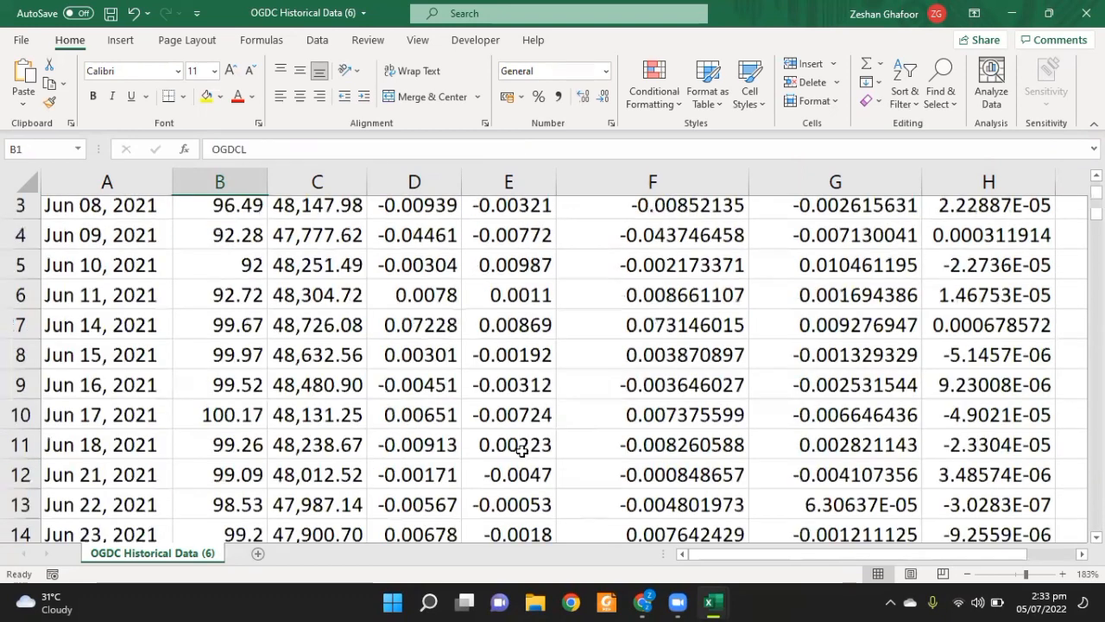
key(Right)
key(Right)
key(Right)
key(Right)
key(Right)
key(Right)
key(Right)
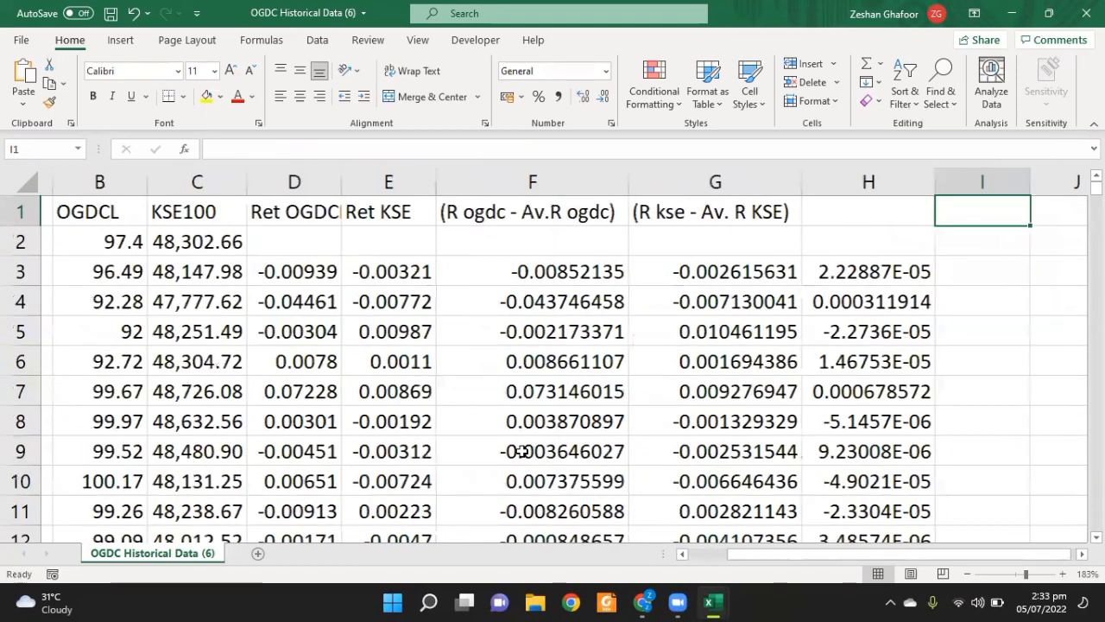
key(Right)
key(Left)
key(Down)
key(Down)
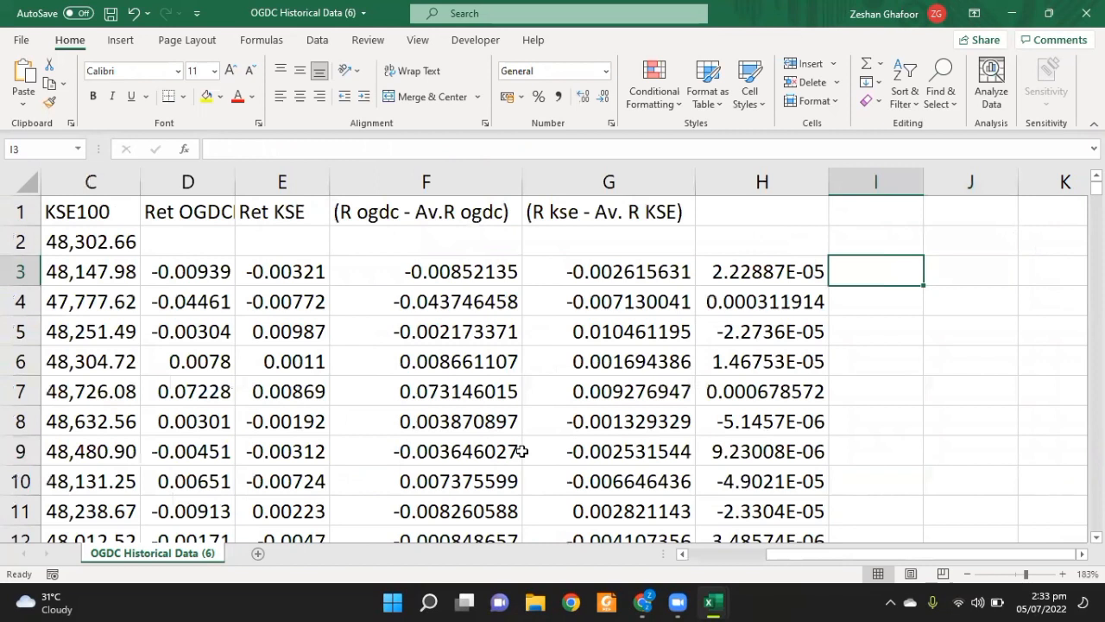
key(Up)
key(Up)
key(Left)
key(Left)
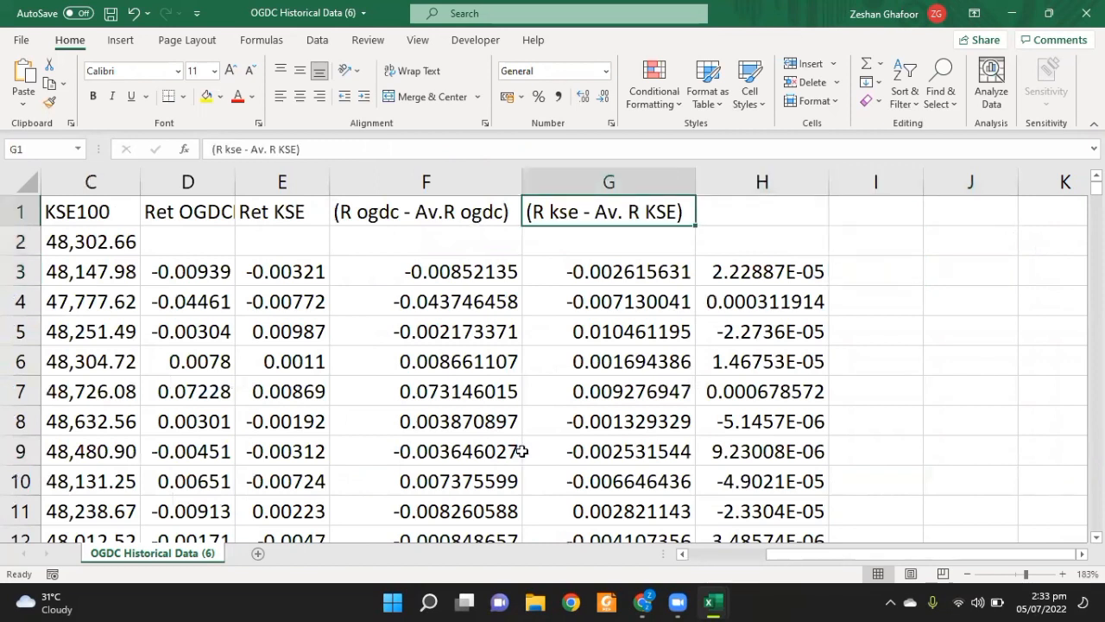
key(ctrl+c)
key(Right)
key(Right)
key(ctrl+v)
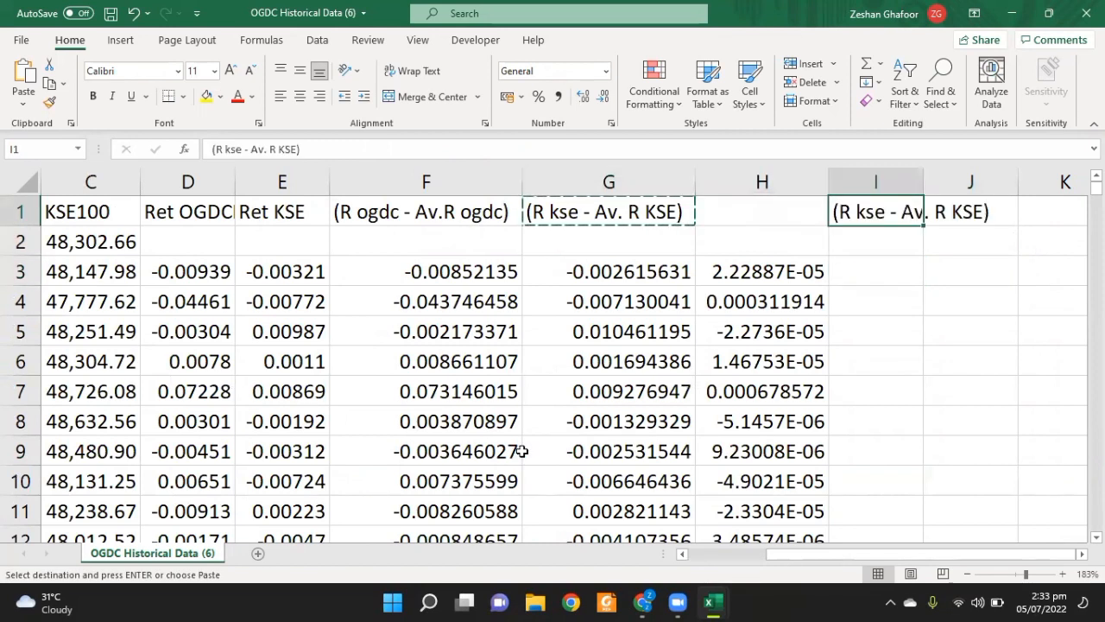
- Append "^2" to the copied heading in I1 so it reads "(R kse - Av. R KSE)^2"
key(F2)
text(^)
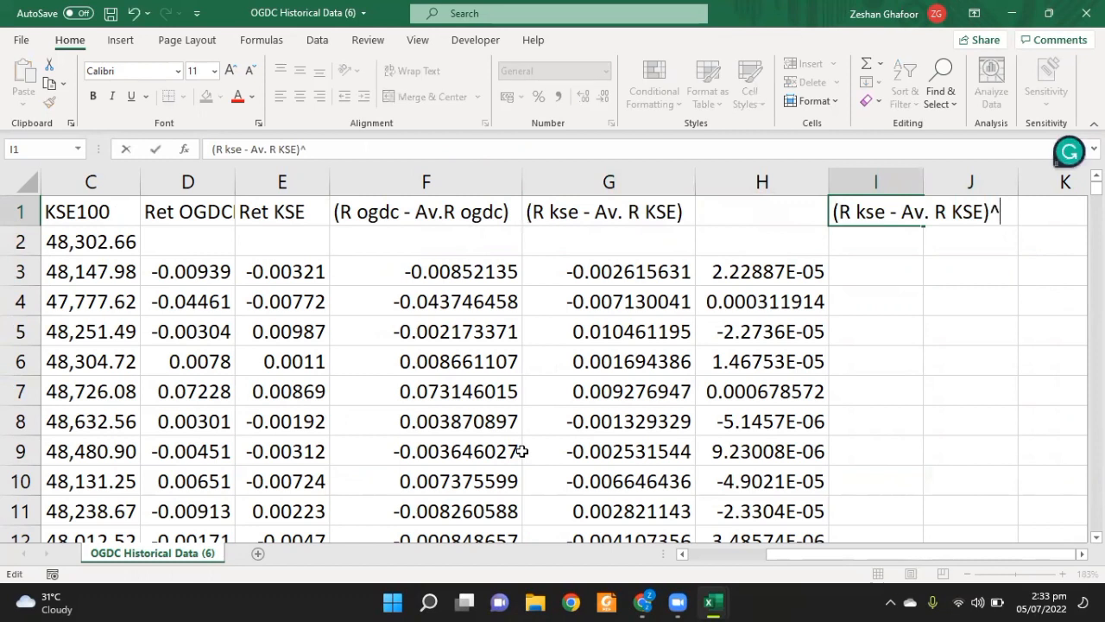
text(2)
key(Return)
- Enter the squared KSE deviation formula =G3^2 in I3 and fill it down column I
key(Down)
text(=)
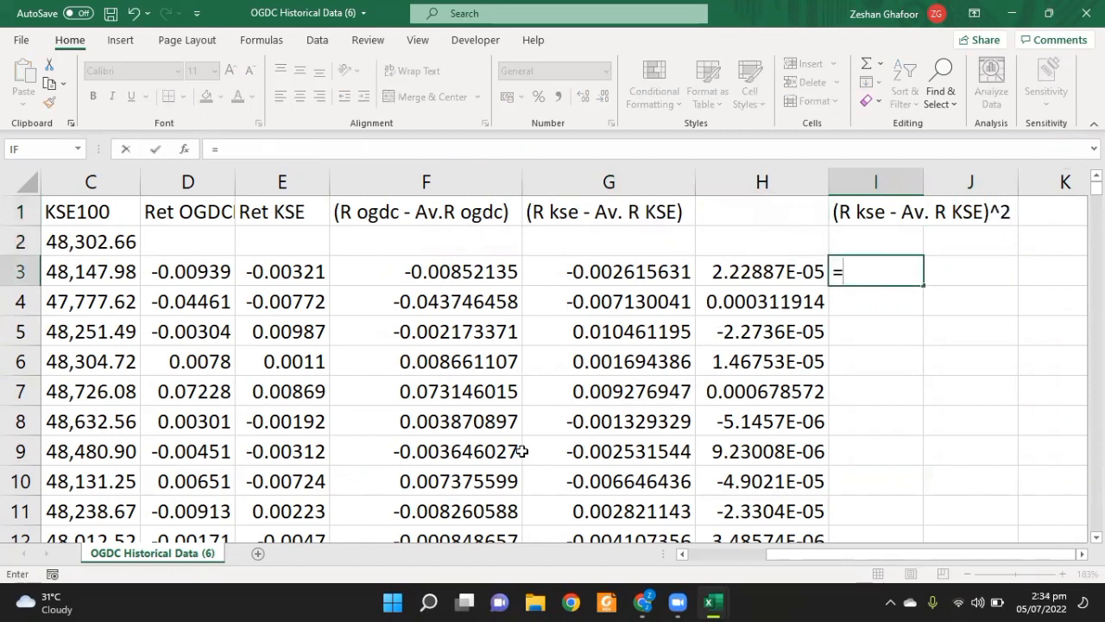
key(Left)
key(Left)
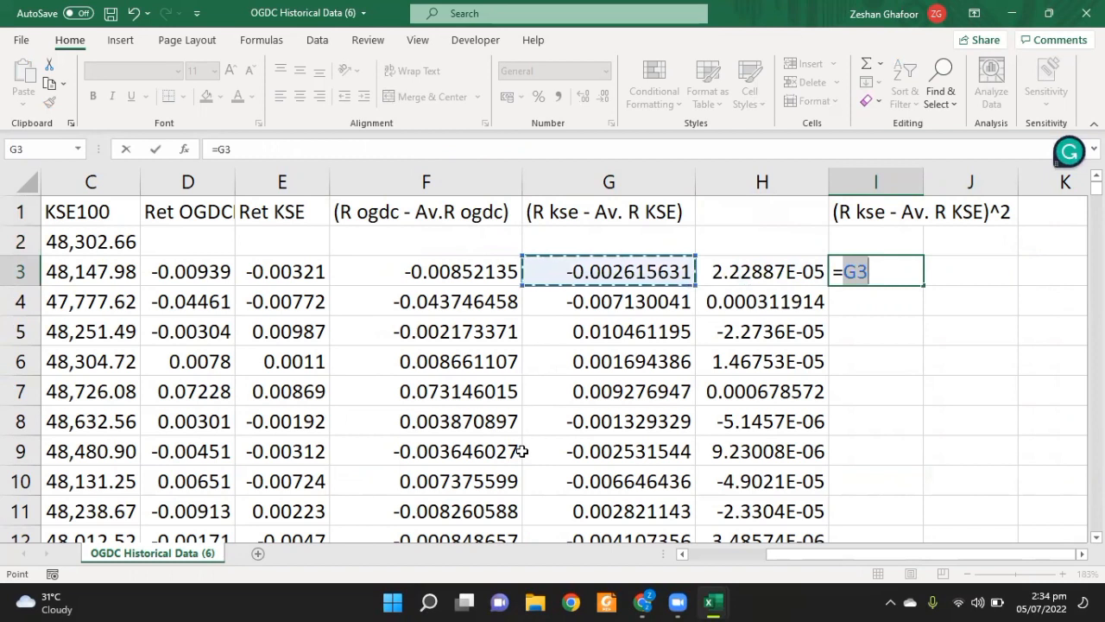
text(^2)
key(Return)
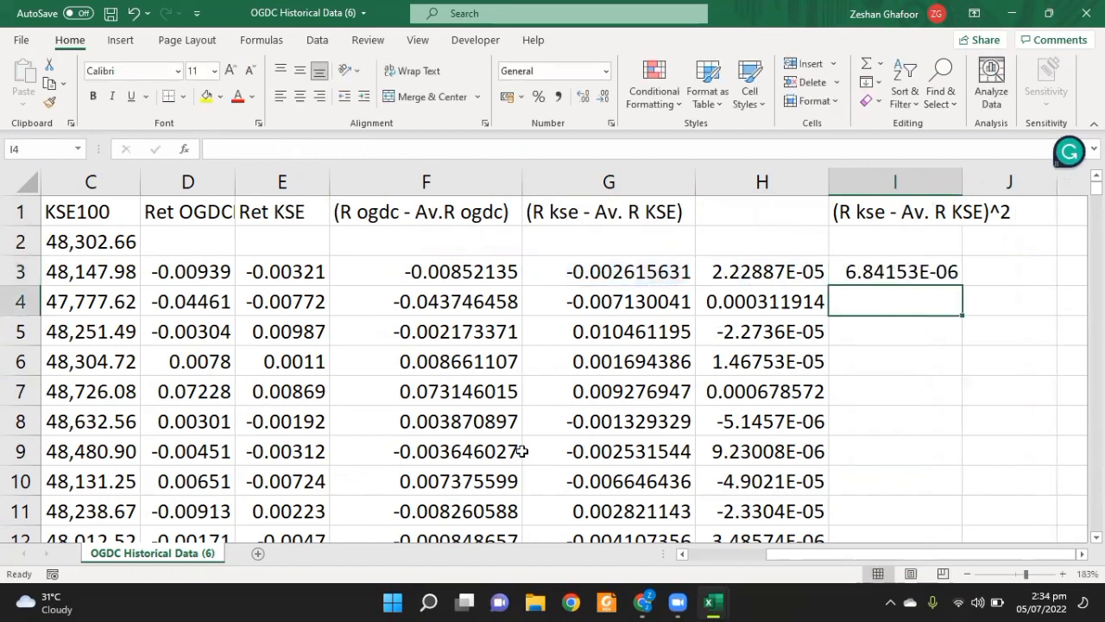
key(Up)
double_click(962, 285)
click(918, 366)
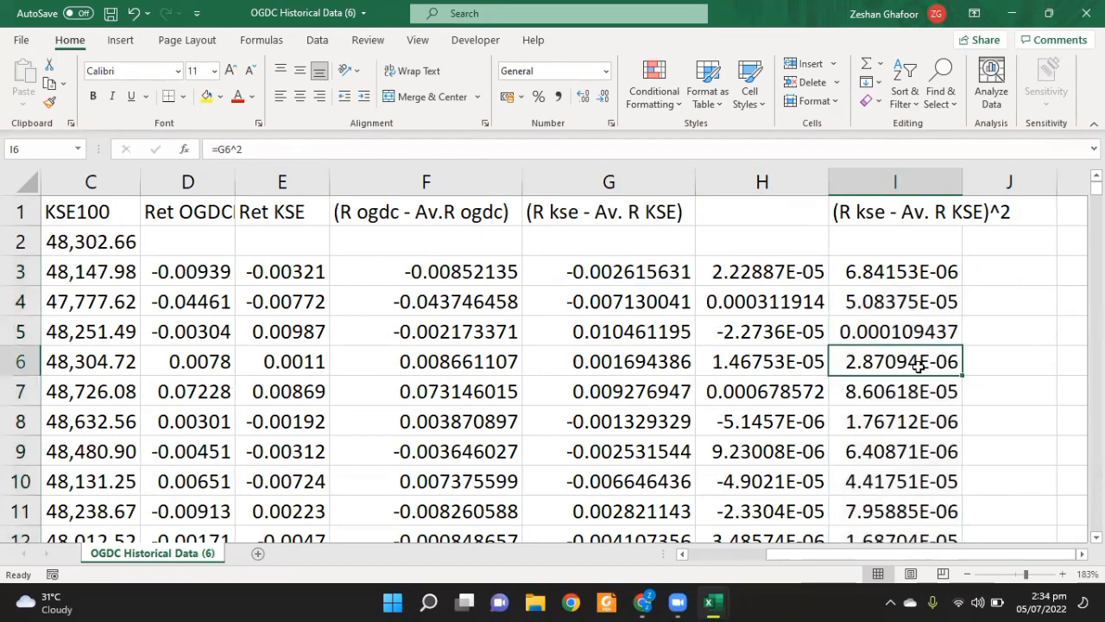
- Clear the surplus formulas from I272:I273, below the last data row of the squared deviations
key(ctrl+Down)
key(Down)
key(Up)
key(Up)
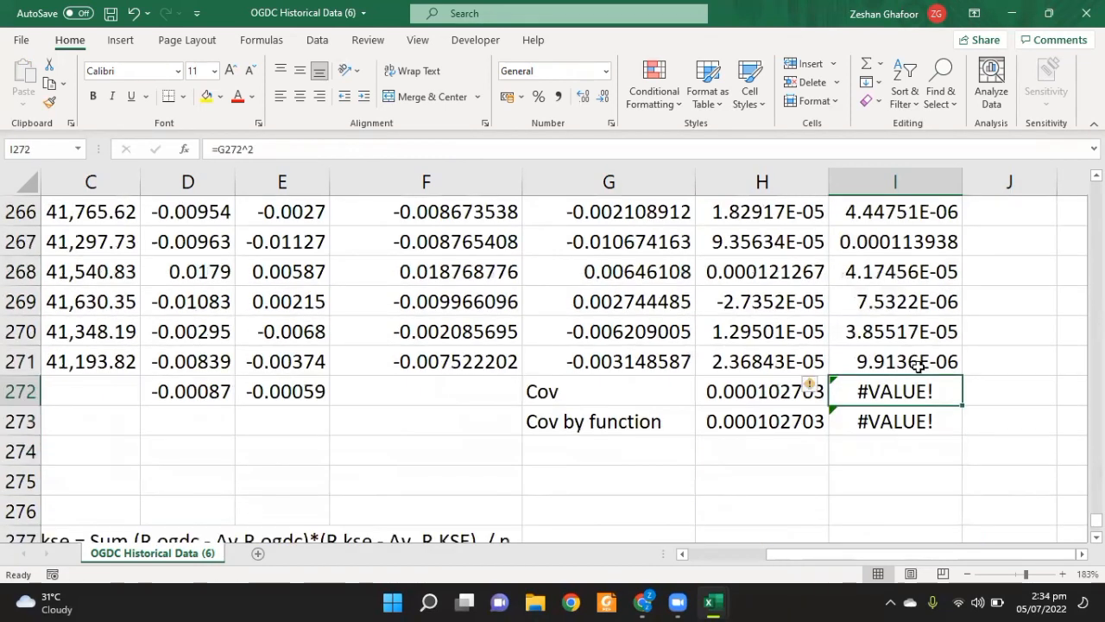
key(shift+Down)
key(Delete)
key(Down)
key(Up)
- Calculate the KSE variance manually in I272 by averaging the squared deviations with =AVERAGE(I3:I271)
text(=)
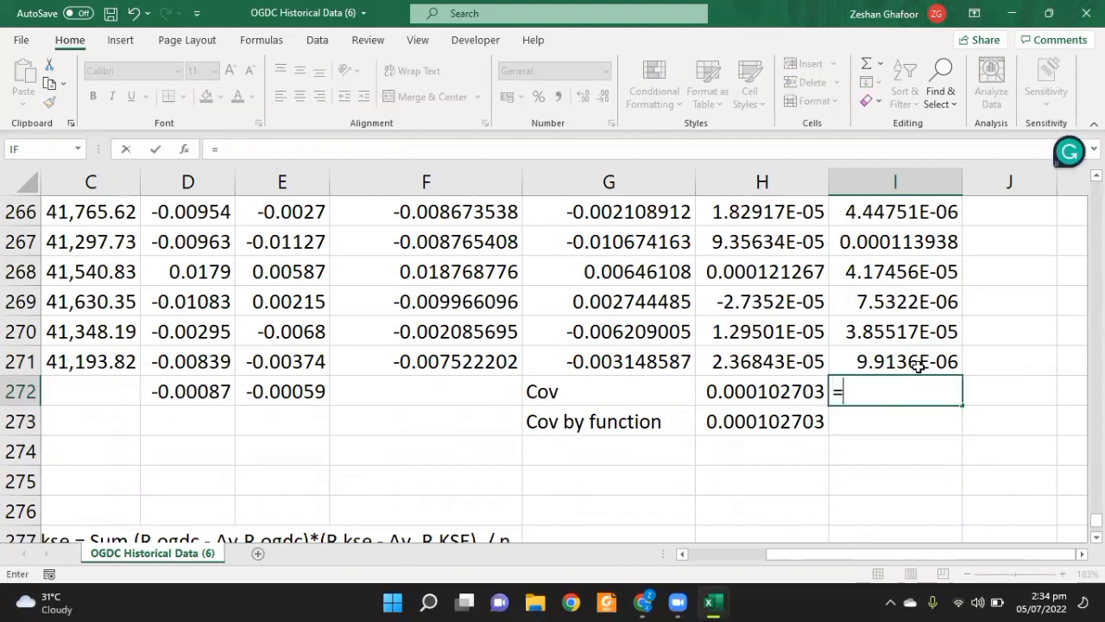
text(ave)
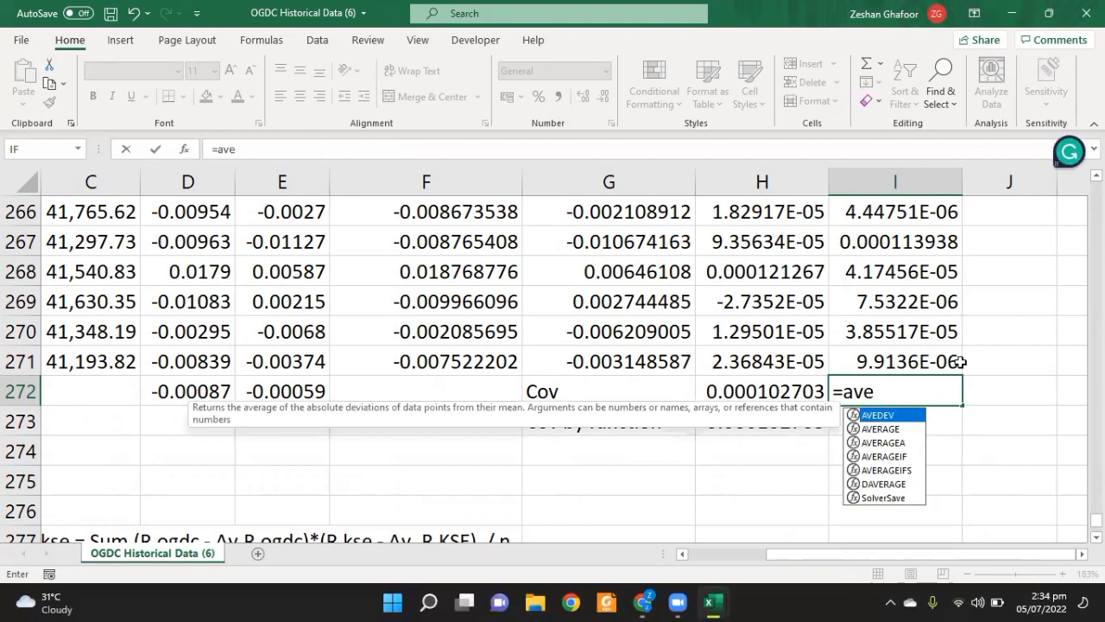
double_click(895, 429)
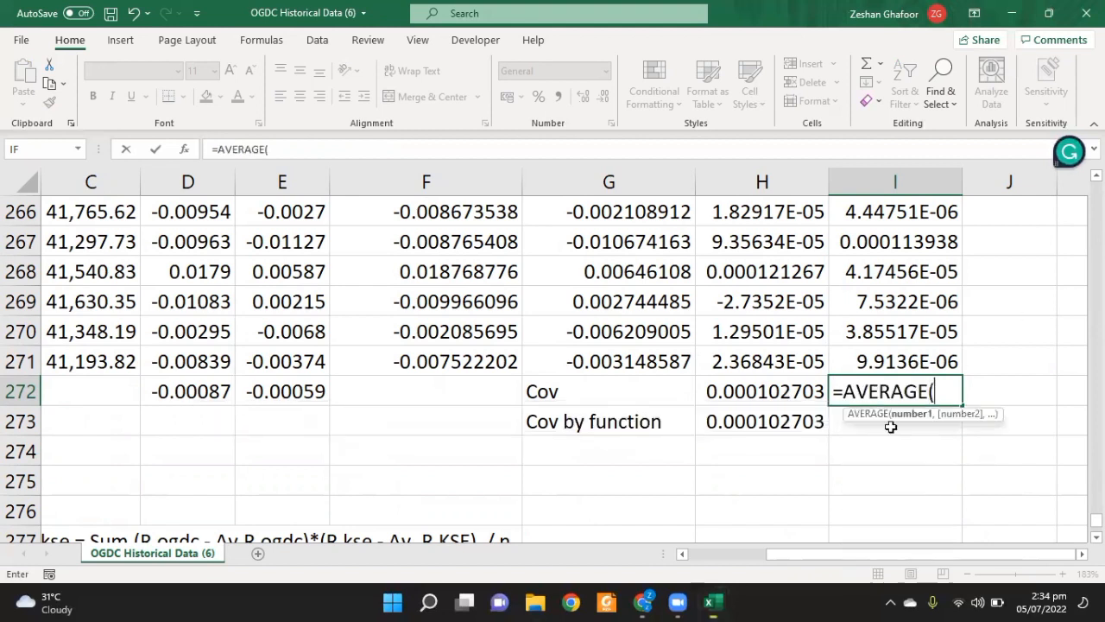
click(898, 359)
key(ctrl+shift+Up)
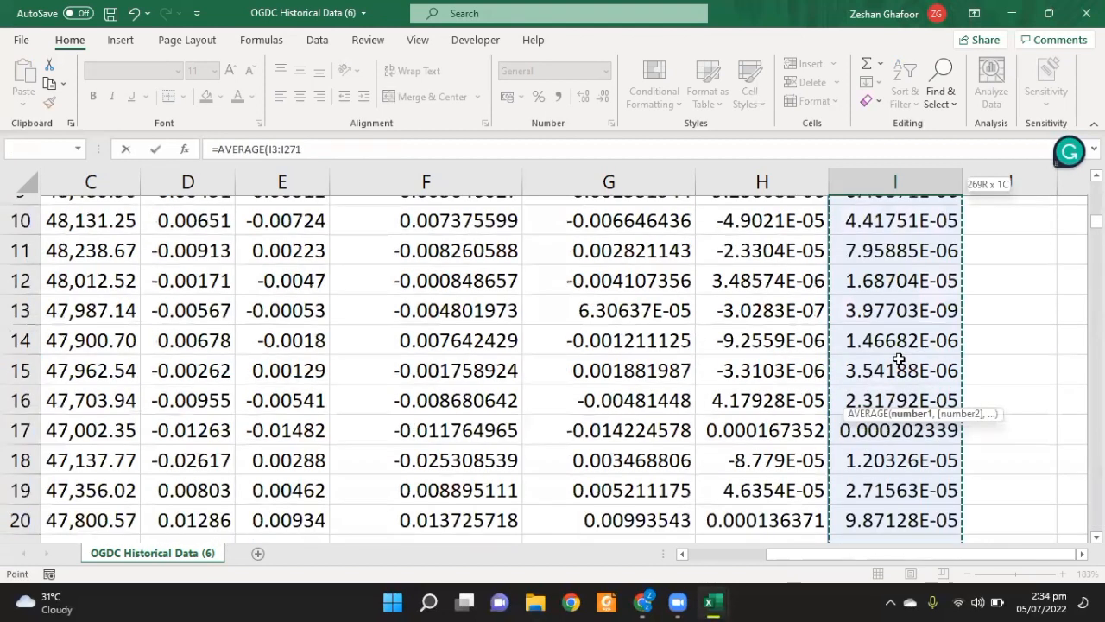
key(Return)
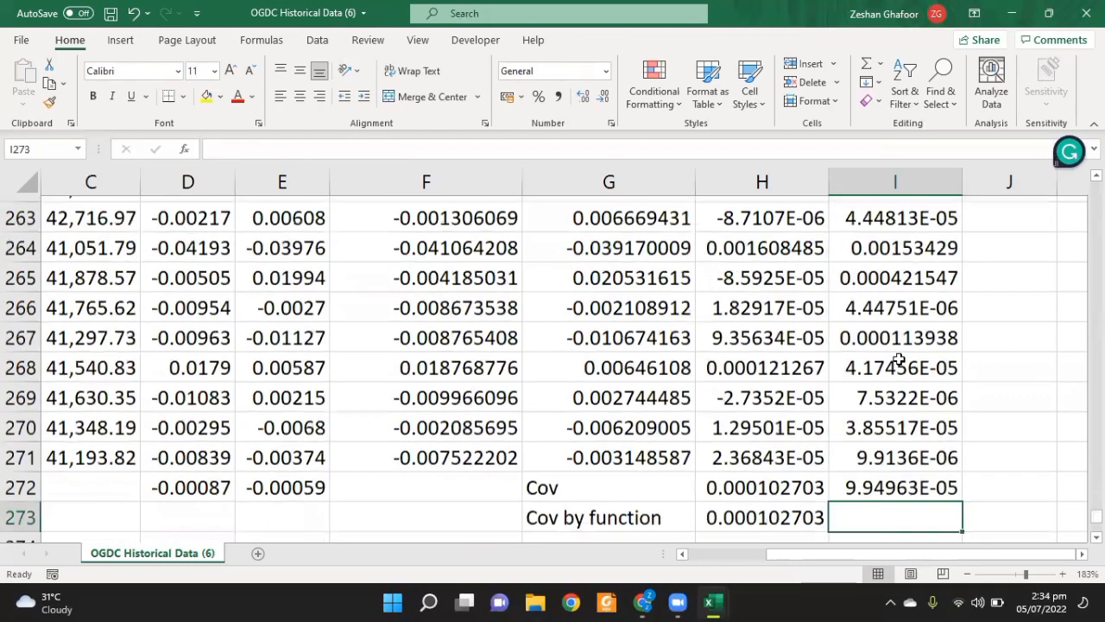
key(Up)
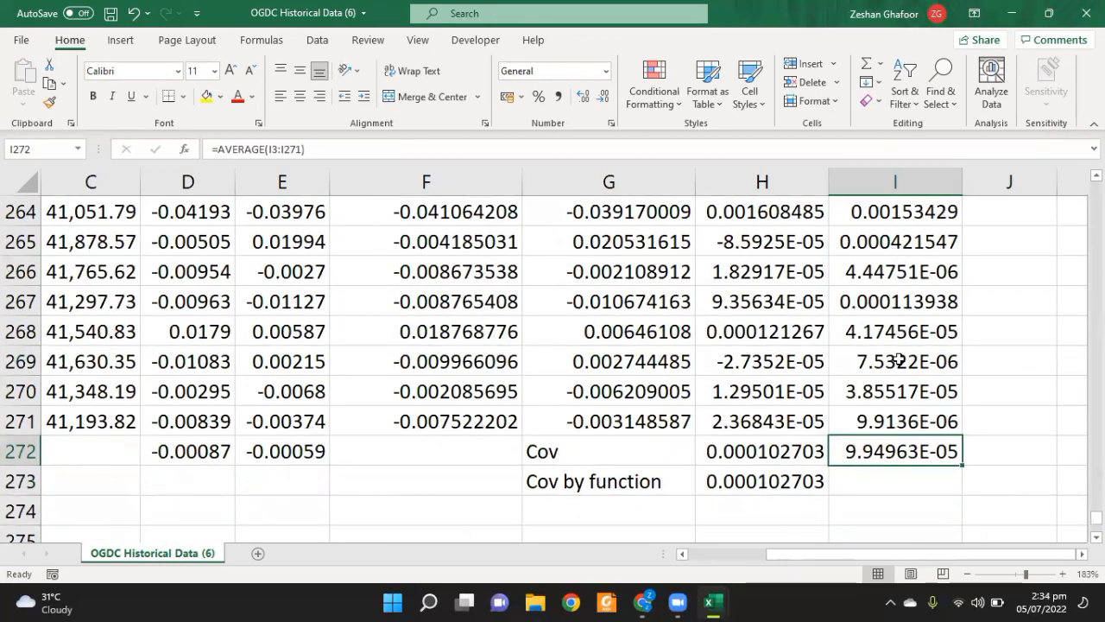
- Calculate the KSE variance by function in I273 with =VAR.P(E3:E271) on the KSE returns
key(Down)
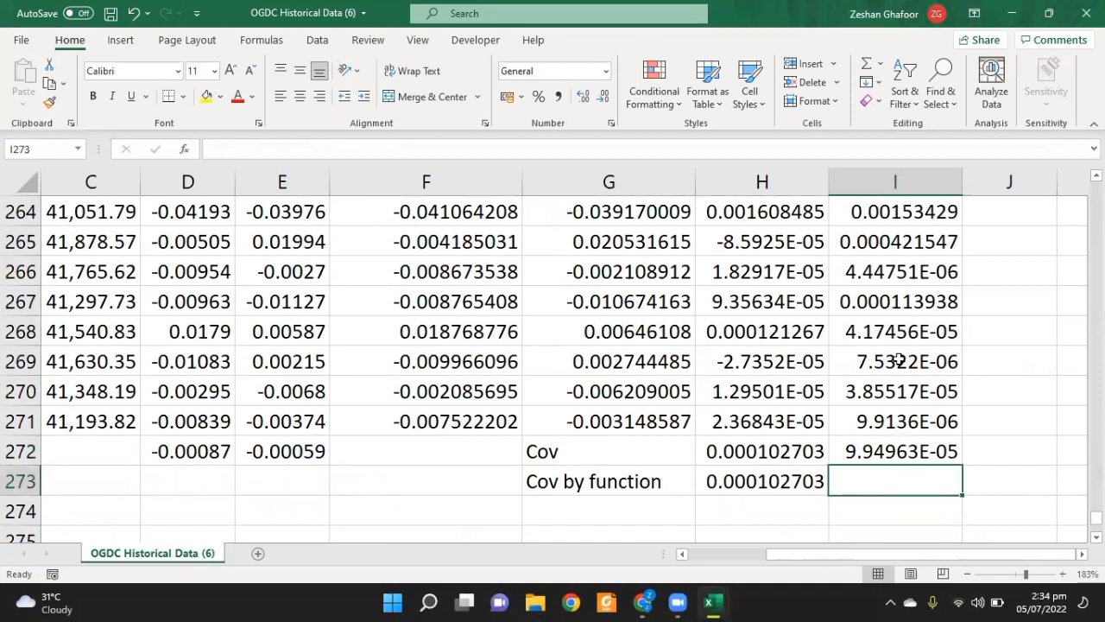
text(=var)
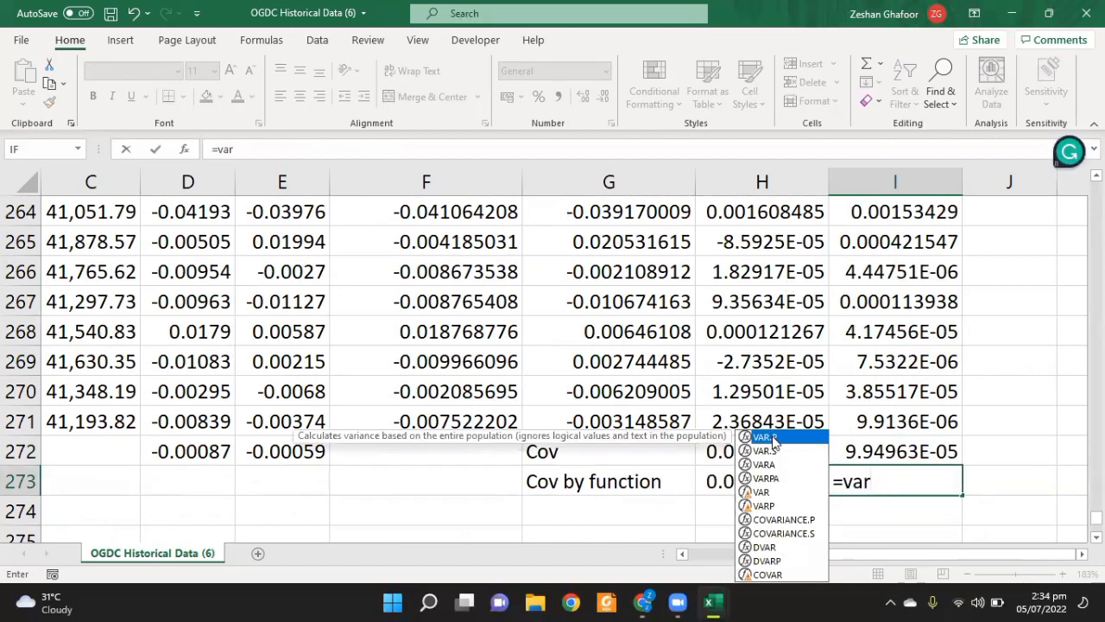
double_click(781, 442)
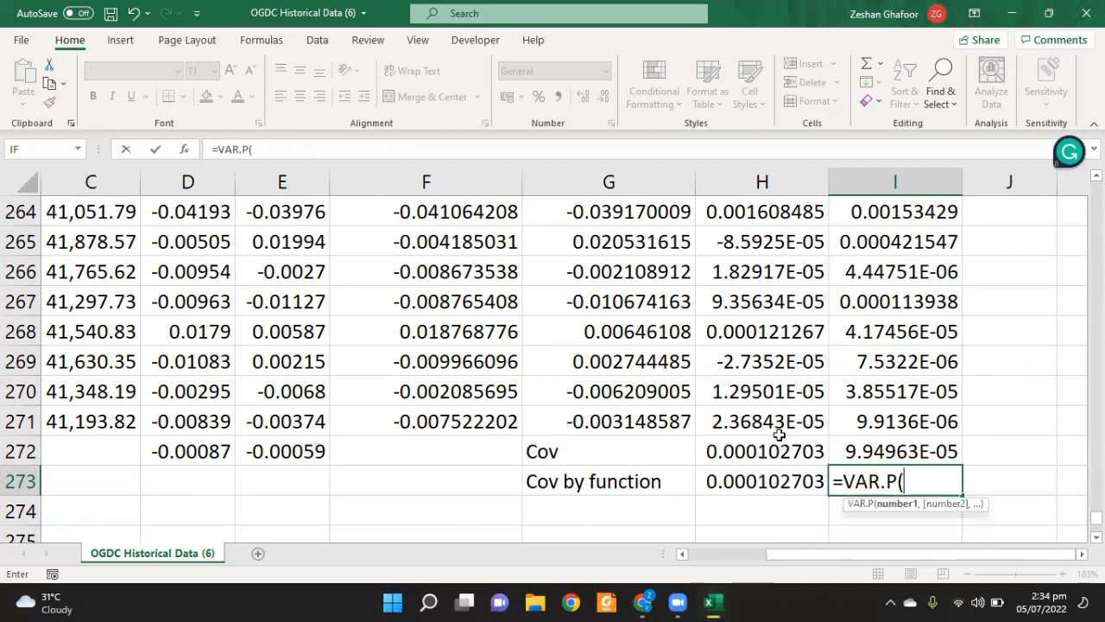
click(252, 418)
key(Left)
key(Left)
key(Left)
key(Left)
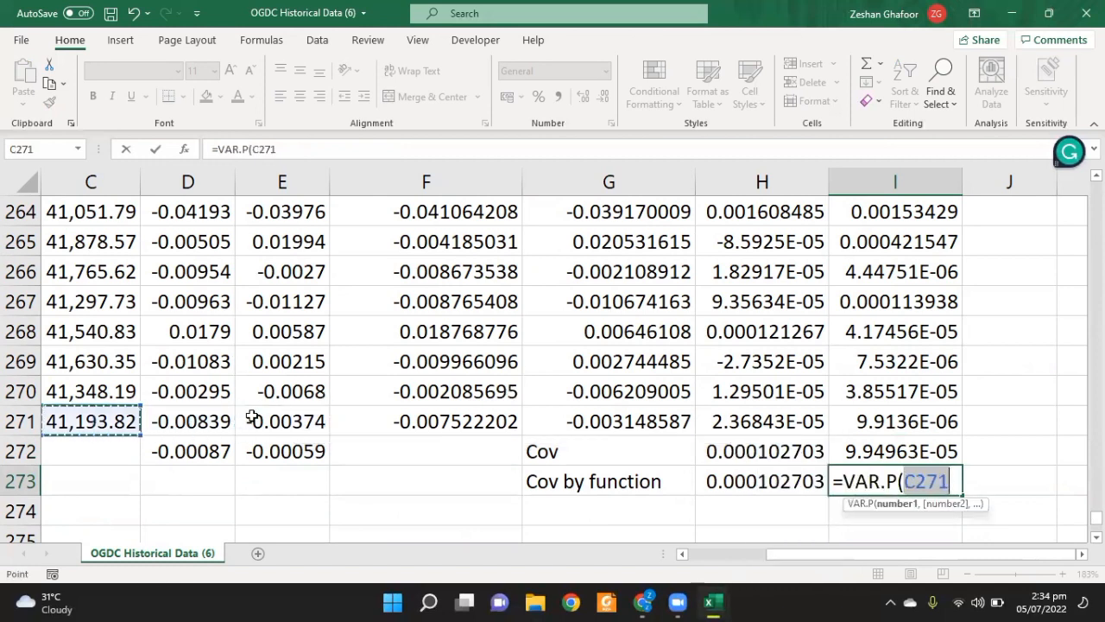
key(Right)
key(Right)
key(Right)
key(Right)
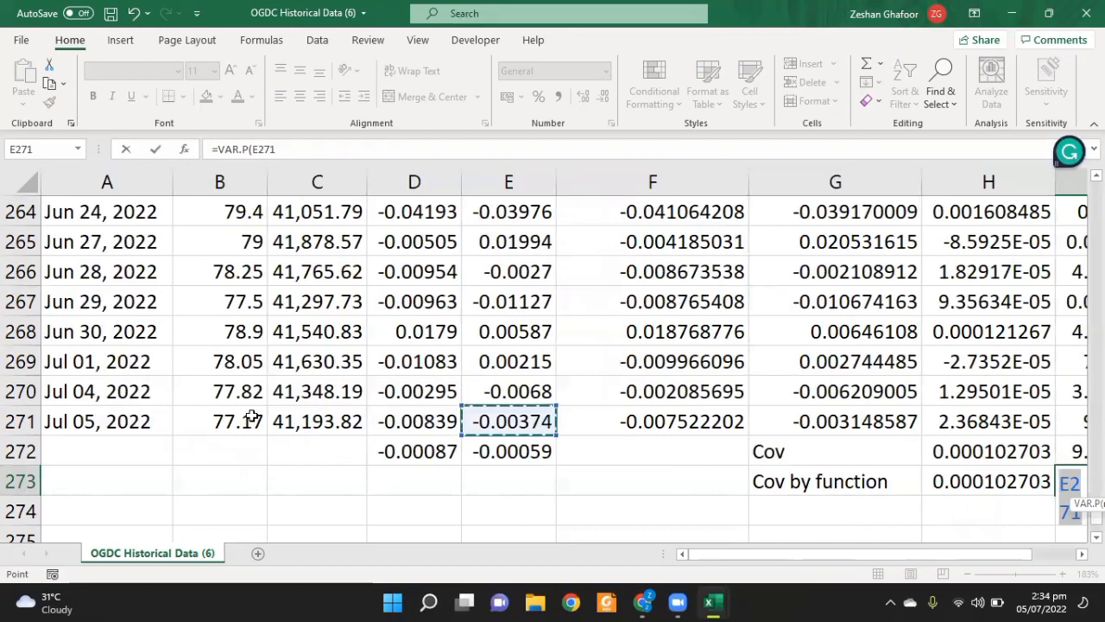
key(ctrl+shift+Up)
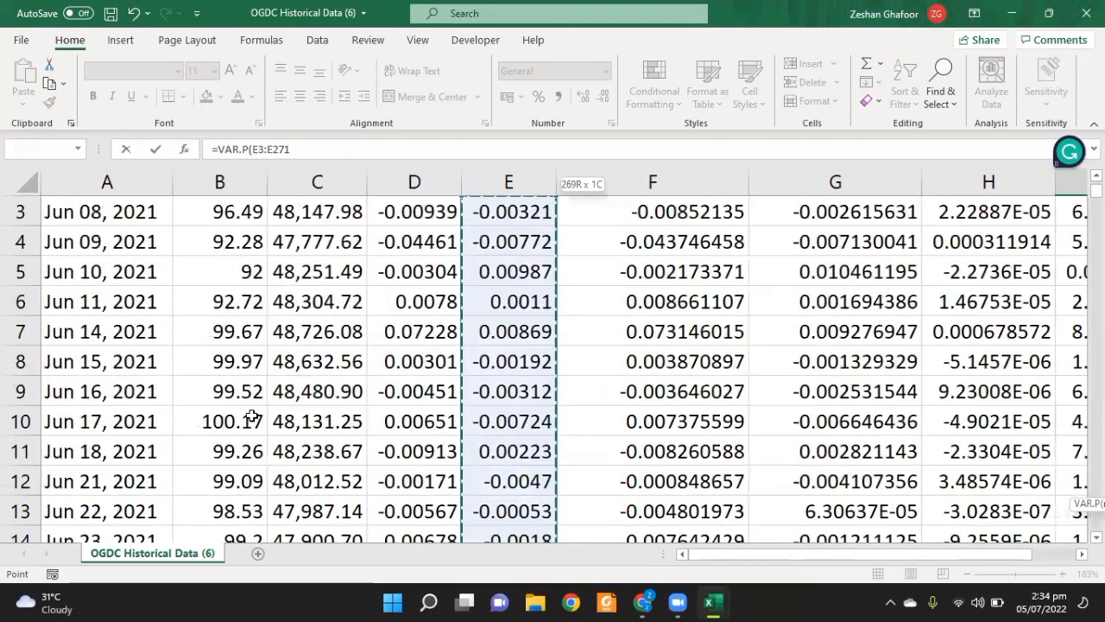
key(ctrl+Return)
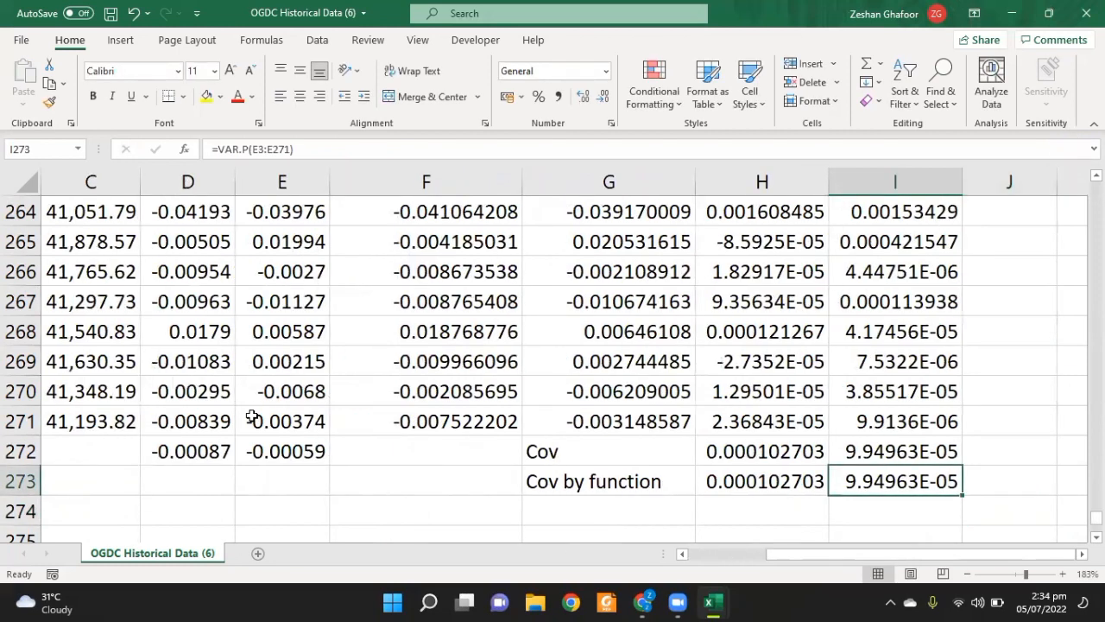
- Label the two KSE variance results with Var in J272 and Var by function in J273
scroll(251, 416, down, 1)
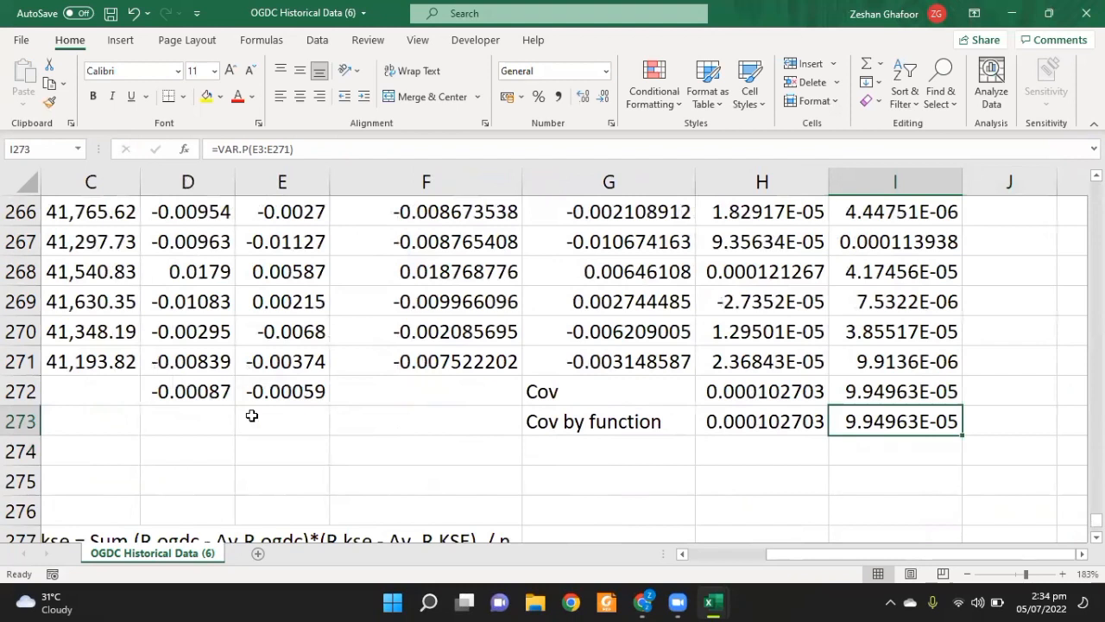
click(972, 393)
text(Var)
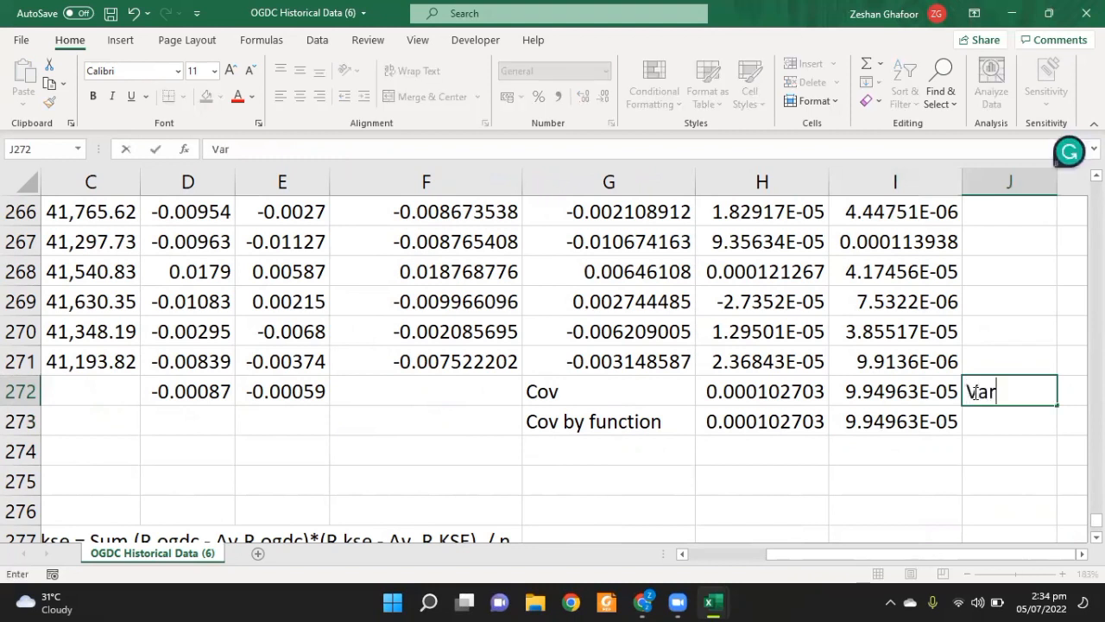
key(Return)
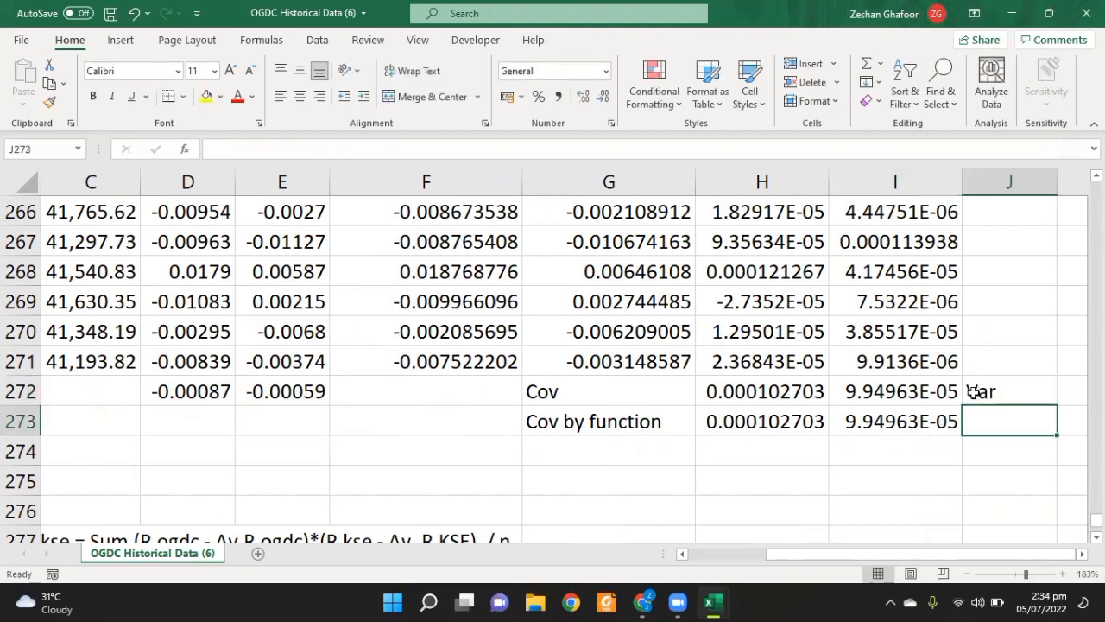
text(Var by)
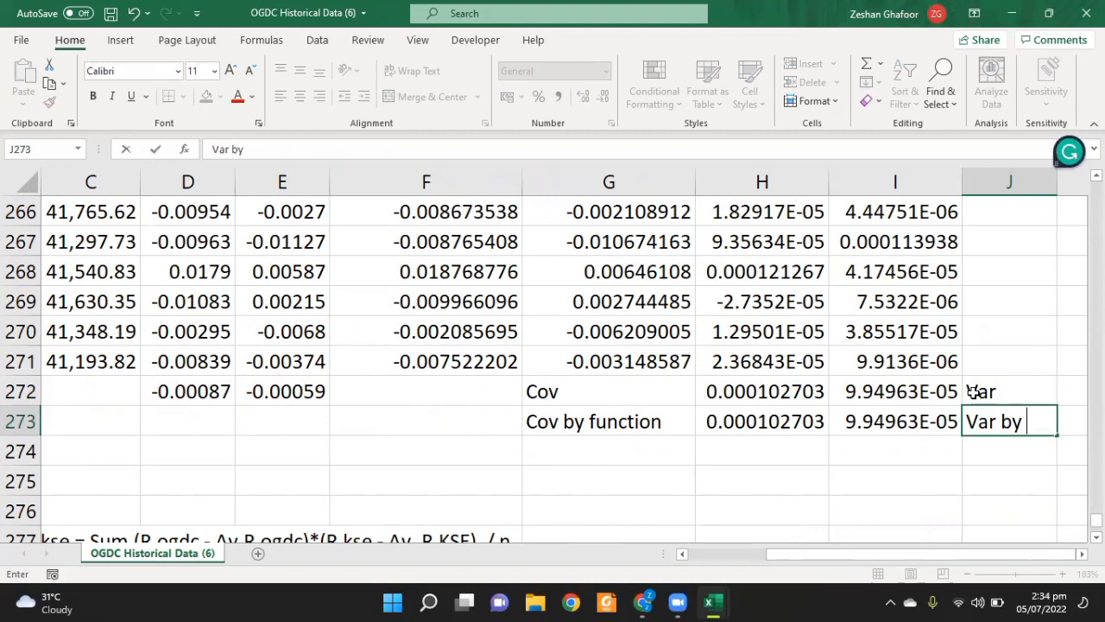
text( fuct)
key(BackSpace)
text(nction)
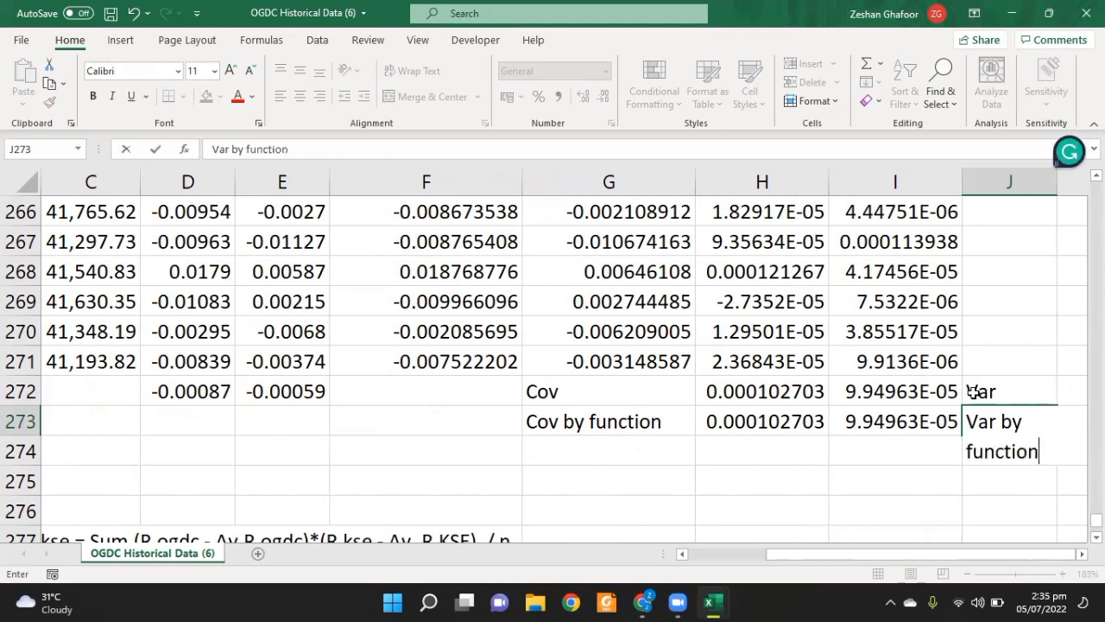
key(Return)
- Fit the width of column J to the variance labels
key(Up)
key(Right)
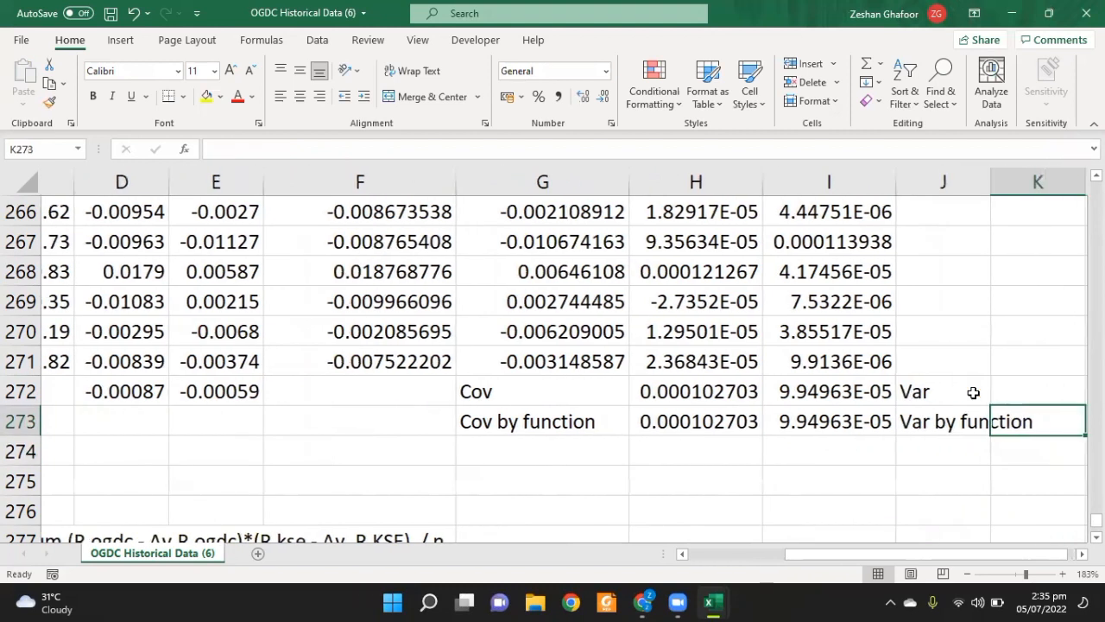
key(Left)
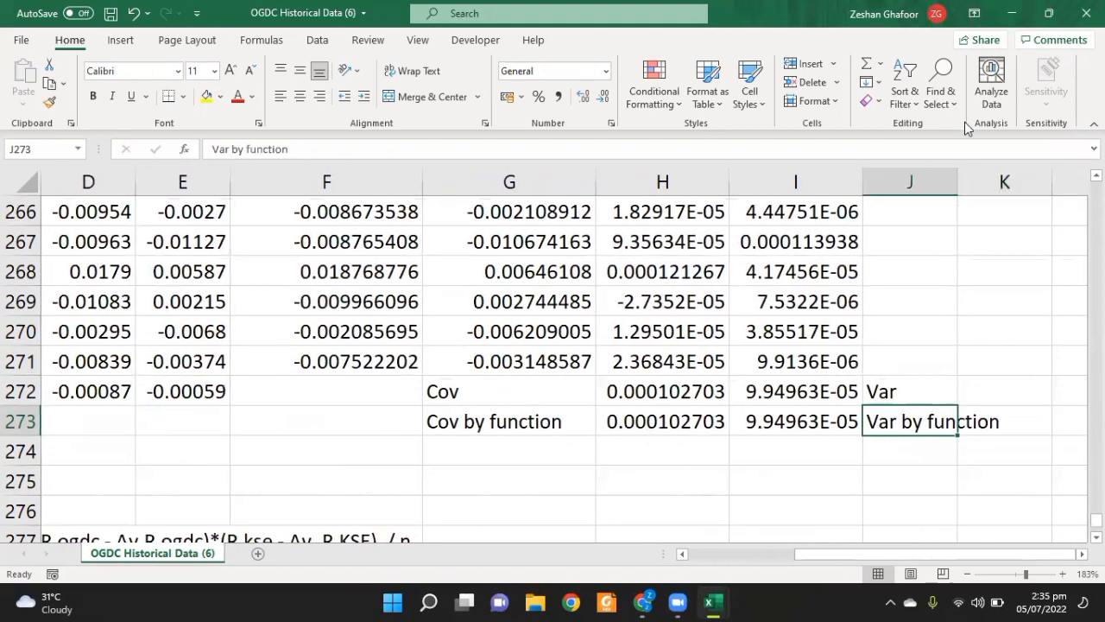
double_click(957, 178)
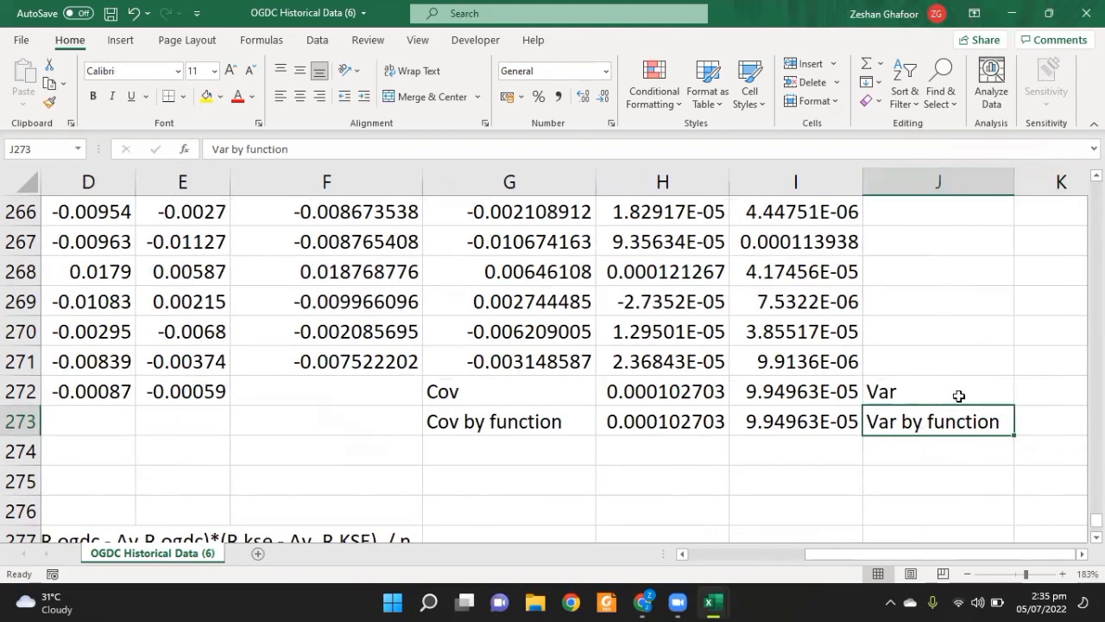
- Review the averaging formula in I272 against the covariance, beta and variance formula notes in B277:B279
double_click(818, 394)
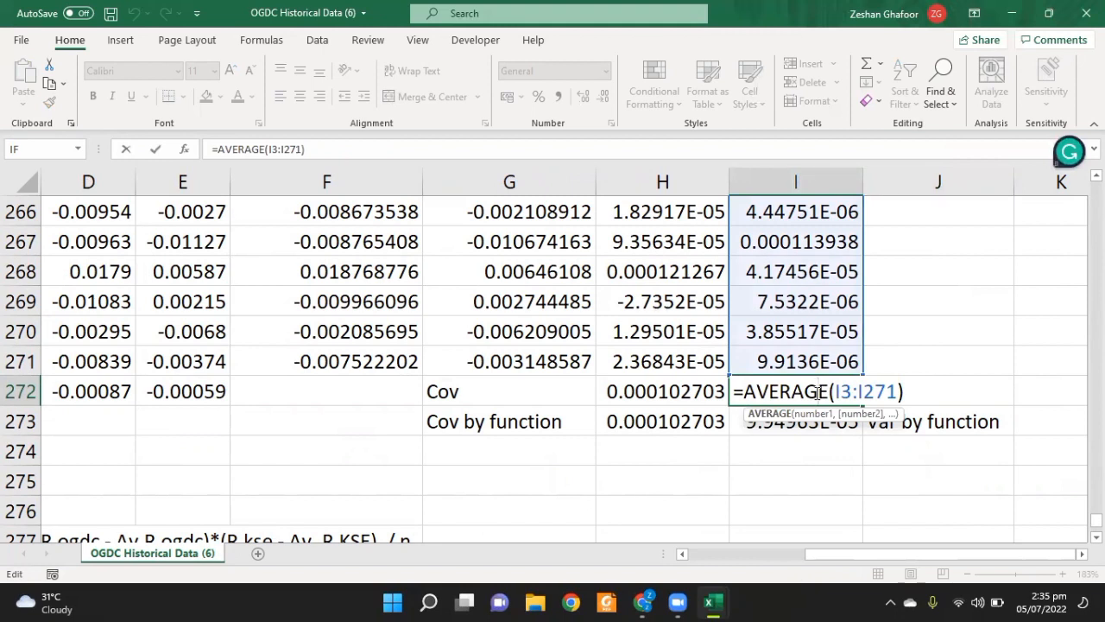
key(Return)
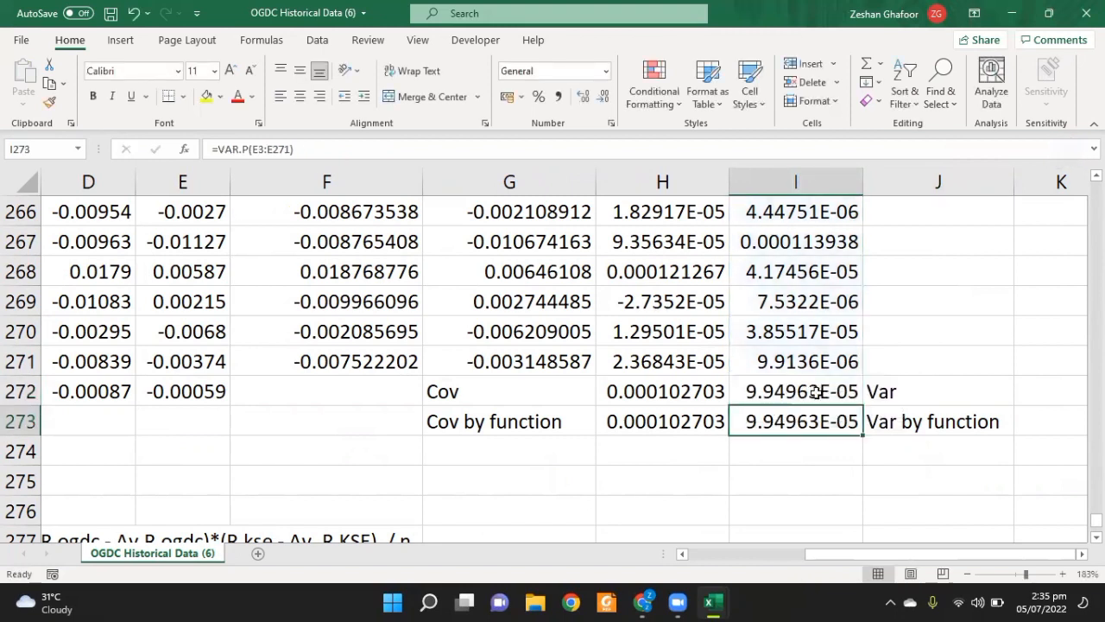
key(Left)
key(Left)
key(Home)
key(Down)
key(Down)
key(Down)
key(Down)
key(Down)
key(Down)
key(Down)
key(Down)
key(Down)
key(Down)
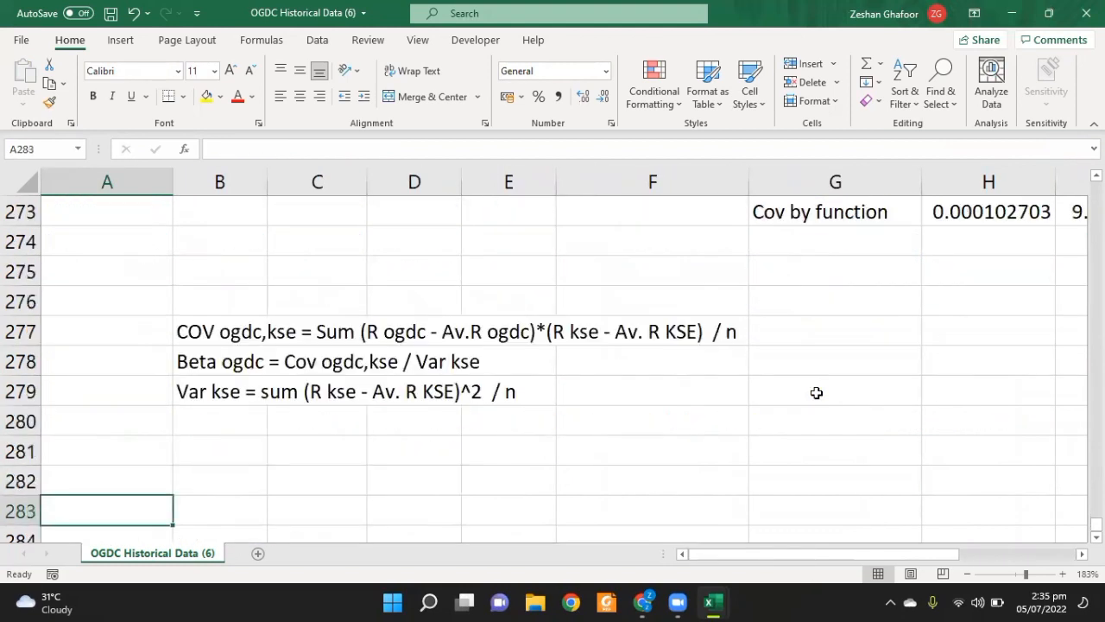
key(Right)
key(Up)
key(Up)
key(Up)
key(Up)
key(Up)
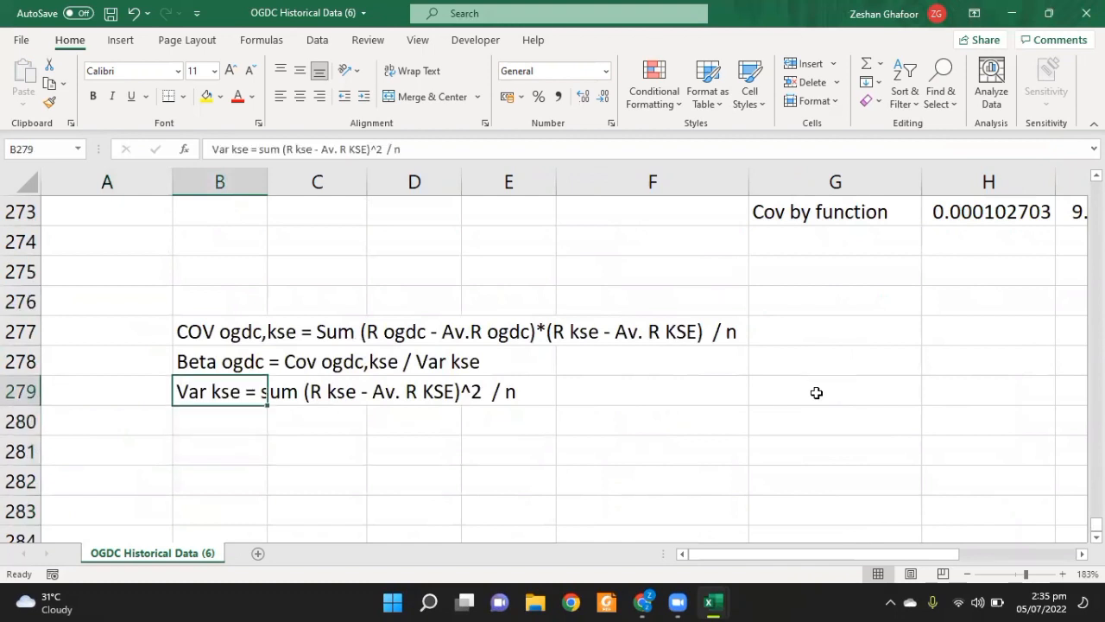
key(Down)
key(Right)
key(Right)
key(Right)
key(Right)
key(Up)
key(Up)
- Enter the label Beta in G275, below the covariance labels
scroll(816, 393, up, 2)
key(Up)
key(Up)
key(Up)
key(Right)
key(Right)
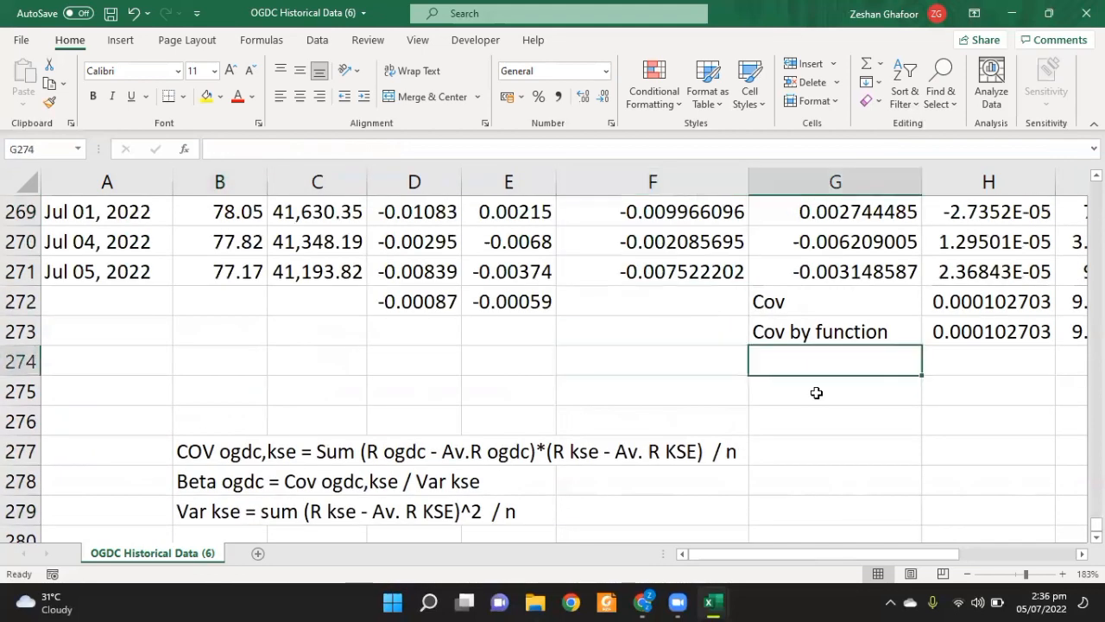
key(Down)
key(Left)
double_click(816, 393)
text(Beta)
key(Return)
key(Return)
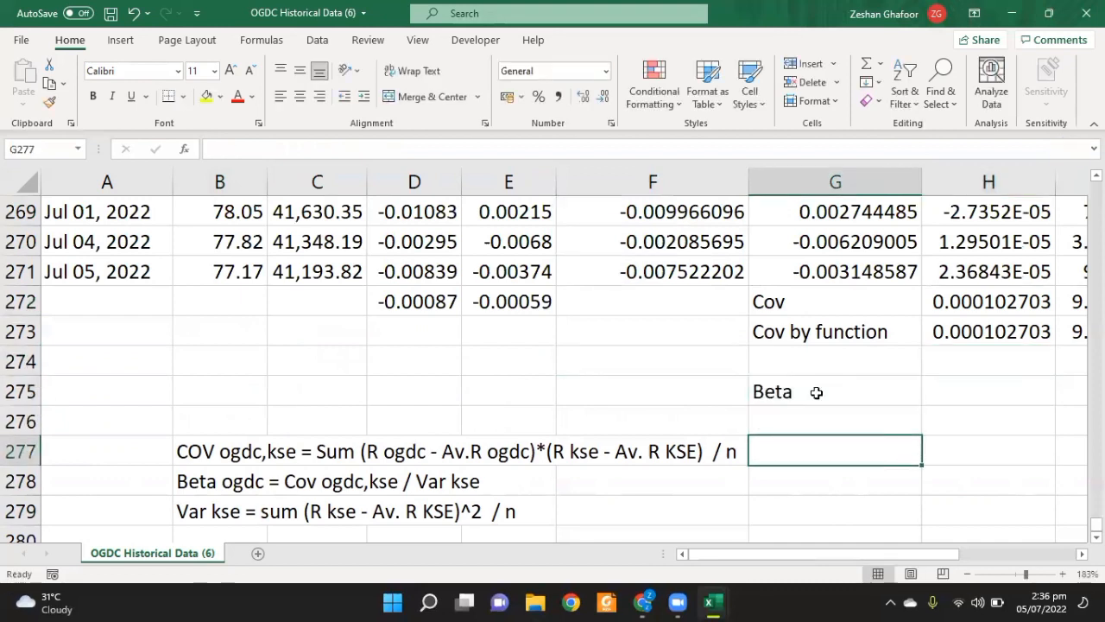
- Review the beta formula note in row 278 to see which results the calculation needs
key(Down)
key(Down)
key(Down)
key(Down)
key(Up)
key(Up)
key(Left)
key(Left)
key(Up)
key(Left)
key(Left)
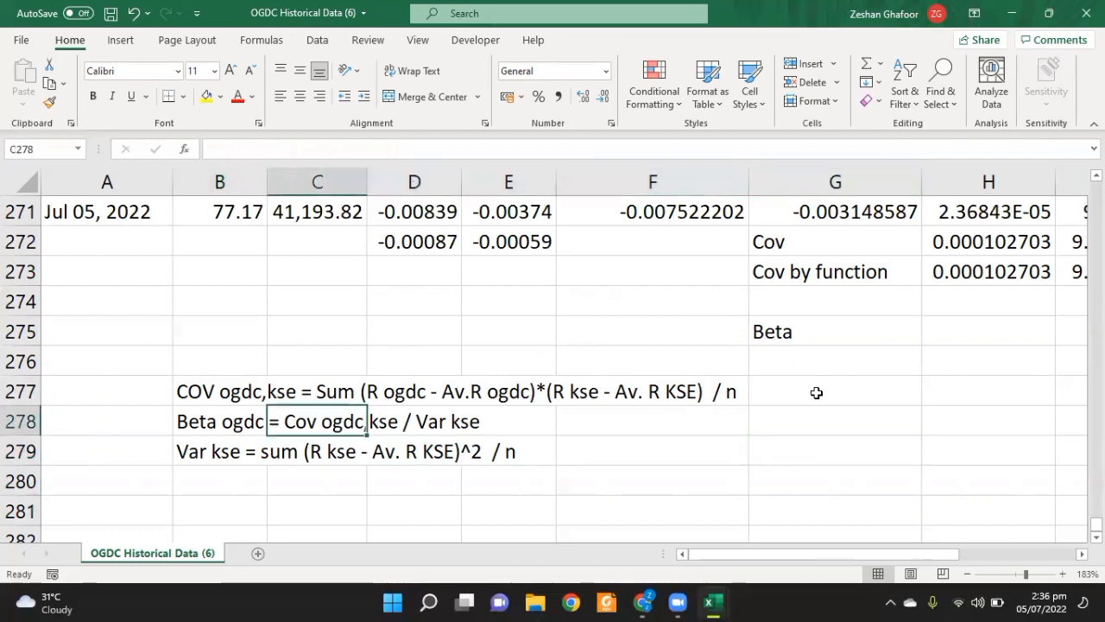
key(Right)
key(Right)
key(Right)
key(Right)
key(Right)
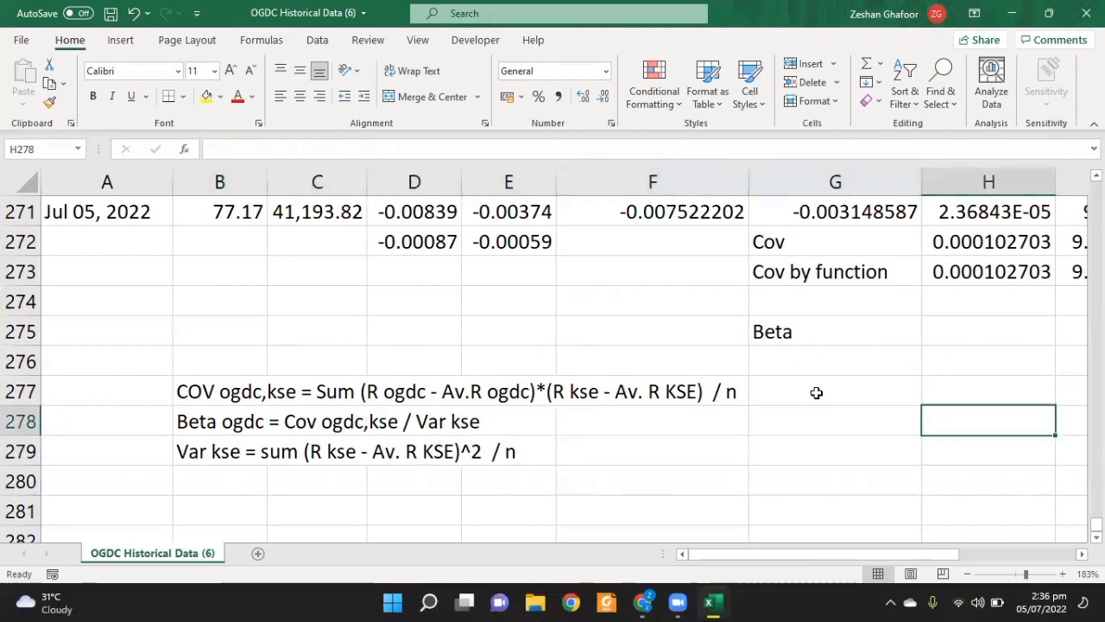
- Extend the label in G275 to read Beta ogdc
key(Up)
key(Up)
key(Up)
key(Left)
key(F2)
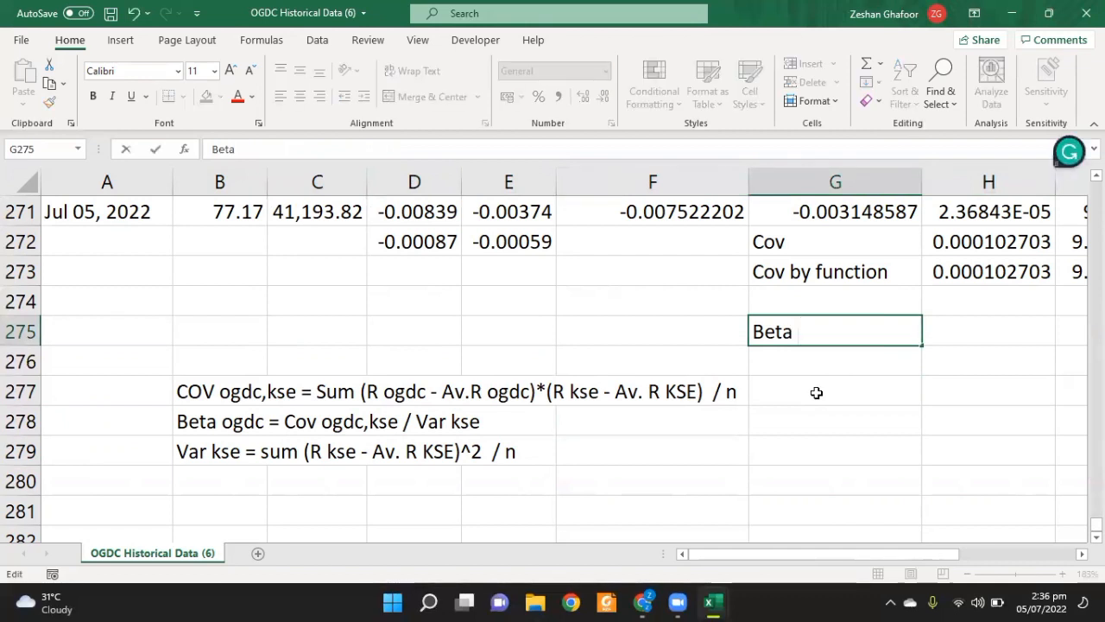
text(O)
key(BackSpace)
text(ogdc)
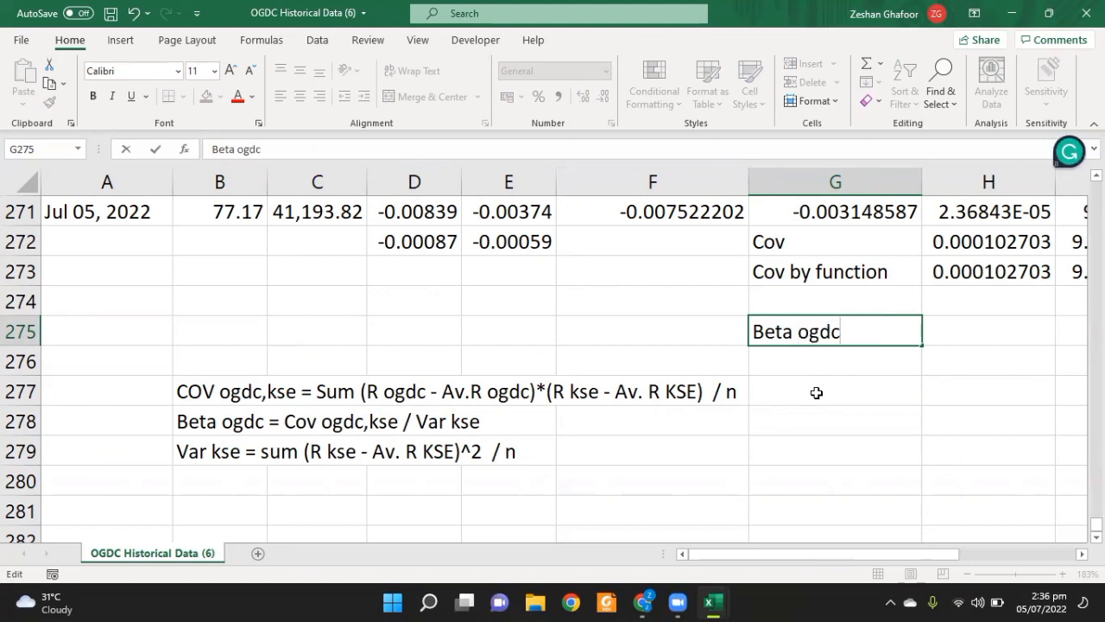
key(Return)
- Calculate OGDC's beta in H275 by dividing the covariance by the KSE variance with =H272/I272
key(Up)
key(Right)
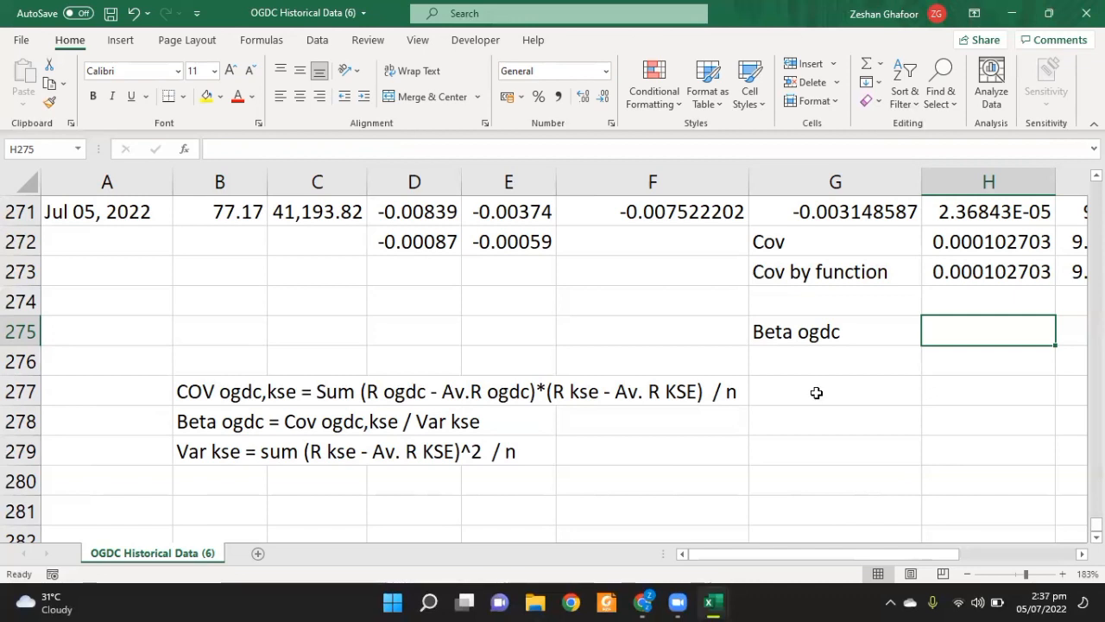
text(=)
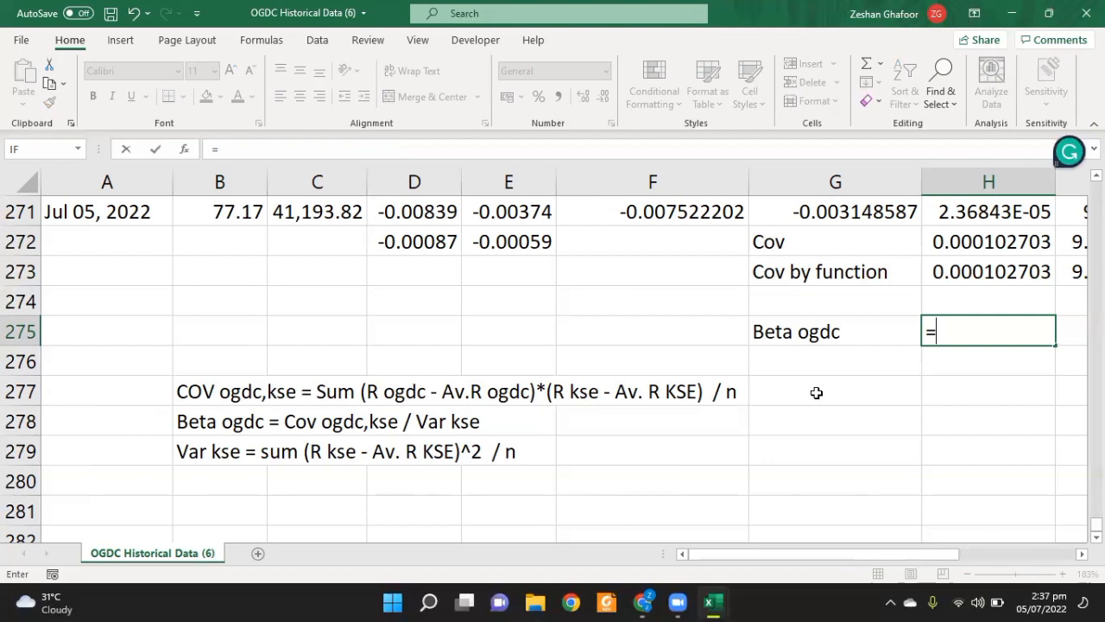
key(Up)
key(Up)
key(Up)
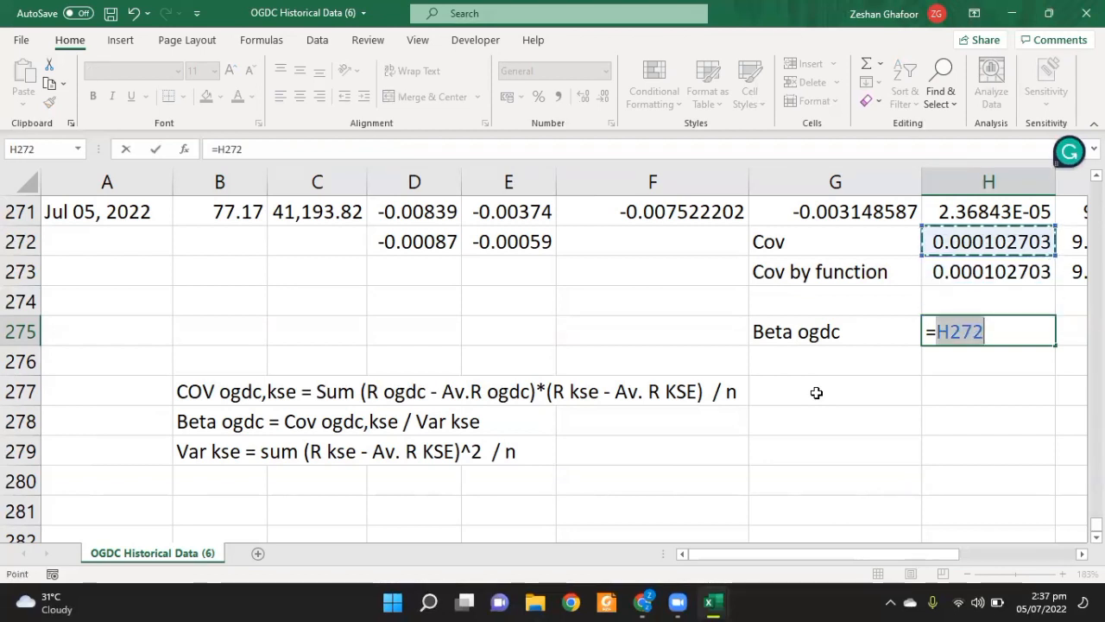
text(/)
key(Up)
key(Up)
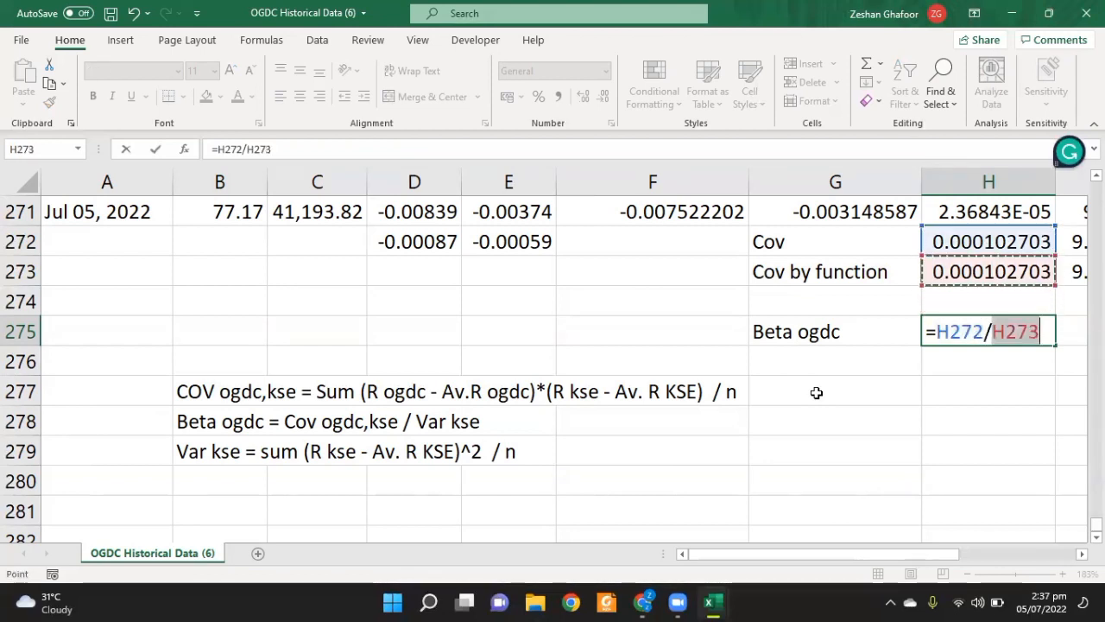
key(Up)
key(Right)
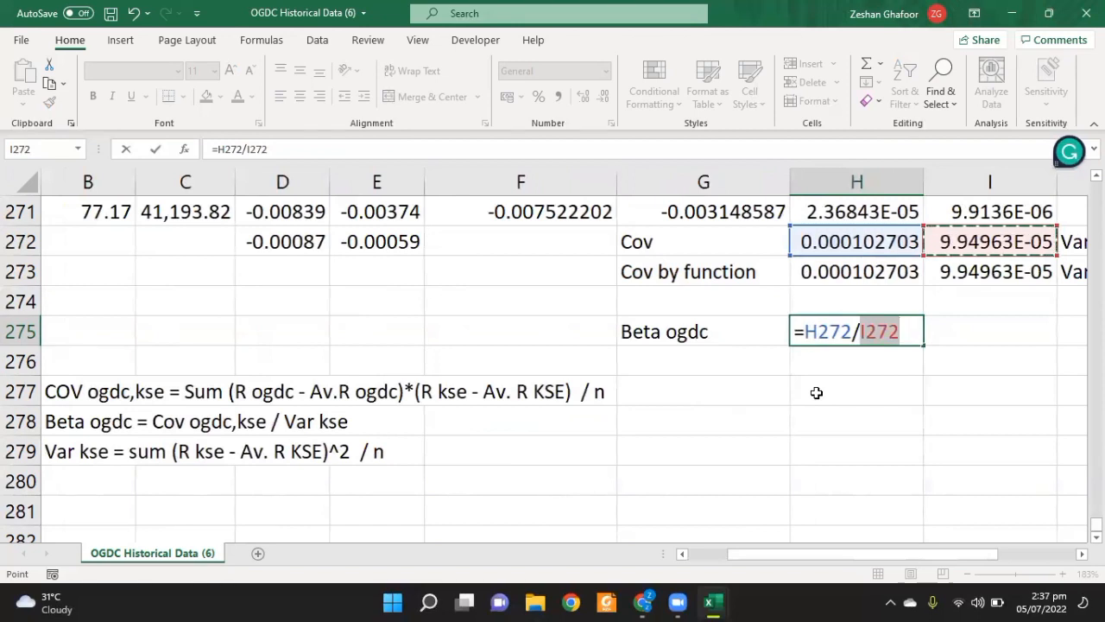
key(Return)
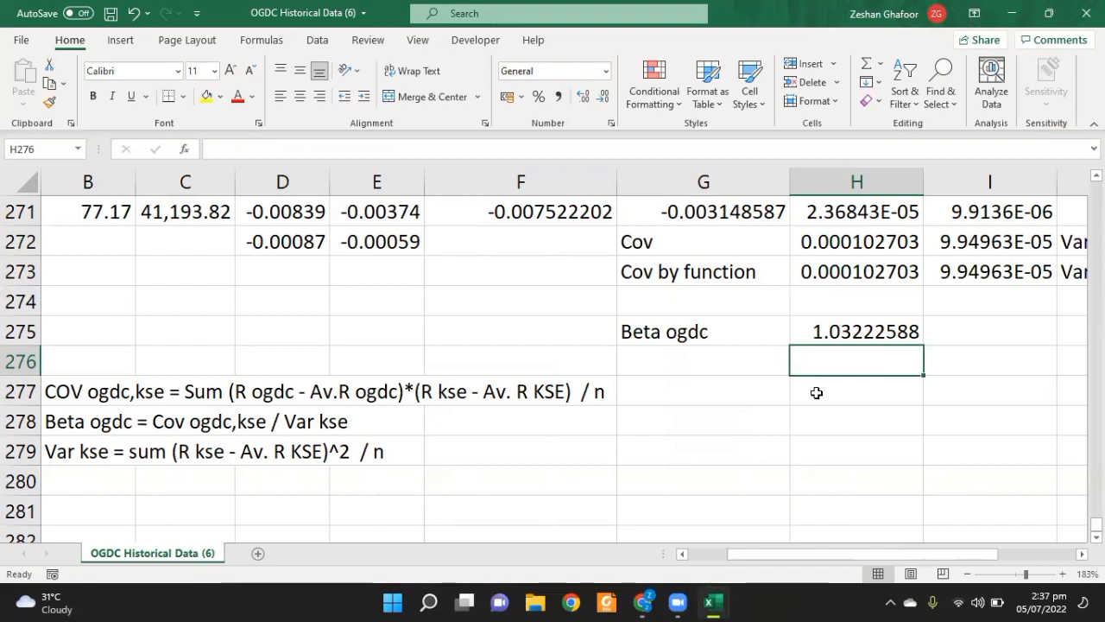
- Select the beta label and its result in G275:H275 for inspection
key(shift+Up)
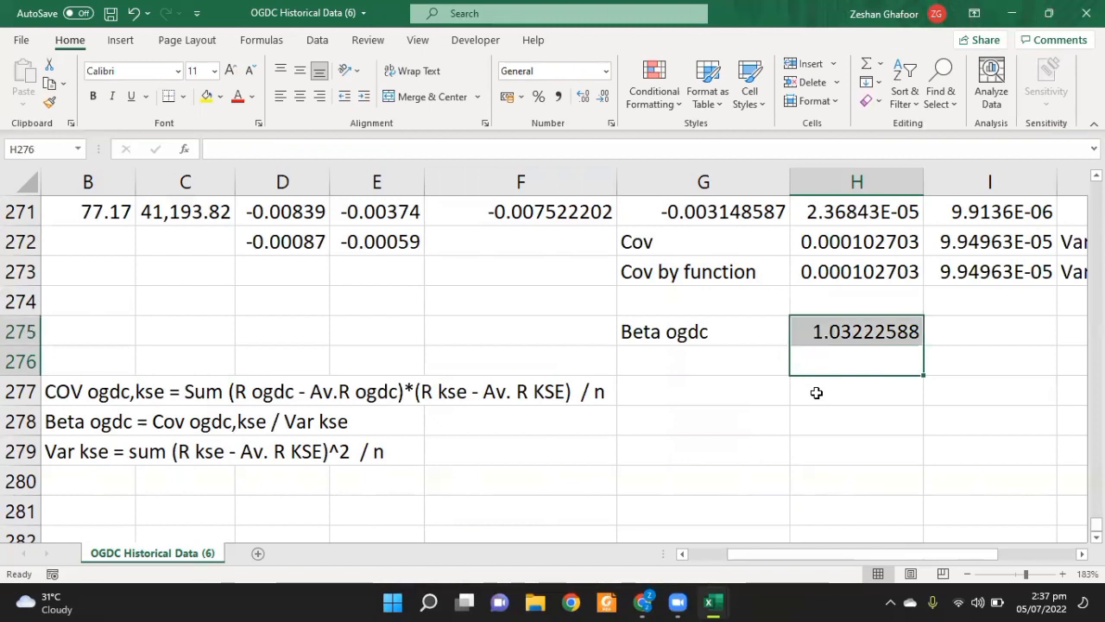
key(Up)
key(Left)
key(shift+Right)
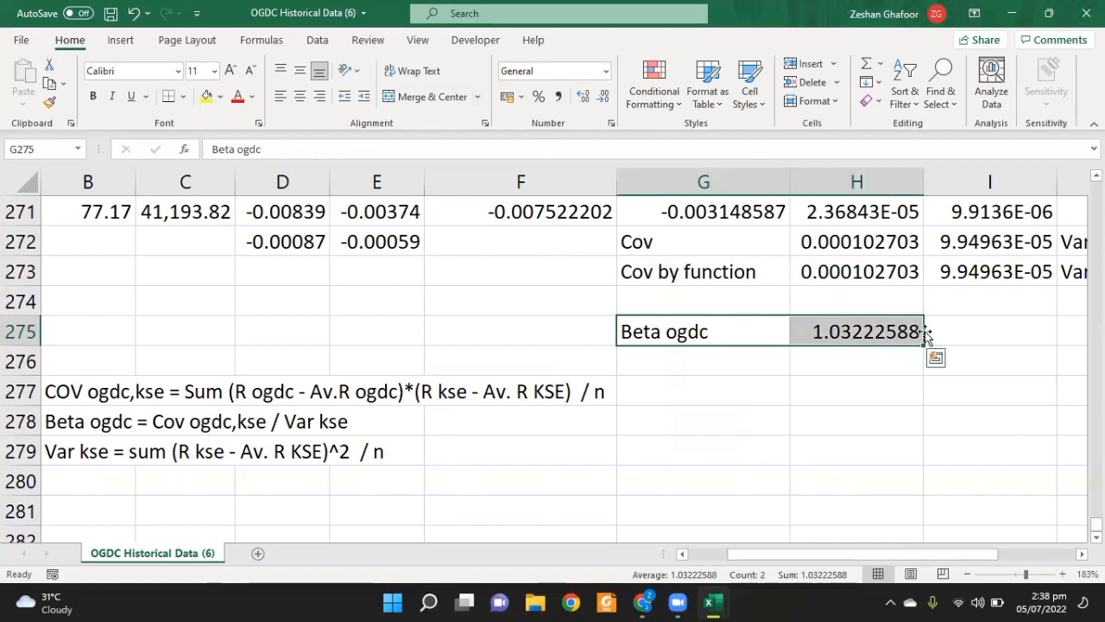
- Enter the text Exp. Return of OGDCL in E281, below the formula notes
scroll(925, 333, down, 2)
scroll(925, 333, up, 2)
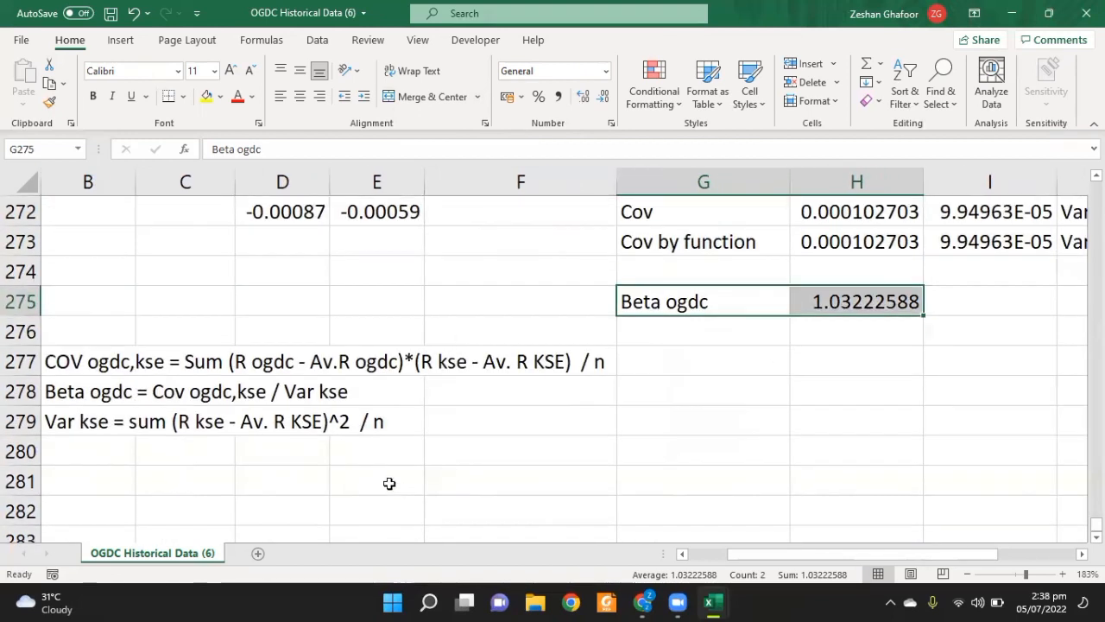
click(394, 495)
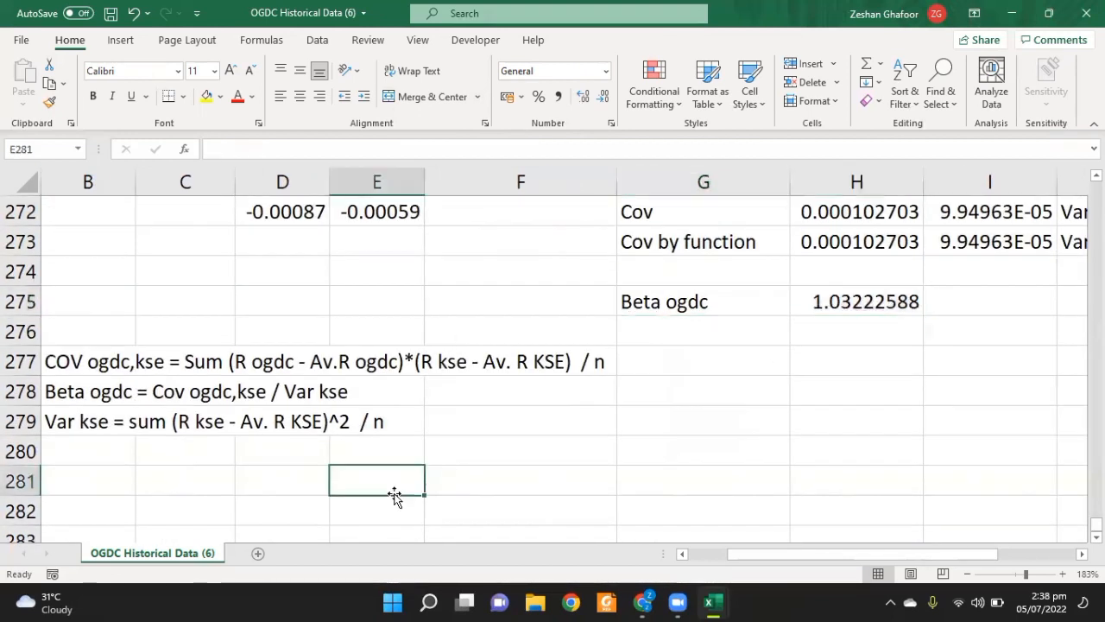
text(Exp. erturn of)
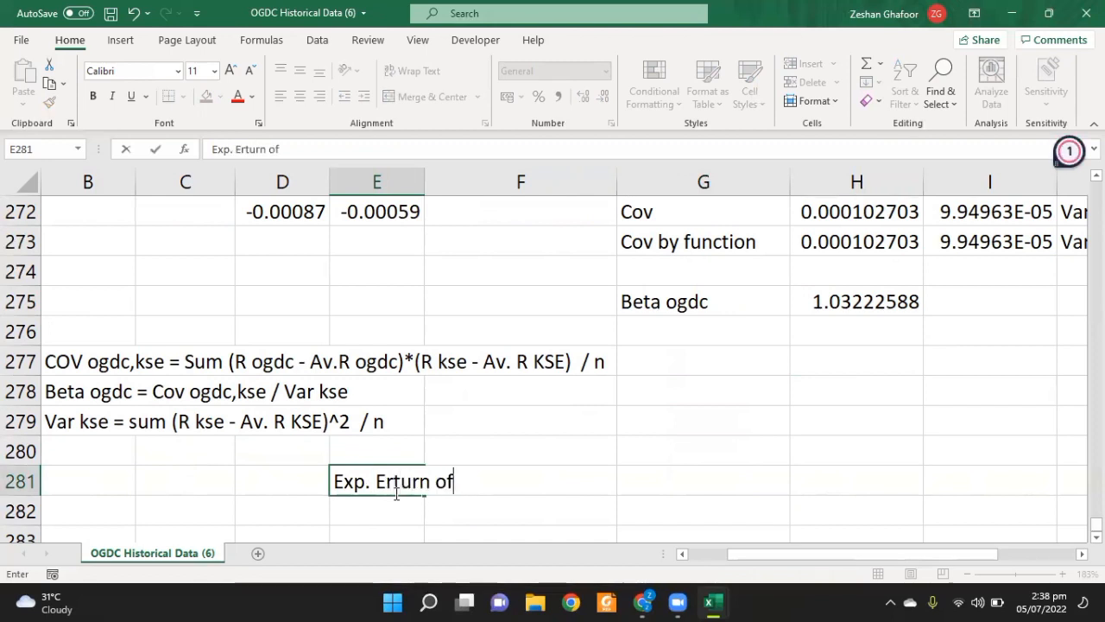
key(BackSpace)
key(BackSpace)
key(BackSpace)
key(BackSpace)
key(BackSpace)
key(BackSpace)
key(BackSpace)
key(BackSpace)
key(BackSpace)
text(return of OGDCL)
key(Return)
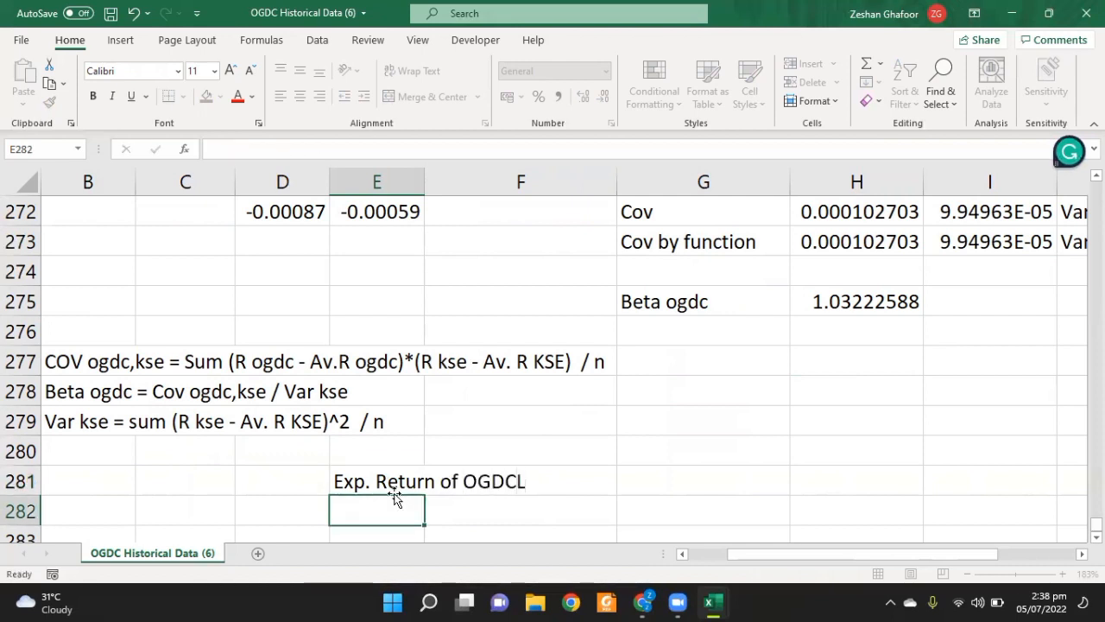
- Extend the note in E281 to read Exp. Return of OGDCL = Rf + Beta*(Rm-Rf)
key(Up)
key(F2)
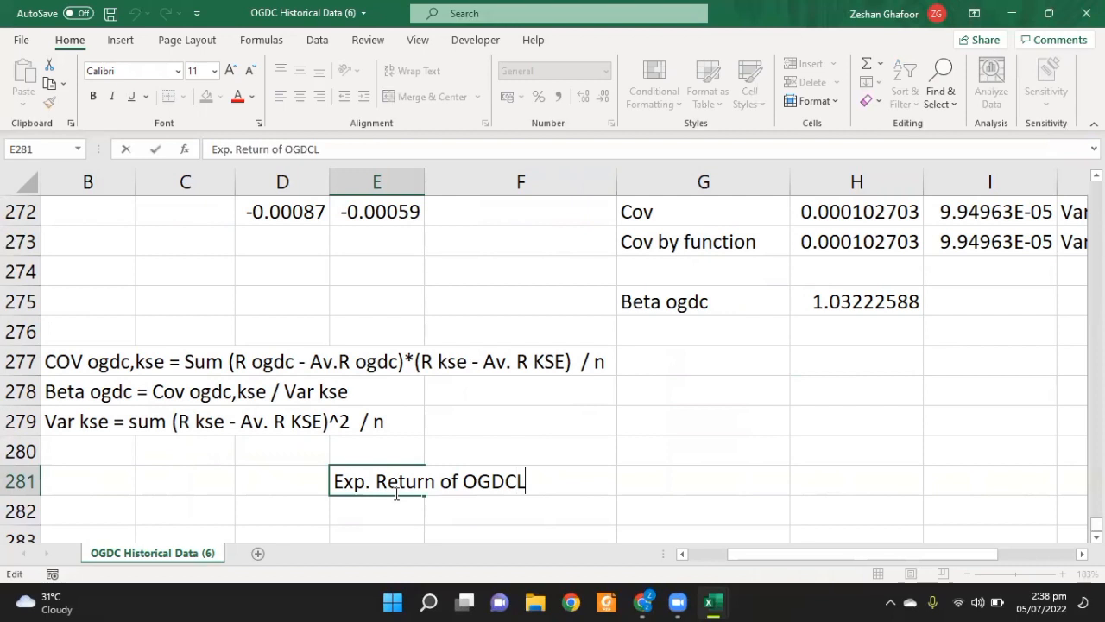
text(=)
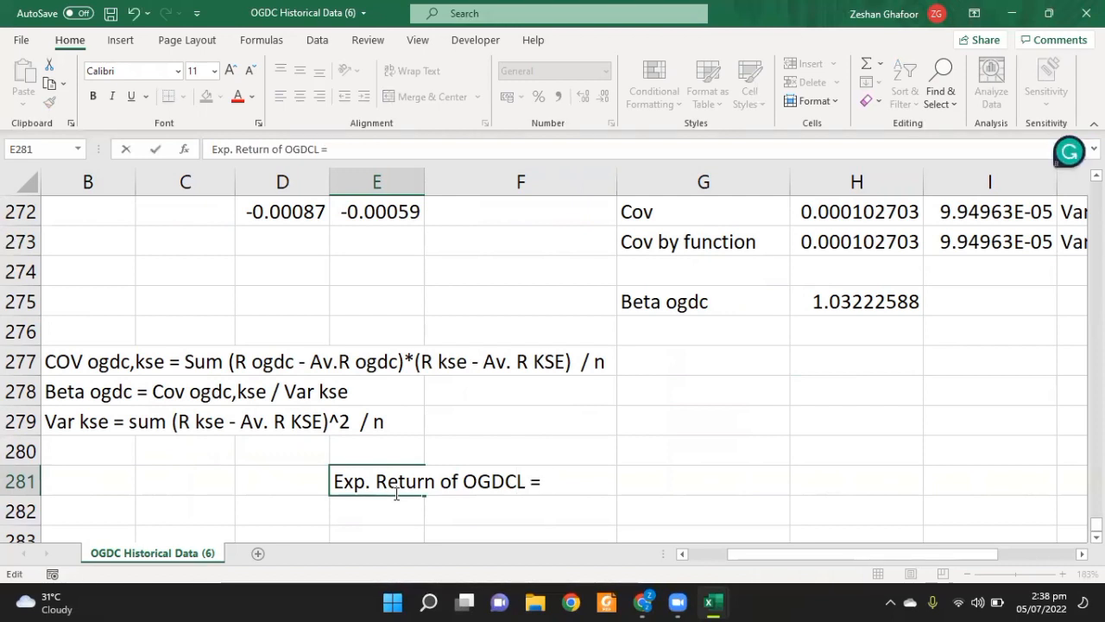
scroll(397, 493, down, 2)
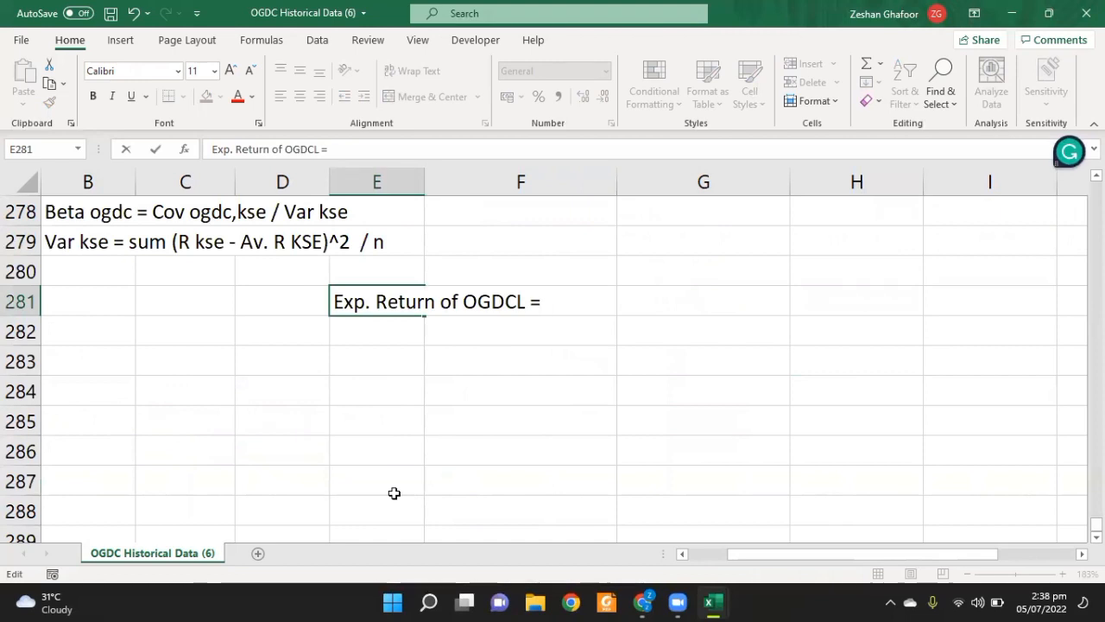
text(Rf)
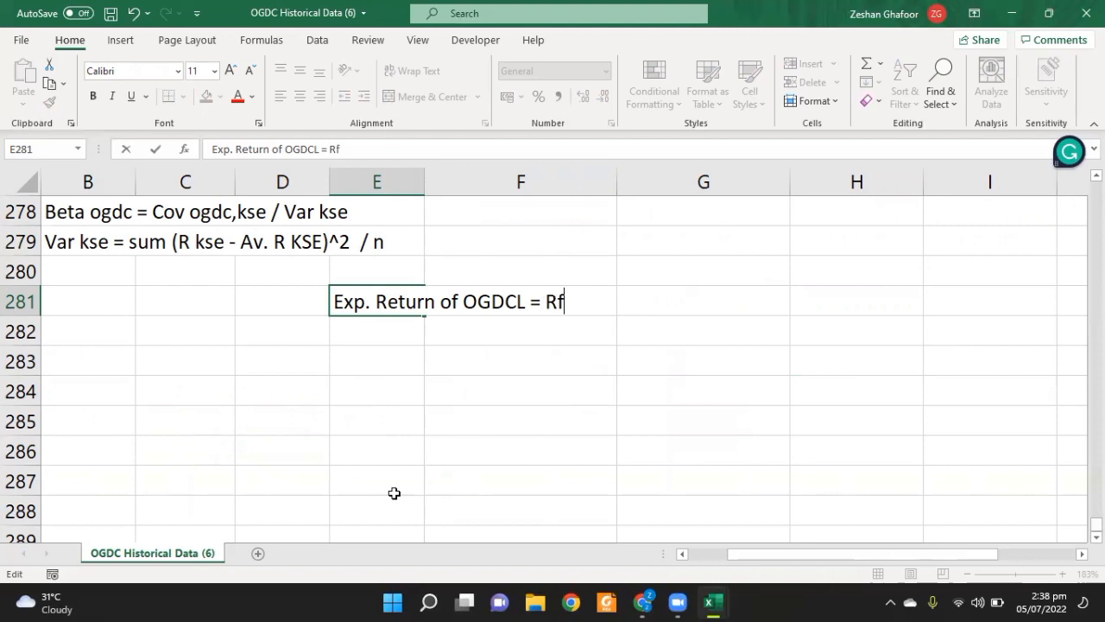
text(Beta)
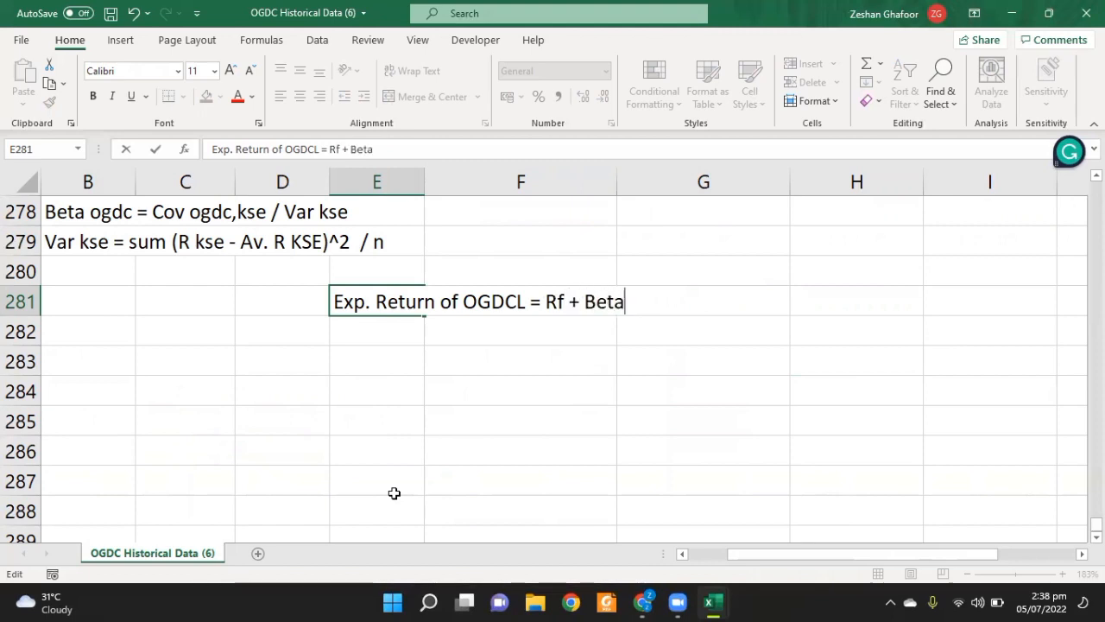
text(()
key(BackSpace)
text(*(Rm)
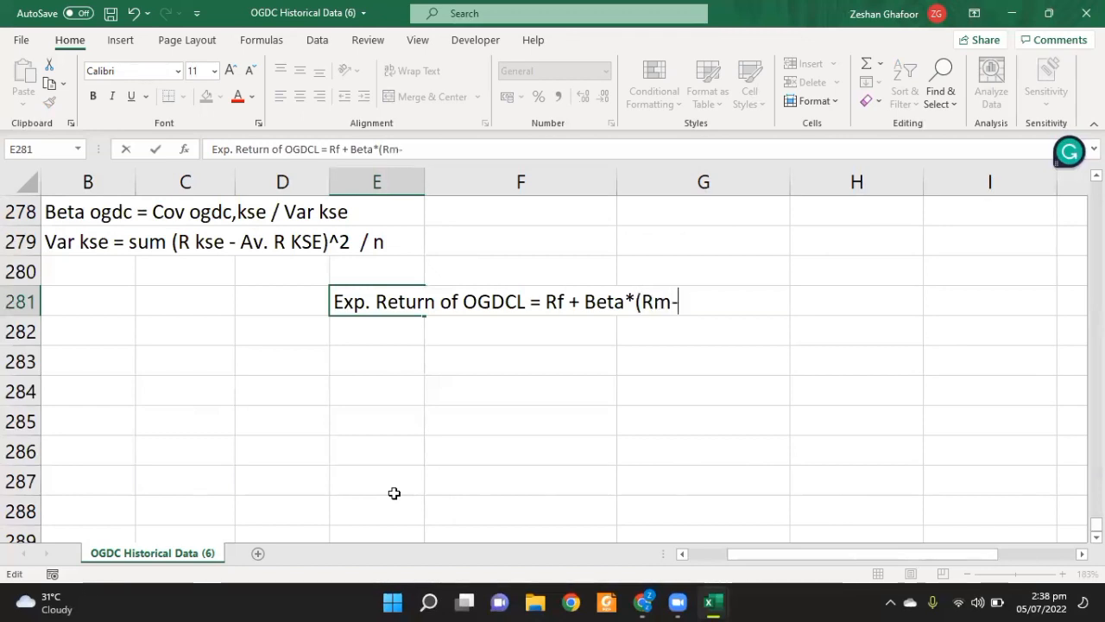
text(-Rf))
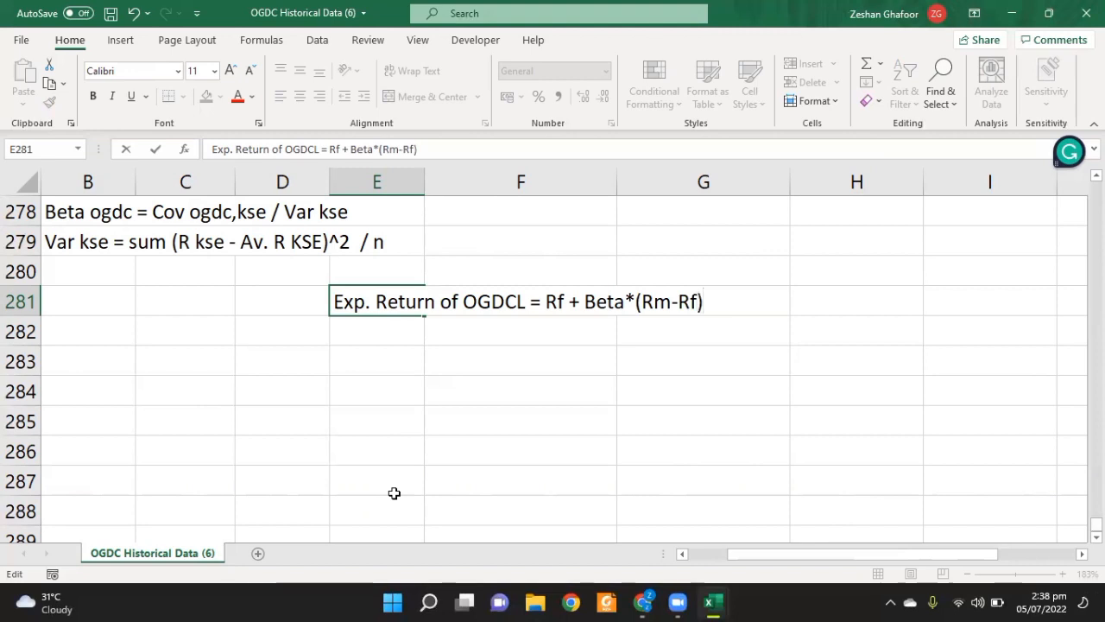
key(Return)
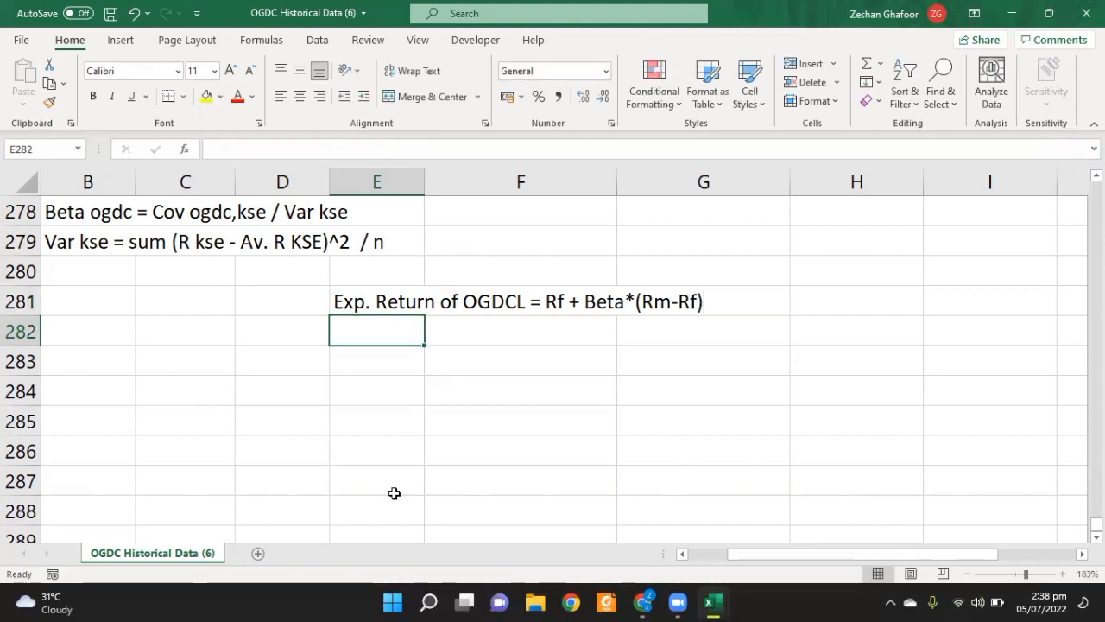
- Insert "of ogdc" after Beta in the expected return formula note in E281
scroll(394, 493, up, 3)
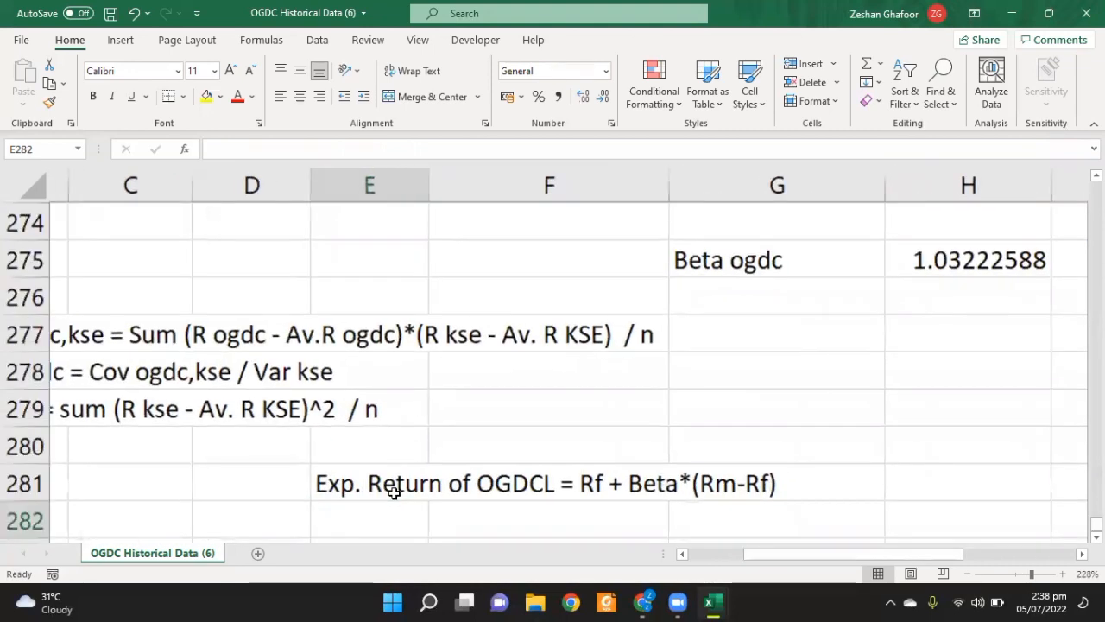
scroll(393, 493, down, 2)
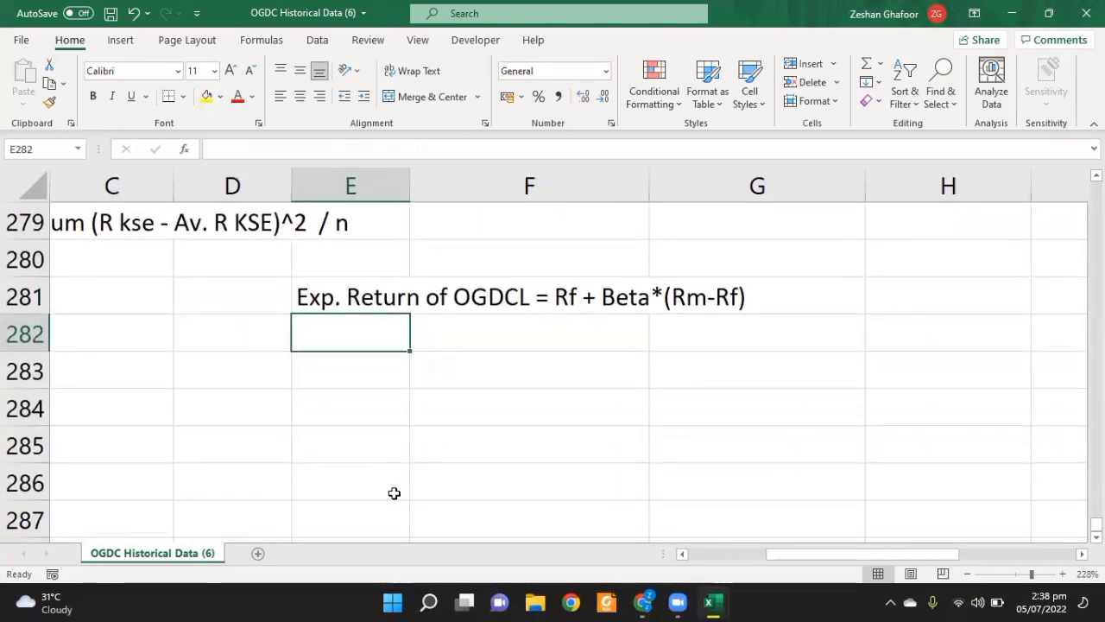
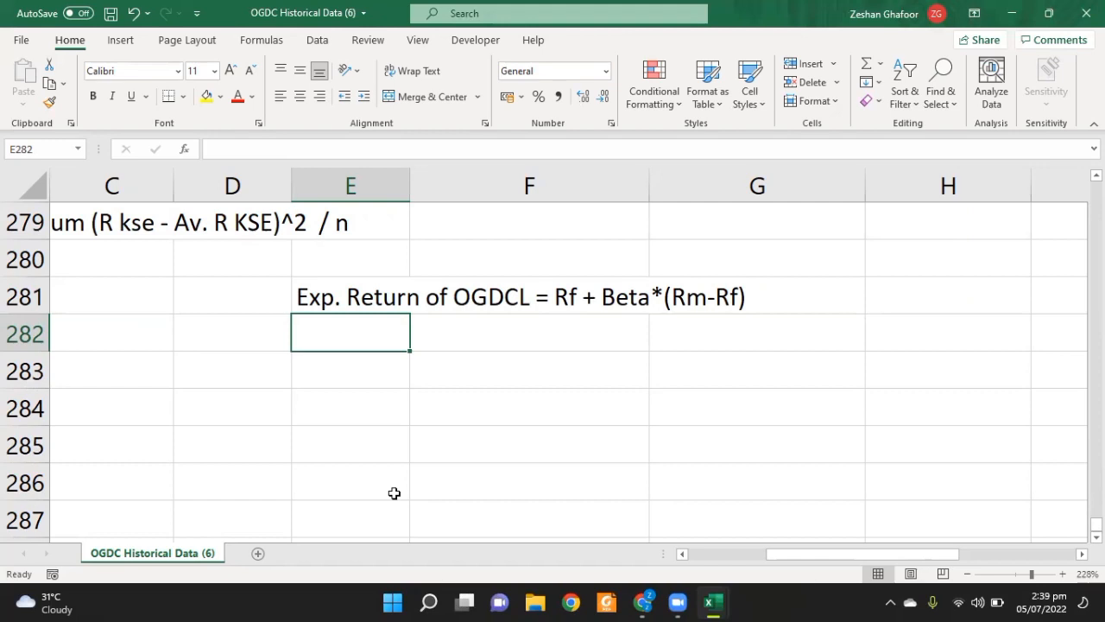
key(Up)
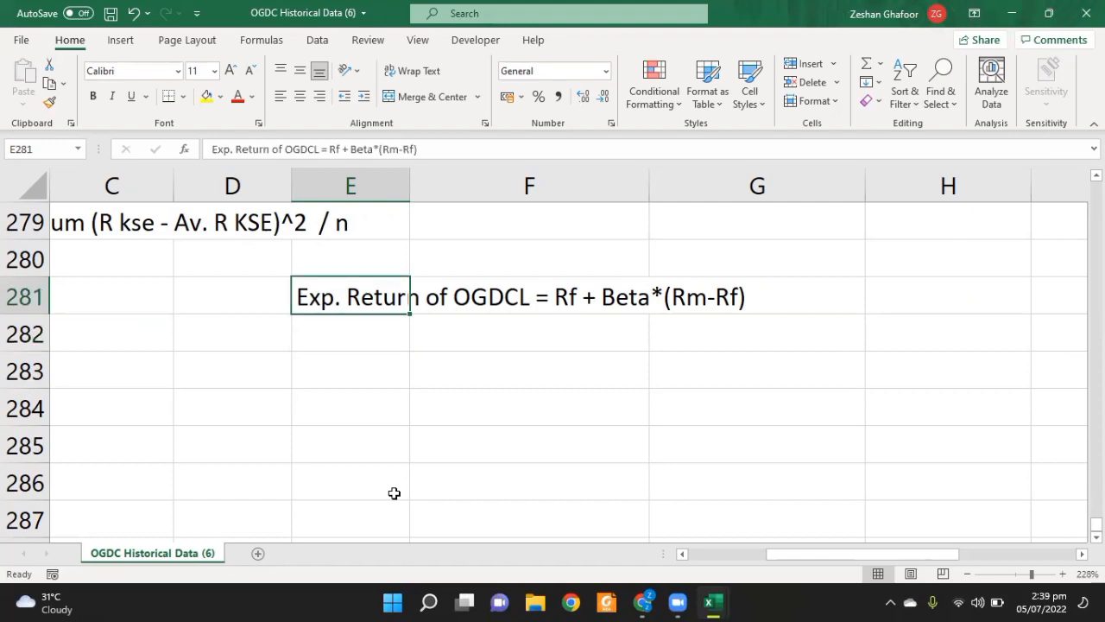
key(F2)
key(Left)
key(Left)
key(Left)
key(Left)
key(Left)
key(Left)
key(Left)
key(Left)
key(Left)
key(Right)
text(of ogdc)
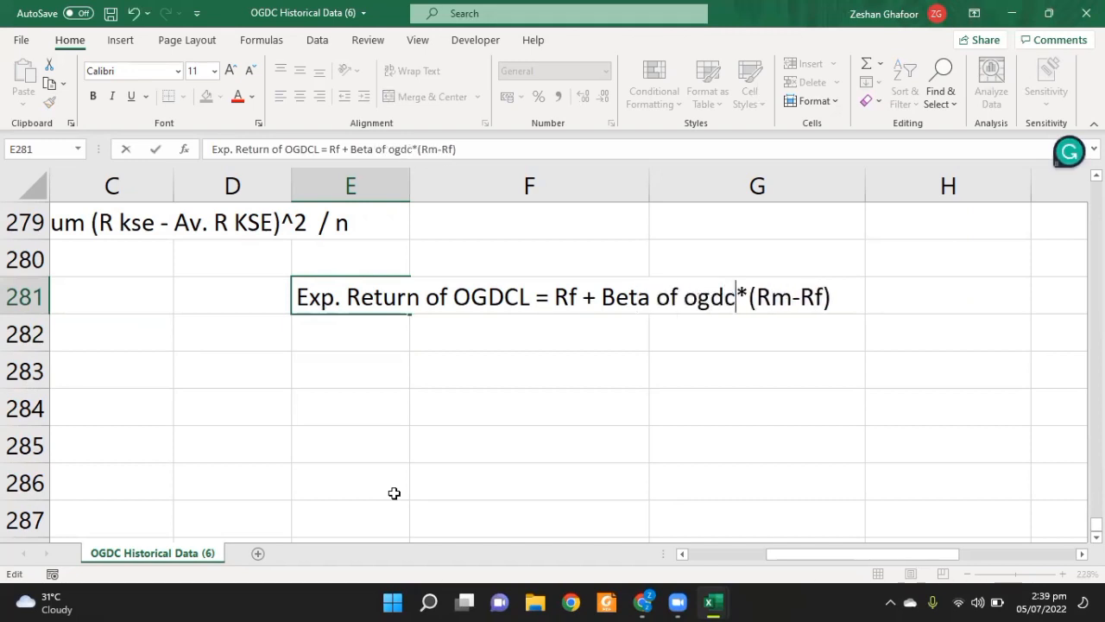
key(Return)
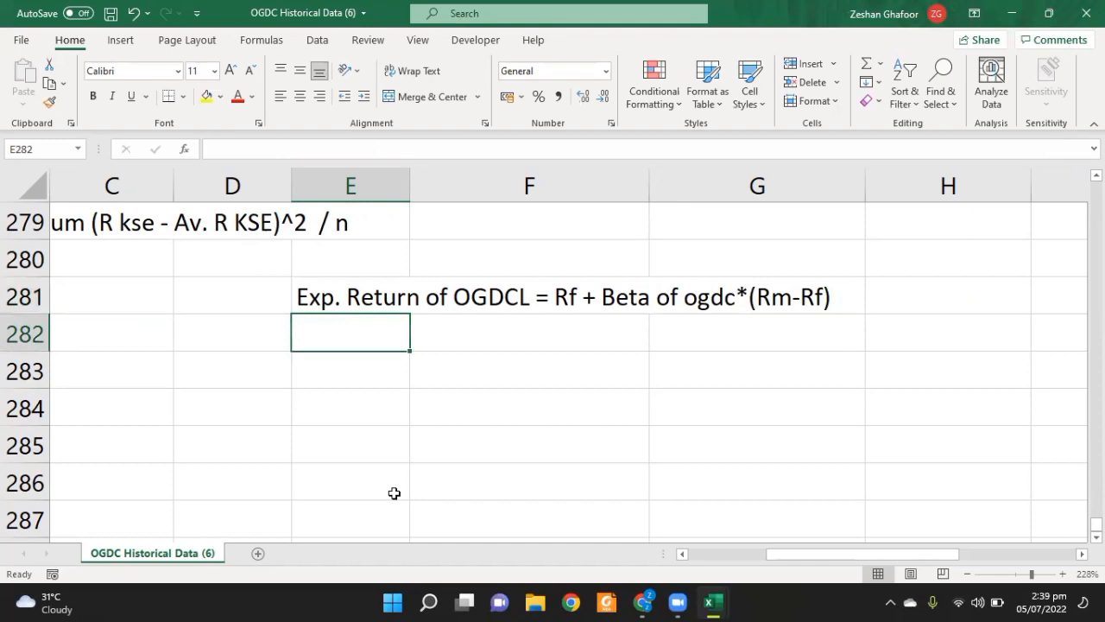
- Enter the text Rm - Rf in E283, two rows below the expected return formula
key(Down)
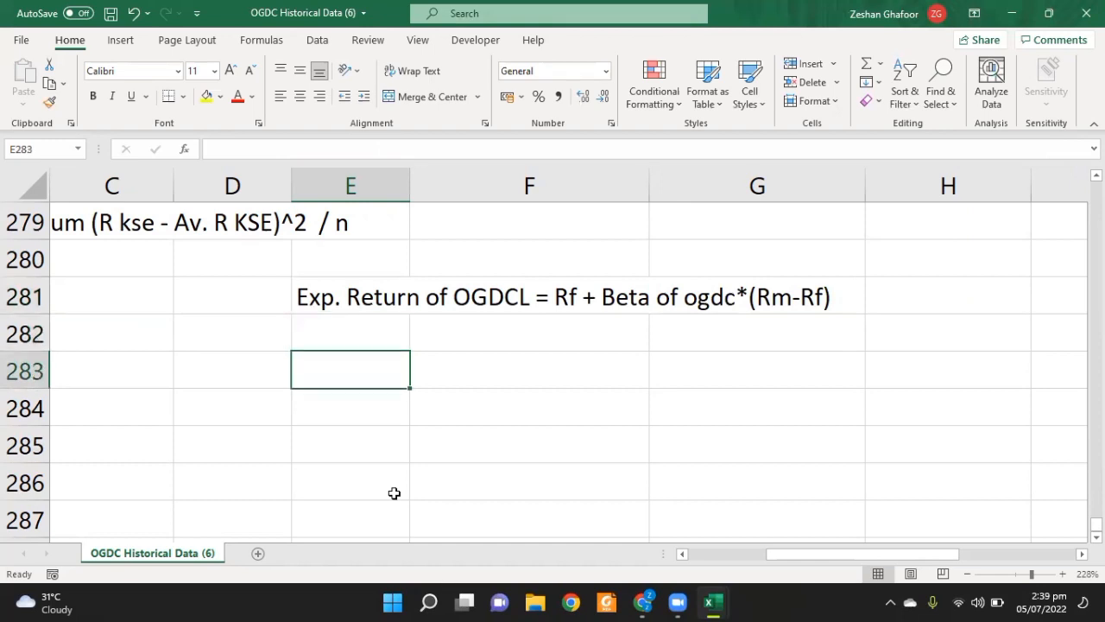
text(RM)
key(BackSpace)
text(m - Rf)
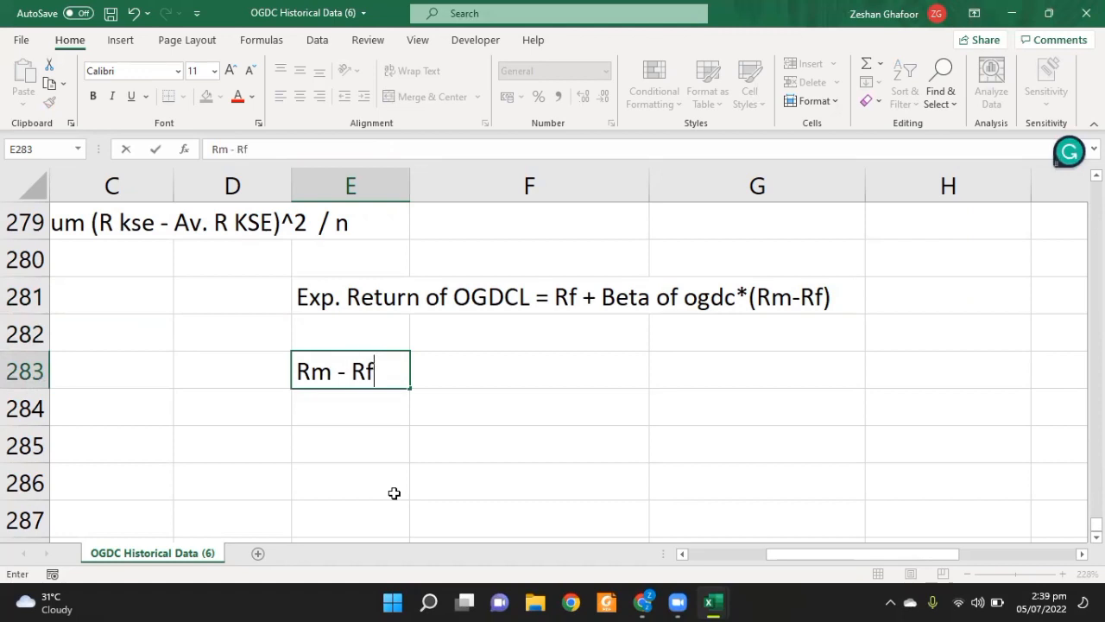
key(Tab)
text(Mqa)
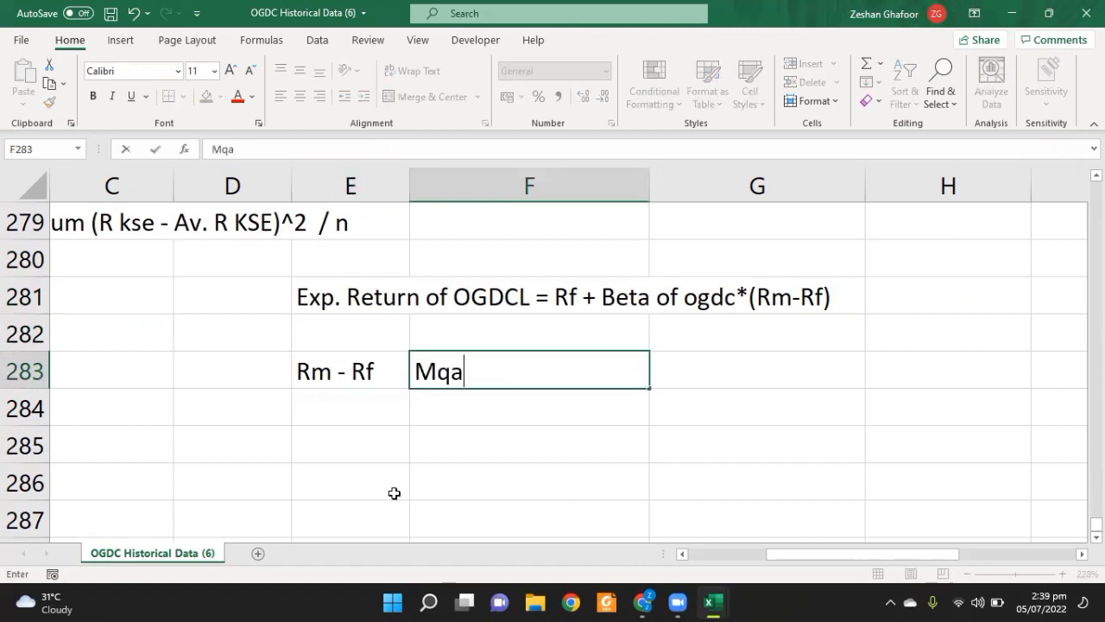
key(BackSpace)
key(BackSpace)
key(BackSpace)
key(Escape)
- Prefix the note in E283 so that it reads Market risk premium = Rm - Rf
key(Left)
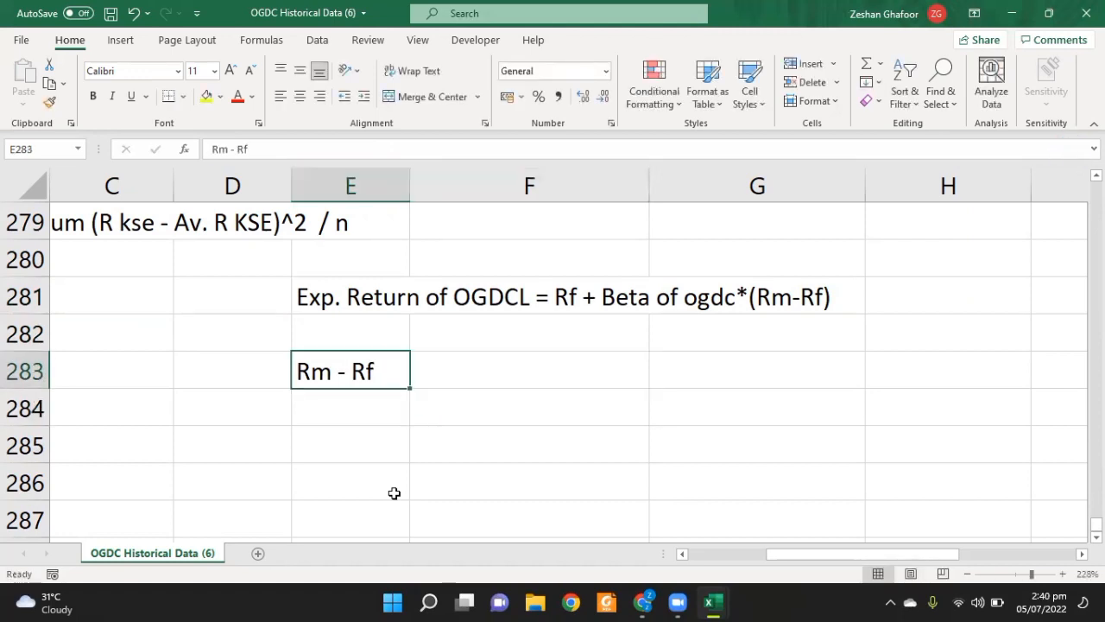
key(F2)
key(Home)
text(Market risk pre)
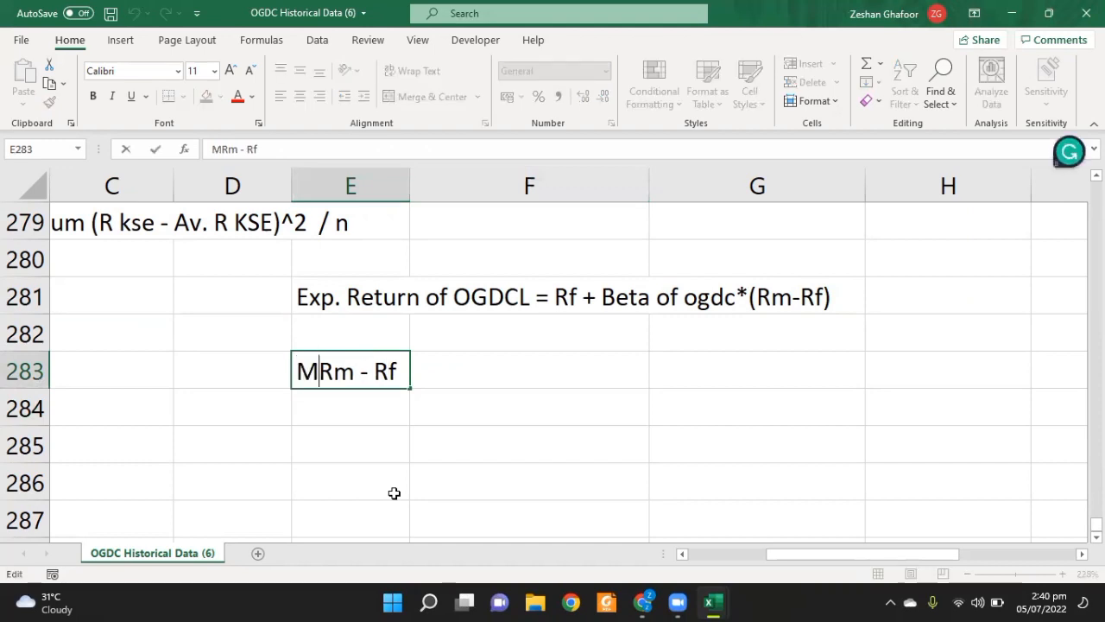
text(mium -)
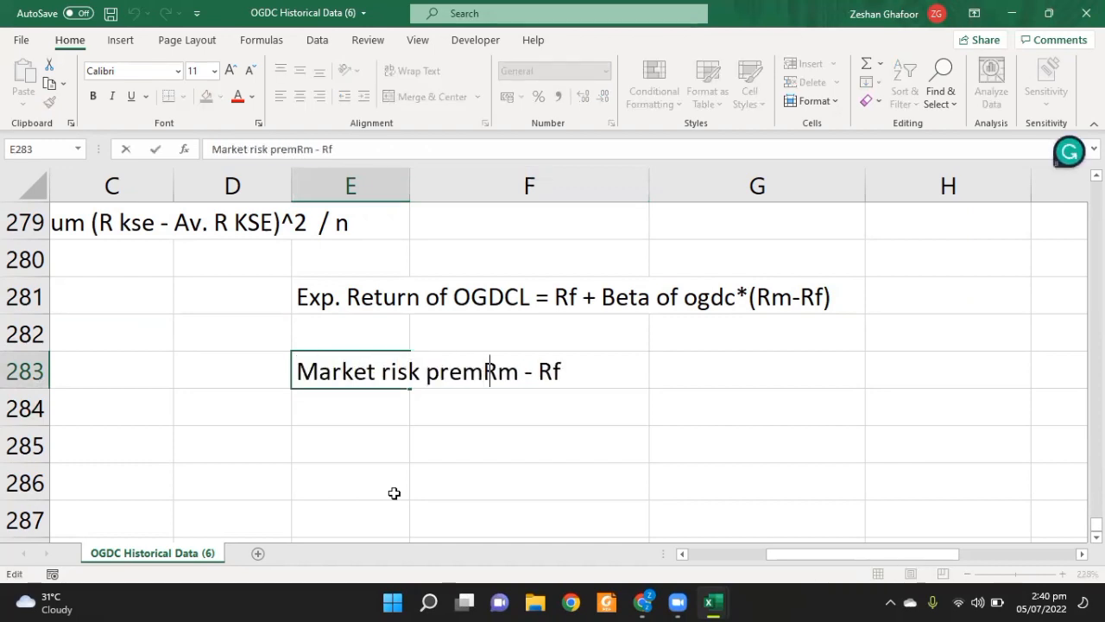
key(BackSpace)
text(=)
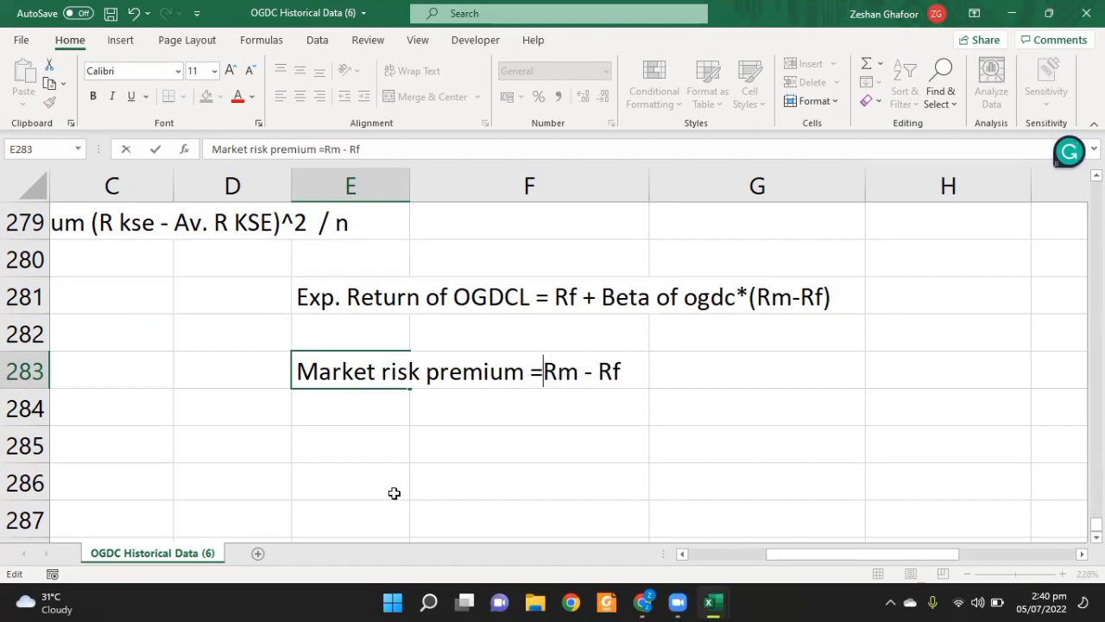
key(Return)
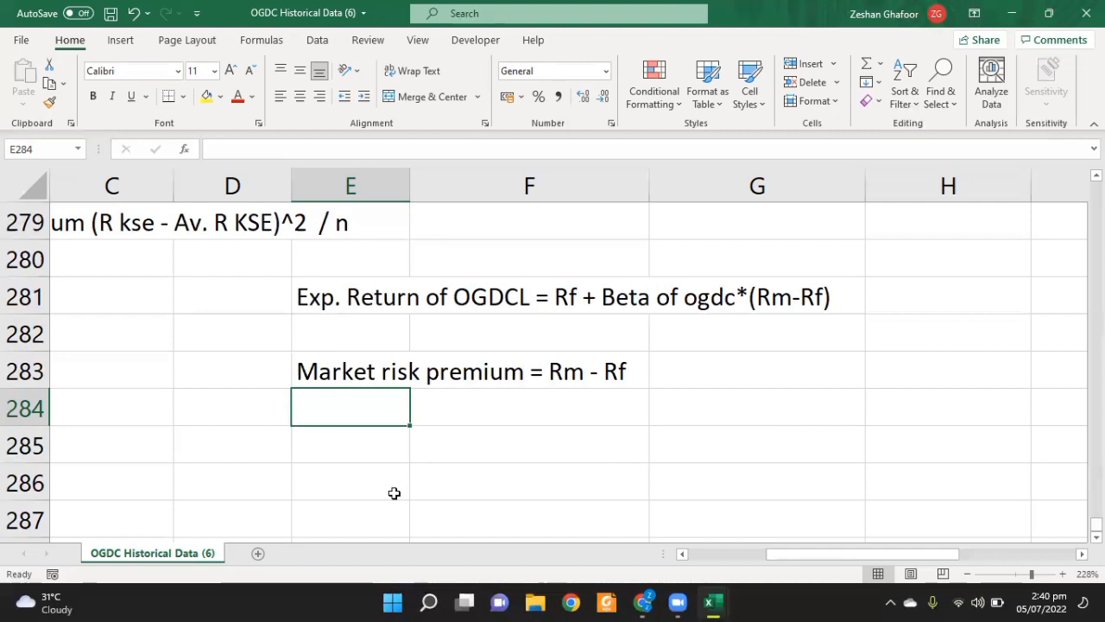
- Enter the text Beta of Ogdcl (Rm-rf) in E284, below the market risk premium note
scroll(393, 493, up, 2)
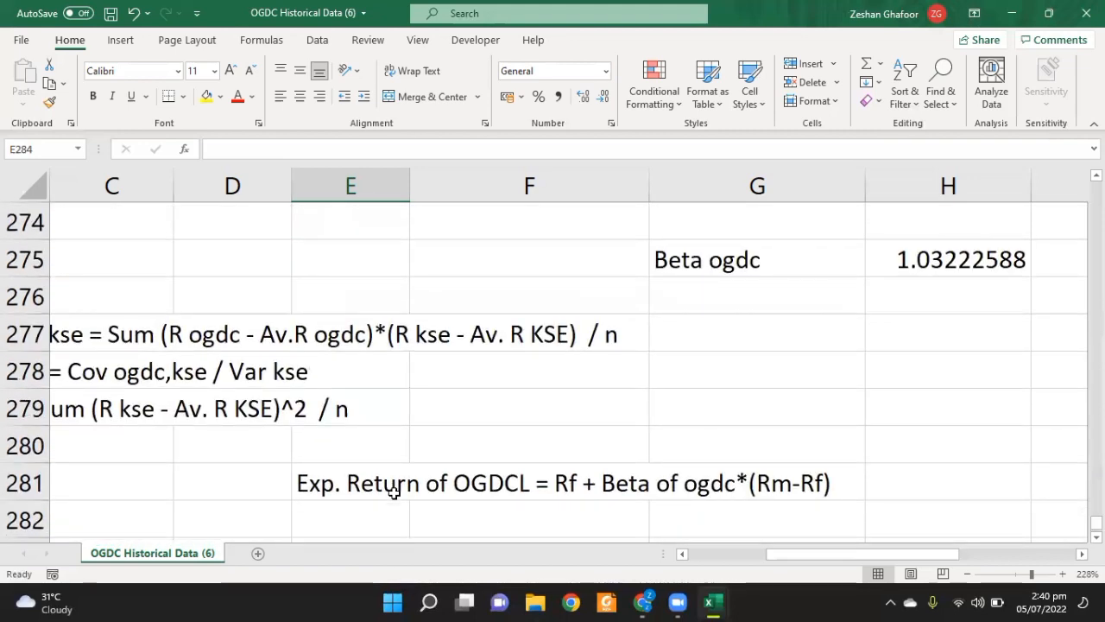
scroll(394, 493, down, 2)
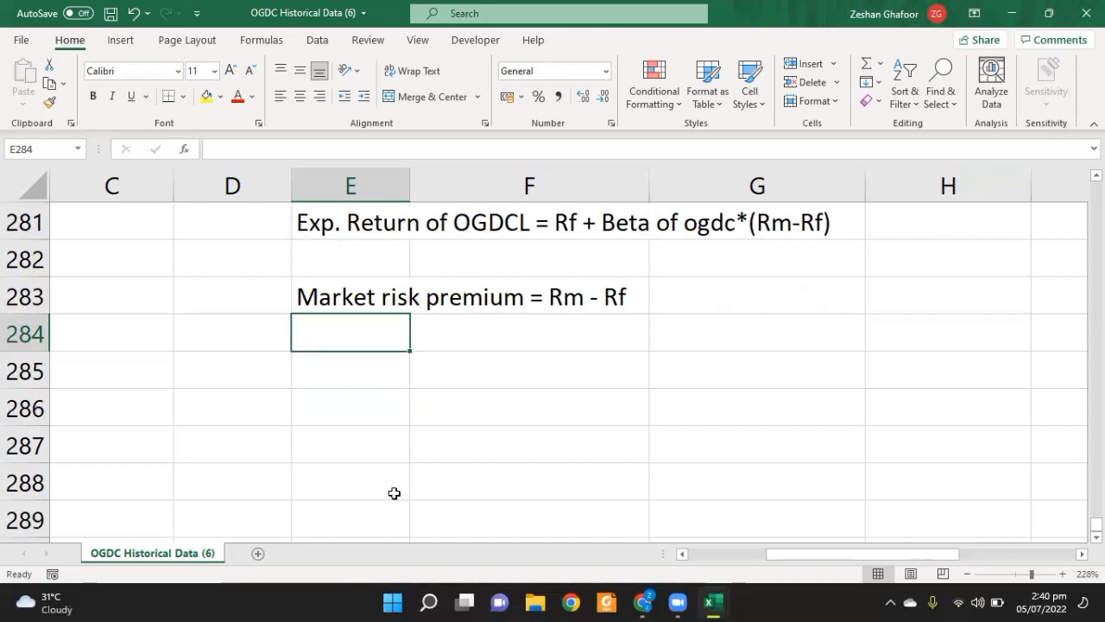
text(N)
key(BackSpace)
text(B)
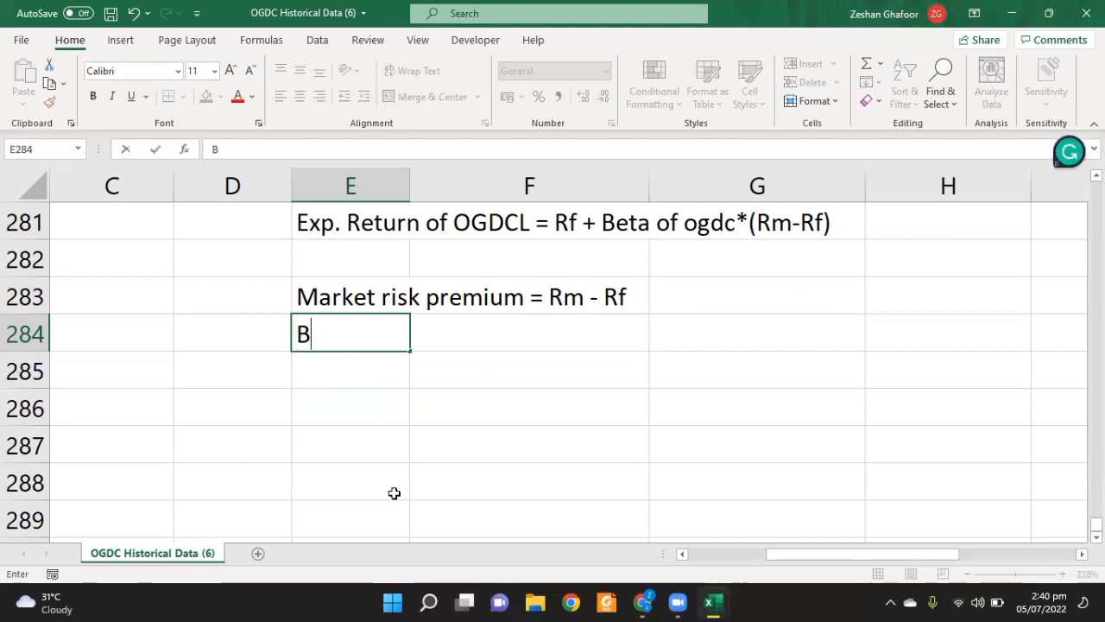
text(eta of O)
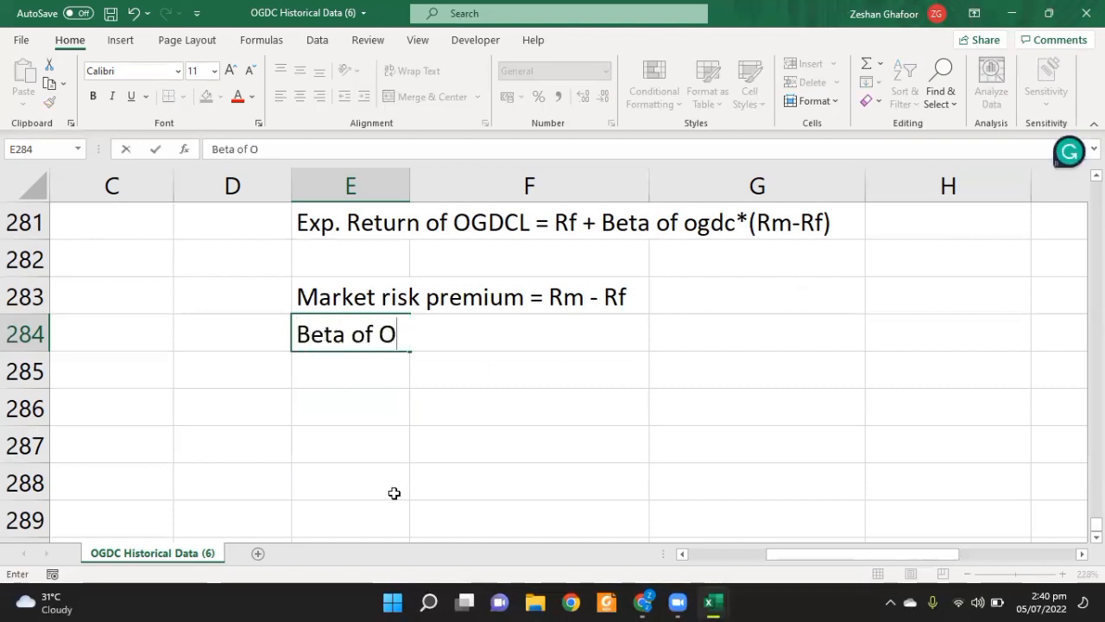
text(gdcl ()
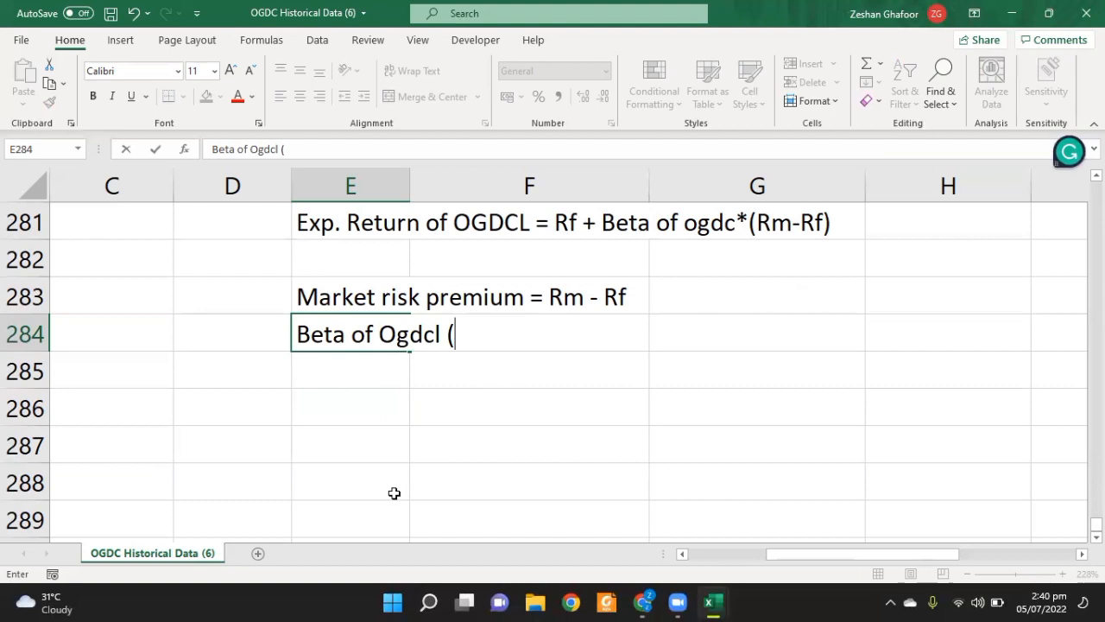
text(Rm-)
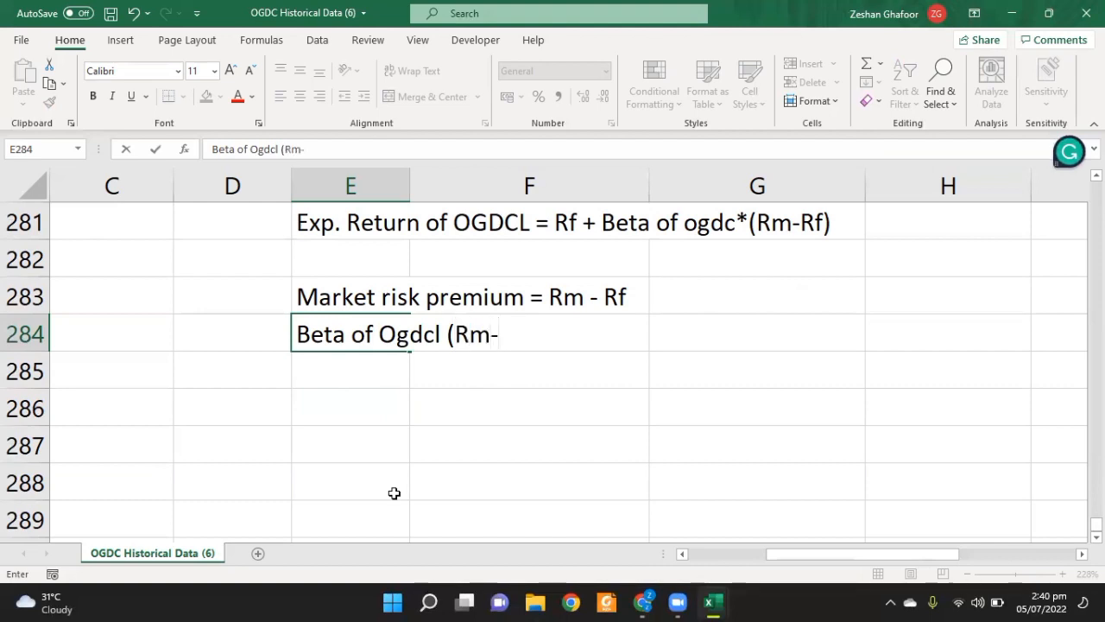
text(rf))
key(Left)
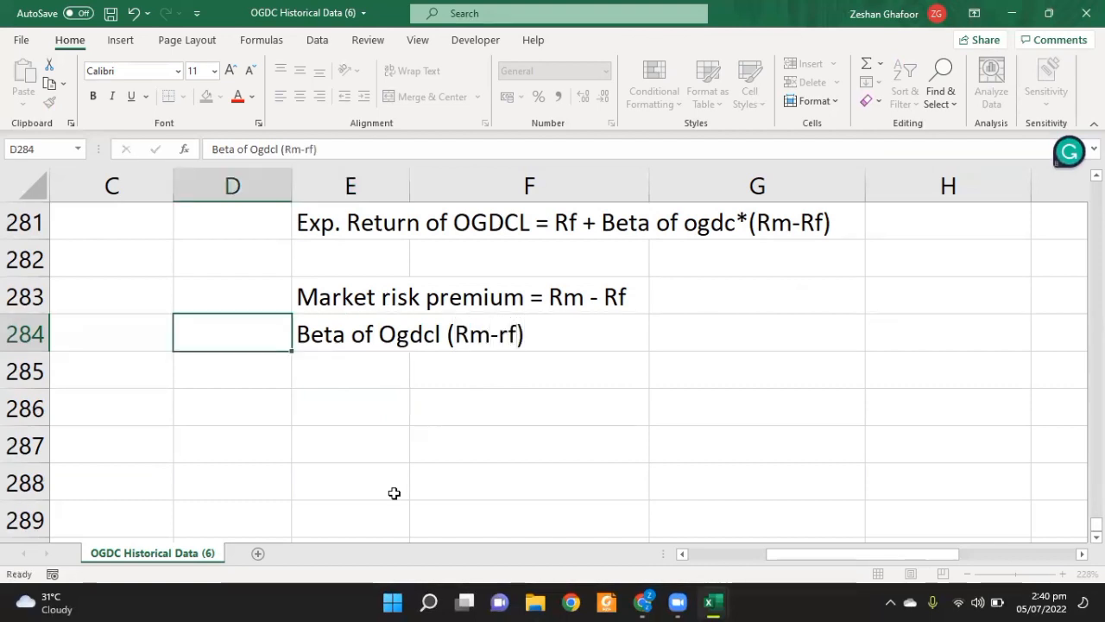
- Prefix the note in E284 so that it reads OGDCL risk premium Beta of Ogdcl (Rm-rf)
key(Right)
key(F2)
key(Home)
key(Right)
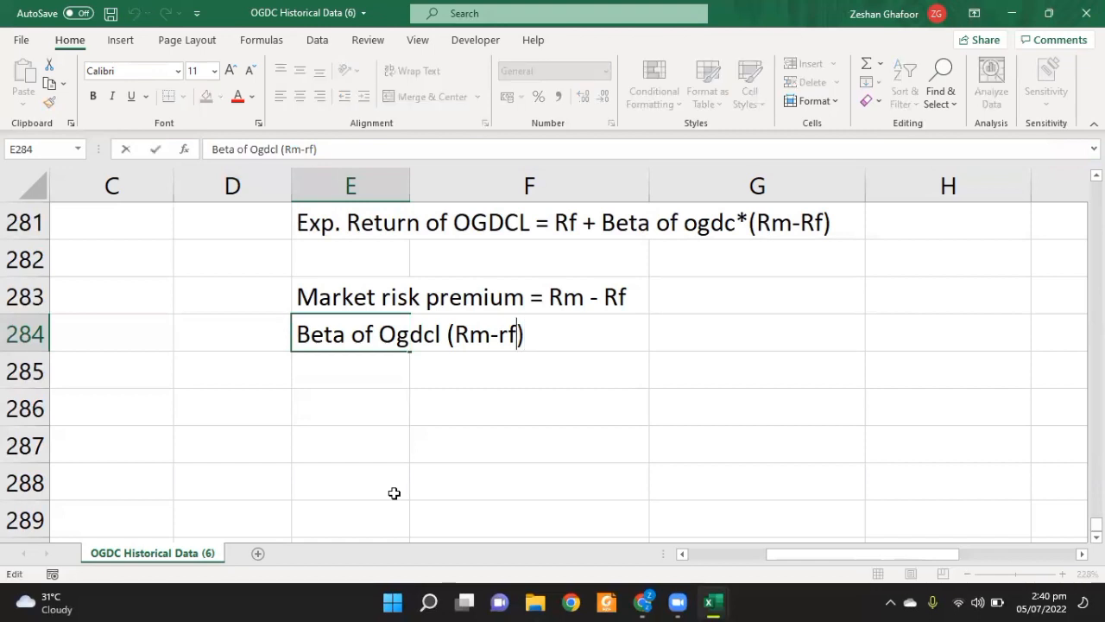
key(Left)
text(OGDCL r)
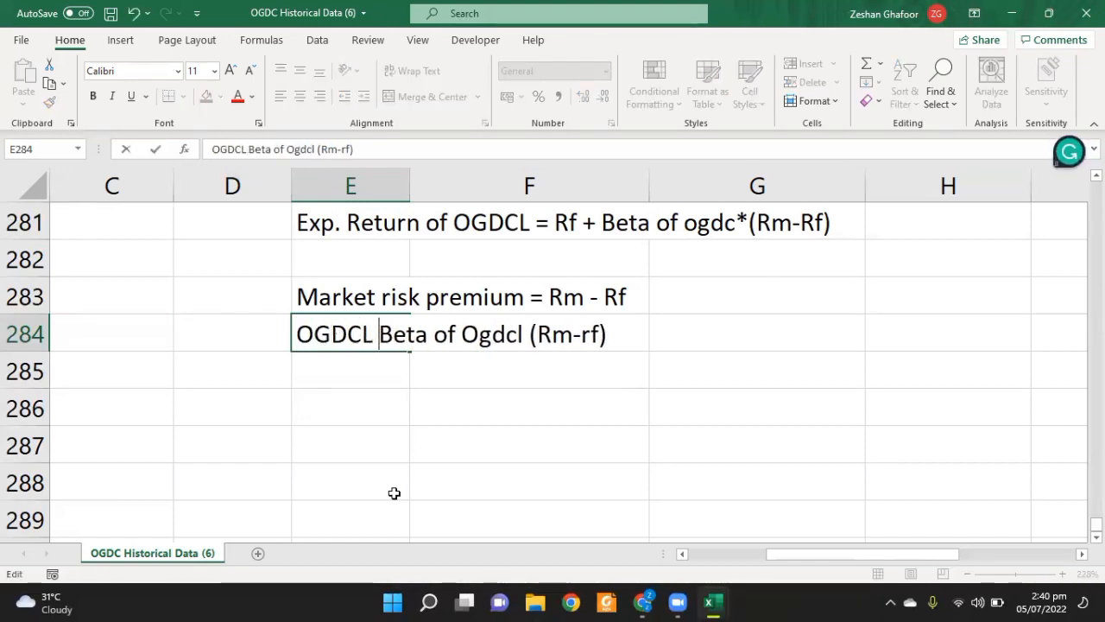
text(isk prem)
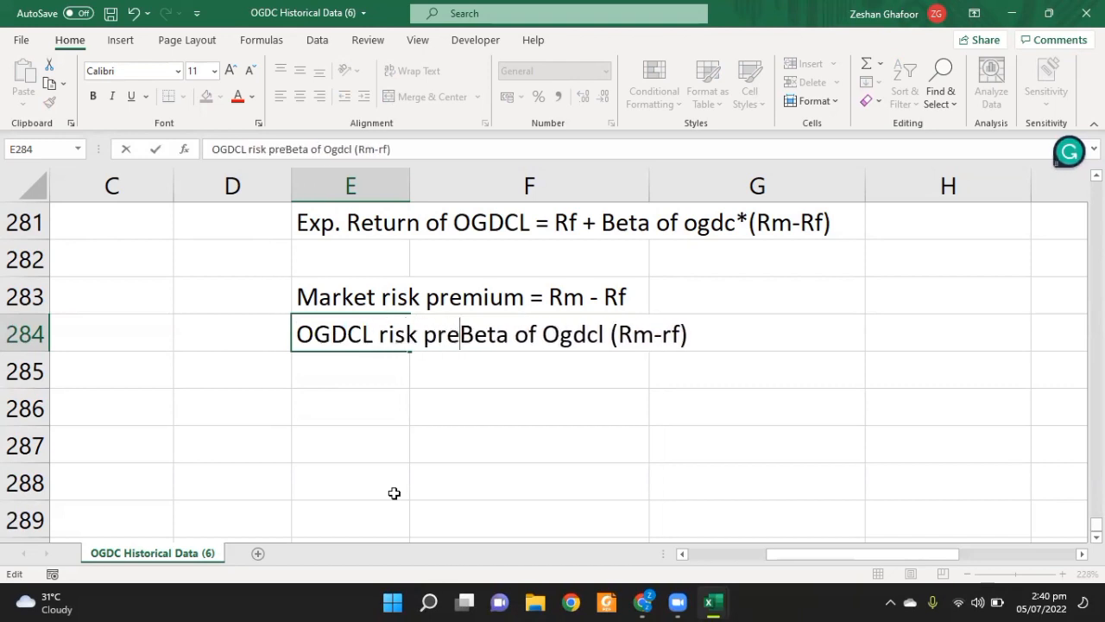
text(ium)
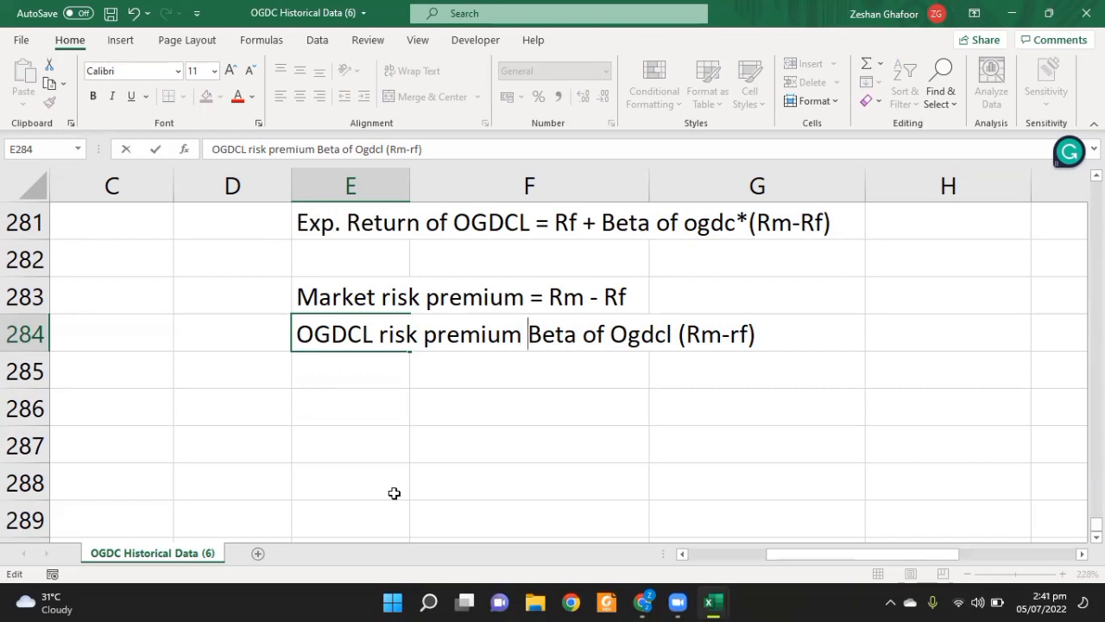
key(Return)
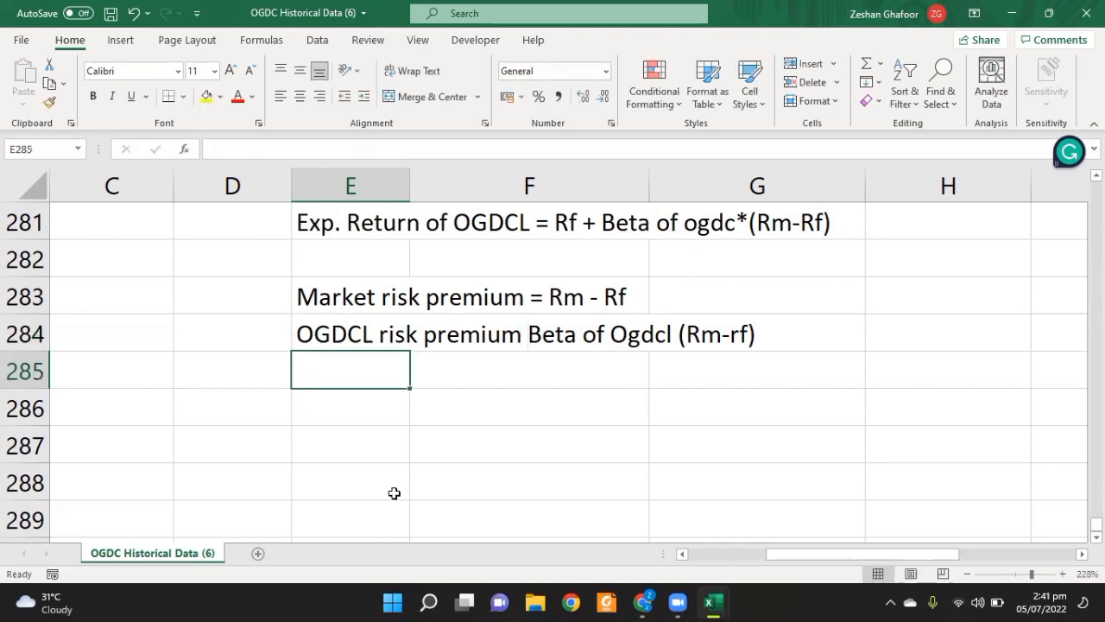
- Look back over the covariance, beta and variance formula notes above the expected return note
key(Up)
key(Up)
key(Up)
key(Up)
key(Up)
key(Up)
key(Up)
key(Up)
key(Up)
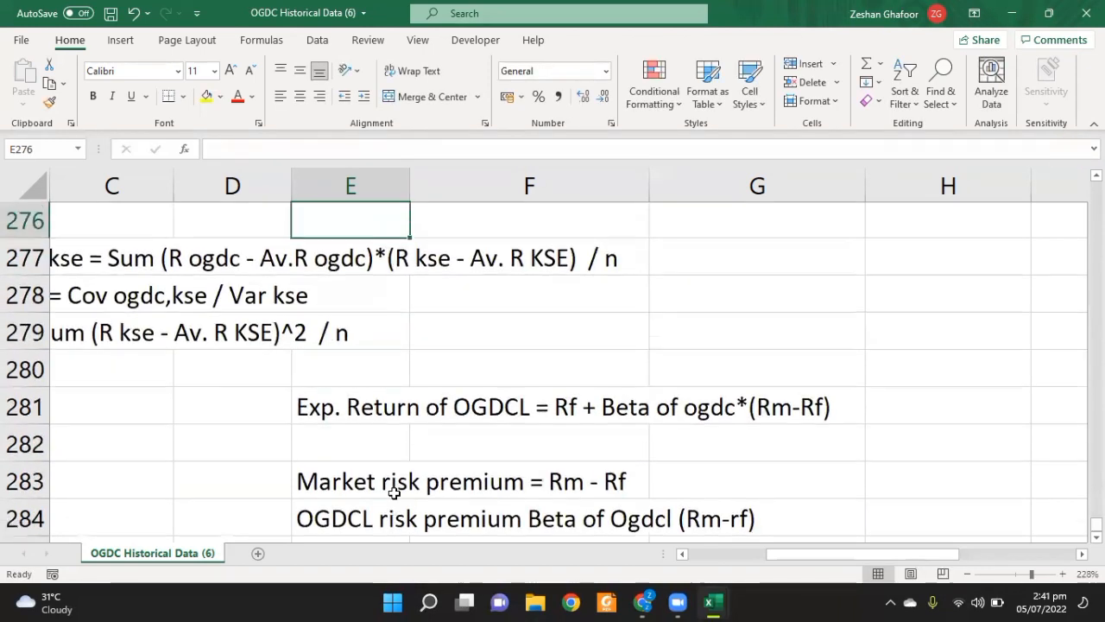
key(Down)
key(Down)
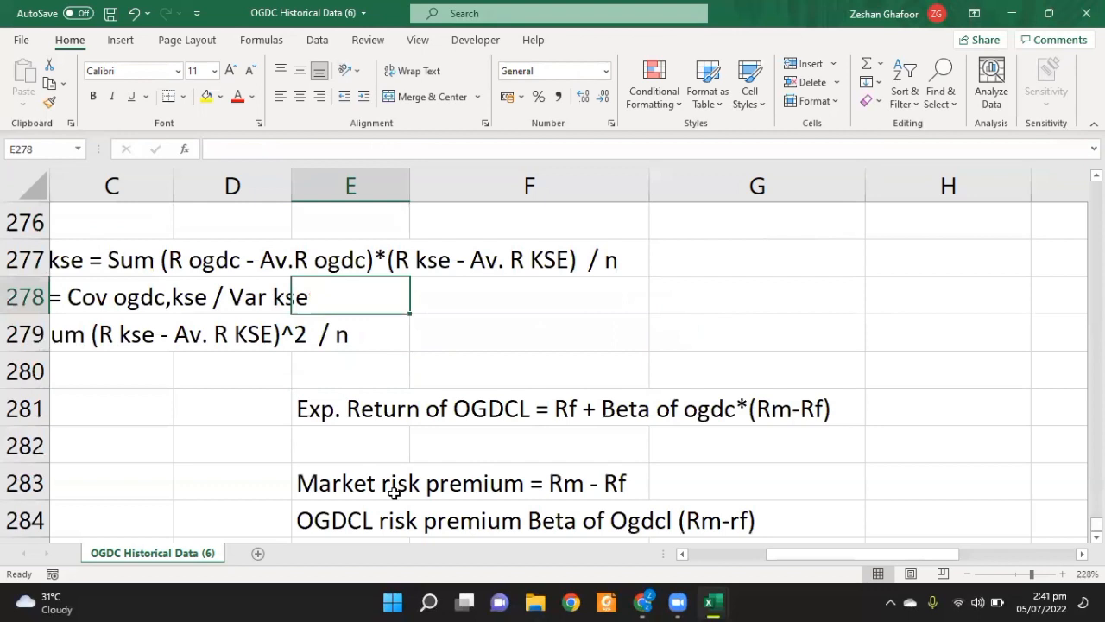
- Enter the label Rf in E287, three rows below the OGDCL risk premium note
key(Down)
key(Down)
key(Down)
key(Down)
key(Down)
key(Down)
key(Down)
key(Down)
key(Down)
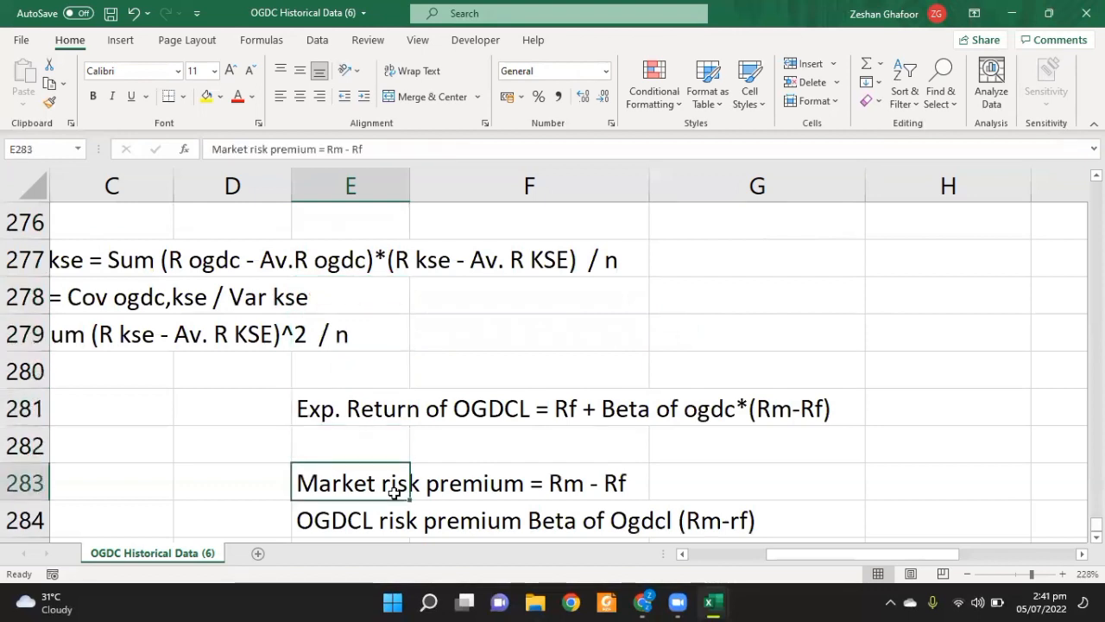
text(rf)
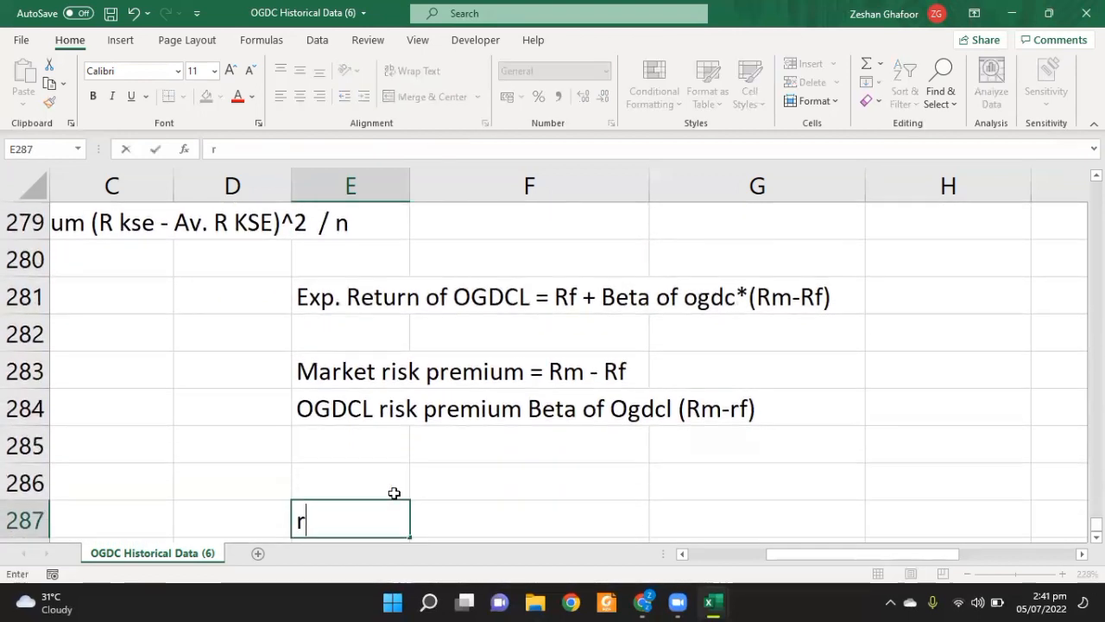
key(Tab)
key(Return)
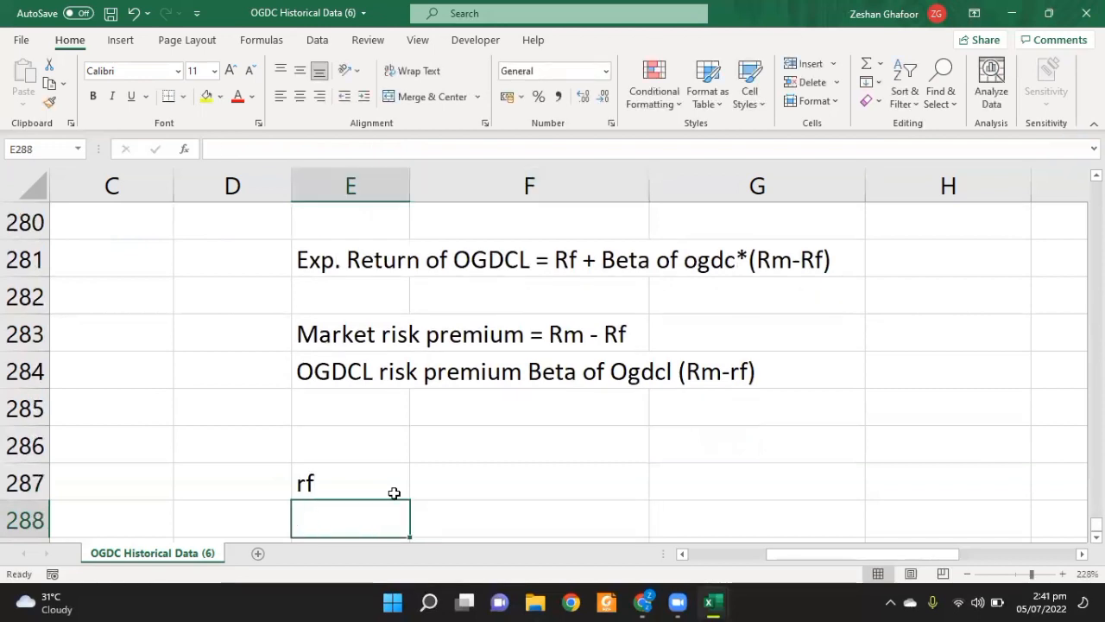
click(390, 491)
text(Rf)
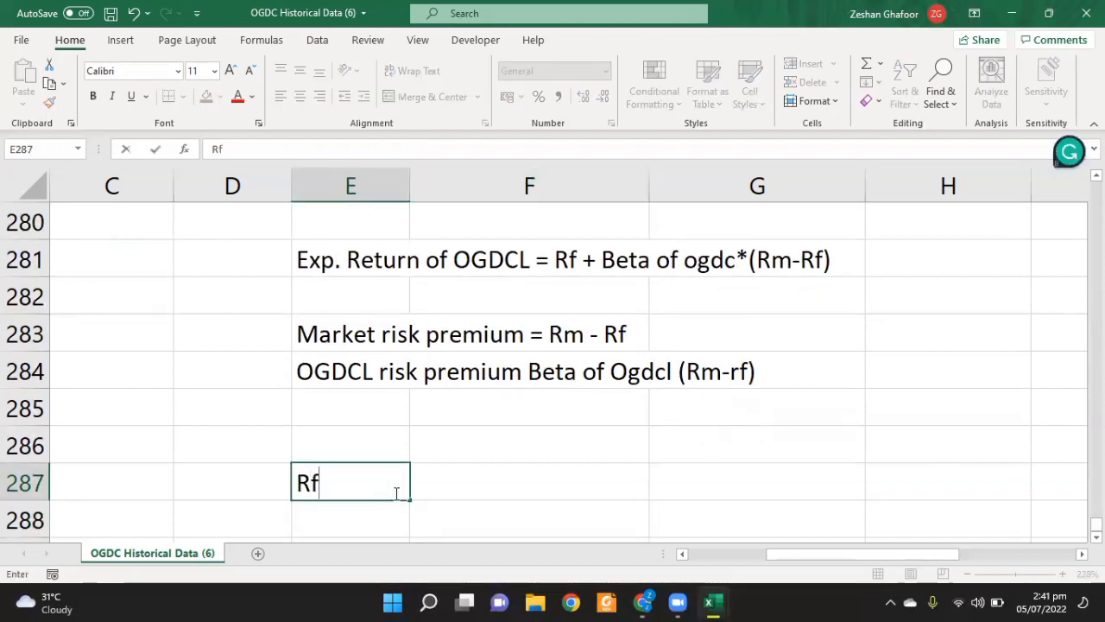
key(Tab)
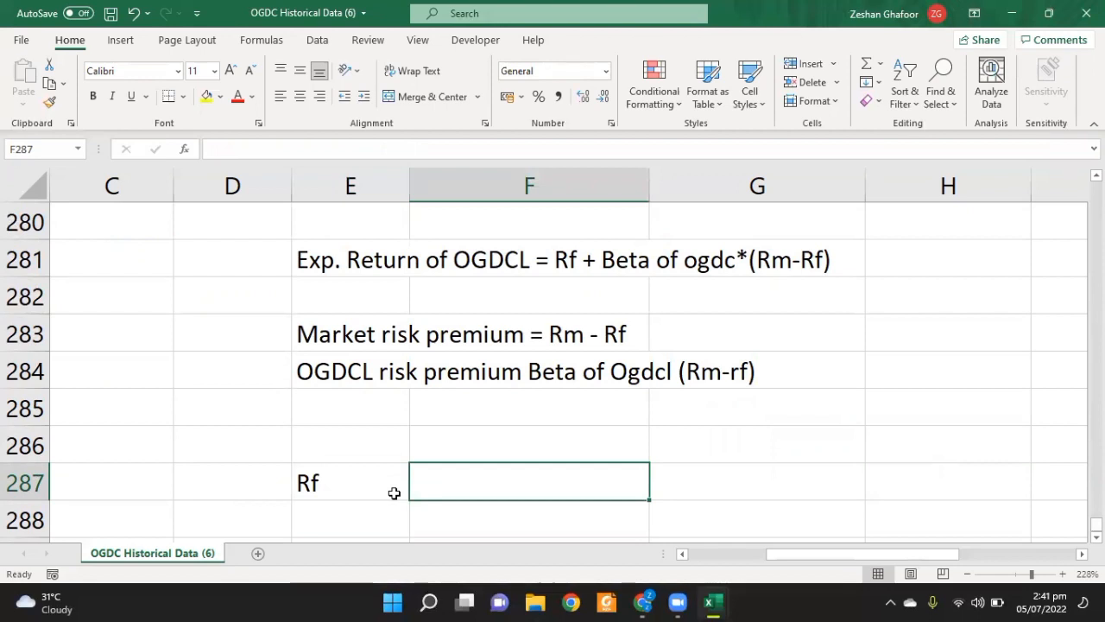
- Enter 0.15 in F287 as the value of Rf
scroll(394, 493, down, 1)
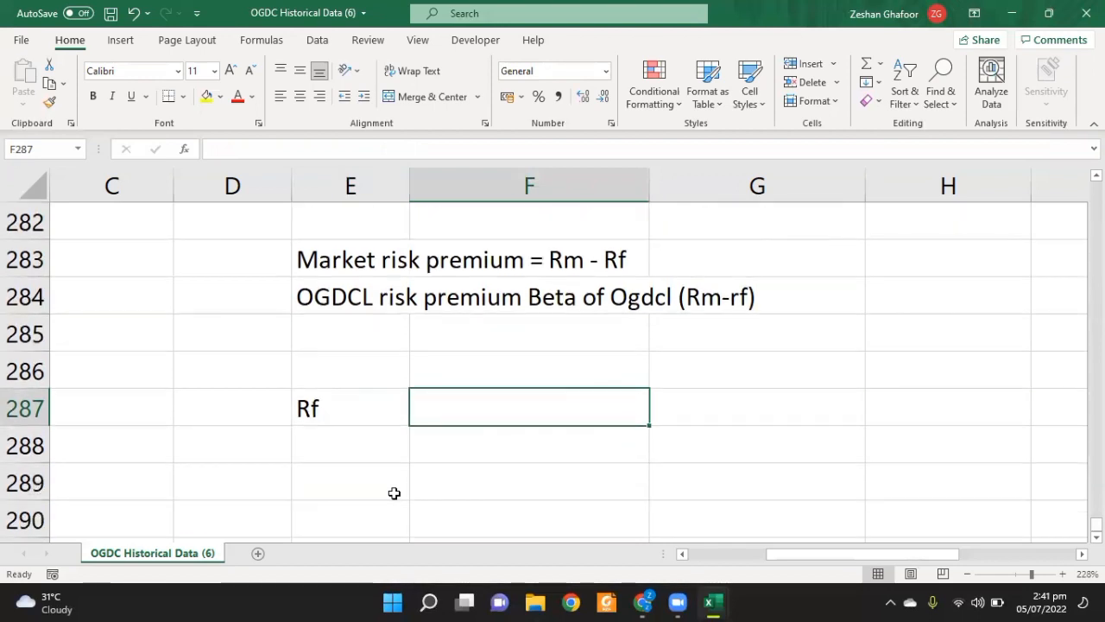
text(15)
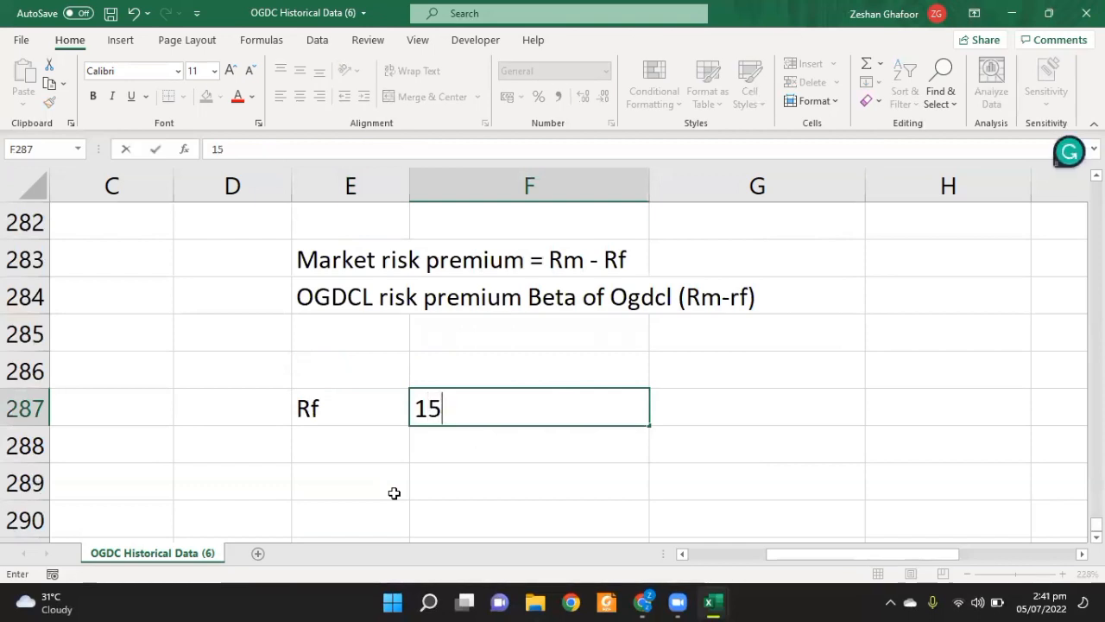
key(BackSpace)
key(BackSpace)
text(0.15)
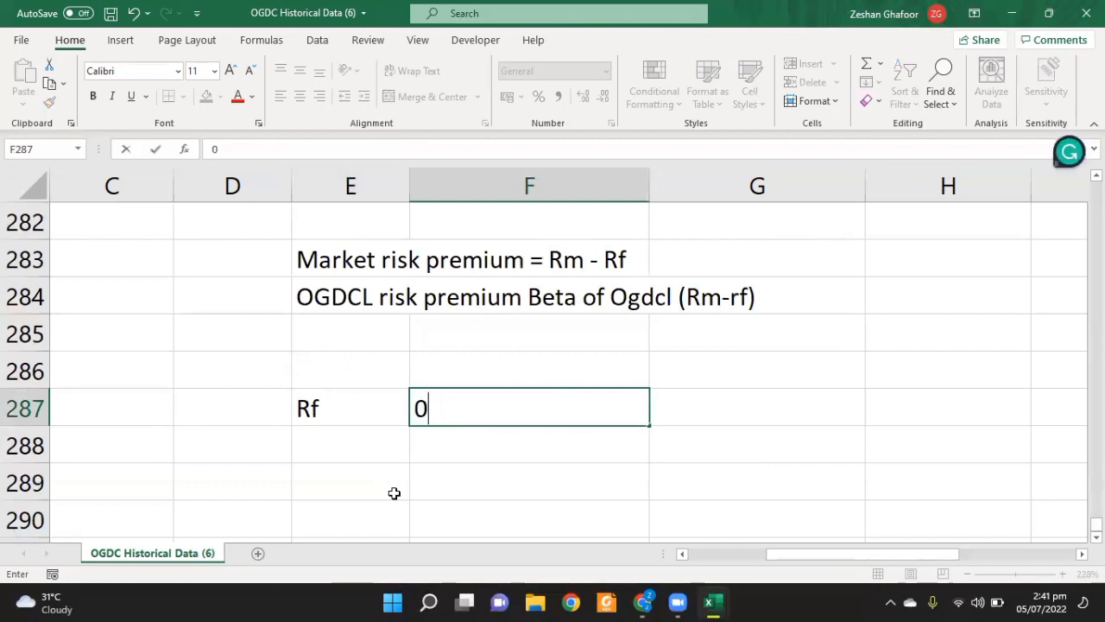
key(Return)
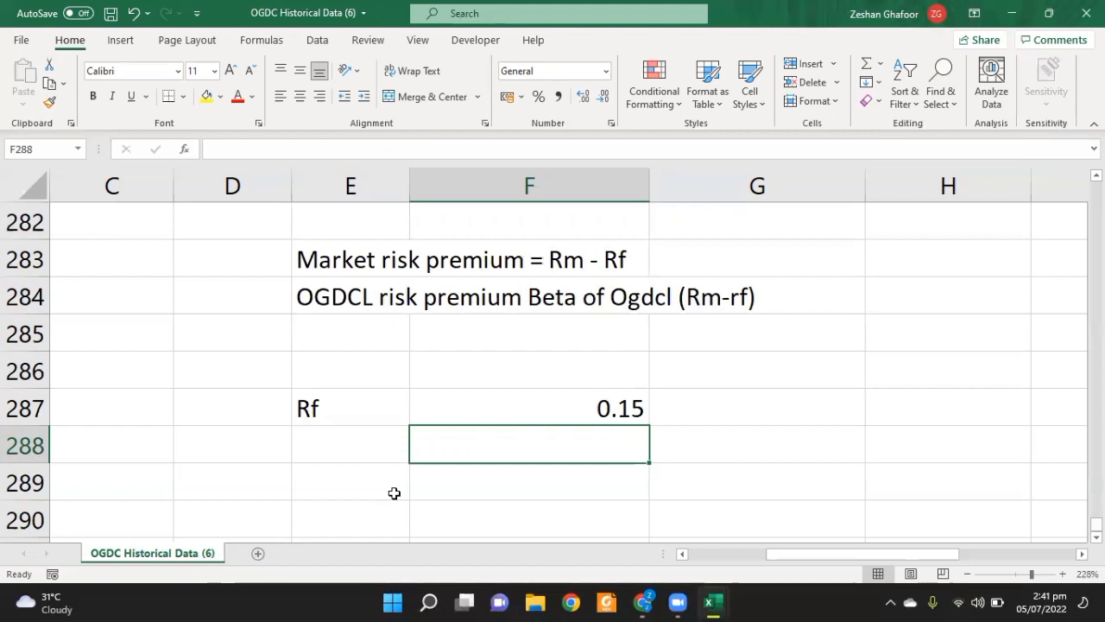
- Label E288 as Daily Rf and enter the formula =F287/265 beside it in F288
key(Left)
text(Daily Rf)
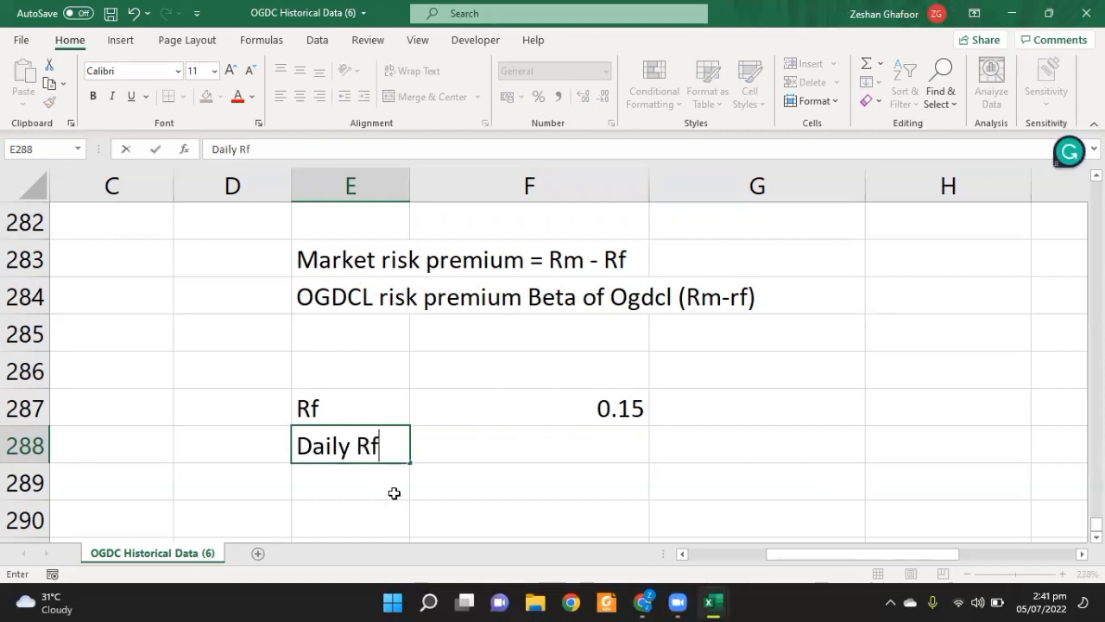
key(Tab)
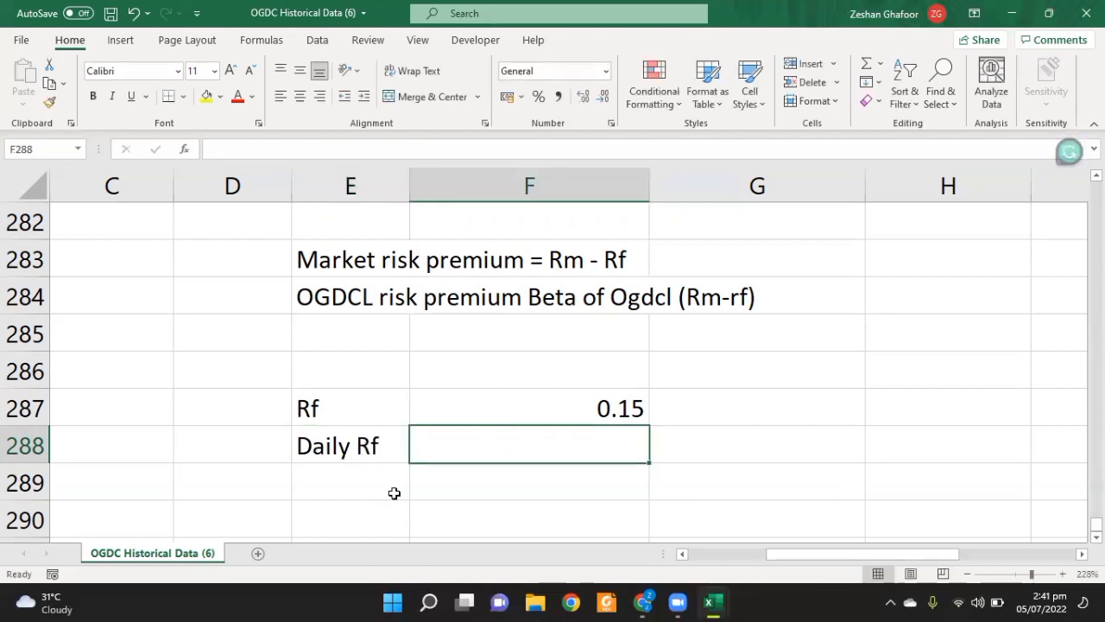
text(=)
key(Up)
text(/265)
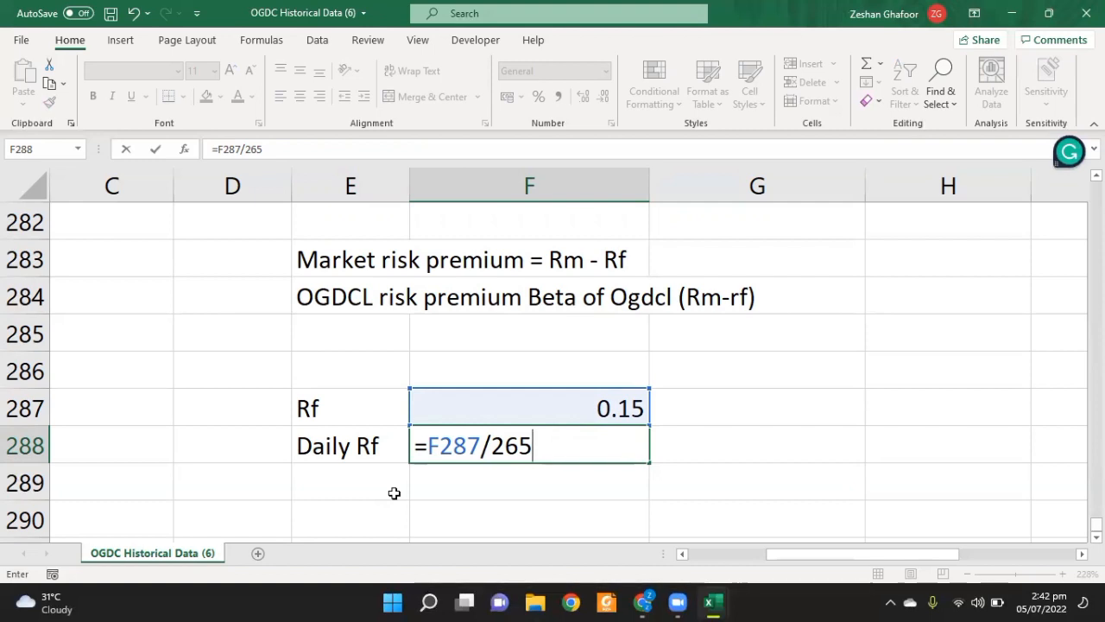
key(Return)
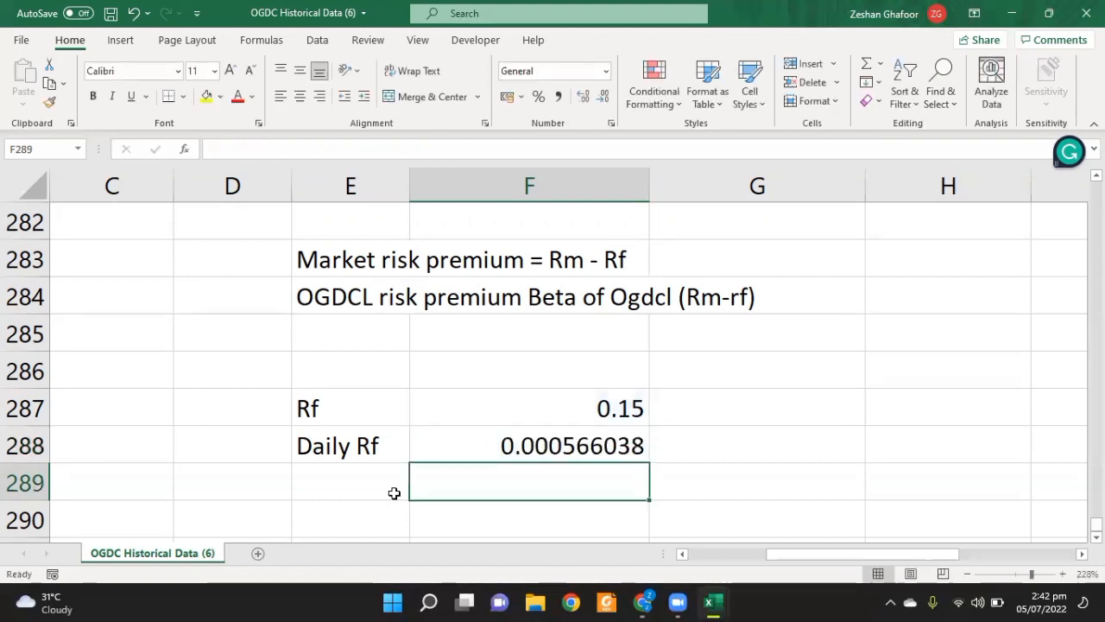
- Select the dates in A2:A271, without the header, to count the trading days
key(Up)
key(Left)
key(Left)
key(ctrl+Left)
key(ctrl+Up)
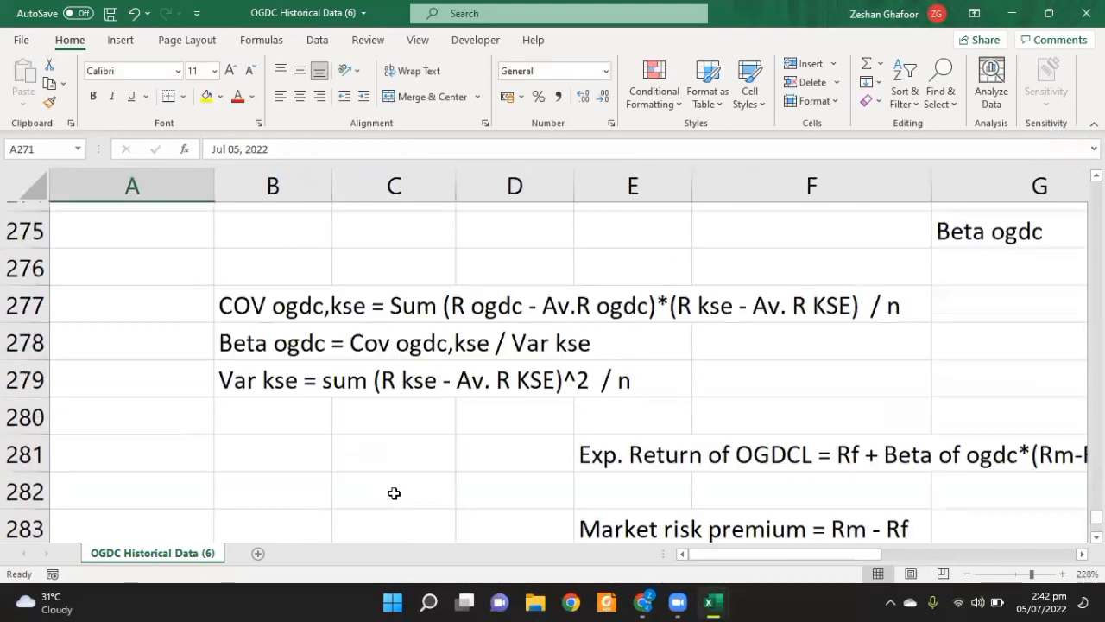
key(ctrl+shift+Up)
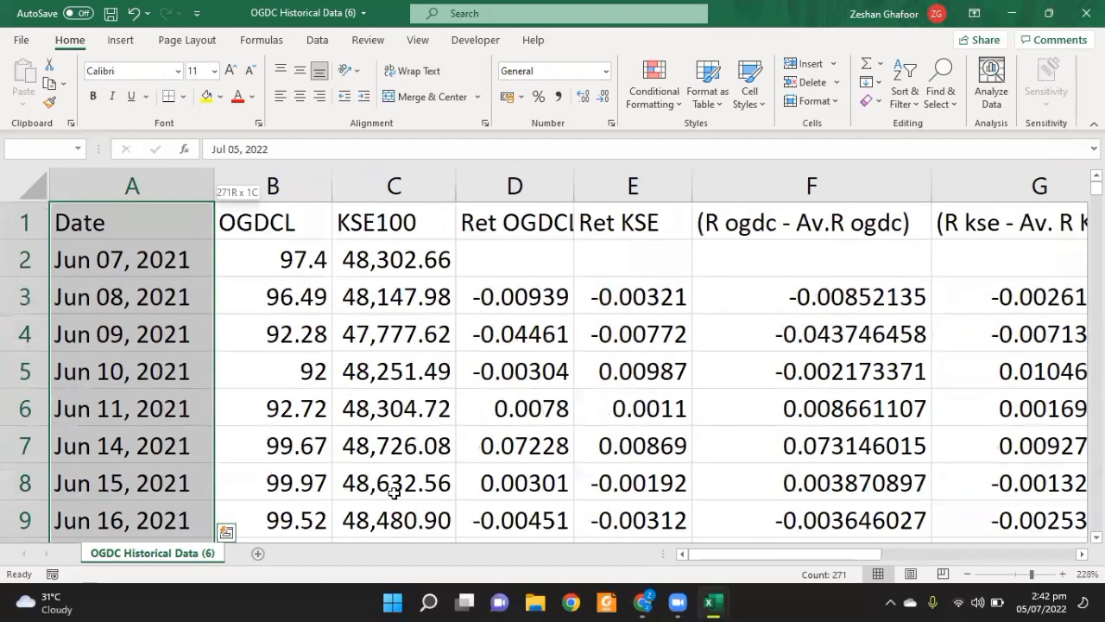
key(shift+Down)
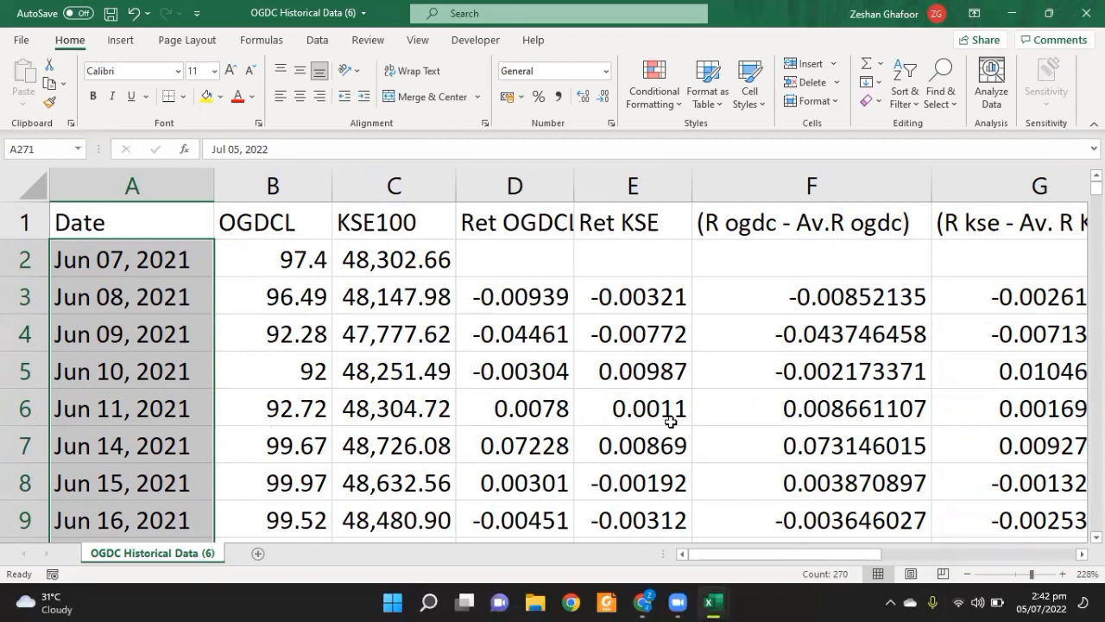
- Change the Daily Rf formula in F288 to =F287/270
key(Down)
key(Down)
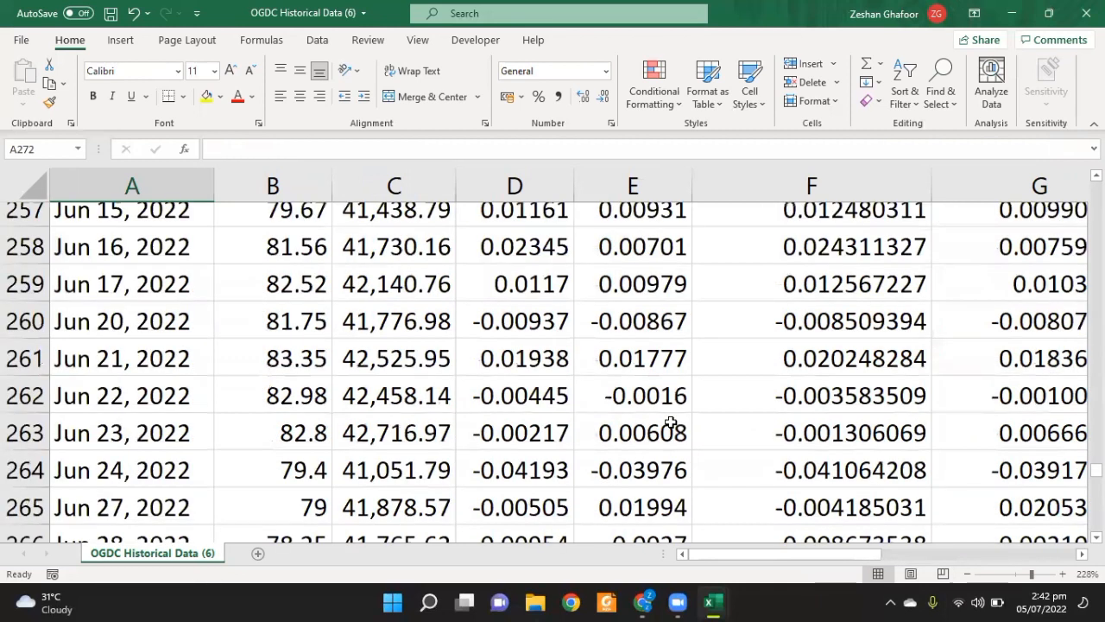
key(Right)
key(Right)
key(Right)
key(Right)
key(Right)
key(Right)
key(Right)
key(Down)
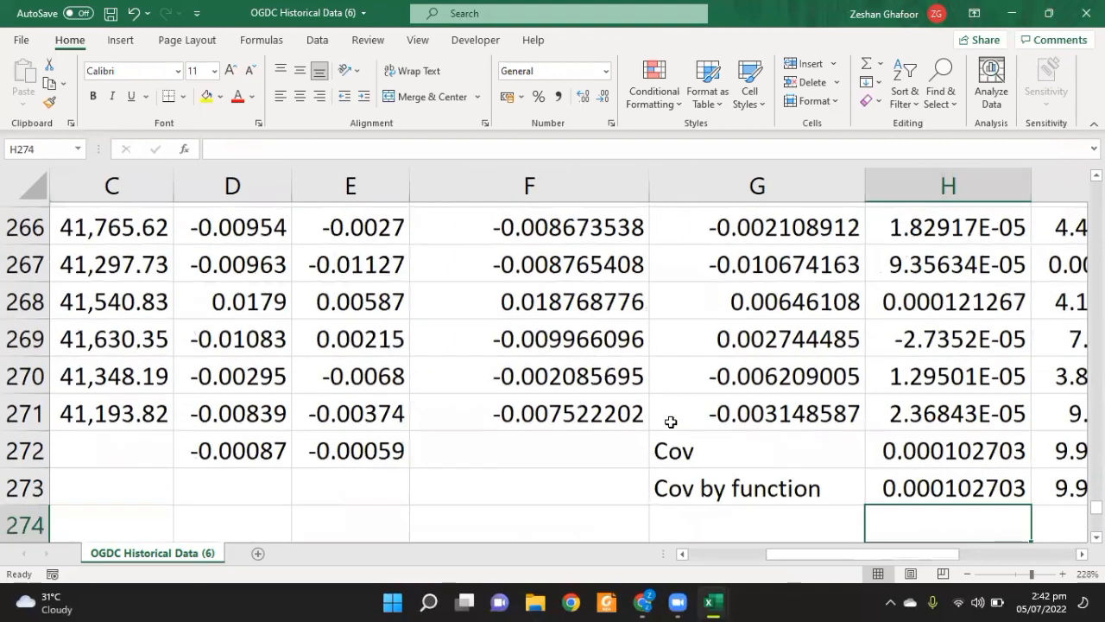
key(Down)
key(Down)
key(Down)
key(Down)
key(Down)
key(Down)
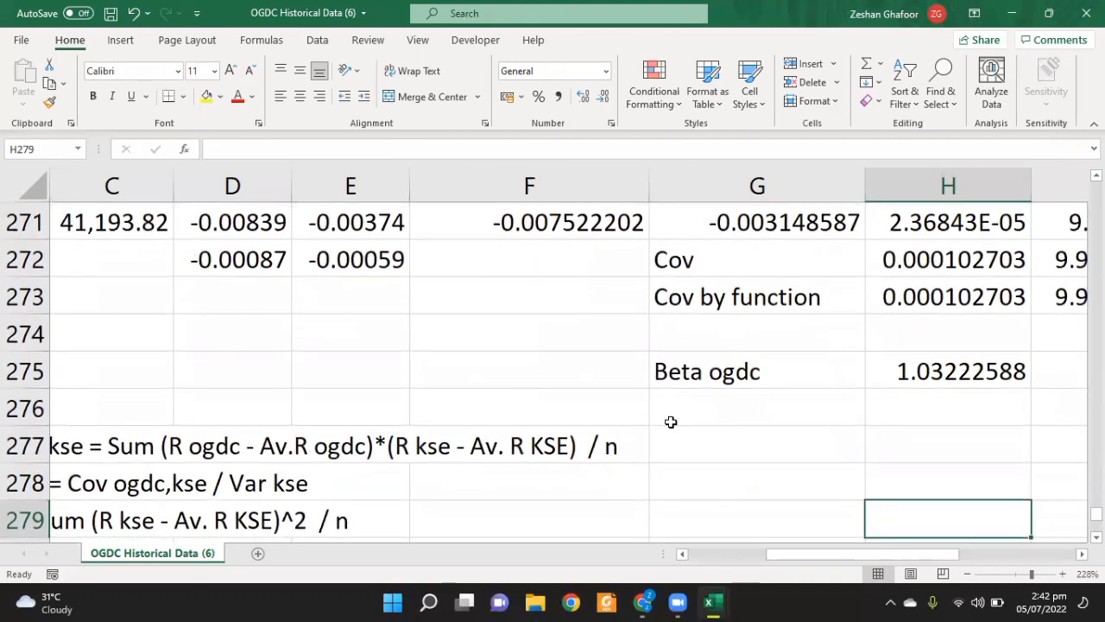
key(Left)
key(Left)
key(Down)
key(Down)
key(Down)
key(Down)
key(Down)
key(Down)
key(Down)
key(Down)
key(Down)
key(Up)
key(F2)
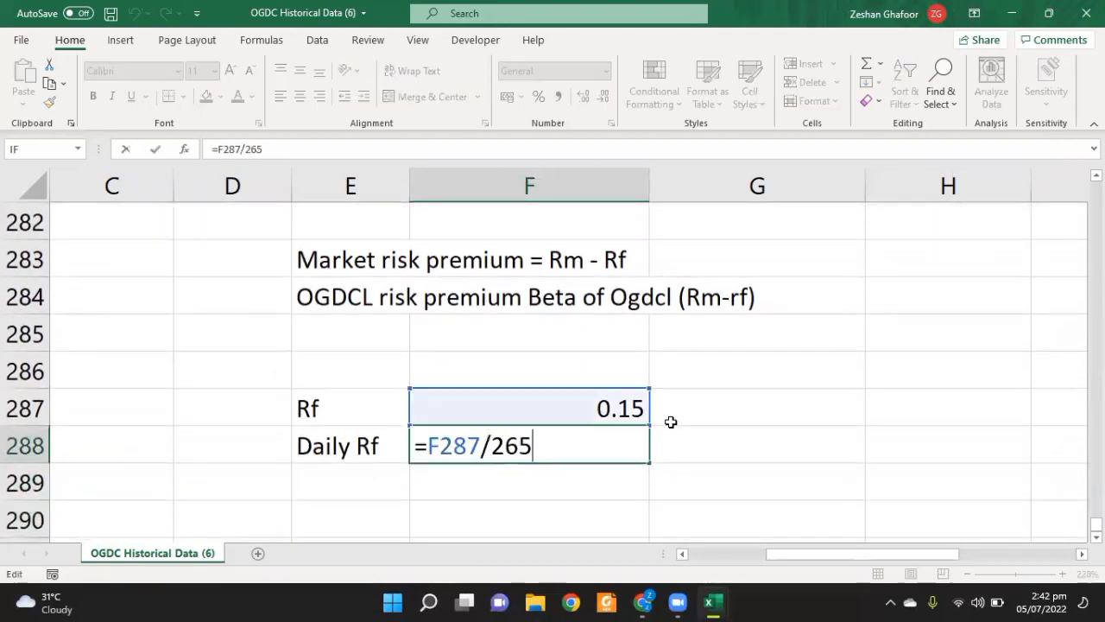
key(BackSpace)
key(BackSpace)
text(70)
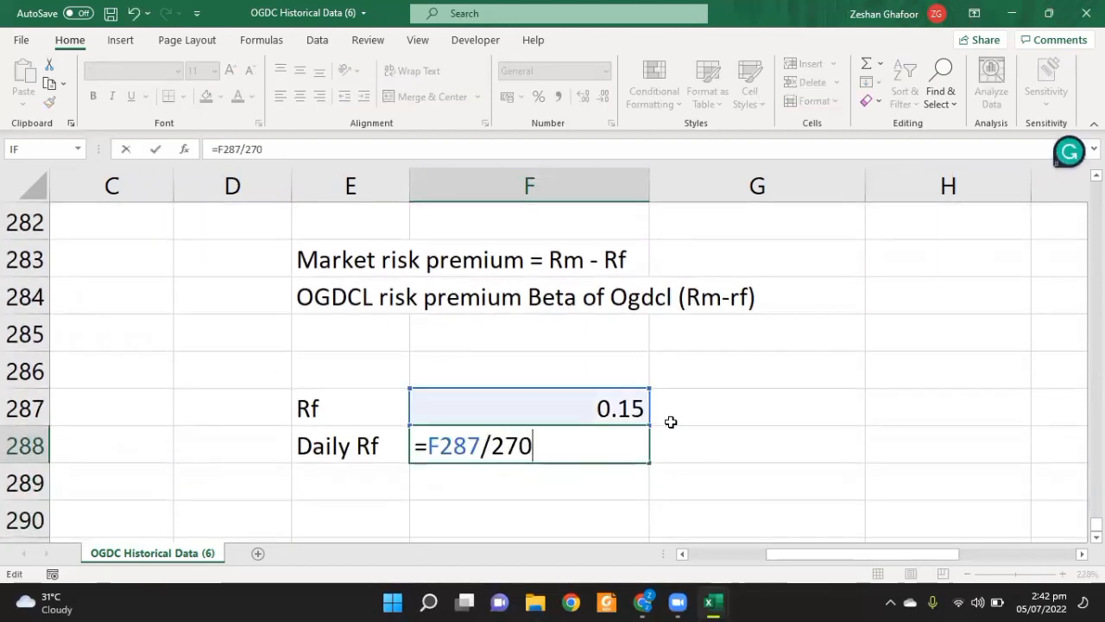
key(Return)
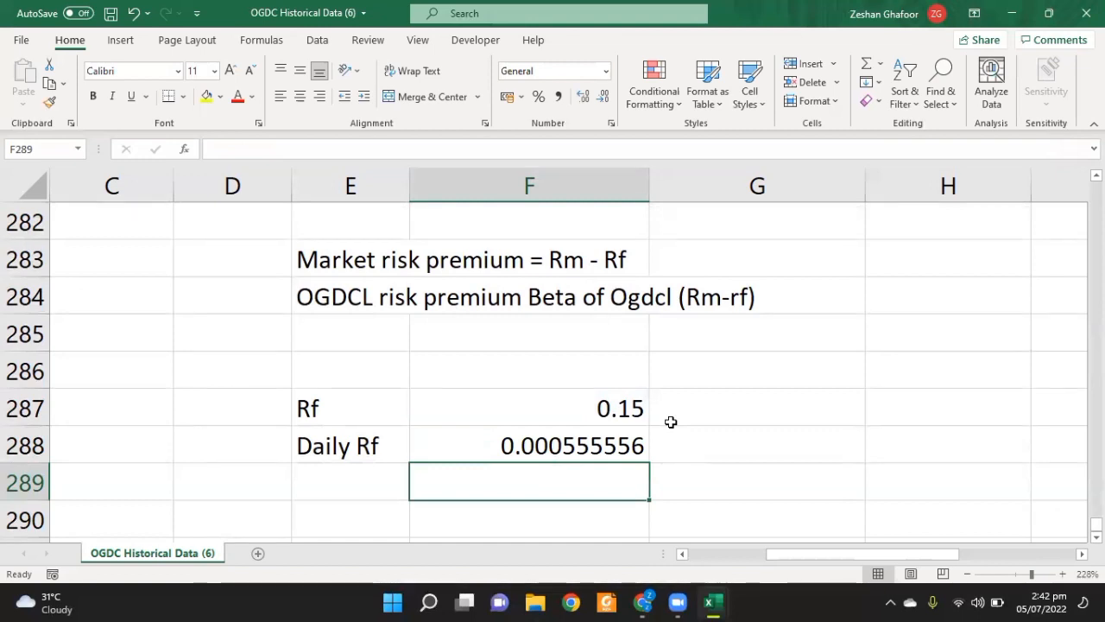
- Look over the rows from the Rf values back up to the OGDC beta in row 275
key(Up)
key(Up)
key(Down)
key(Up)
key(Up)
key(Up)
key(Up)
key(Up)
key(Up)
key(Up)
key(Up)
key(Up)
key(Up)
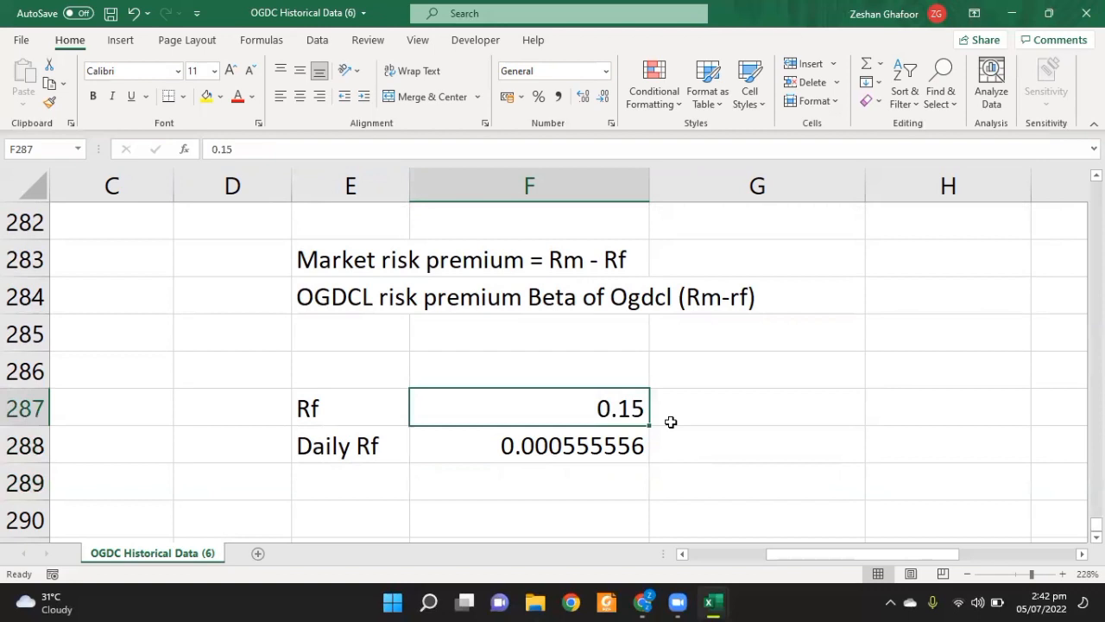
key(Down)
key(Down)
key(Down)
key(Down)
key(Down)
key(Down)
key(Down)
key(Down)
key(Down)
key(Down)
key(Down)
key(Down)
key(Down)
key(Down)
key(Up)
key(Up)
key(Up)
key(Up)
key(Up)
key(Up)
key(Up)
key(Up)
key(Up)
key(Up)
key(Up)
key(Up)
key(Up)
key(Up)
key(Up)
key(Up)
key(Up)
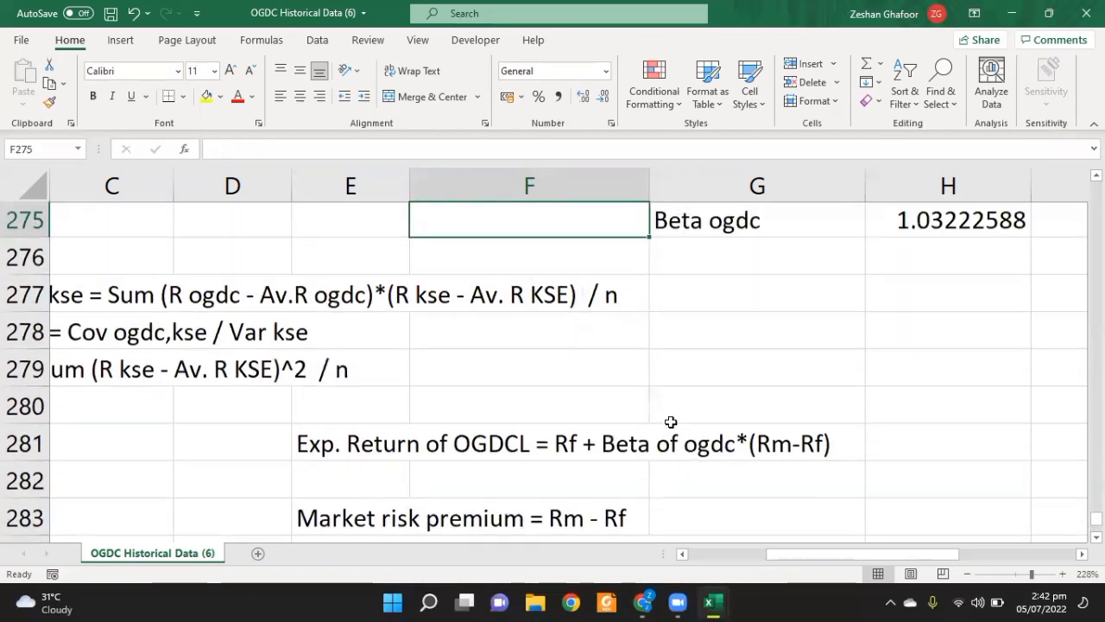
- Begin the OGDCL expected return formula in E282 with the daily Rf in F288, followed by a plus sign
key(Down)
key(Down)
key(Down)
key(Down)
key(Down)
key(Down)
key(Down)
key(Right)
key(Left)
key(Left)
text(=)
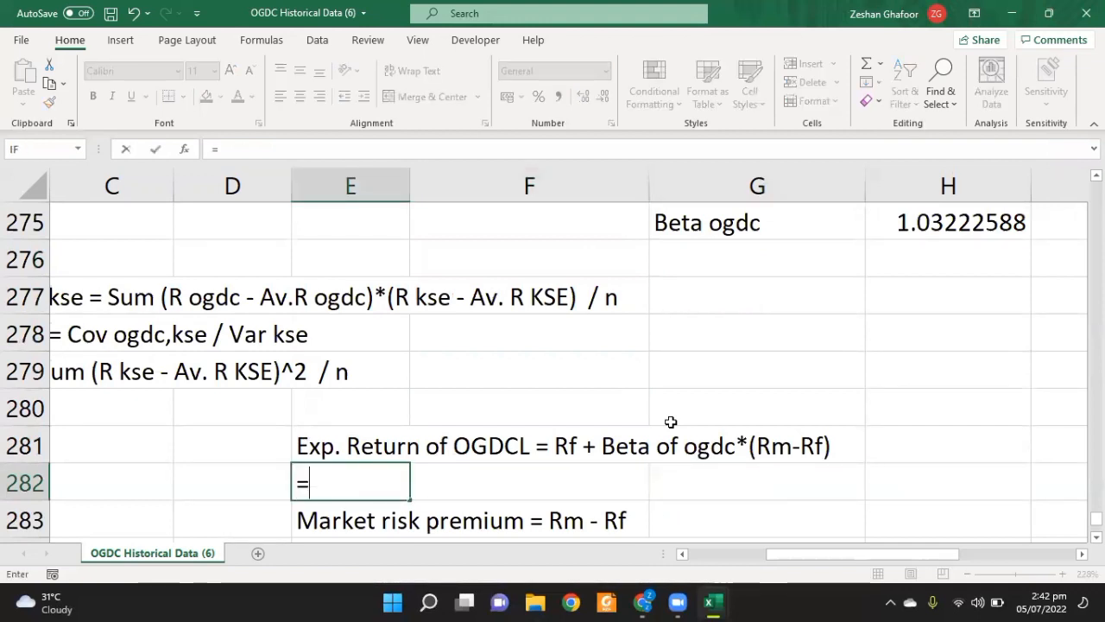
key(Down)
key(Down)
key(Down)
key(Down)
key(Down)
key(Down)
key(Down)
key(Down)
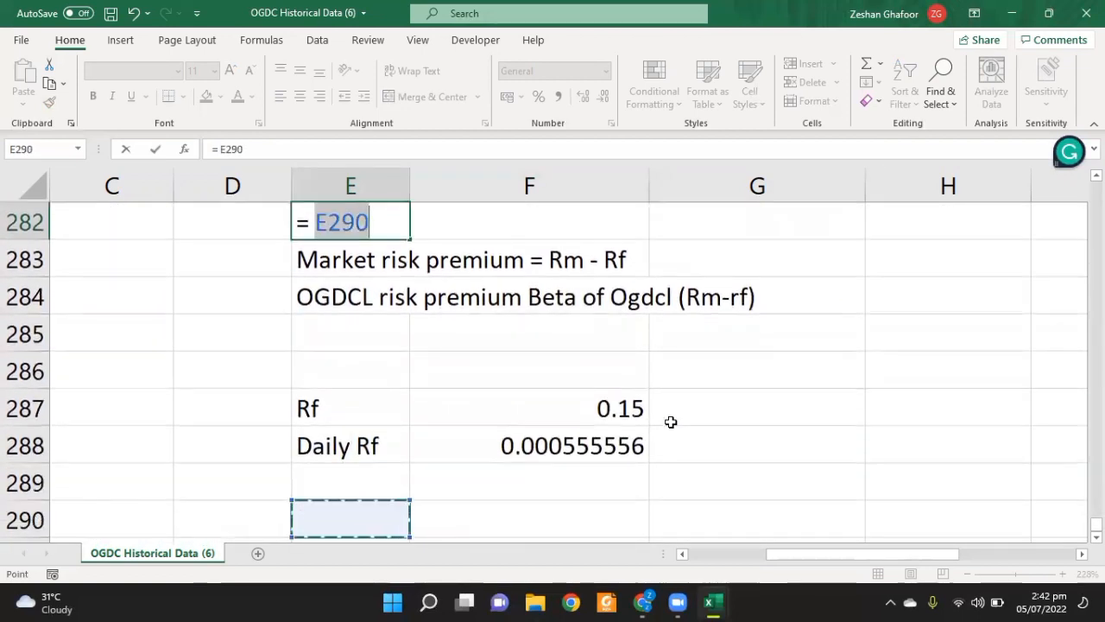
key(Right)
key(Up)
text(+)
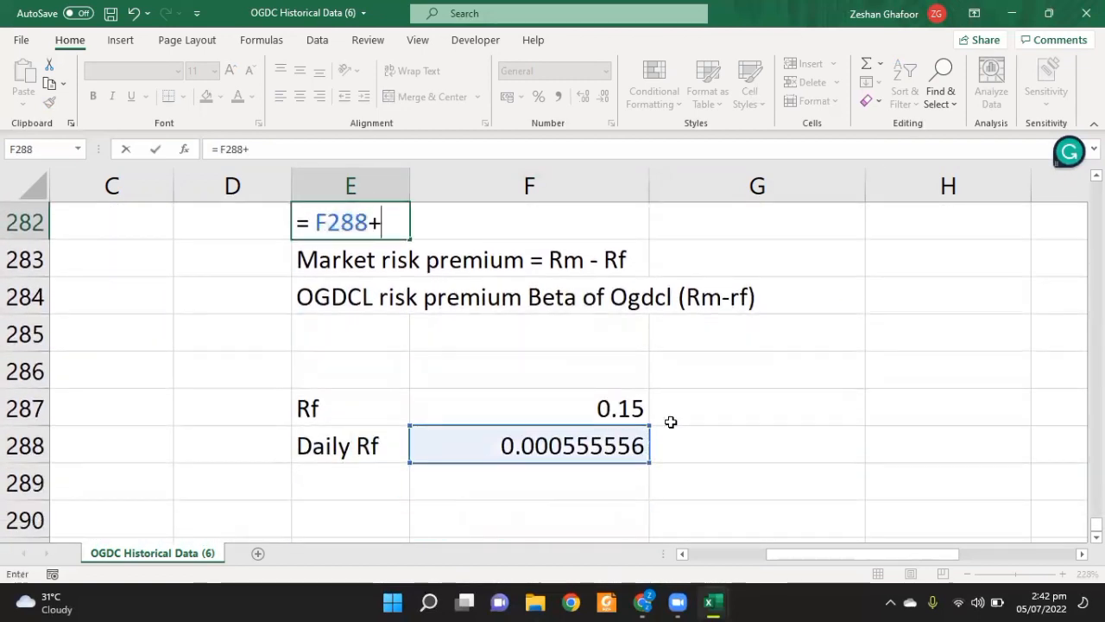
- Extend the expected return formula in E282 with an opening bracket, the OGDC beta in H275, a multiplication sign and another opening bracket
scroll(671, 422, up, 1)
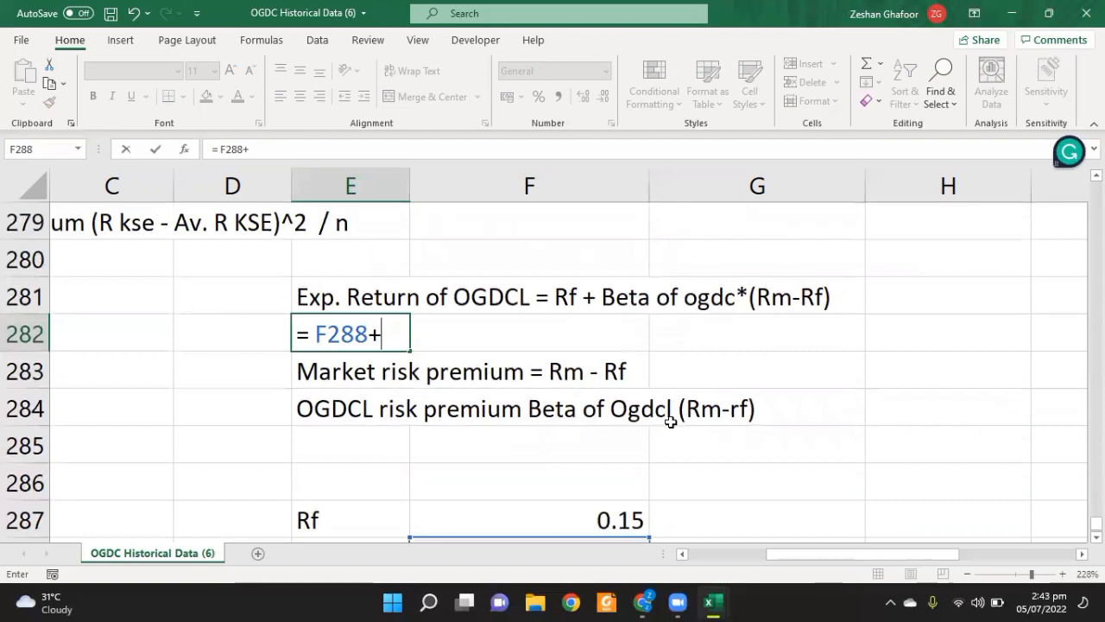
text(()
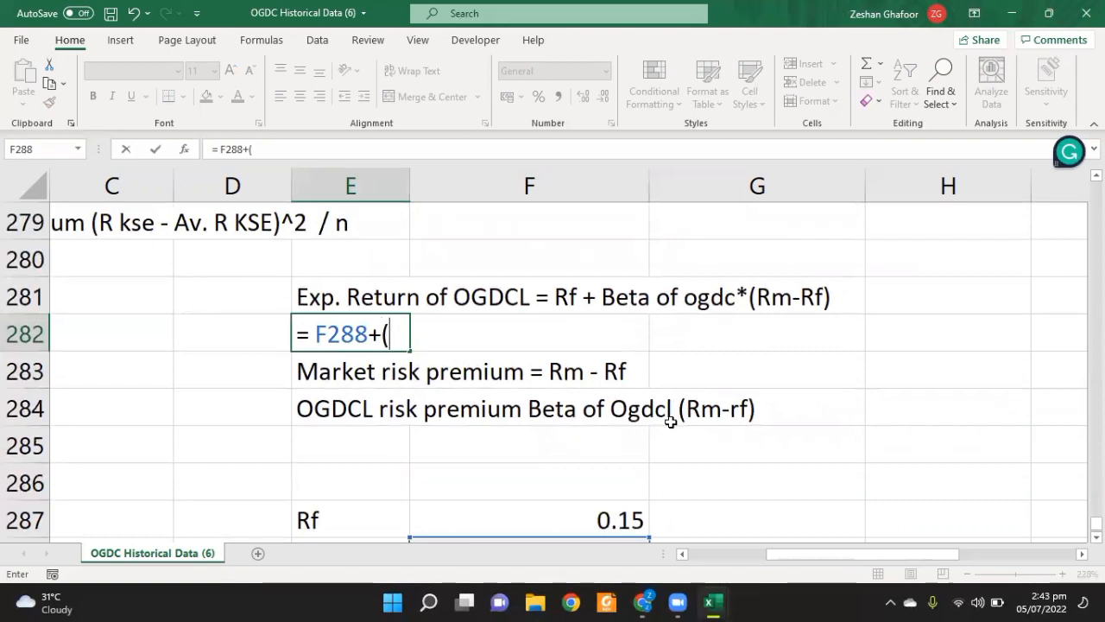
scroll(671, 421, up, 1)
scroll(671, 421, up, 1)
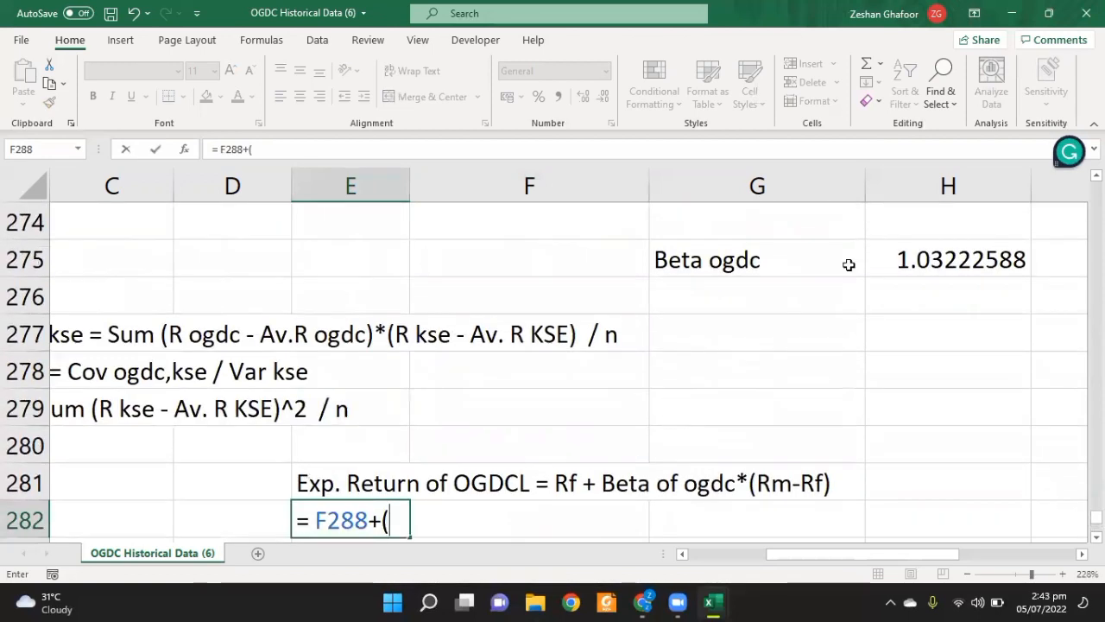
click(943, 260)
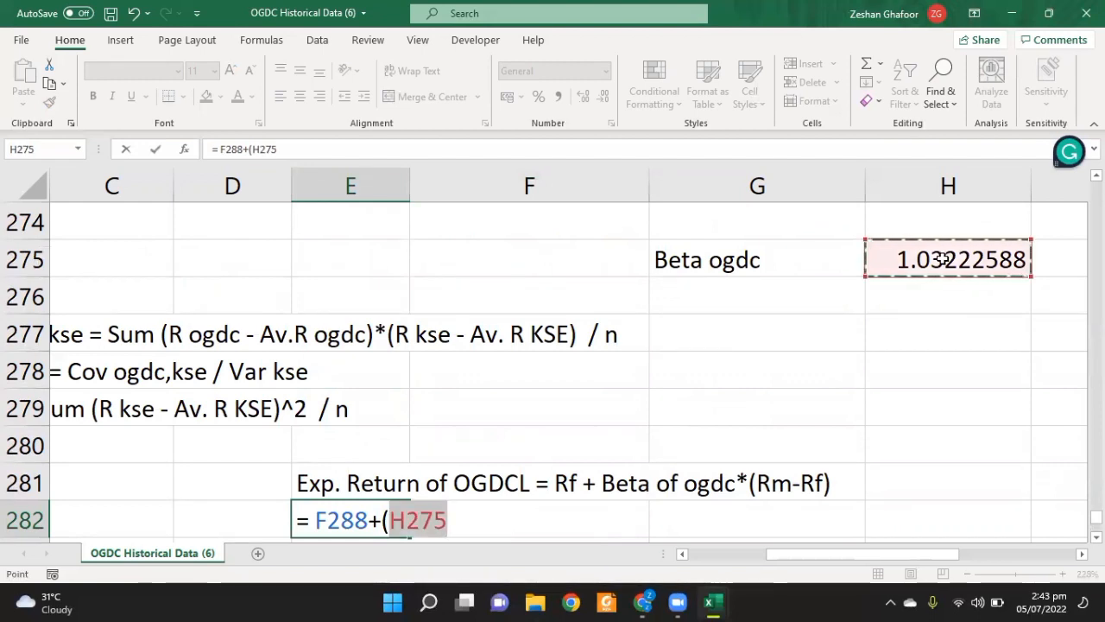
text(*)
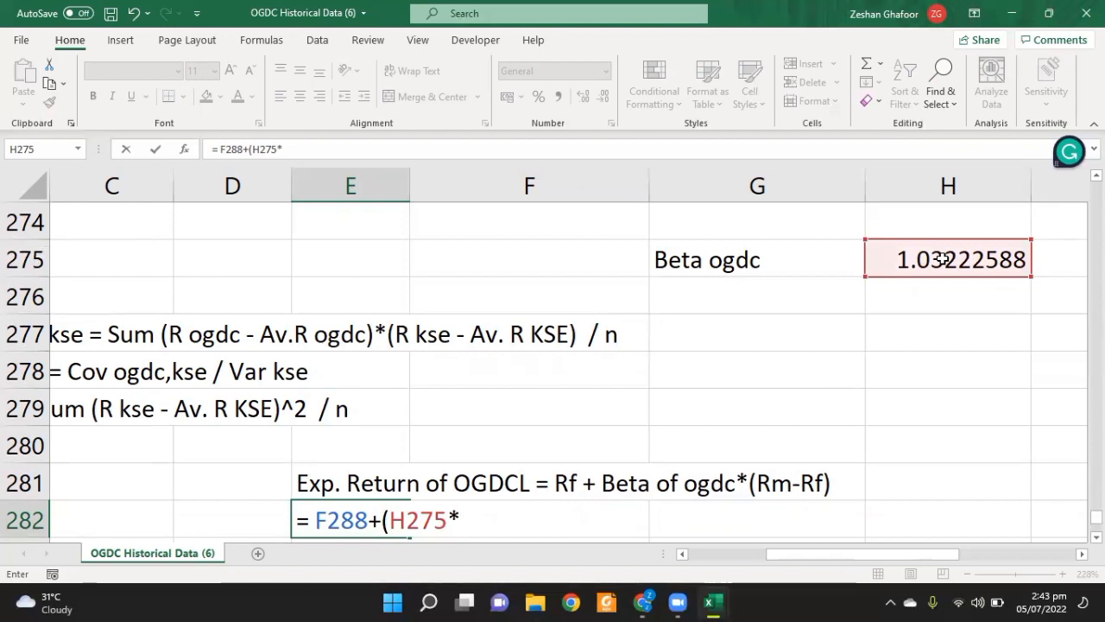
text(()
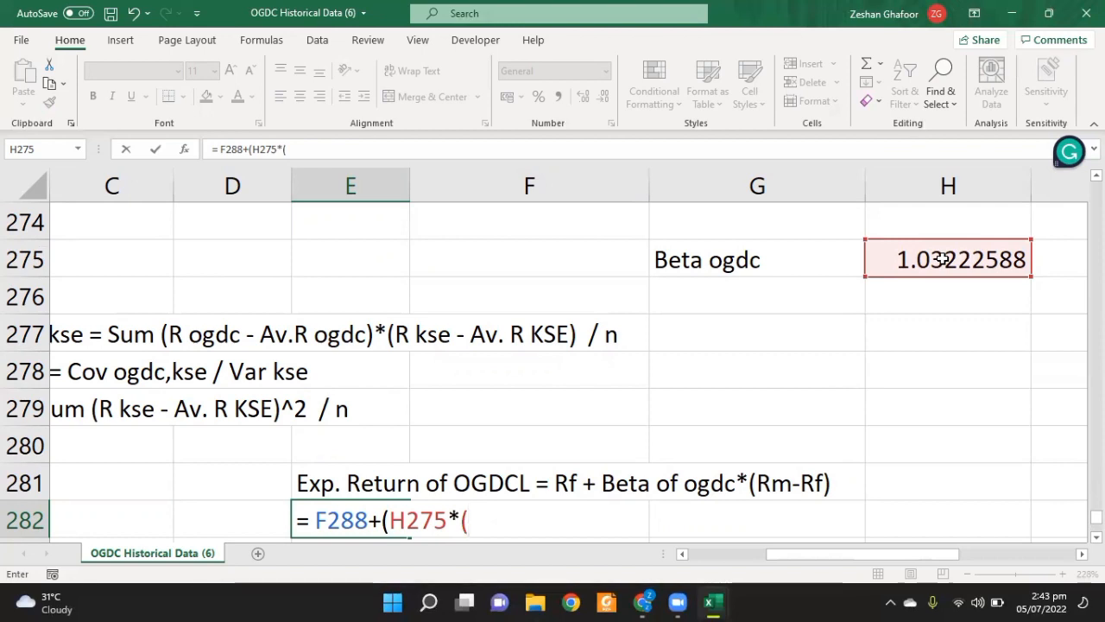
- Complete the E282 formula as =F288+(H275*(E272-F288)), subtracting the daily Rf from the average KSE return
scroll(525, 286, up, 2)
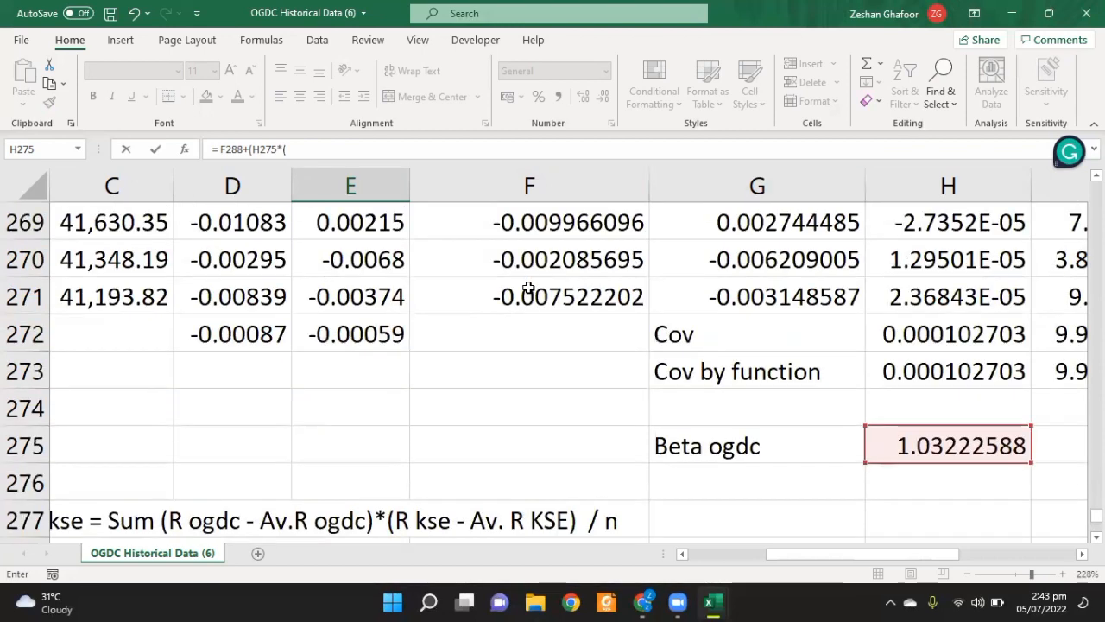
click(365, 326)
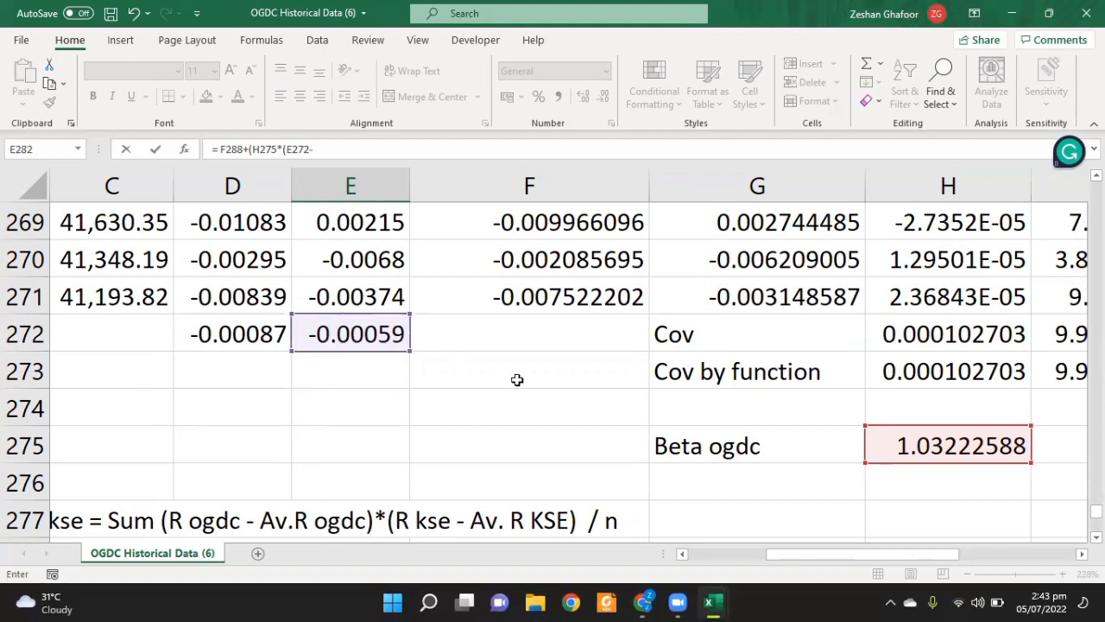
scroll(516, 380, down, 3)
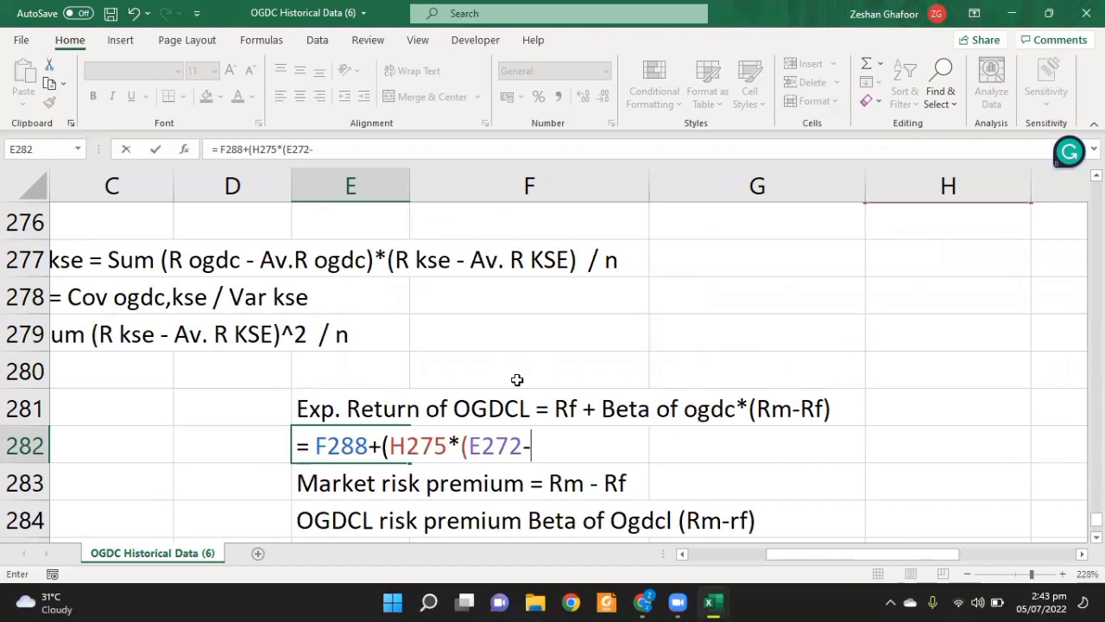
scroll(516, 380, down, 2)
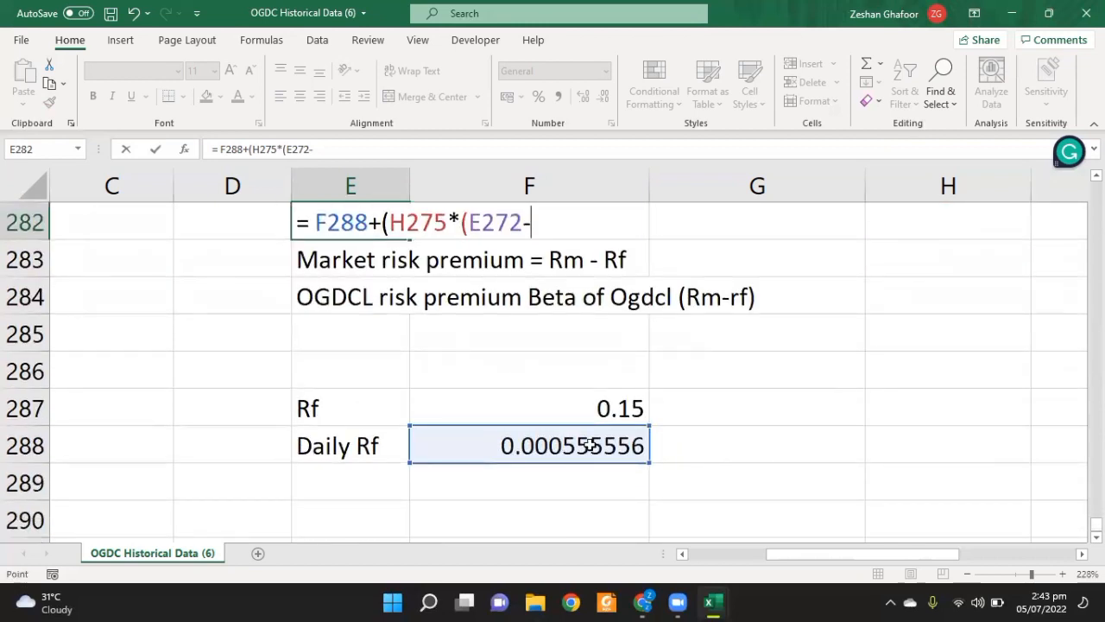
click(587, 444)
scroll(583, 412, up, 1)
text()))
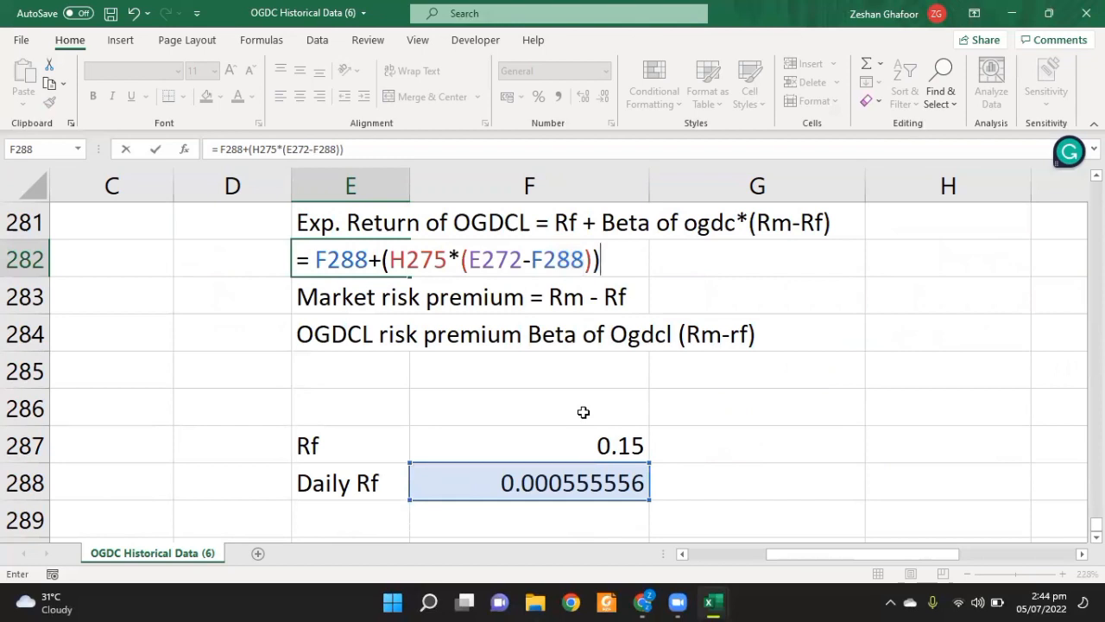
key(Return)
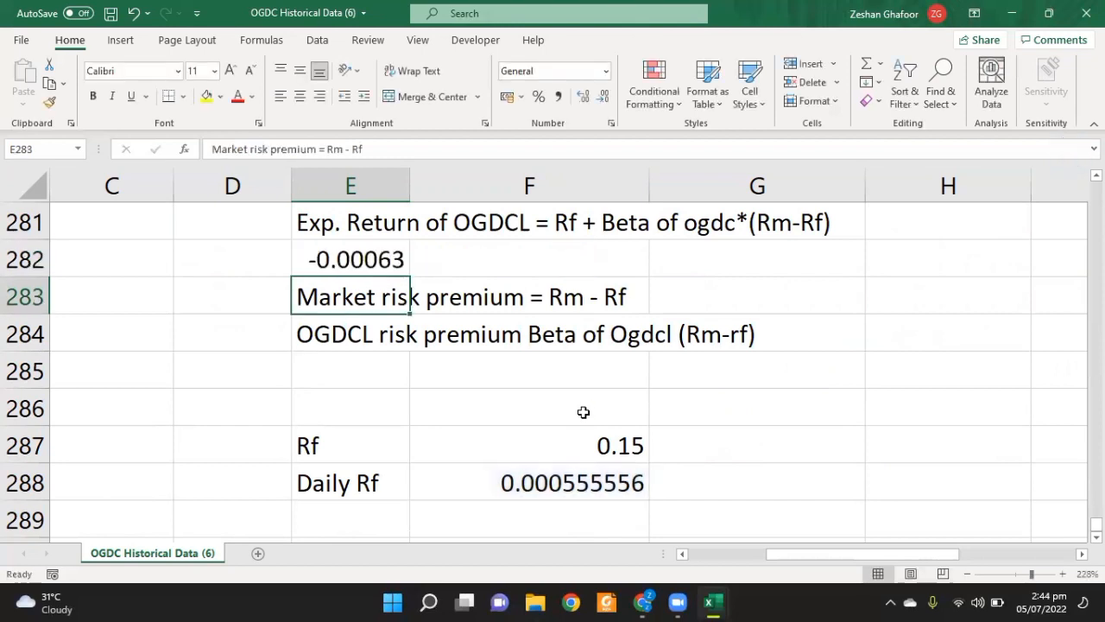
key(Up)
- Label the result by entering "Exp. Return of OGDCL" in D282 and widen column D to fit the text
scroll(583, 412, up, 1)
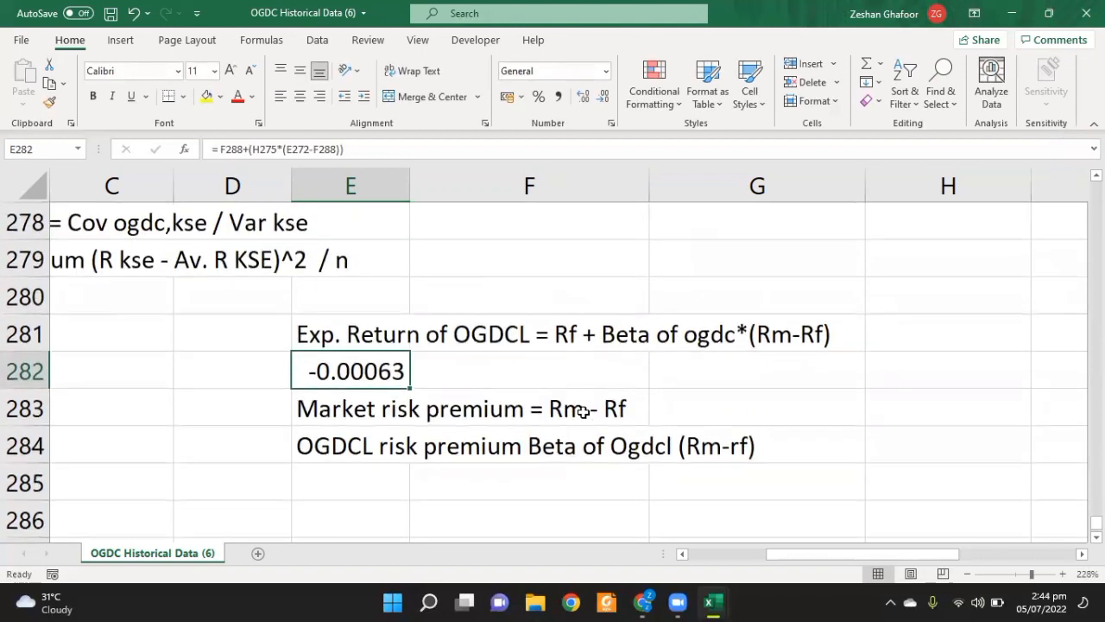
click(244, 371)
text(E)
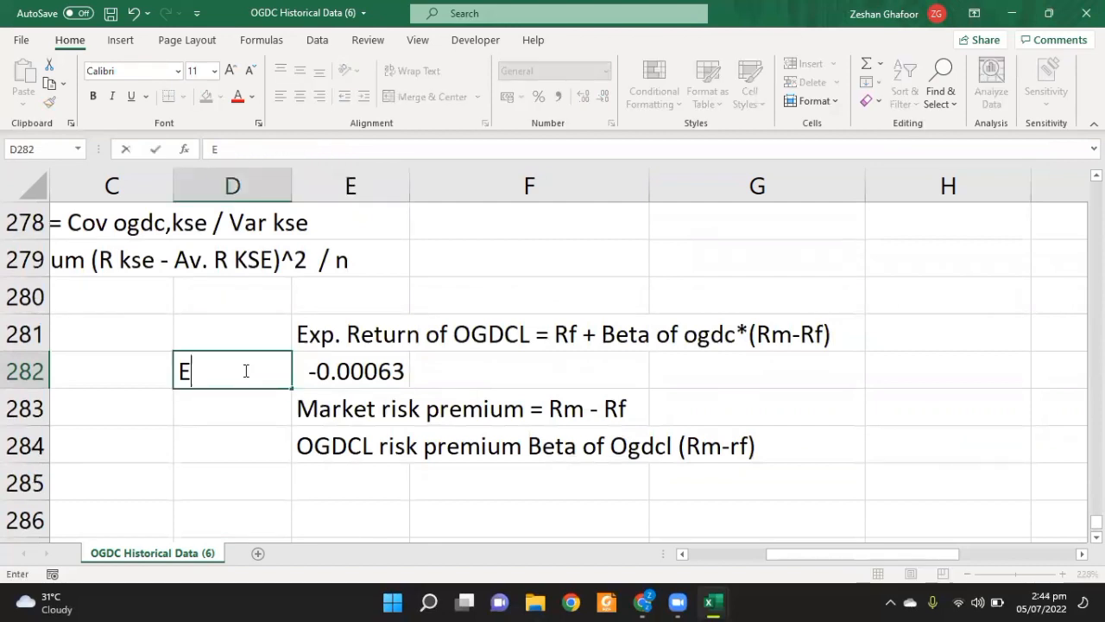
text(xp. retur)
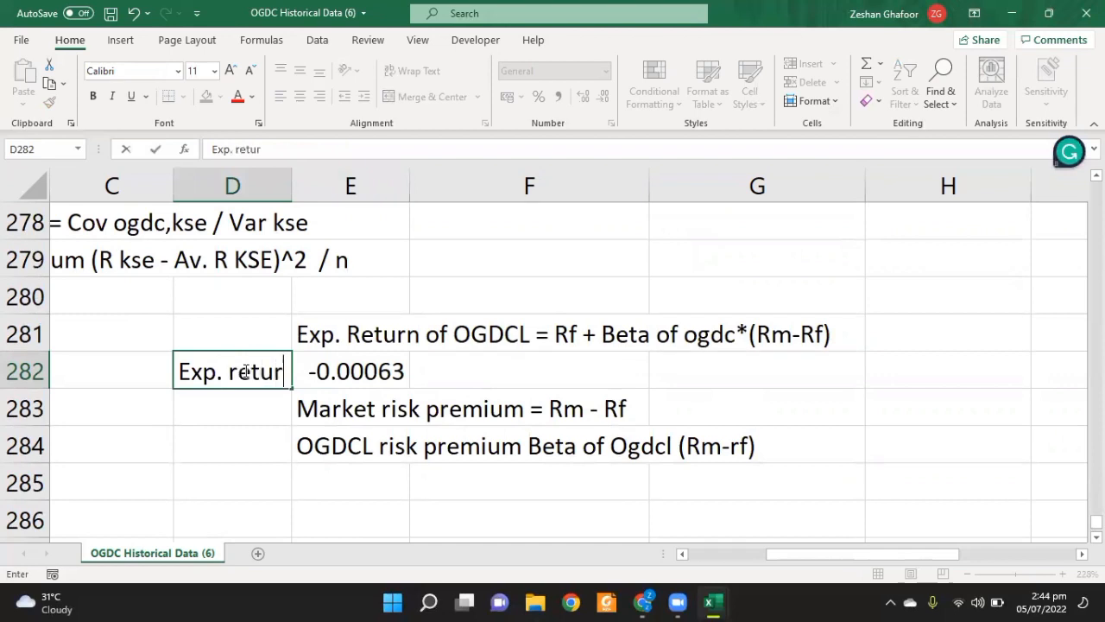
text(n of OGDCL)
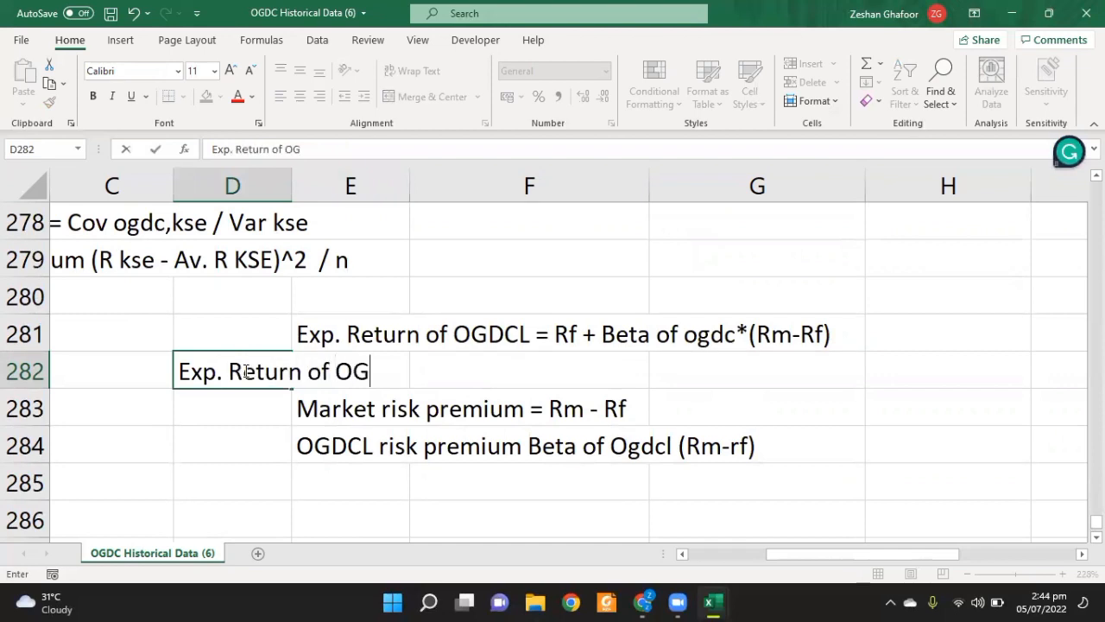
key(Return)
click(243, 369)
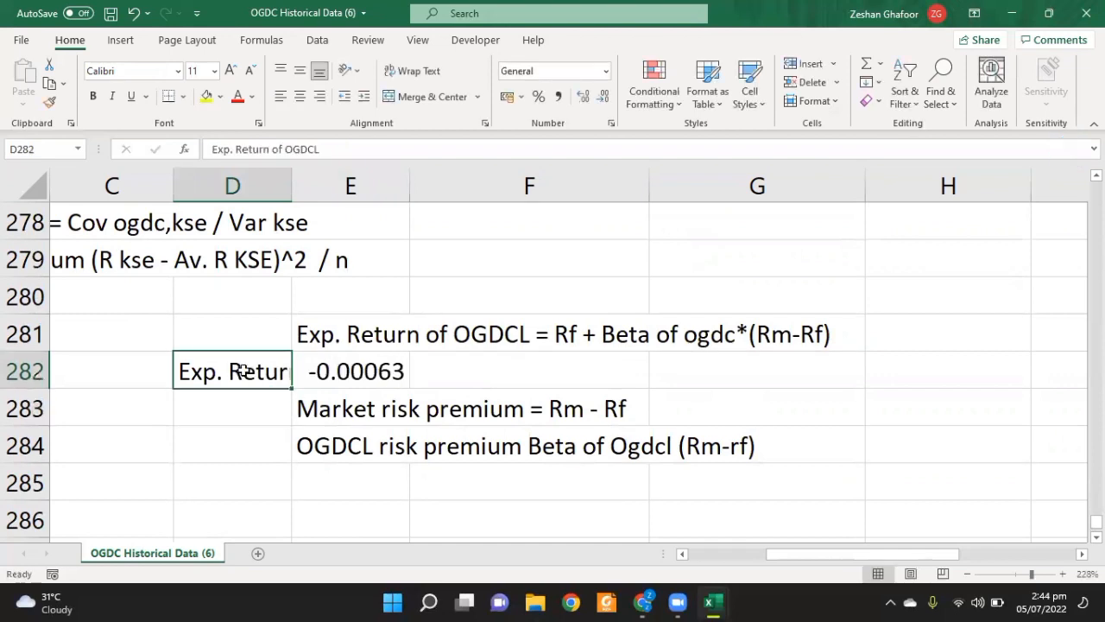
key(Right)
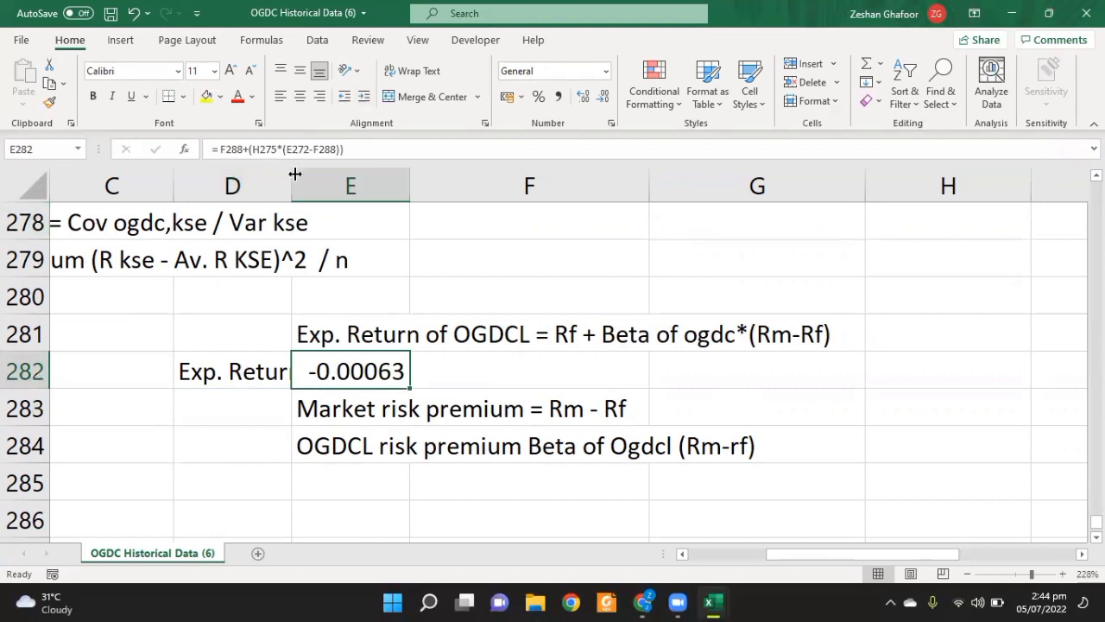
drag(294, 174, 433, 173)
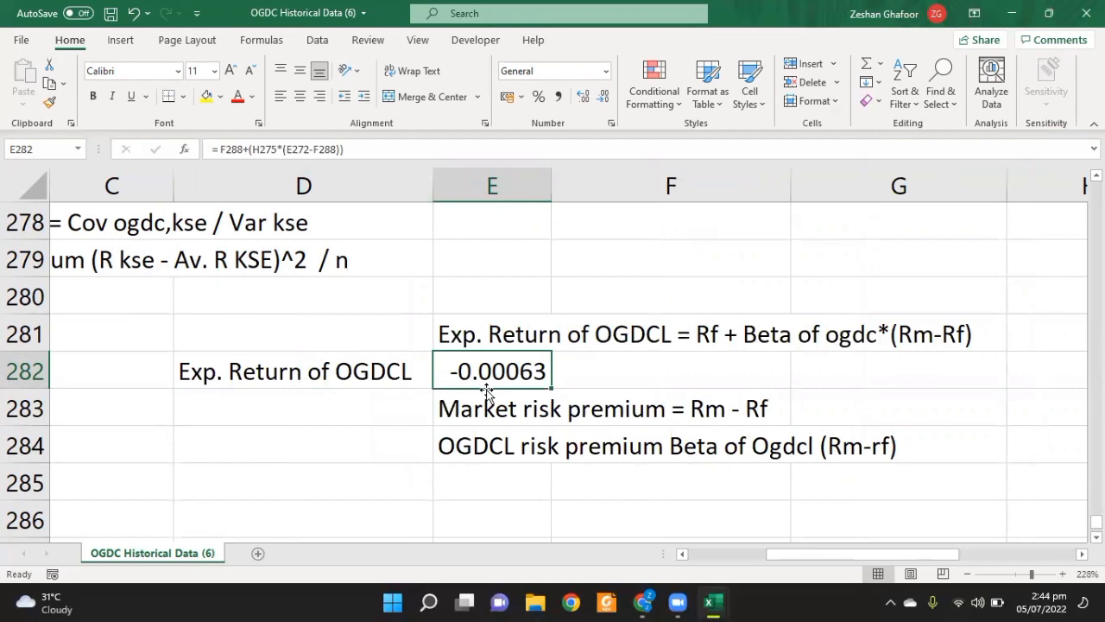
- Compare the average OGDCL and KSE returns in D272:E272 with the OGDCL expected return in row 282
key(Up)
key(Up)
key(Up)
key(Up)
key(Up)
key(Up)
key(Up)
key(Up)
key(Up)
key(Up)
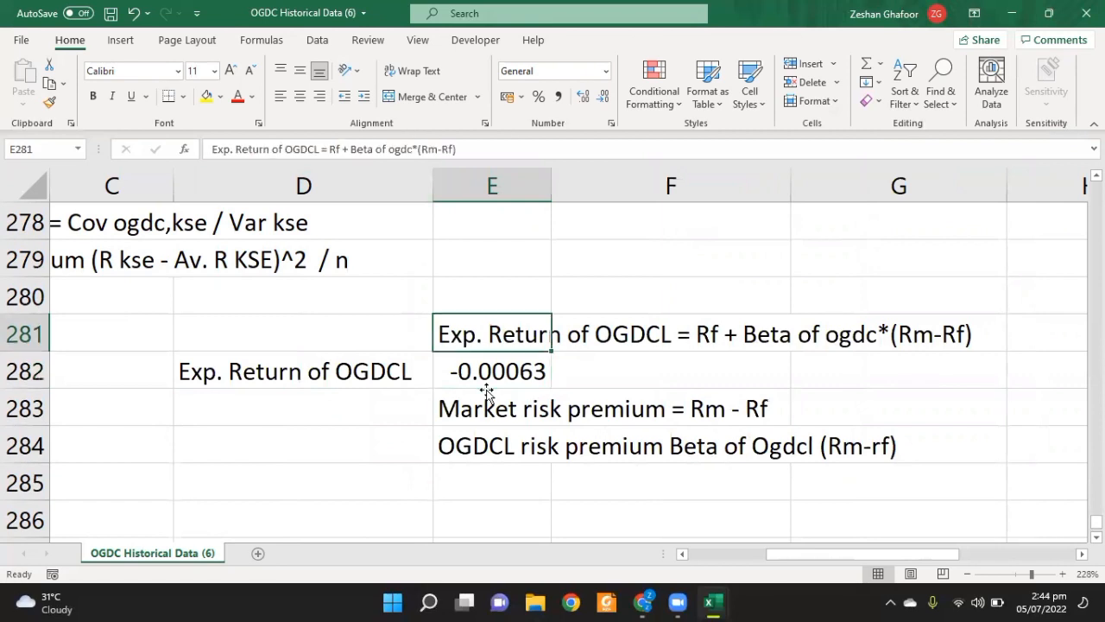
key(Up)
key(Up)
key(Up)
key(Up)
key(Up)
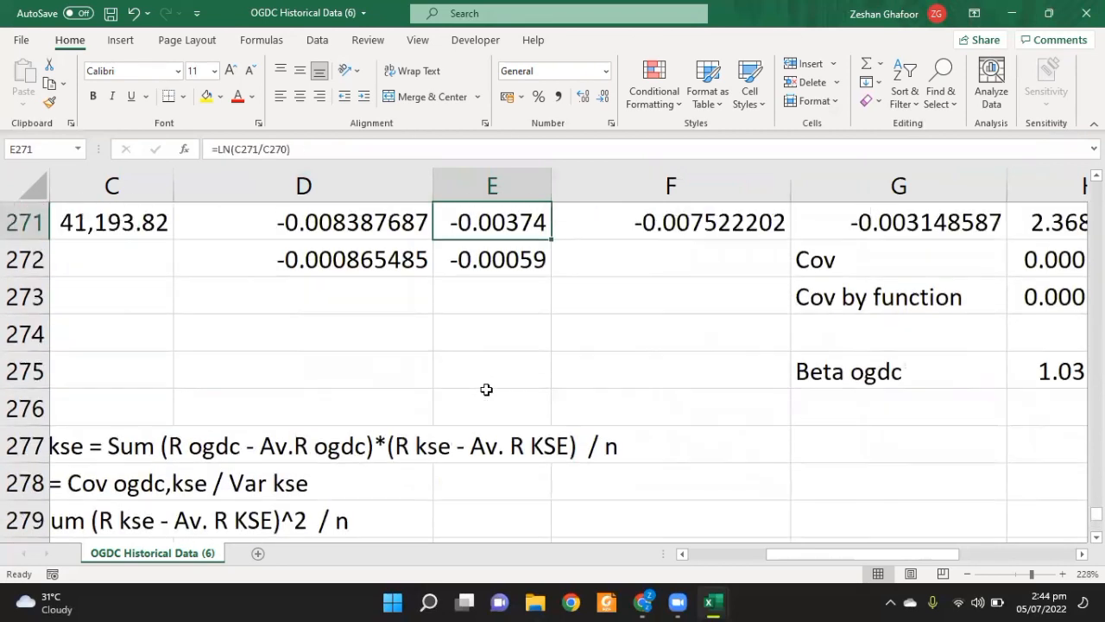
key(Down)
key(Down)
key(Down)
key(Down)
key(Down)
key(Left)
key(shift+Right)
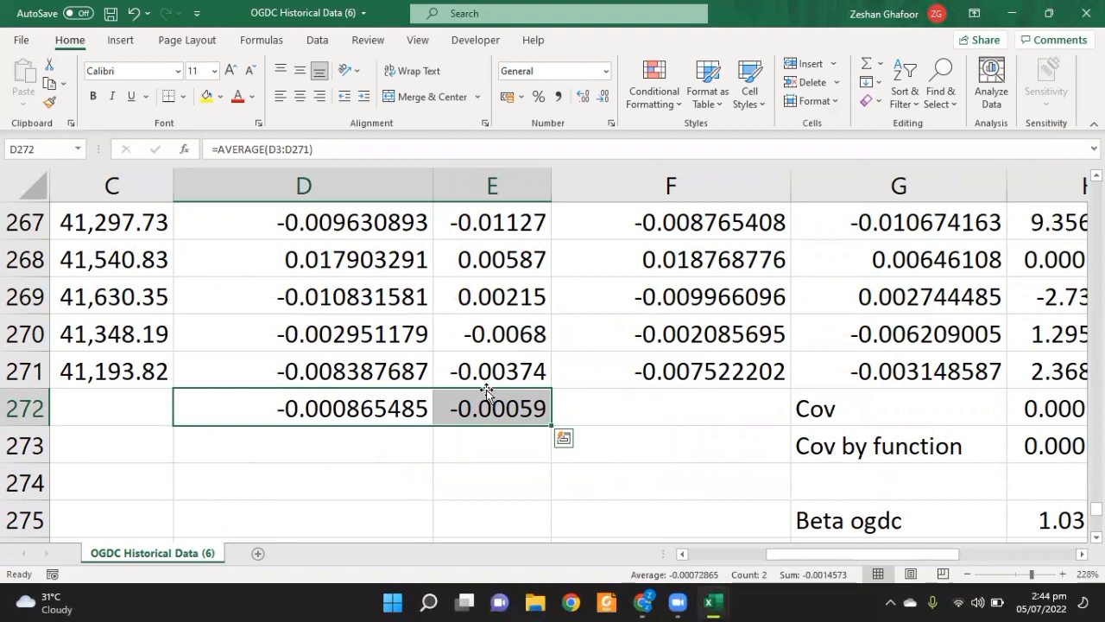
scroll(486, 389, down, 7)
scroll(486, 389, up, 4)
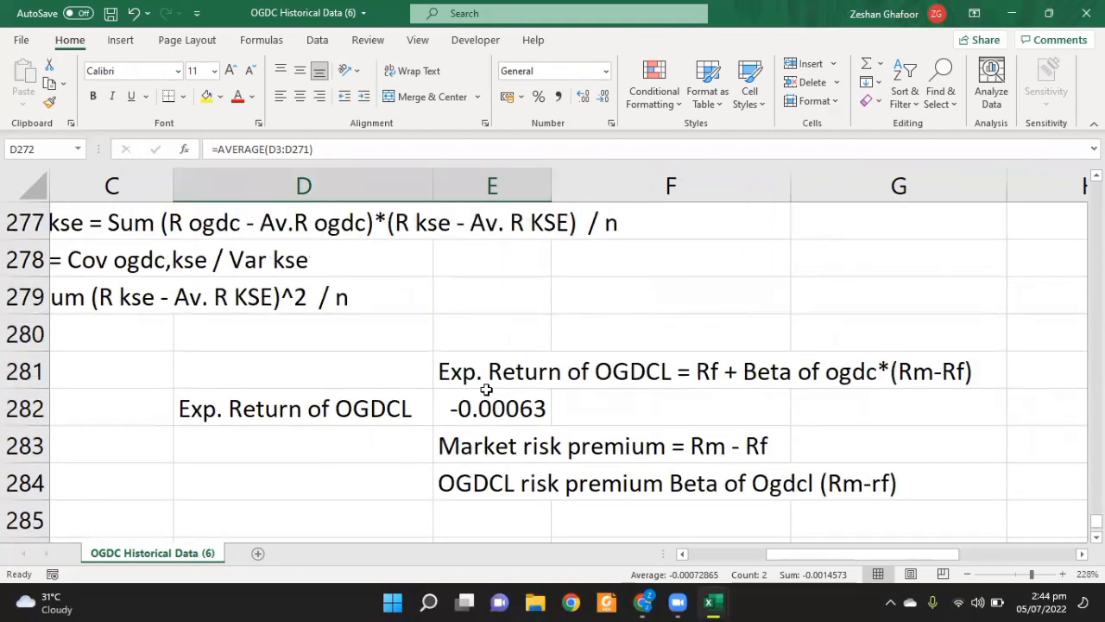
scroll(486, 389, up, 1)
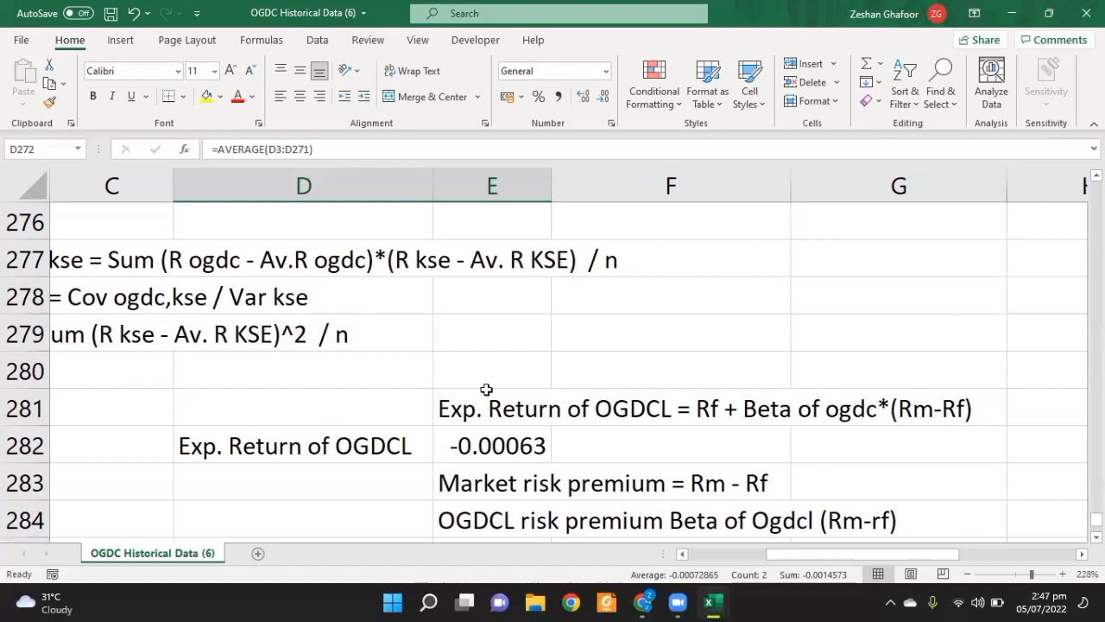
- Examine the last daily returns and the average KSE return formula in E272
key(Up)
key(Up)
key(Up)
key(Up)
key(Up)
key(Up)
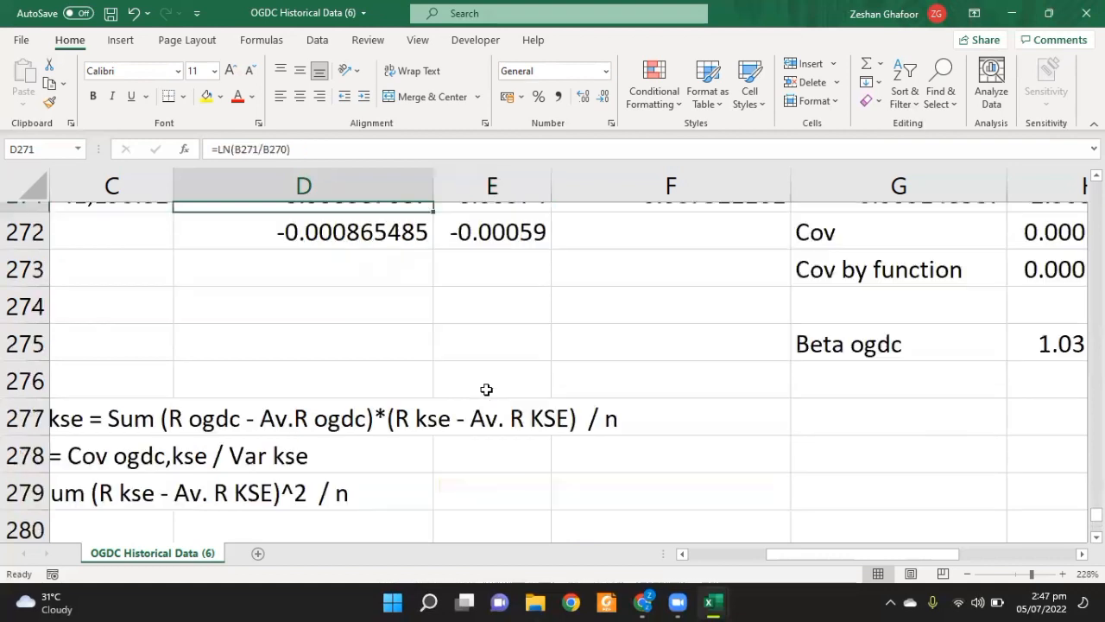
key(Down)
key(Down)
key(Down)
key(Down)
key(Down)
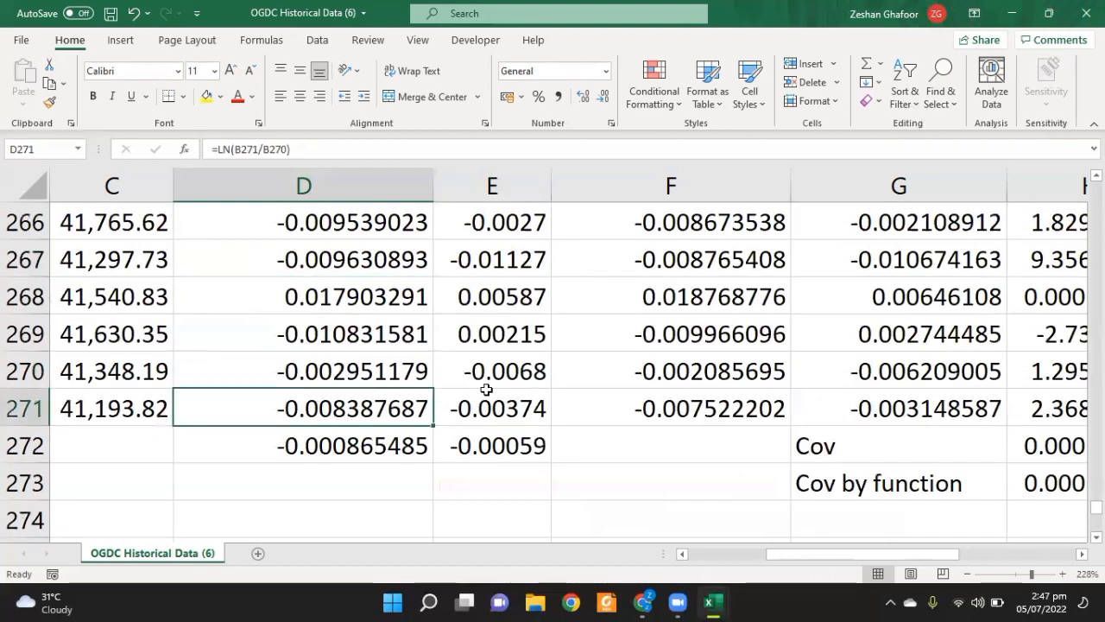
key(Right)
key(Down)
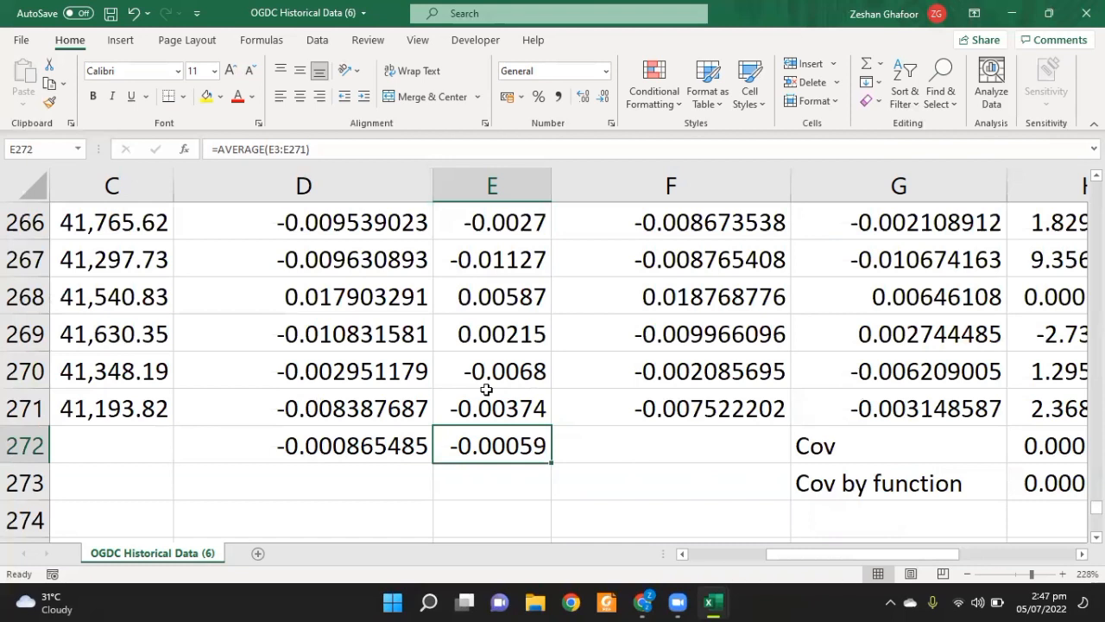
- Review the start and end of the date, OGDCL and KSE100 price data, finishing at the Date header
key(Left)
key(Left)
key(Left)
key(Left)
key(ctrl+Home)
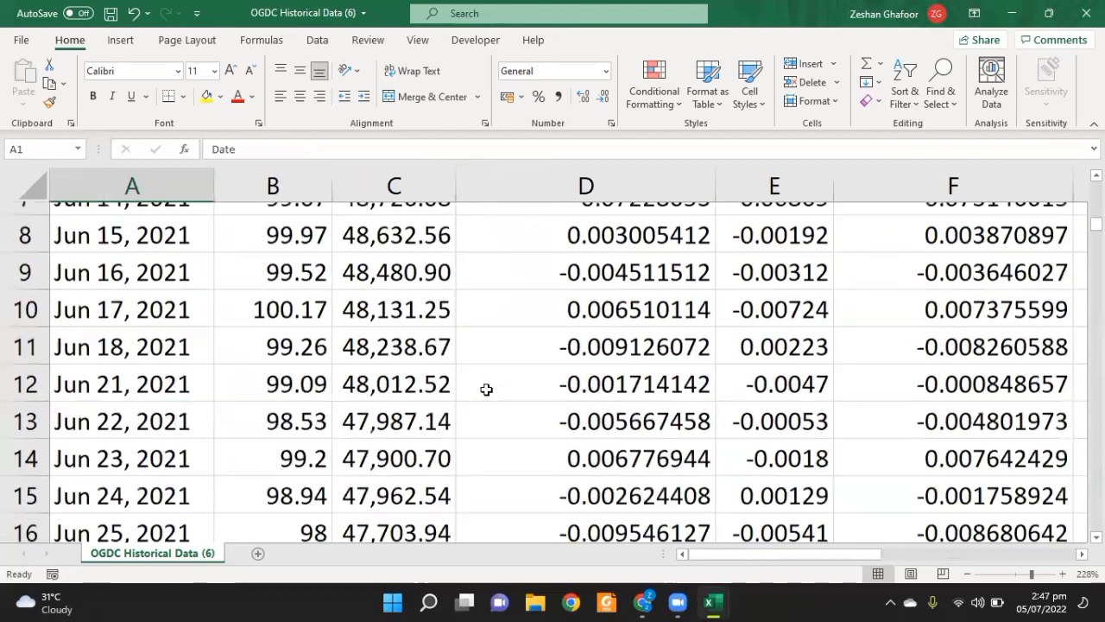
key(Down)
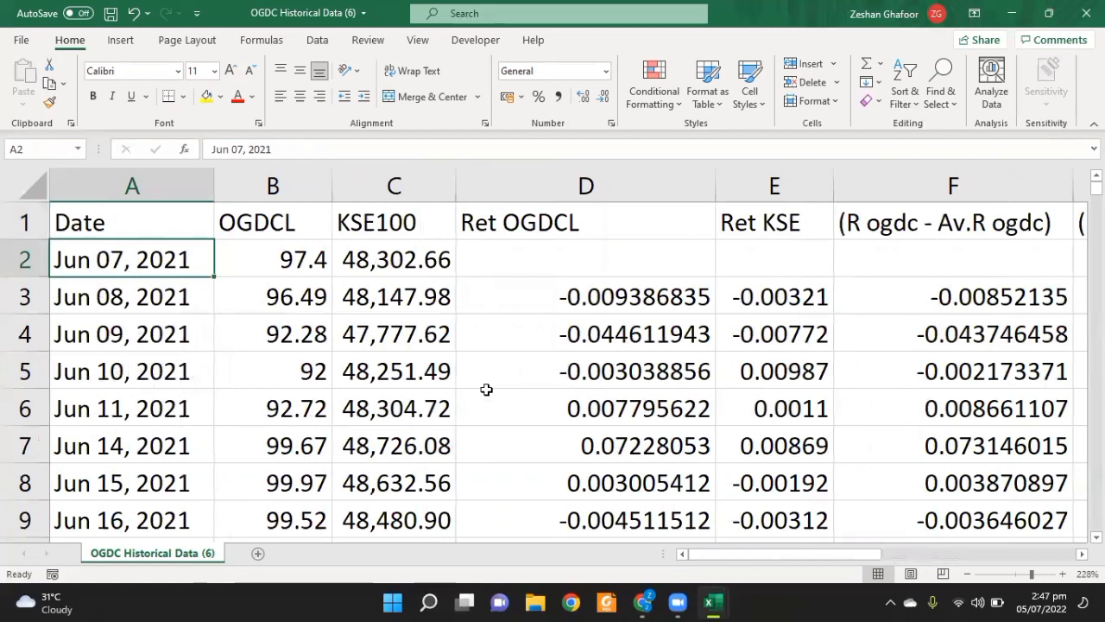
key(Right)
key(Right)
key(Home)
key(ctrl+Down)
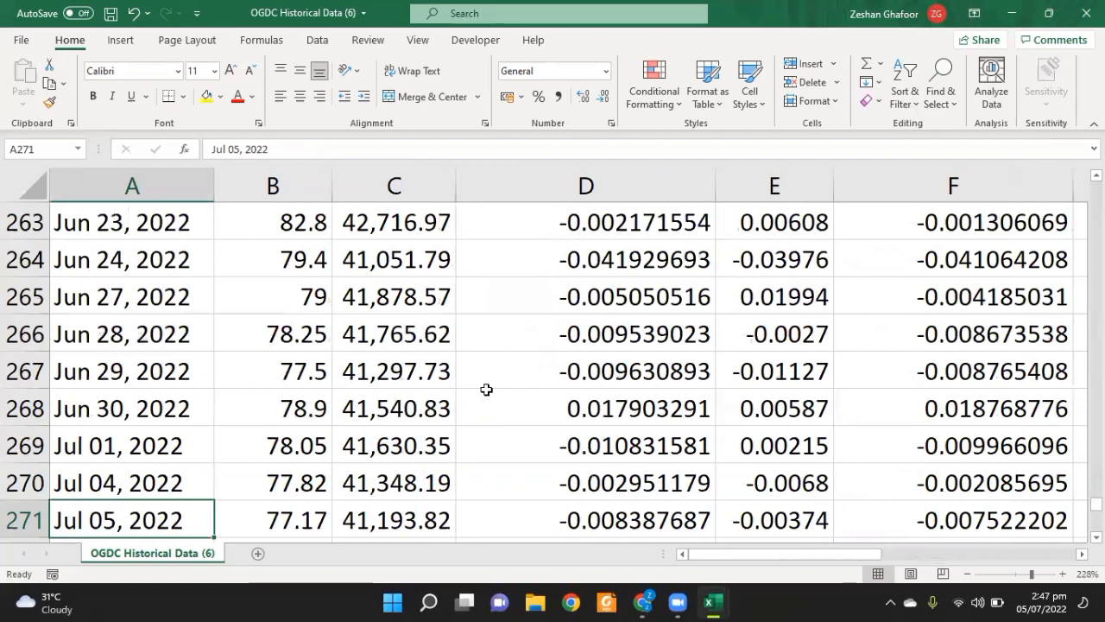
key(ctrl+Up)
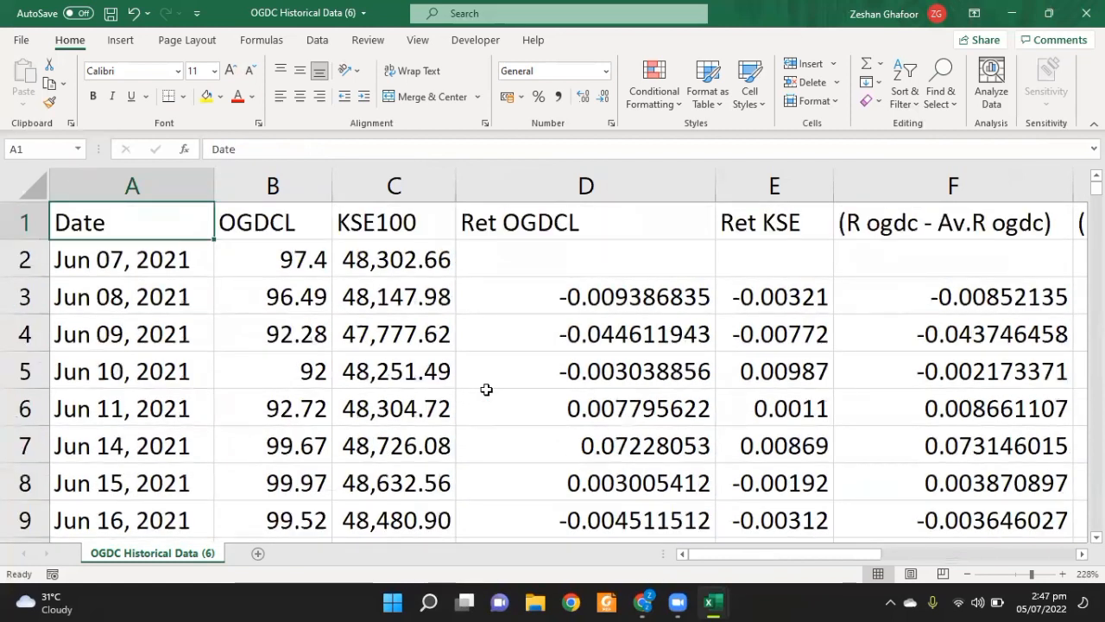